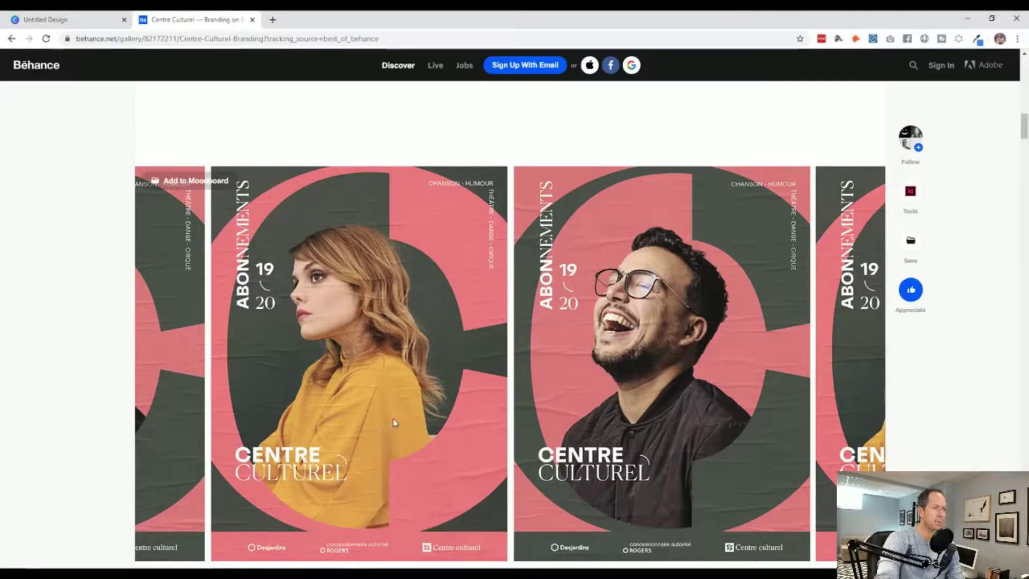
Step: Check the Centre Culturel posters on Behance, switch to the Canva presentation and add a blank second page
{"action": "scroll", "coordinate": [399, 430], "scroll_direction": "down", "scroll_amount": 8}
{"action": "scroll", "coordinate": [398, 430], "scroll_direction": "up", "scroll_amount": 8}
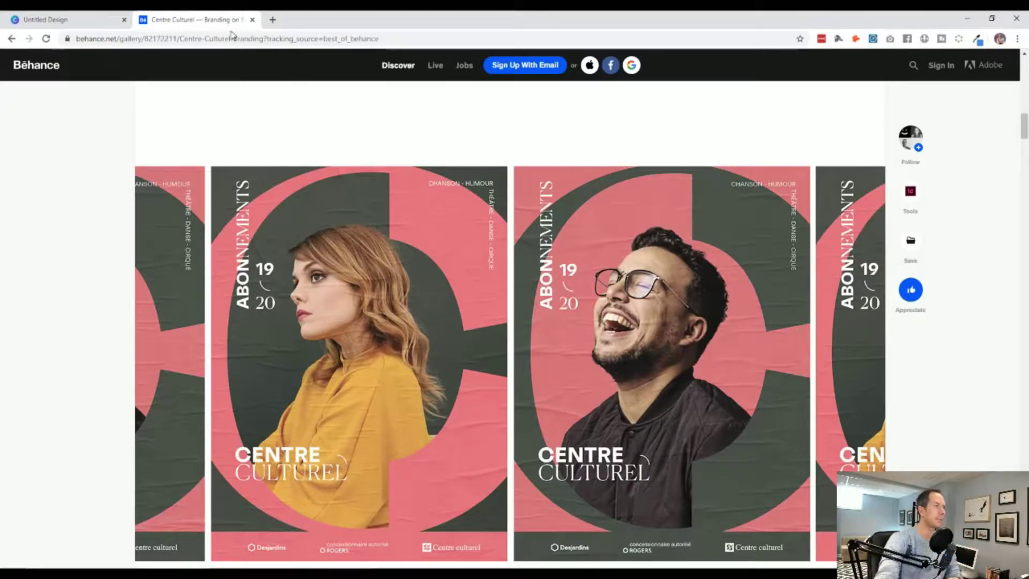
{"action": "left_click", "coordinate": [50, 19]}
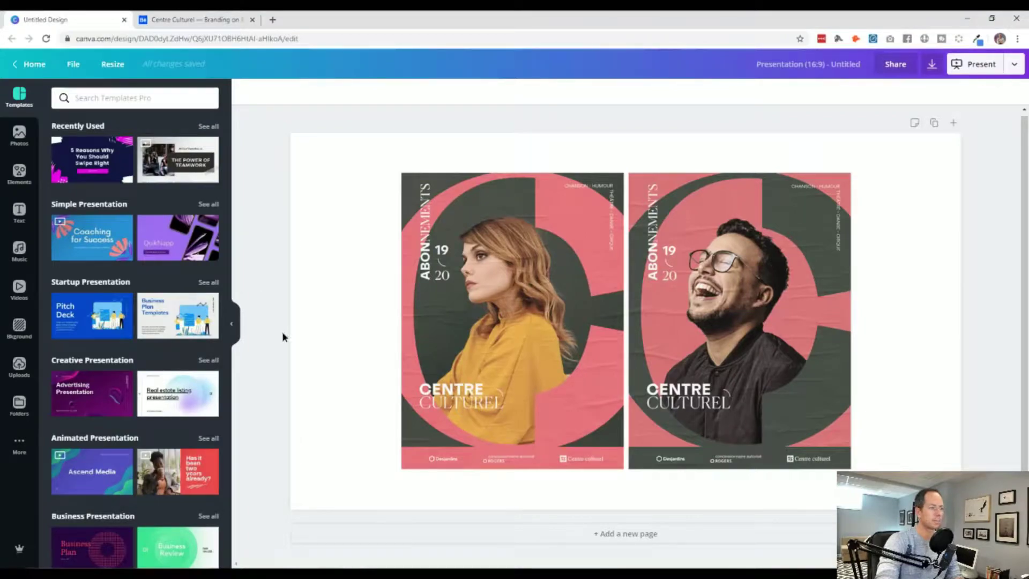
{"action": "left_click", "coordinate": [595, 534]}
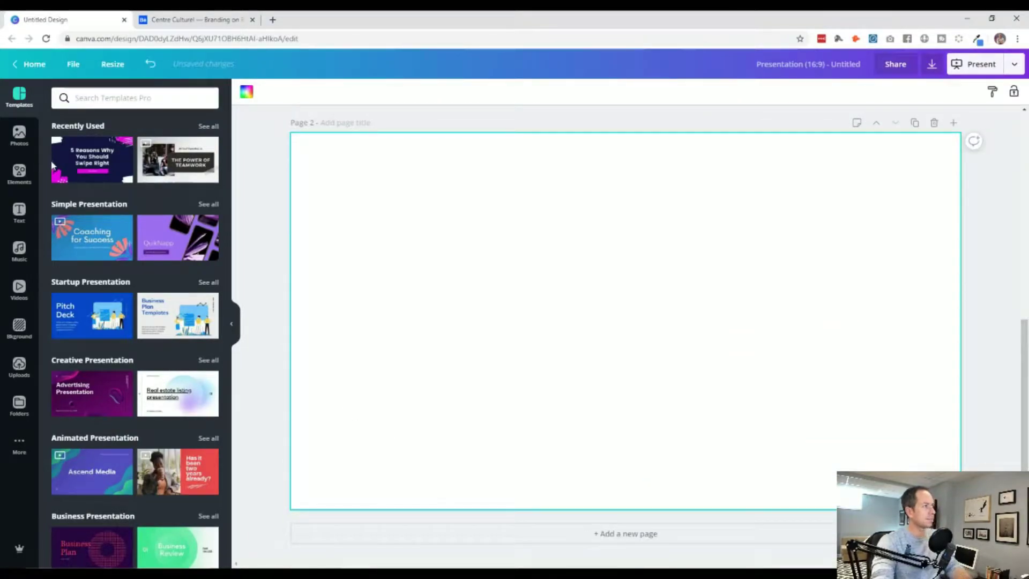
Step: Add a heading to page 2 containing only the letter C
{"action": "left_click", "coordinate": [20, 214]}
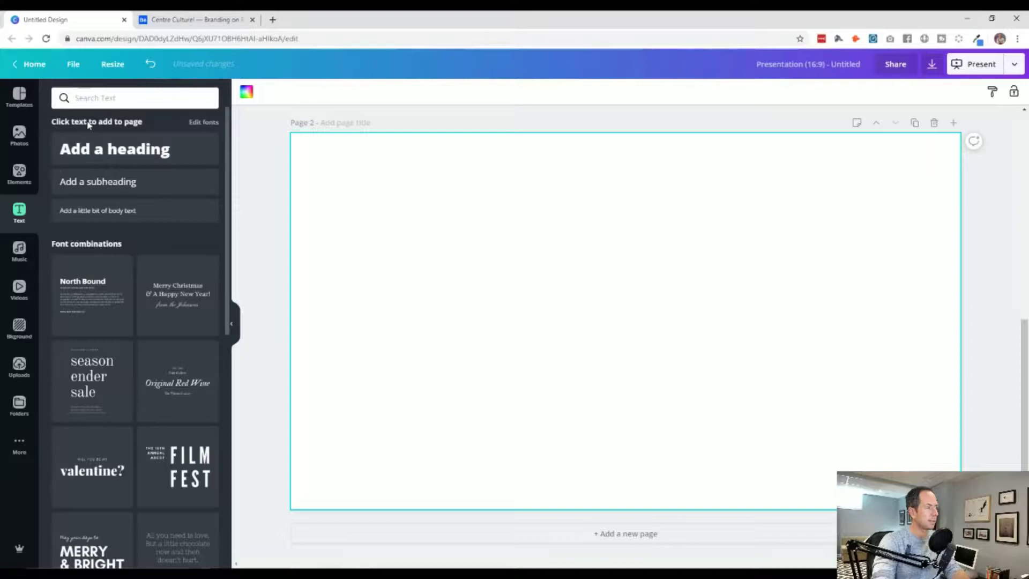
{"action": "left_click", "coordinate": [111, 149]}
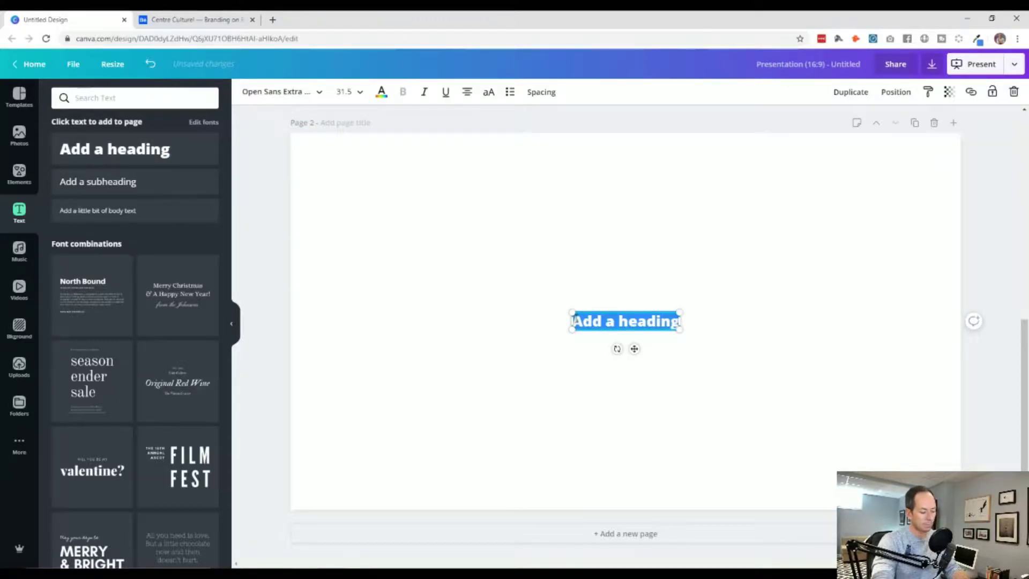
{"action": "type", "text": "C"}
{"action": "left_click", "coordinate": [582, 359]}
{"action": "left_click", "coordinate": [625, 321]}
Step: Enlarge the letter C to a font size of about 710 and place it near the centre of page 2
{"action": "left_click_drag", "start_coordinate": [633, 330], "coordinate": [721, 429]}
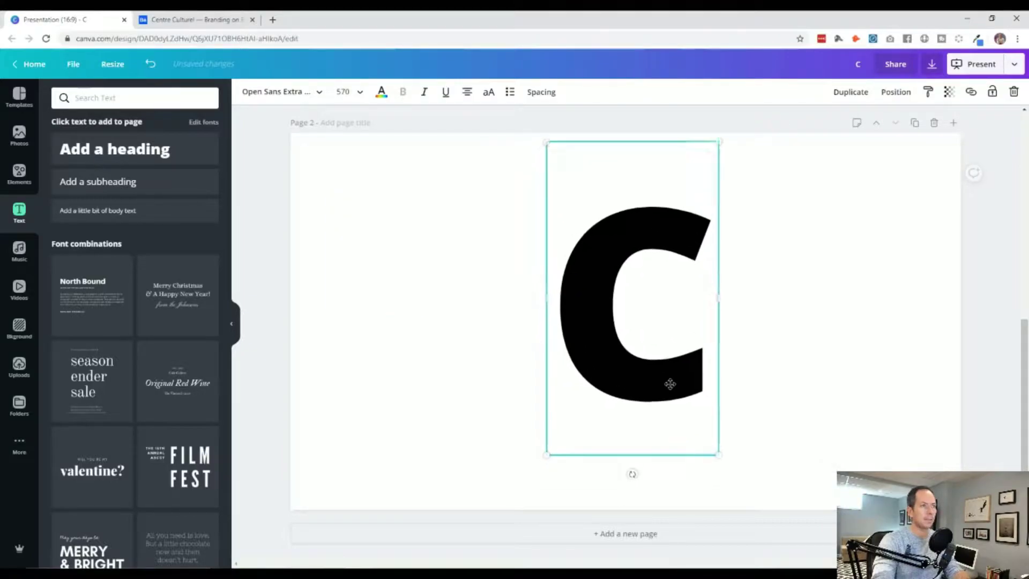
{"action": "left_click_drag", "start_coordinate": [668, 386], "coordinate": [694, 354]}
{"action": "left_click_drag", "start_coordinate": [570, 426], "coordinate": [531, 497]}
{"action": "left_click_drag", "start_coordinate": [625, 372], "coordinate": [557, 397]}
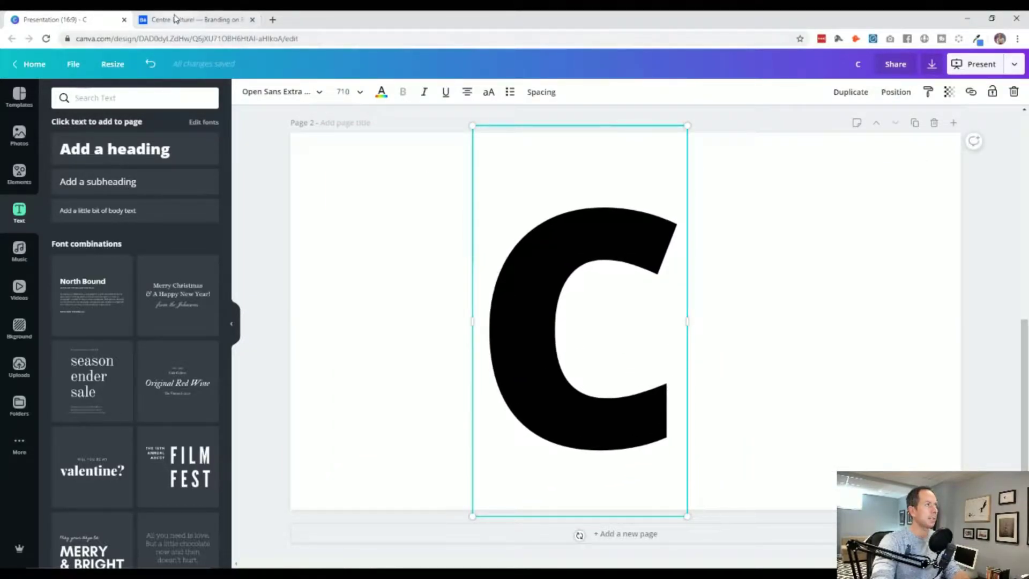
{"action": "scroll", "coordinate": [370, 275], "scroll_direction": "up", "scroll_amount": 8}
{"action": "scroll", "coordinate": [386, 296], "scroll_direction": "down", "scroll_amount": 8}
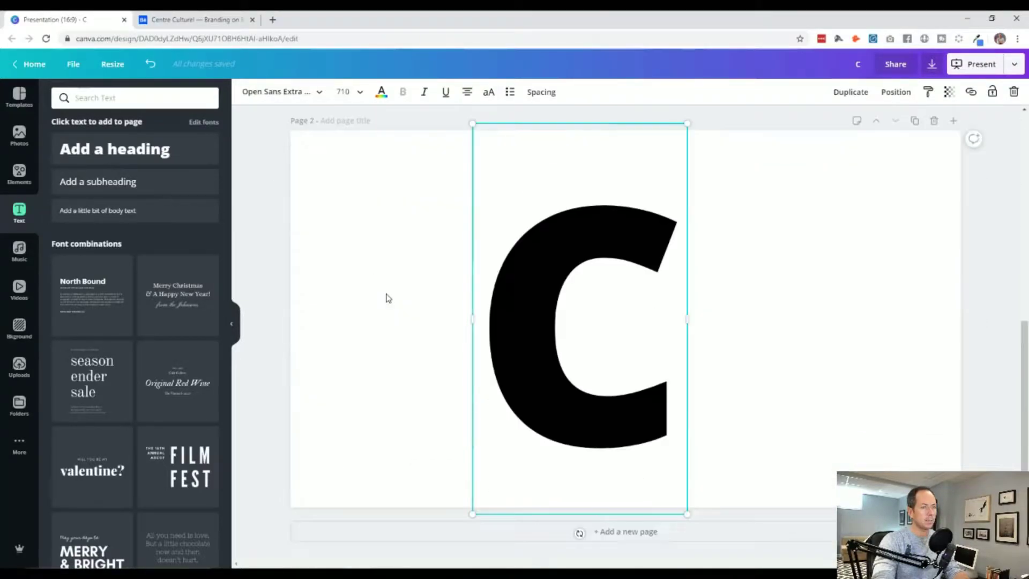
Step: Change the font of the letter C to Abhaya Libre Regular
{"action": "left_click", "coordinate": [292, 100]}
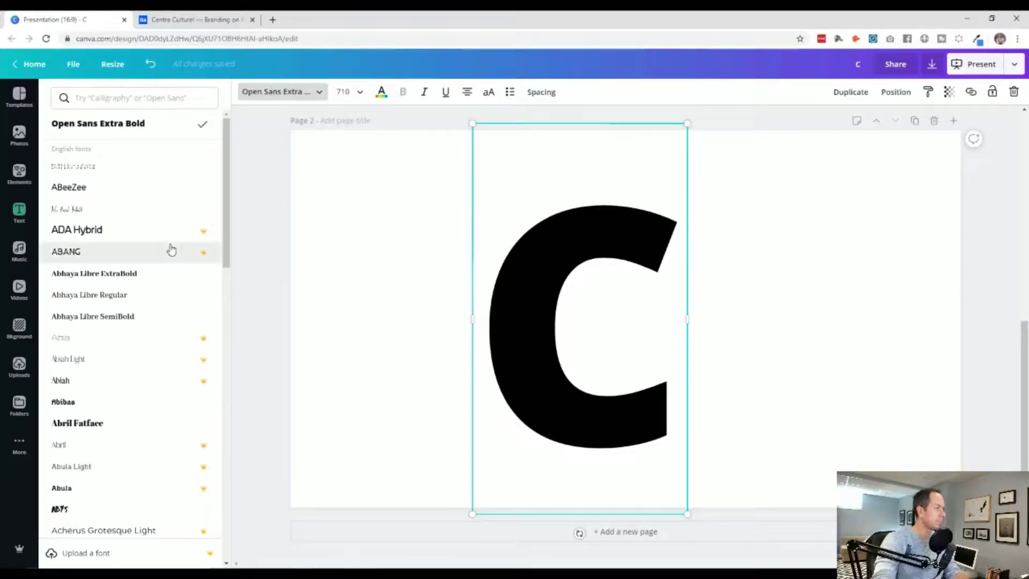
{"action": "left_click", "coordinate": [151, 295]}
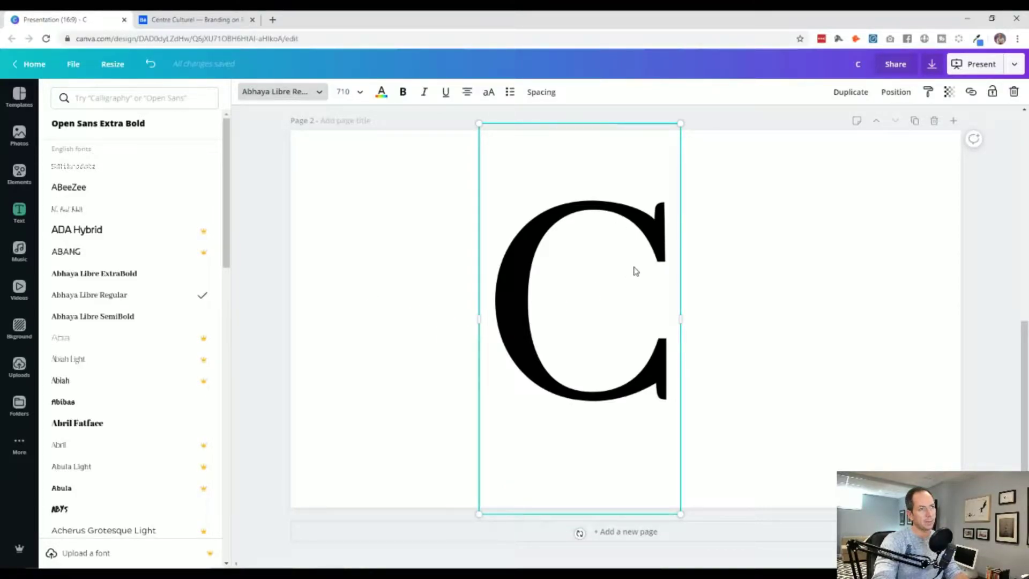
{"action": "left_click", "coordinate": [363, 356]}
Step: Enlarge the letter C until it nearly fills the height of page 2 and centre it on the page
{"action": "left_click", "coordinate": [532, 316]}
{"action": "left_click_drag", "start_coordinate": [532, 317], "coordinate": [503, 281]}
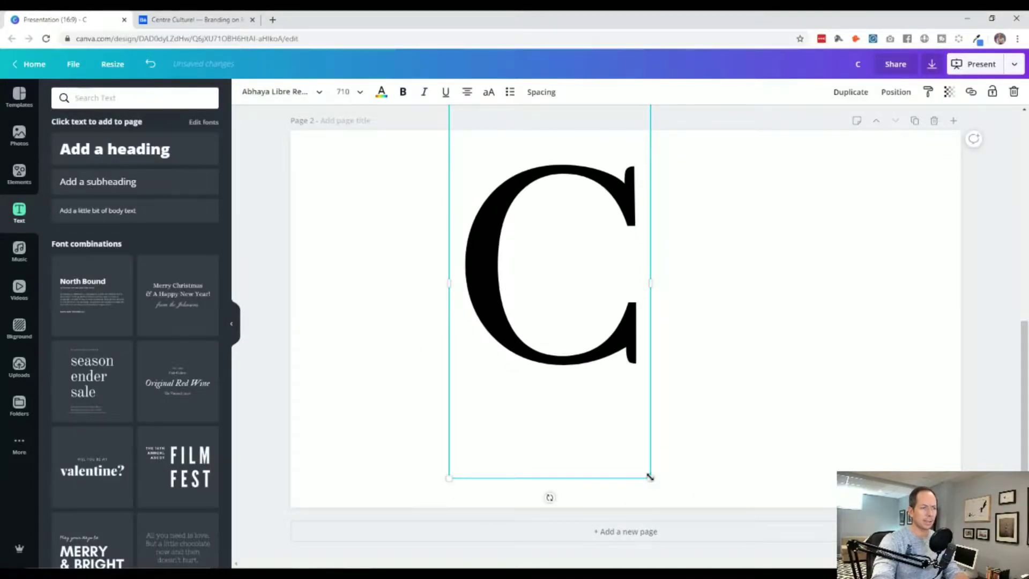
{"action": "left_click_drag", "start_coordinate": [649, 476], "coordinate": [700, 552]}
{"action": "left_click_drag", "start_coordinate": [489, 271], "coordinate": [469, 419]}
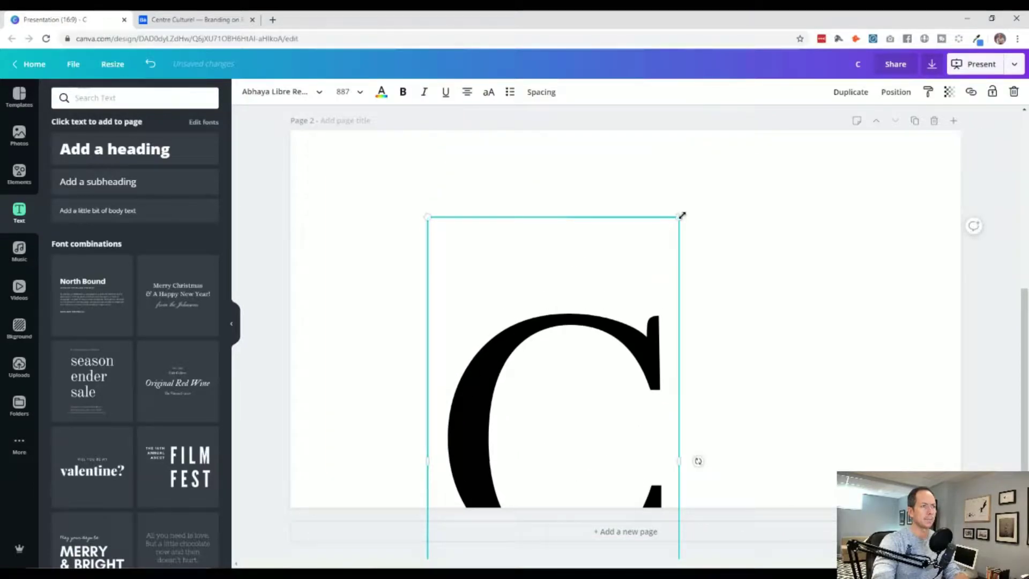
{"action": "left_click_drag", "start_coordinate": [674, 222], "coordinate": [903, 118]}
{"action": "left_click_drag", "start_coordinate": [608, 322], "coordinate": [527, 322]}
Step: Sample the pink of the reference poster on page 1 with the Eye Dropper and copy its hex code e5727a
{"action": "scroll", "coordinate": [393, 356], "scroll_direction": "up", "scroll_amount": 6}
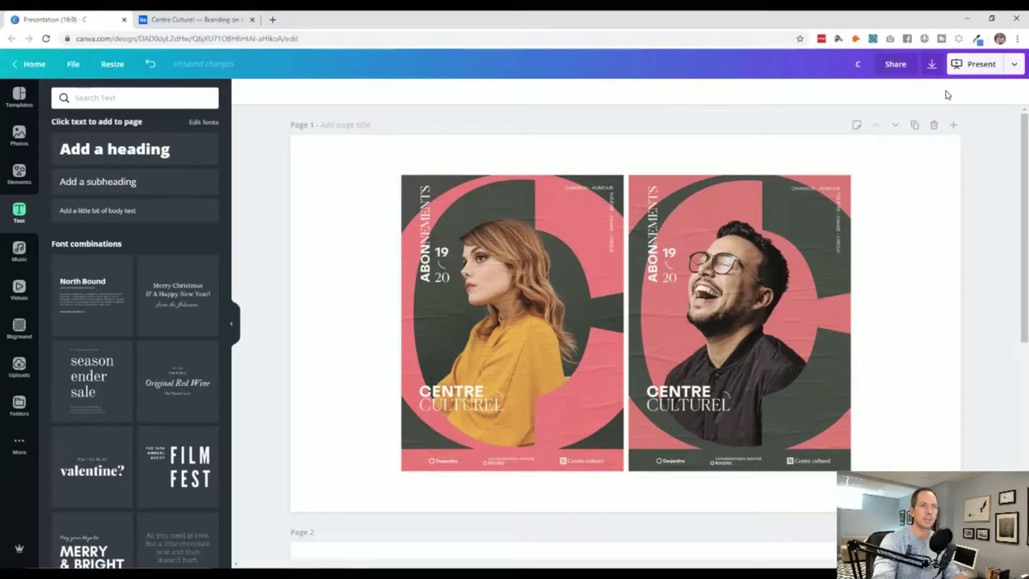
{"action": "left_click", "coordinate": [977, 40]}
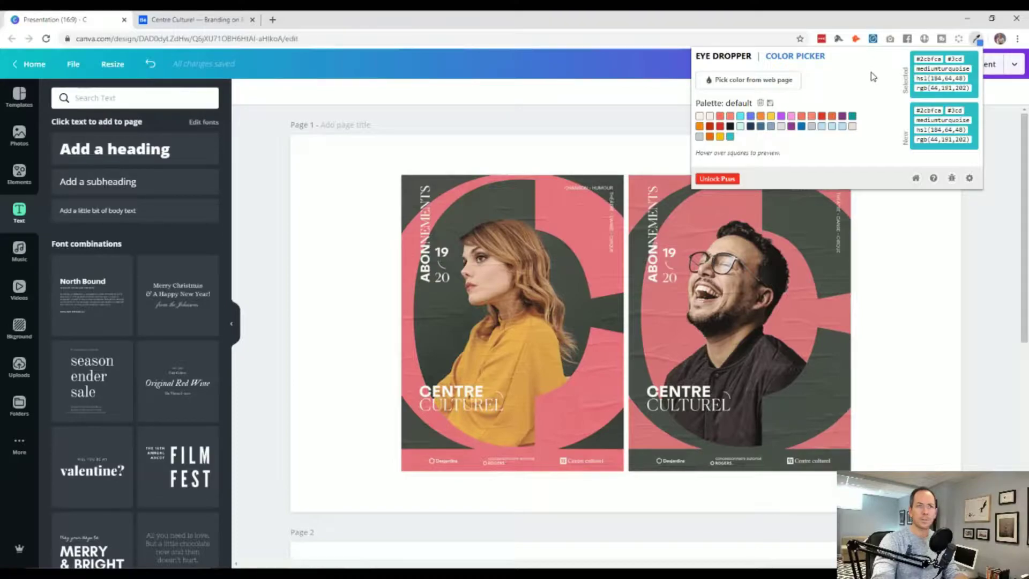
{"action": "left_click", "coordinate": [780, 81]}
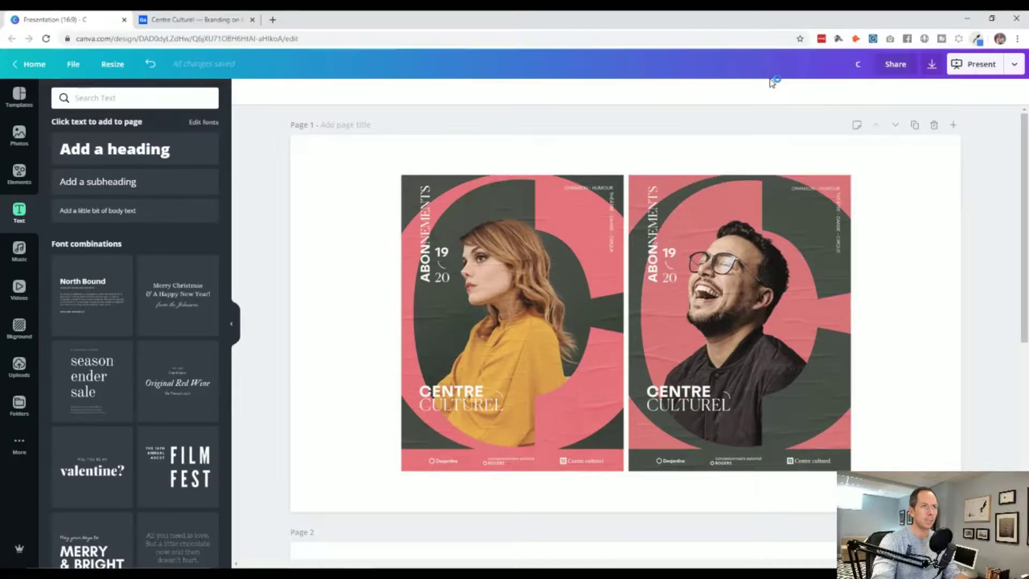
{"action": "left_click", "coordinate": [569, 224]}
{"action": "left_click", "coordinate": [978, 40]}
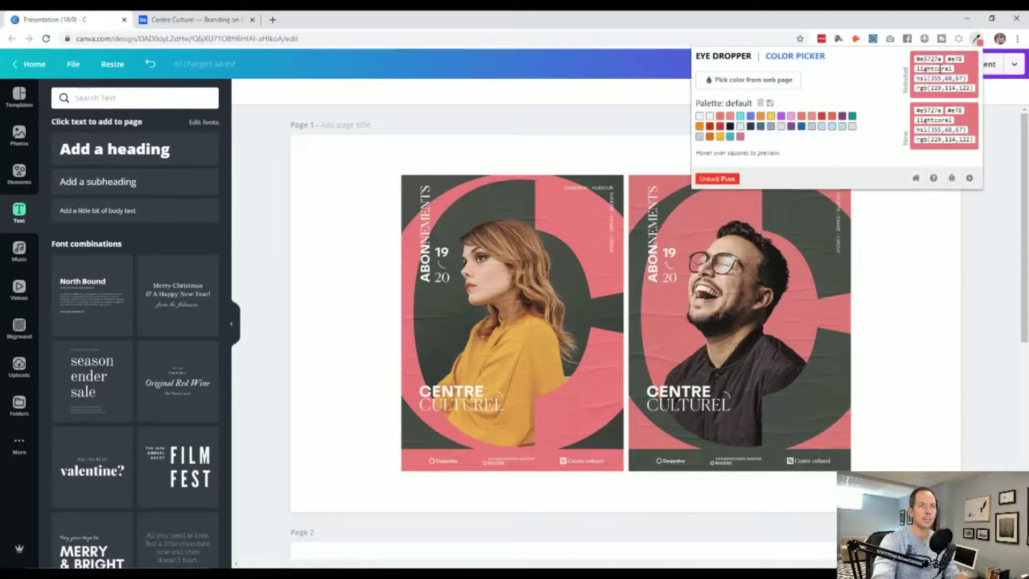
{"action": "left_click", "coordinate": [938, 58]}
{"action": "key", "text": "ctrl+c"}
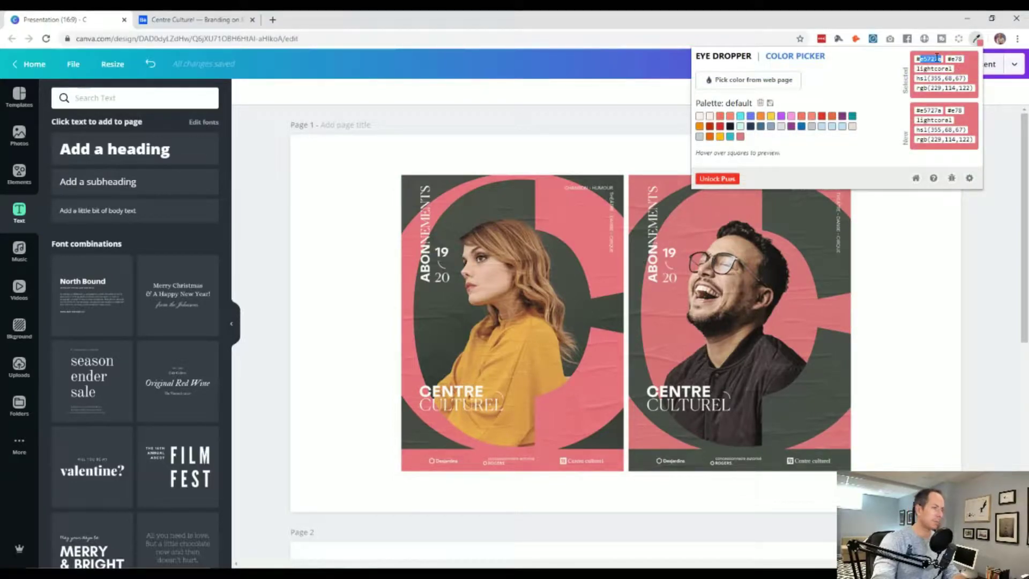
Step: Set the text color of the letter C on page 2 to e5727a
{"action": "left_click", "coordinate": [281, 213]}
{"action": "scroll", "coordinate": [278, 213], "scroll_direction": "down", "scroll_amount": 5}
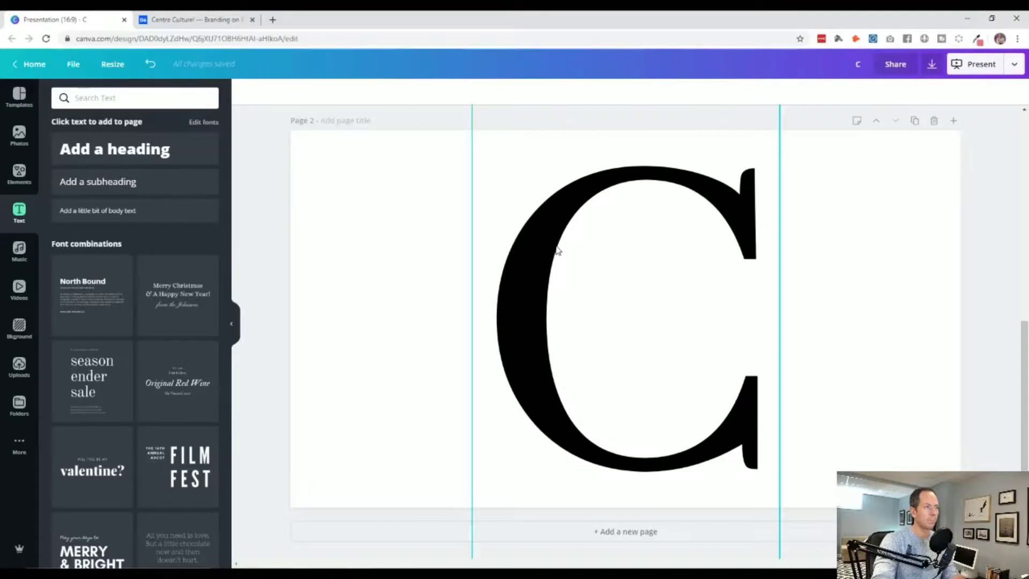
{"action": "left_click", "coordinate": [555, 251]}
{"action": "left_click", "coordinate": [381, 92]}
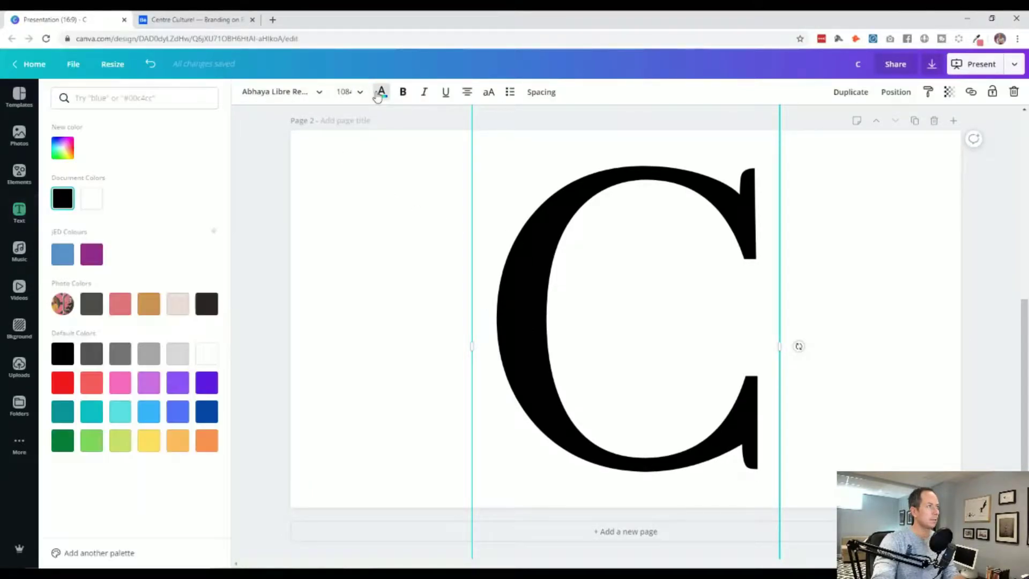
{"action": "left_click", "coordinate": [100, 100]}
{"action": "key", "text": "ctrl+v"}
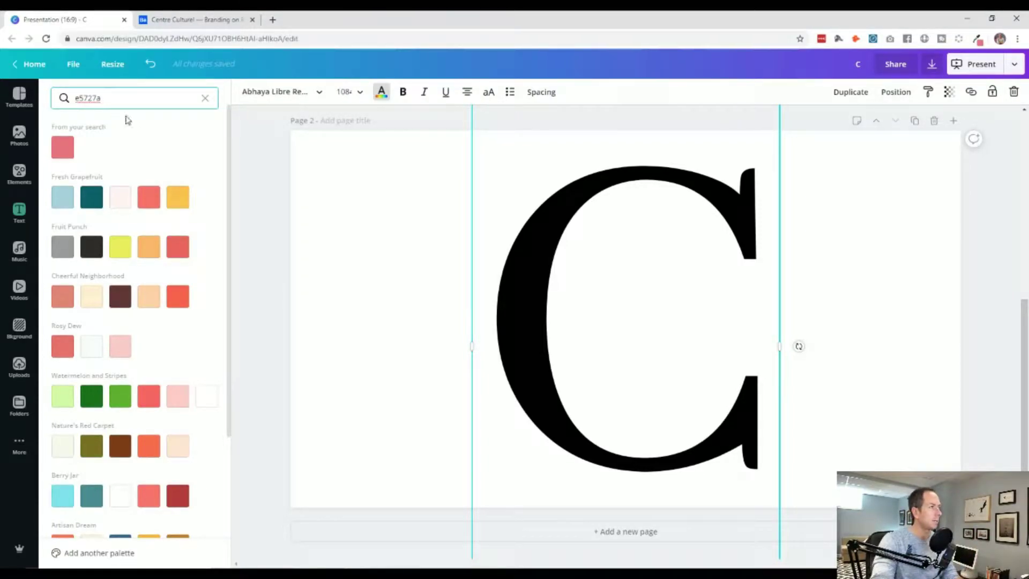
{"action": "left_click", "coordinate": [63, 148]}
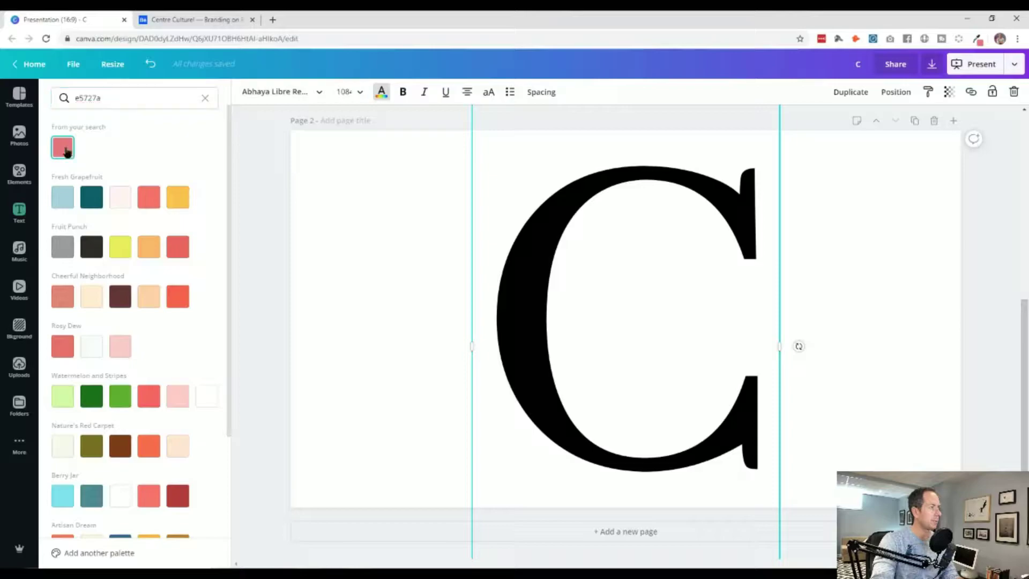
{"action": "left_click", "coordinate": [247, 252]}
Step: Sample the dark green-gray of the reference poster on page 1 with the Eye Dropper and copy its hex code 51554e
{"action": "scroll", "coordinate": [321, 284], "scroll_direction": "up", "scroll_amount": 5}
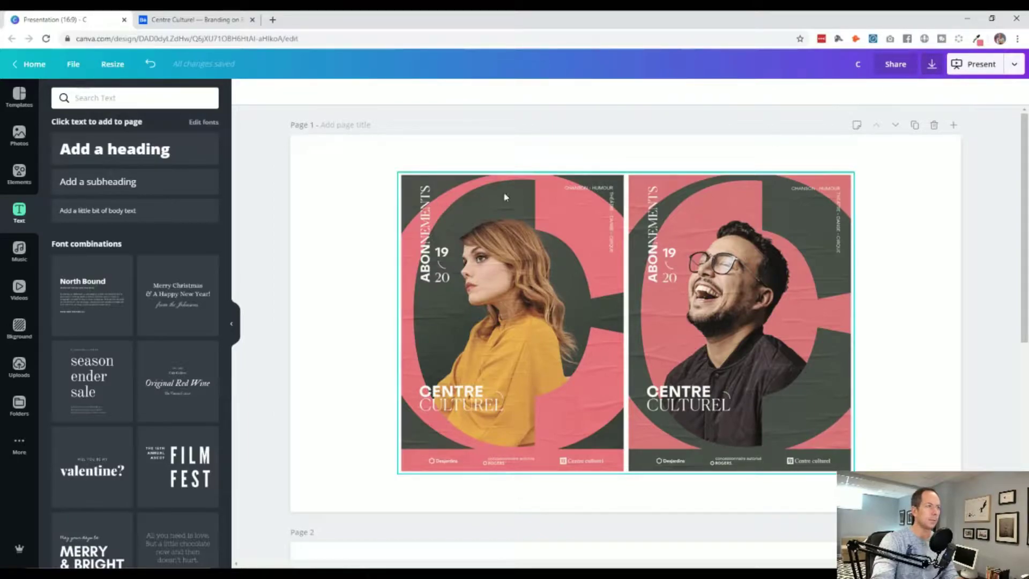
{"action": "left_click", "coordinate": [977, 39]}
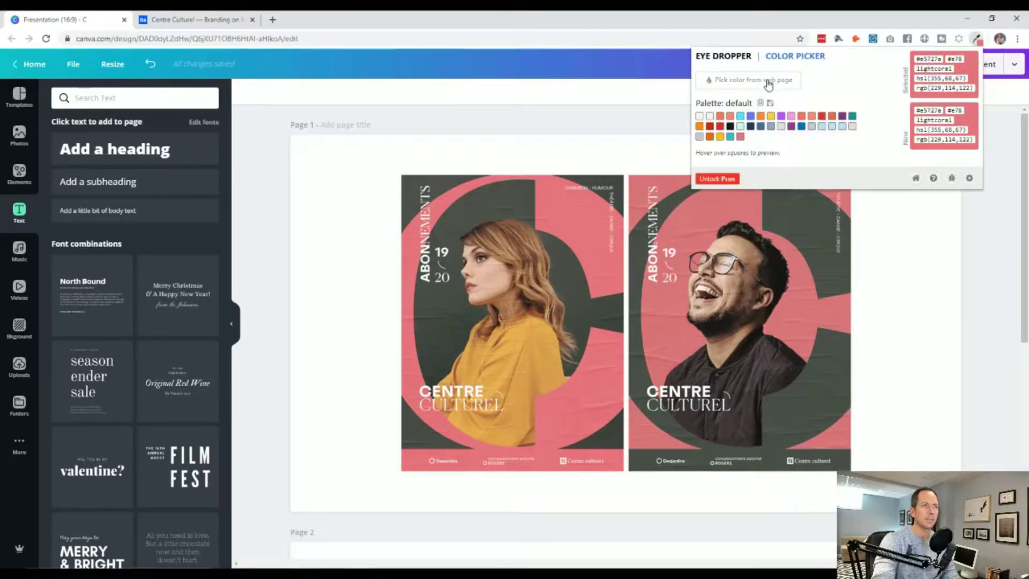
{"action": "left_click", "coordinate": [769, 81]}
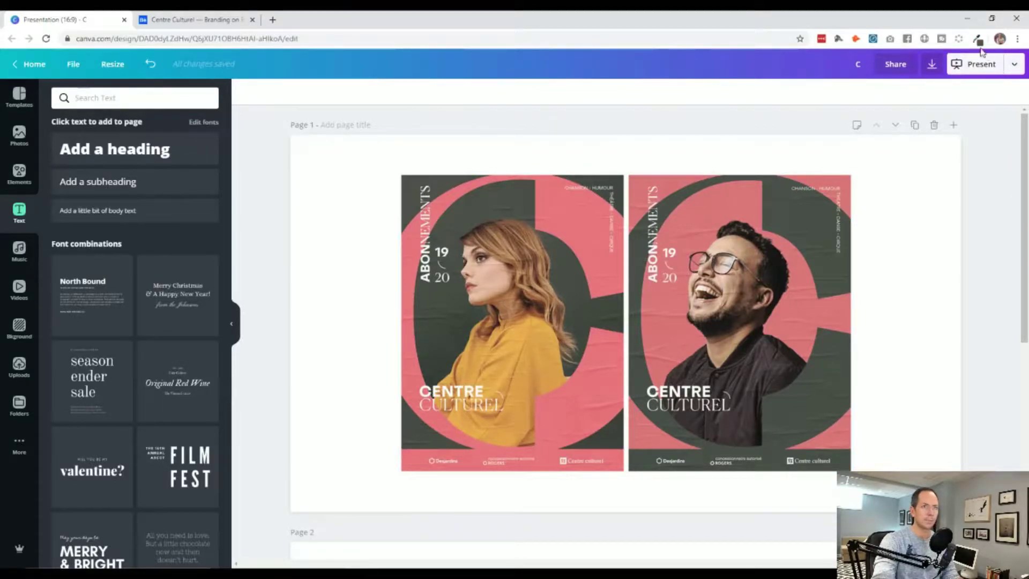
{"action": "left_click", "coordinate": [979, 42]}
{"action": "double_click", "coordinate": [937, 59]}
{"action": "key", "text": "ctrl+c"}
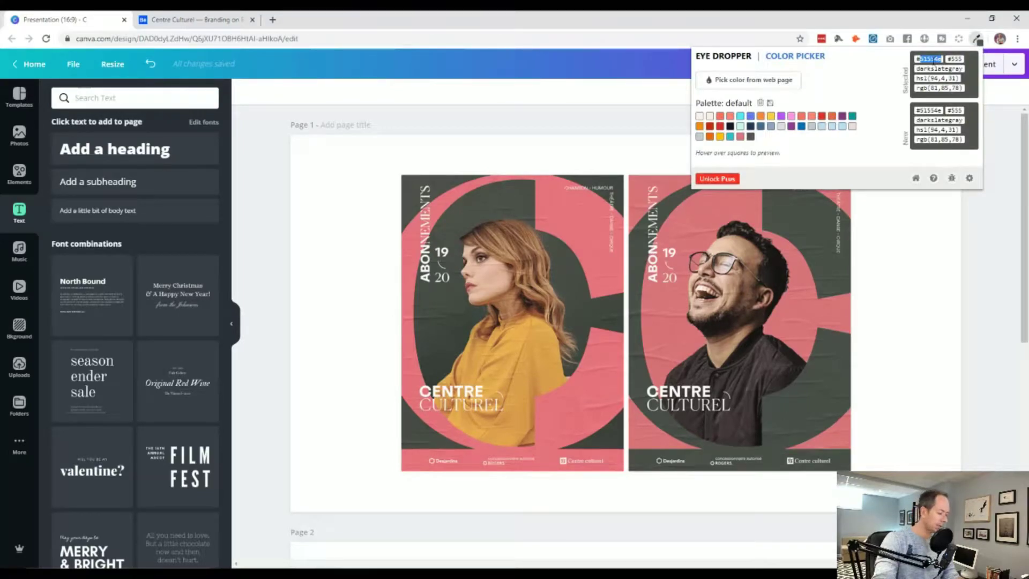
Step: Set the background color of page 2 to 51554e
{"action": "left_click", "coordinate": [354, 262]}
{"action": "scroll", "coordinate": [343, 278], "scroll_direction": "down", "scroll_amount": 6}
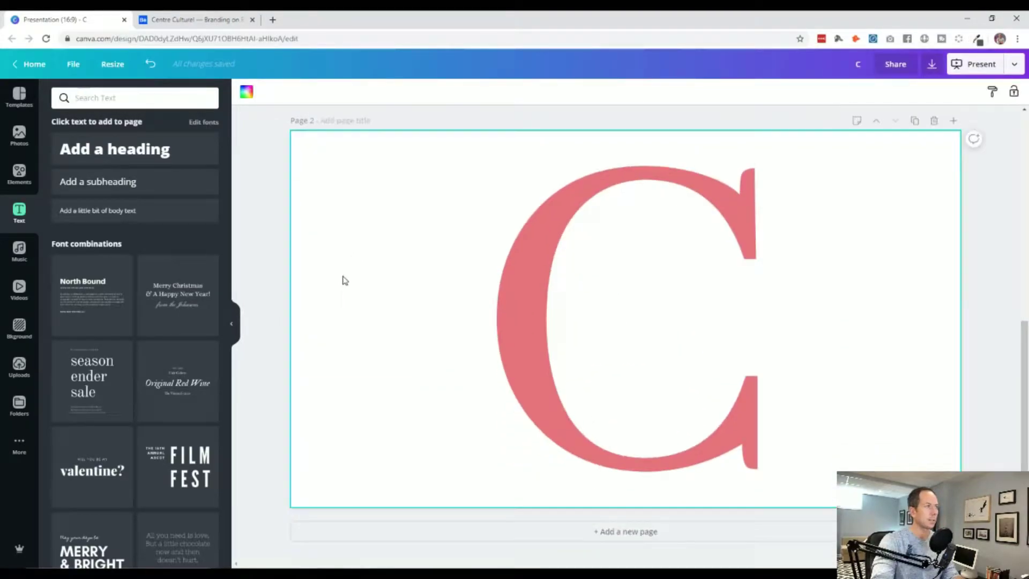
{"action": "left_click", "coordinate": [247, 91]}
{"action": "left_click", "coordinate": [121, 99]}
{"action": "key", "text": "ctrl+v"}
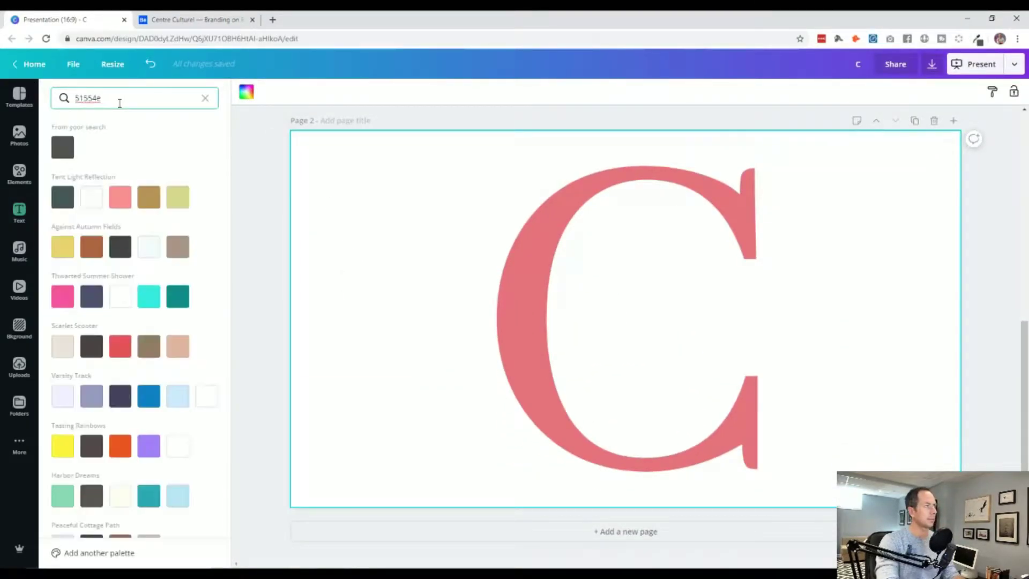
{"action": "left_click", "coordinate": [63, 147]}
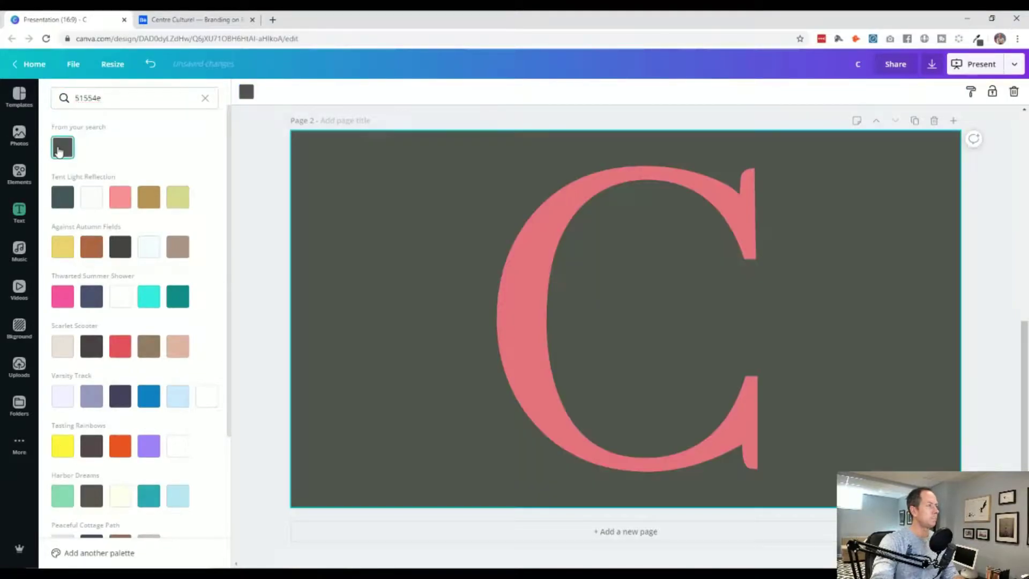
{"action": "left_click", "coordinate": [286, 247]}
Step: Compare page 2 with the reference posters and nudge the letter C slightly upward on its page
{"action": "scroll", "coordinate": [285, 246], "scroll_direction": "up", "scroll_amount": 6}
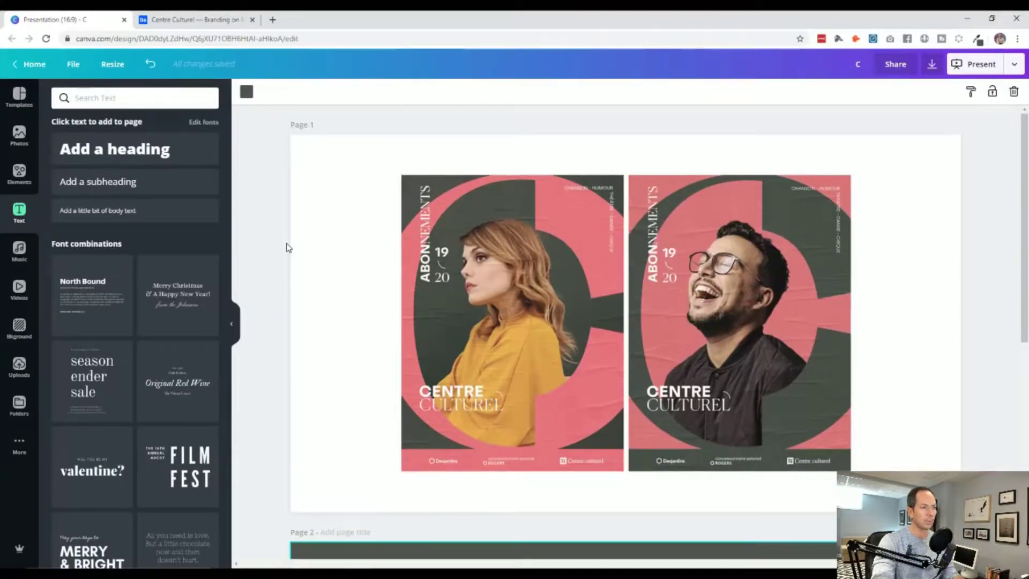
{"action": "scroll", "coordinate": [286, 246], "scroll_direction": "down", "scroll_amount": 6}
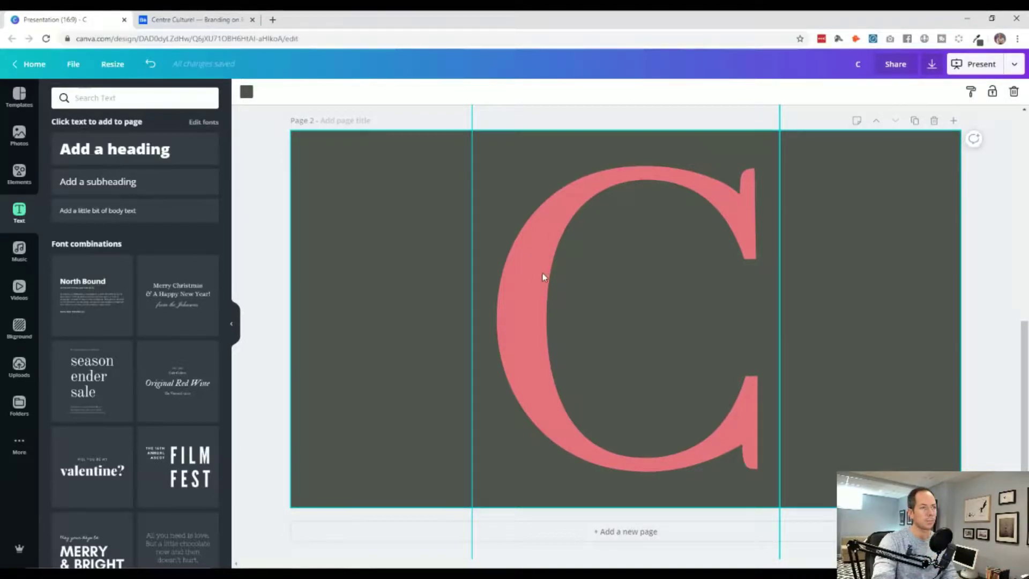
{"action": "left_click", "coordinate": [267, 322]}
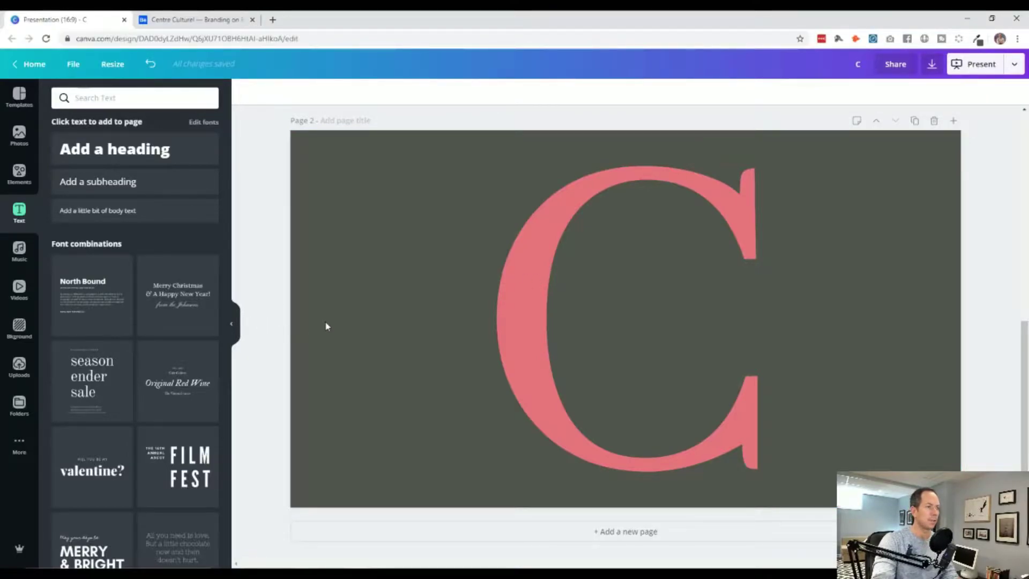
{"action": "left_click", "coordinate": [533, 279]}
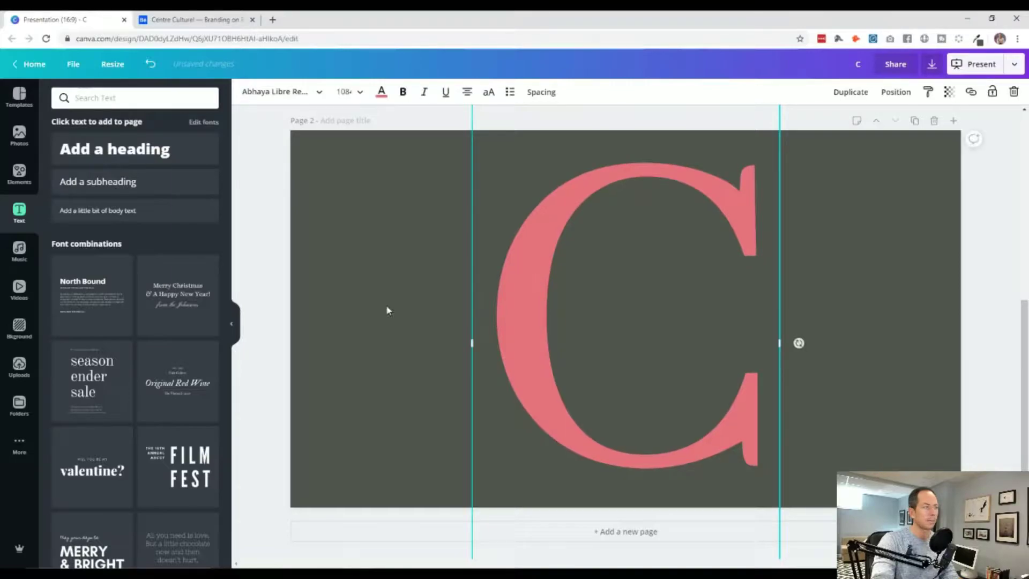
{"action": "left_click", "coordinate": [273, 337]}
Step: Search Google for "background remover" in a new browser tab
{"action": "scroll", "coordinate": [379, 346], "scroll_direction": "up", "scroll_amount": 7}
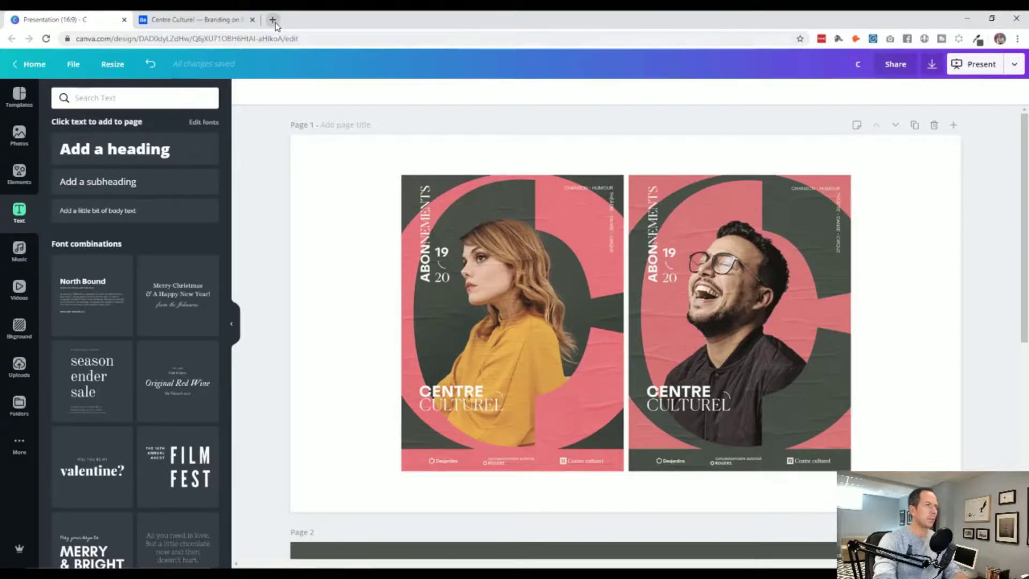
{"action": "left_click", "coordinate": [273, 19]}
{"action": "type", "text": "background rem"}
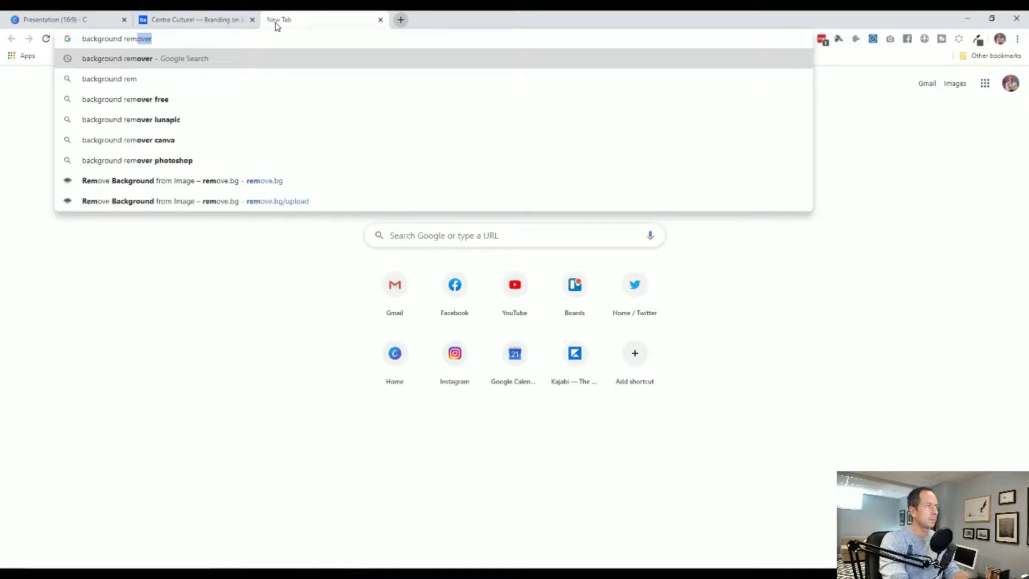
{"action": "key", "text": "Return"}
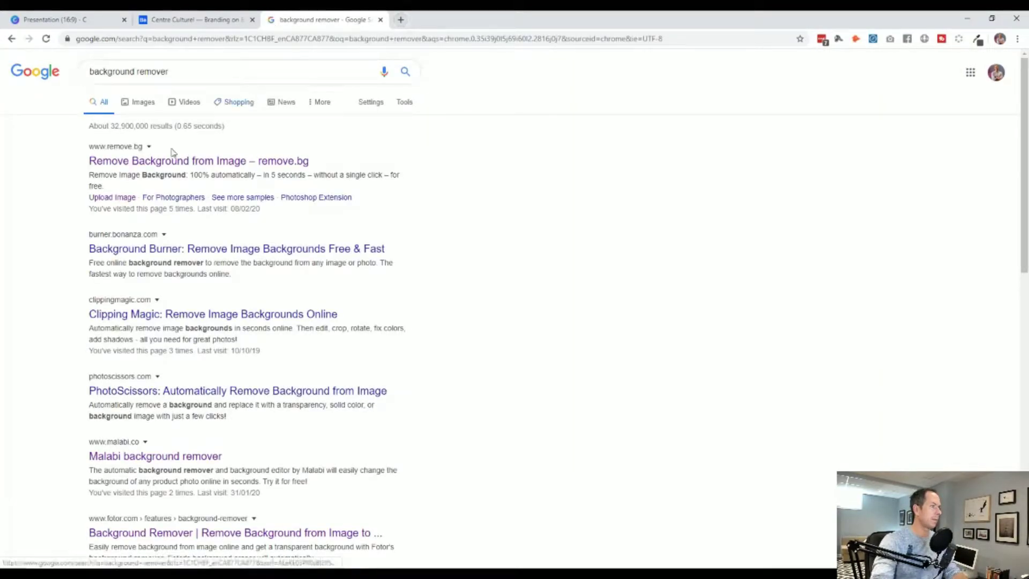
Step: Open the remove.bg site from the search results and close its tab
{"action": "left_click", "coordinate": [203, 162]}
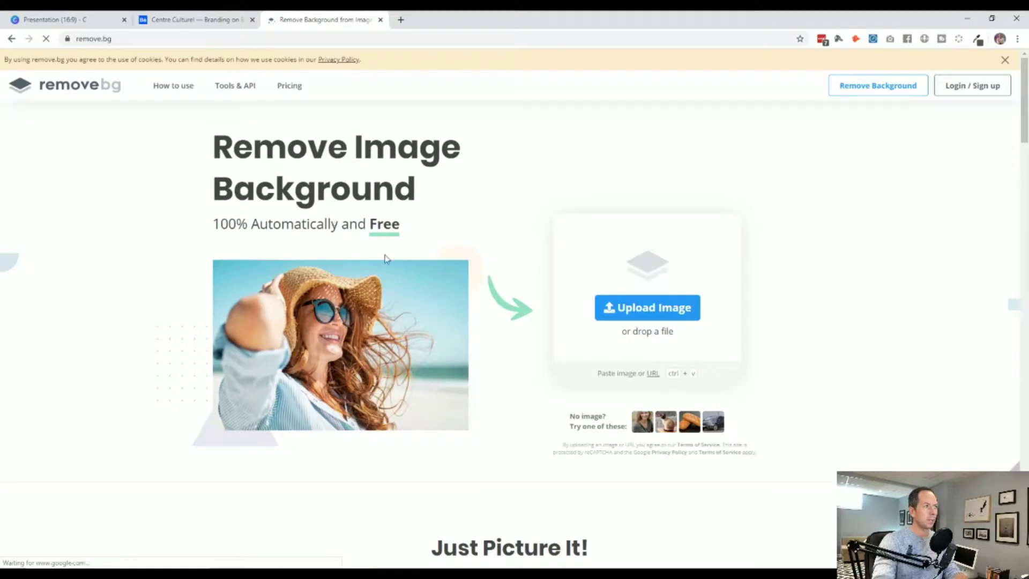
{"action": "left_click", "coordinate": [380, 20]}
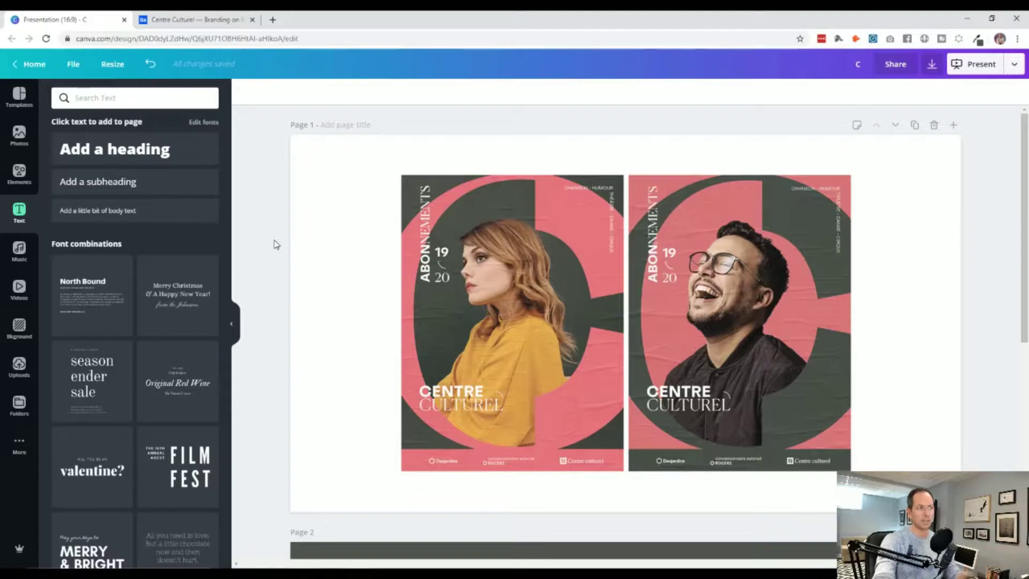
Step: Compare the letter C on page 2 with the reference posters on page 1
{"action": "scroll", "coordinate": [276, 252], "scroll_direction": "down", "scroll_amount": 3}
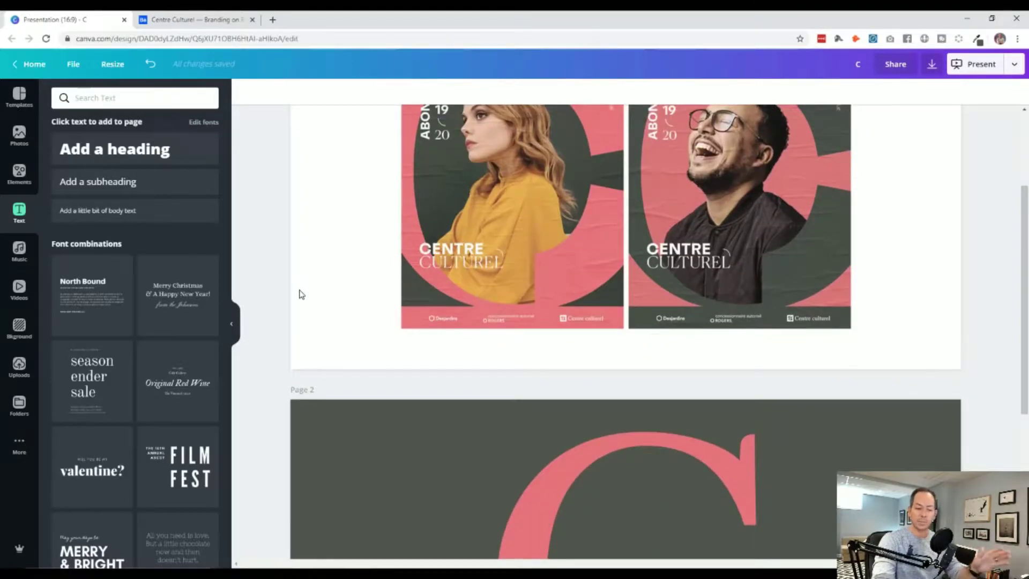
{"action": "scroll", "coordinate": [301, 289], "scroll_direction": "down", "scroll_amount": 1}
{"action": "scroll", "coordinate": [301, 288], "scroll_direction": "down", "scroll_amount": 4}
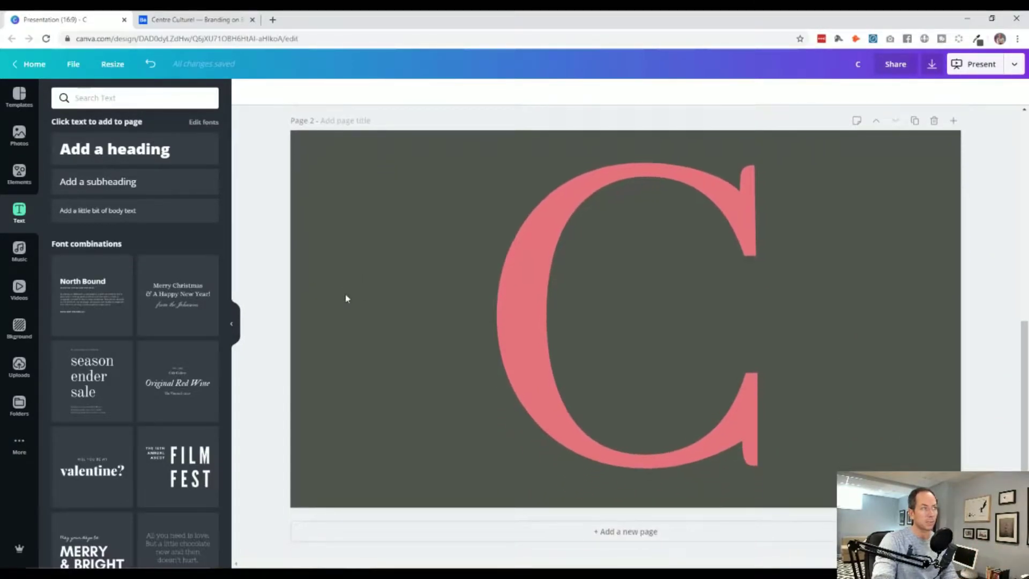
{"action": "left_click", "coordinate": [431, 344]}
{"action": "scroll", "coordinate": [408, 346], "scroll_direction": "up", "scroll_amount": 5}
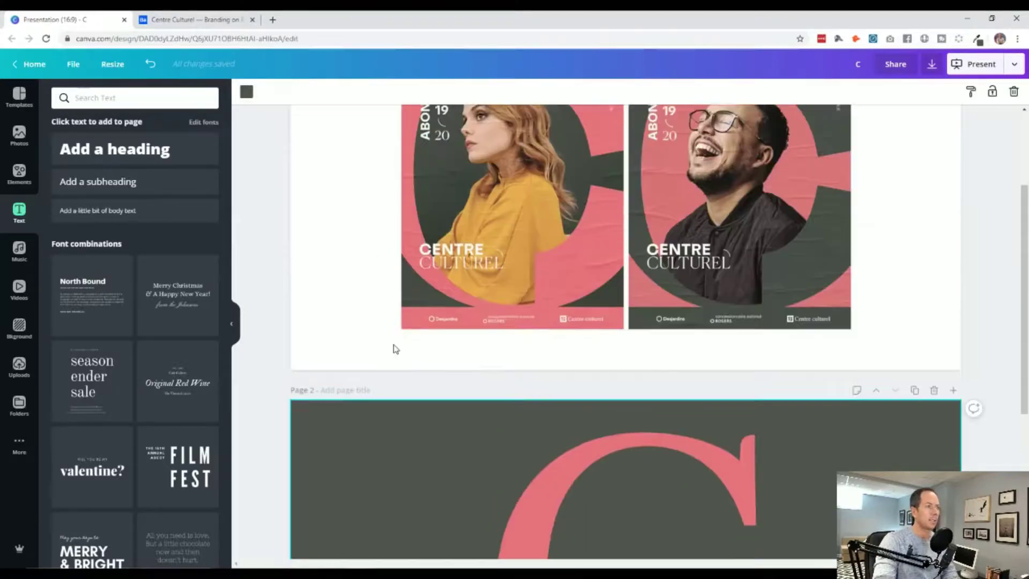
{"action": "scroll", "coordinate": [394, 364], "scroll_direction": "down", "scroll_amount": 3}
{"action": "scroll", "coordinate": [394, 363], "scroll_direction": "down", "scroll_amount": 2}
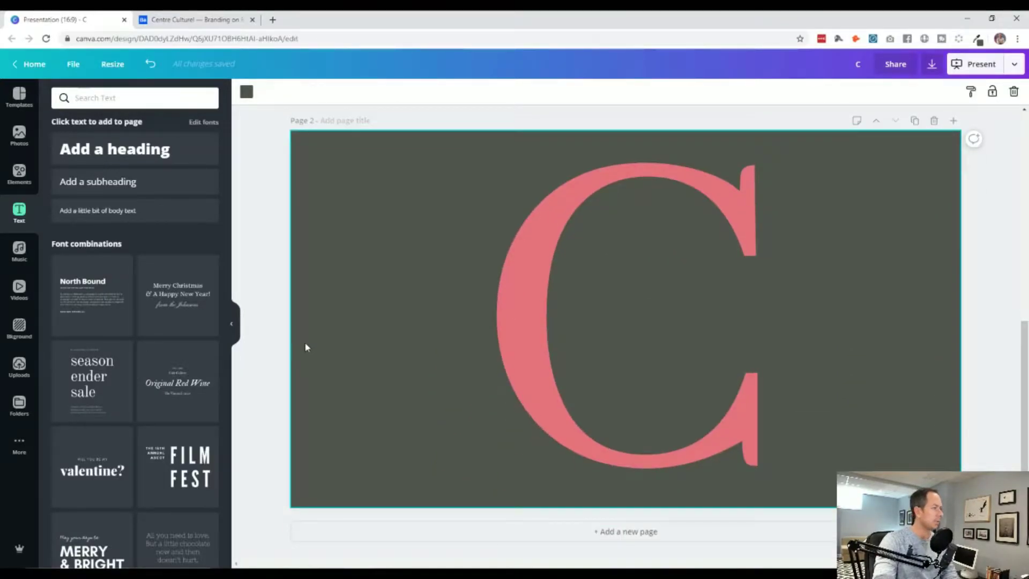
Step: Add the uploaded cut-out photo of the man with crossed arms to page 2
{"action": "left_click", "coordinate": [20, 366]}
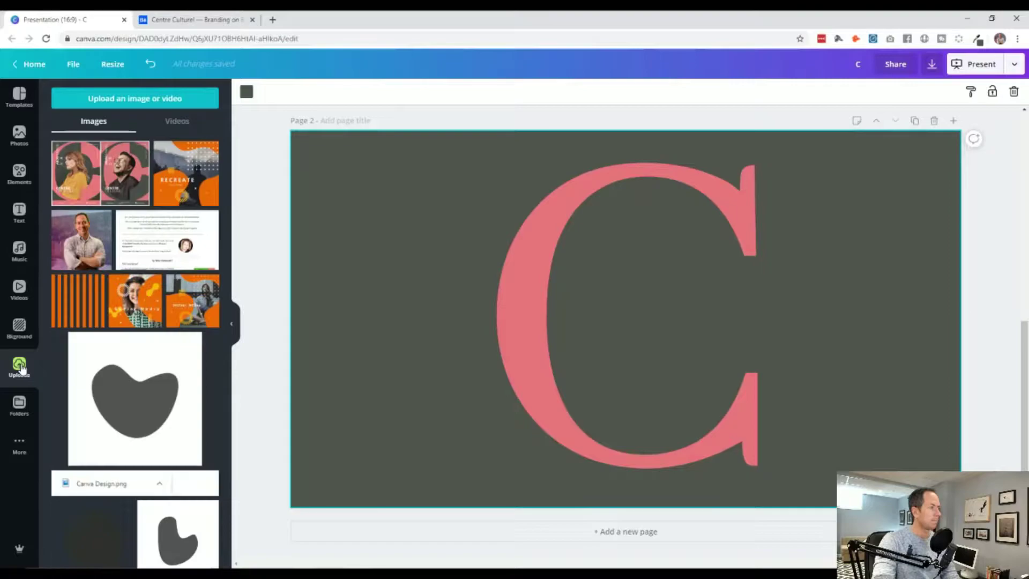
{"action": "scroll", "coordinate": [106, 298], "scroll_direction": "down", "scroll_amount": 7}
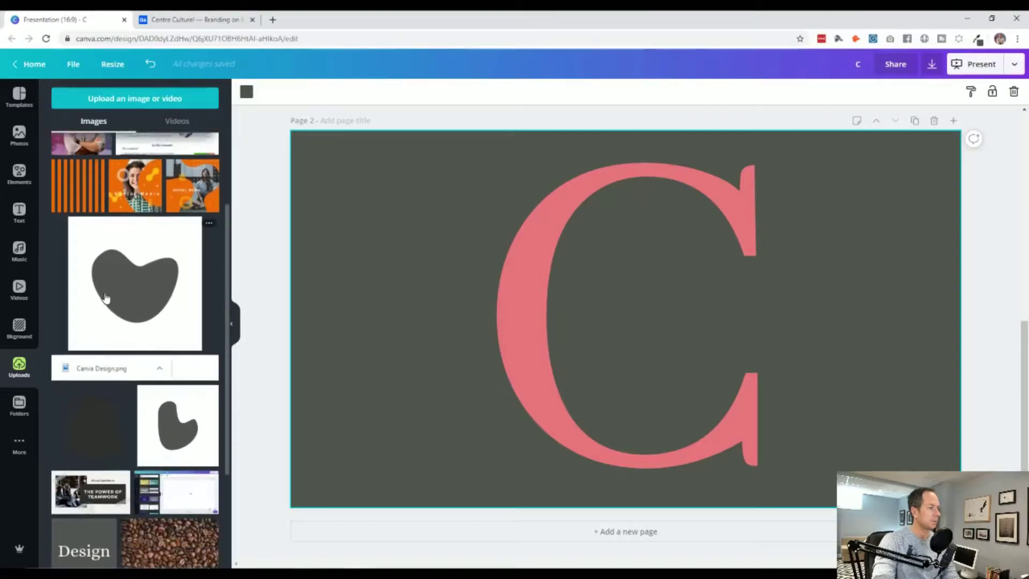
{"action": "scroll", "coordinate": [106, 298], "scroll_direction": "down", "scroll_amount": 10}
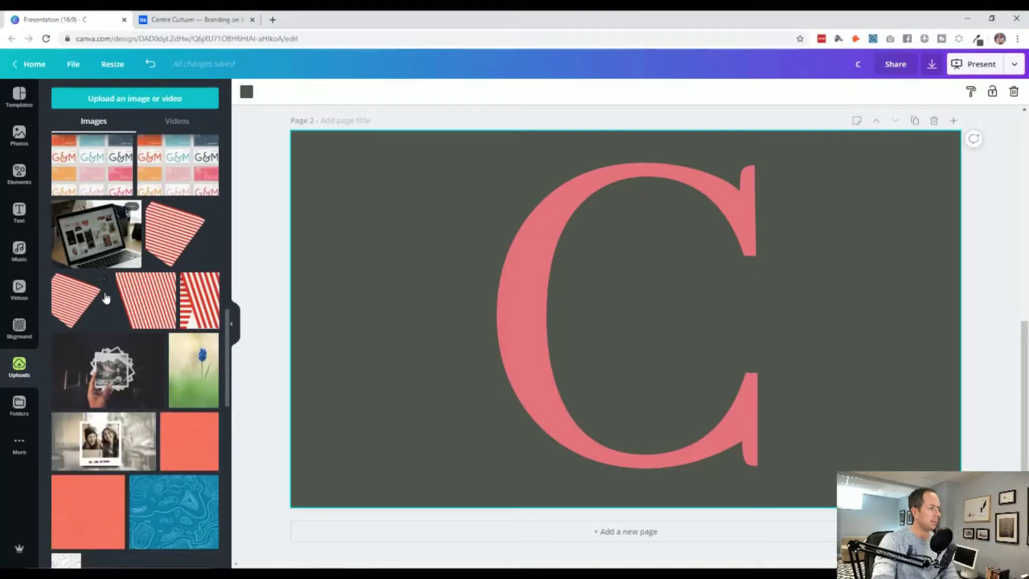
{"action": "scroll", "coordinate": [106, 298], "scroll_direction": "down", "scroll_amount": 10}
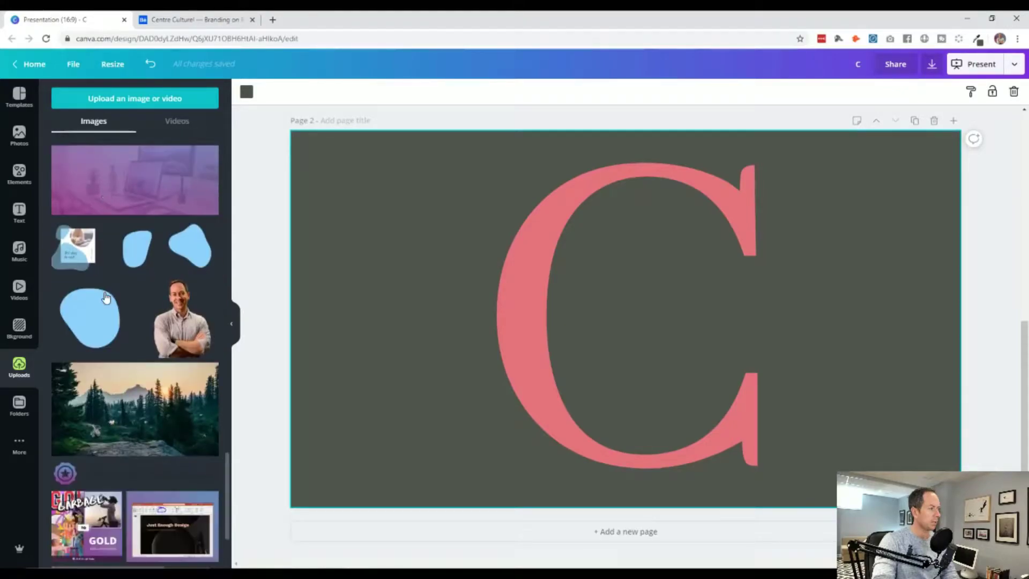
{"action": "left_click", "coordinate": [185, 290]}
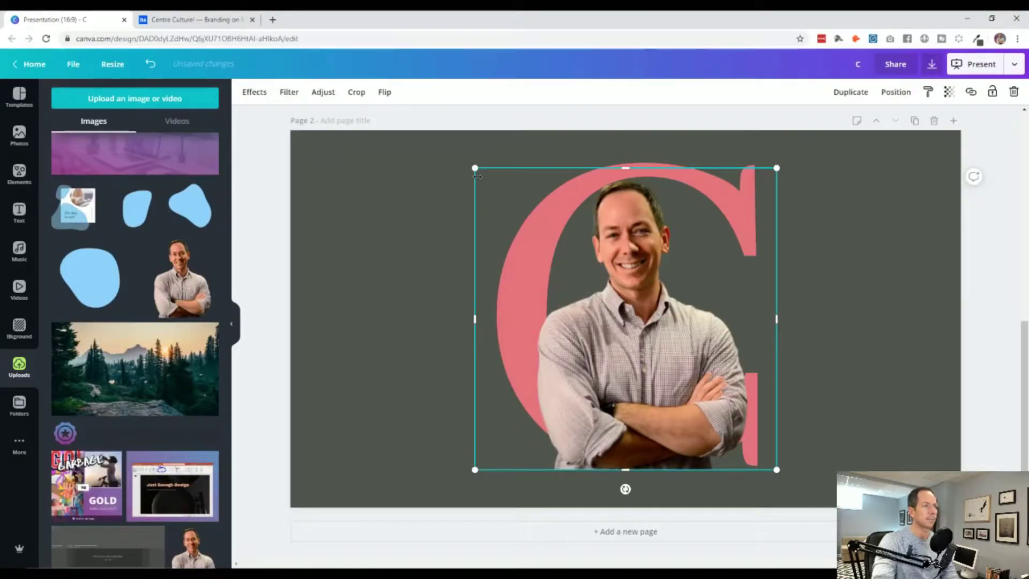
Step: Shrink the cut-out photo and position it inside the letter C, its lower edge near the C's bottom curve
{"action": "left_click_drag", "start_coordinate": [475, 168], "coordinate": [535, 227]}
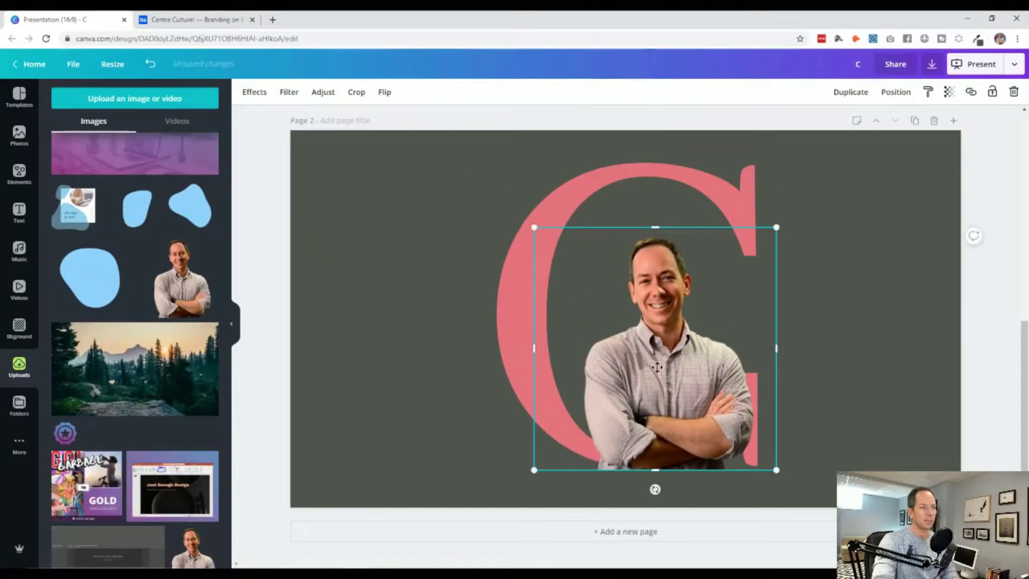
{"action": "left_click_drag", "start_coordinate": [665, 381], "coordinate": [649, 360]}
{"action": "scroll", "coordinate": [638, 317], "scroll_direction": "up", "scroll_amount": 8}
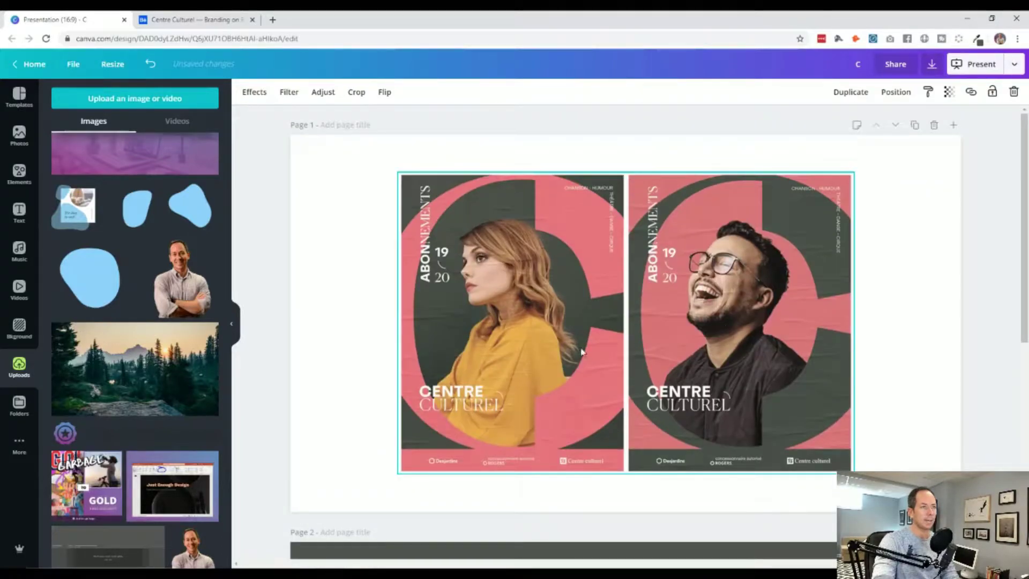
{"action": "scroll", "coordinate": [503, 390], "scroll_direction": "down", "scroll_amount": 8}
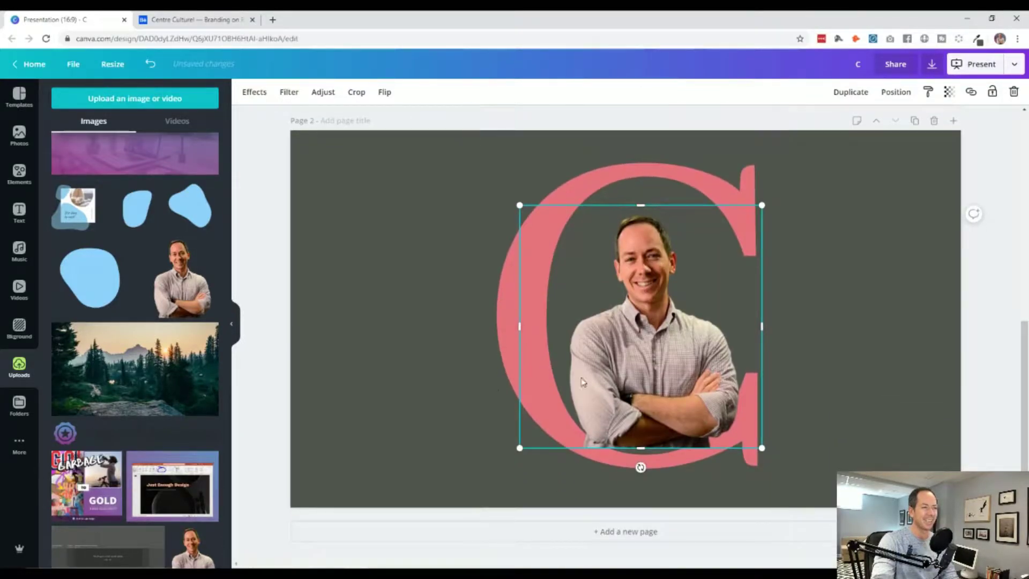
{"action": "left_click_drag", "start_coordinate": [639, 370], "coordinate": [642, 382]}
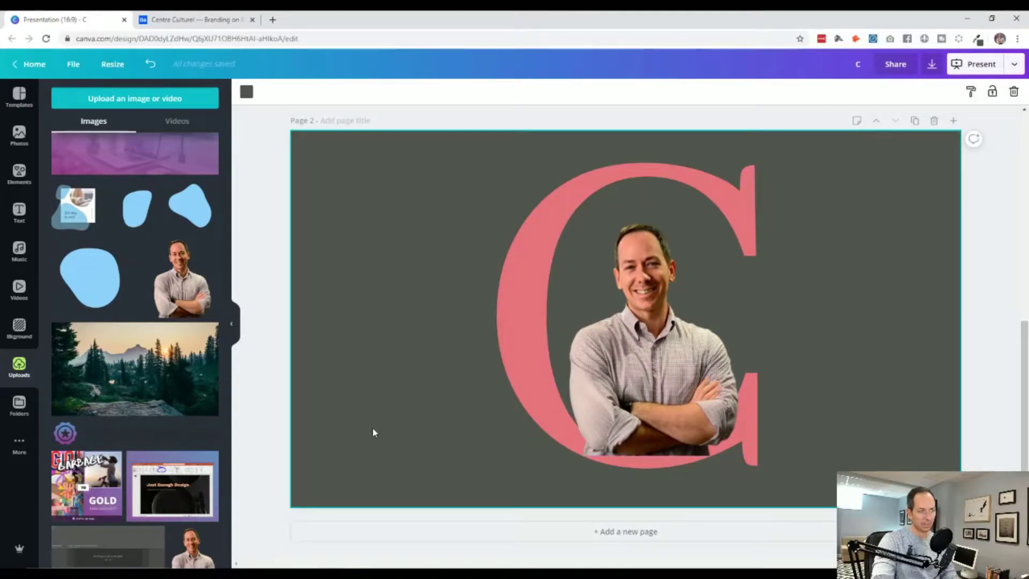
{"action": "left_click_drag", "start_coordinate": [660, 419], "coordinate": [656, 412]}
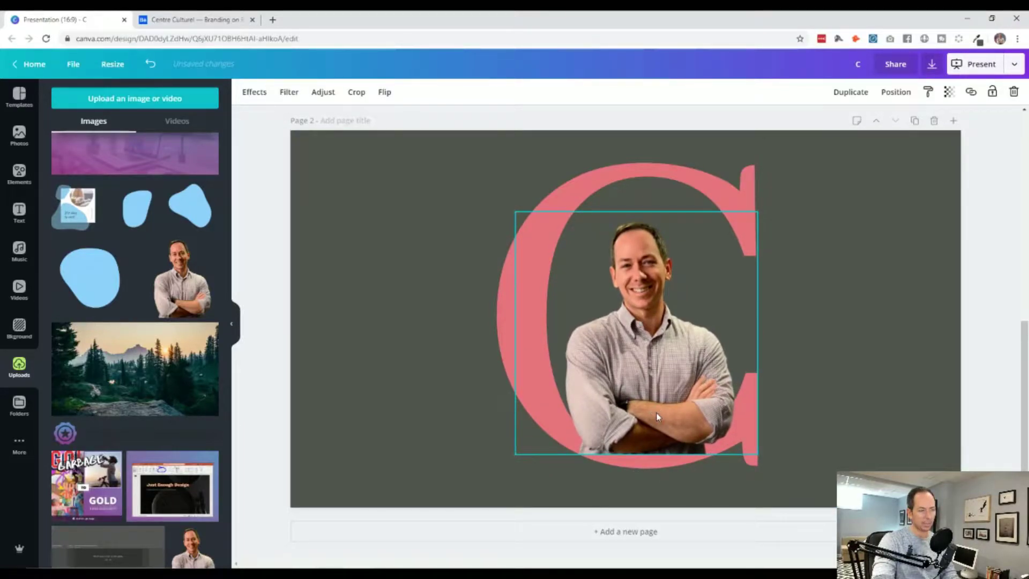
{"action": "left_click", "coordinate": [423, 401]}
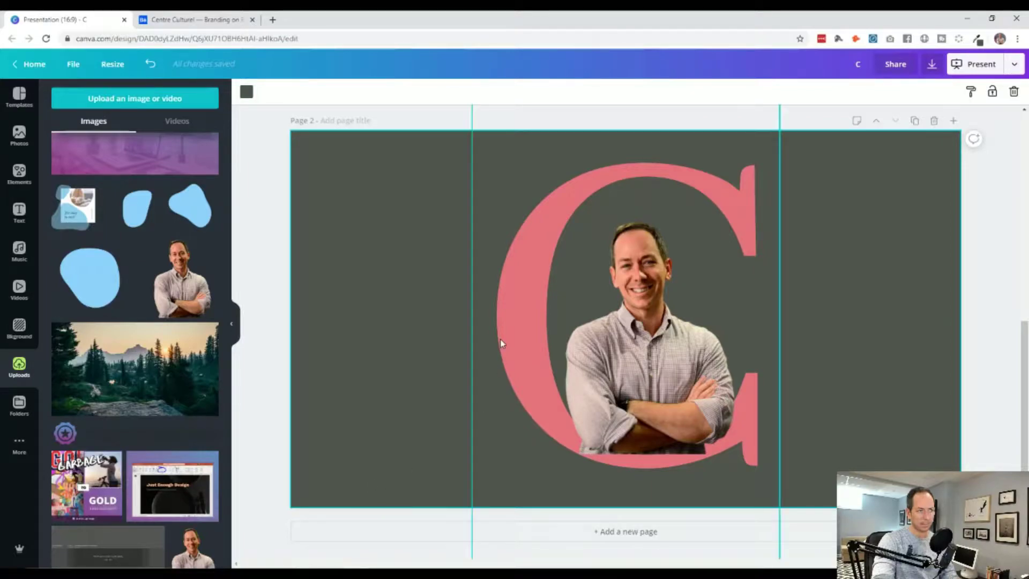
Step: Nudge the letter C slightly down and bring it in front of the cut-out photo
{"action": "left_click", "coordinate": [520, 333]}
{"action": "left_click", "coordinate": [491, 318]}
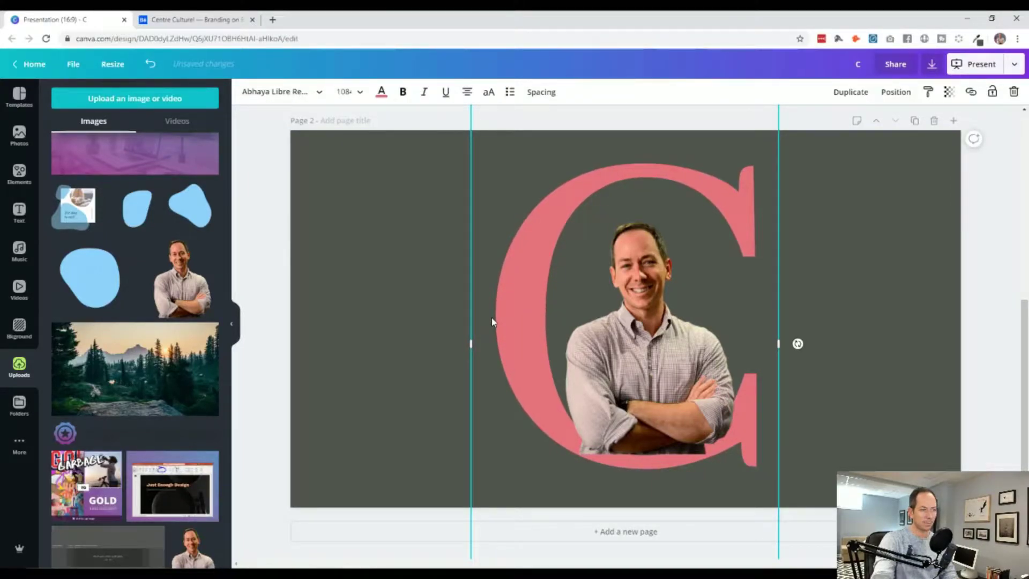
{"action": "left_click_drag", "start_coordinate": [506, 325], "coordinate": [506, 329]}
{"action": "right_click", "coordinate": [506, 329]}
{"action": "left_click", "coordinate": [542, 460]}
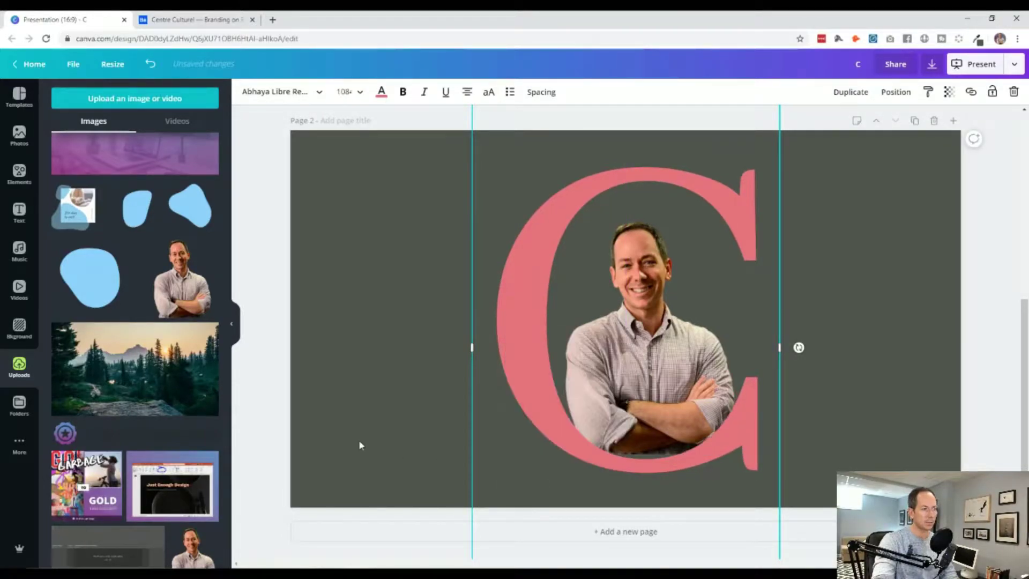
{"action": "left_click", "coordinate": [552, 484]}
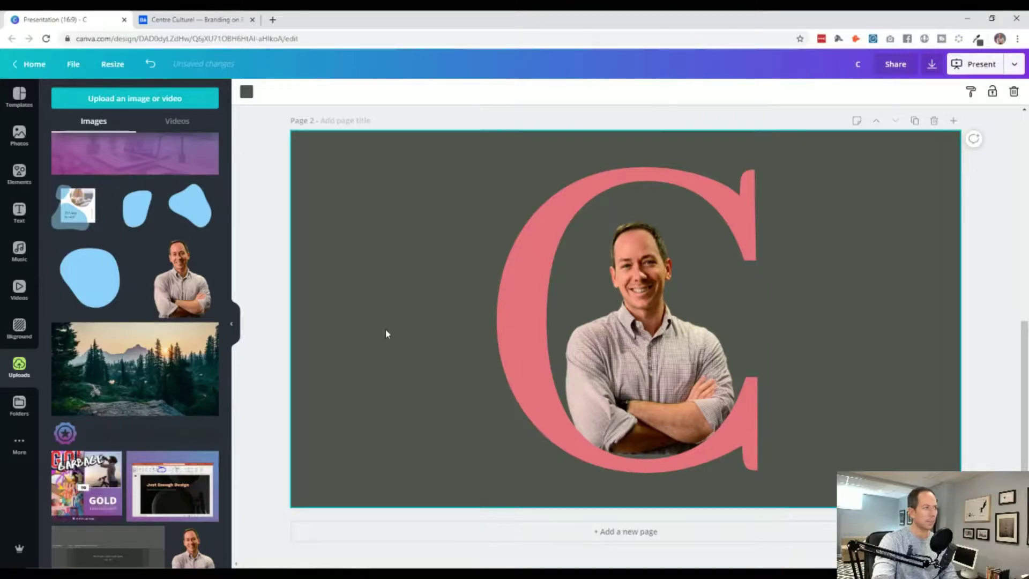
Step: Try the photo's orange-tan and dark brown colors and the default purple as page 2's background
{"action": "left_click", "coordinate": [247, 92]}
{"action": "left_click", "coordinate": [149, 304]}
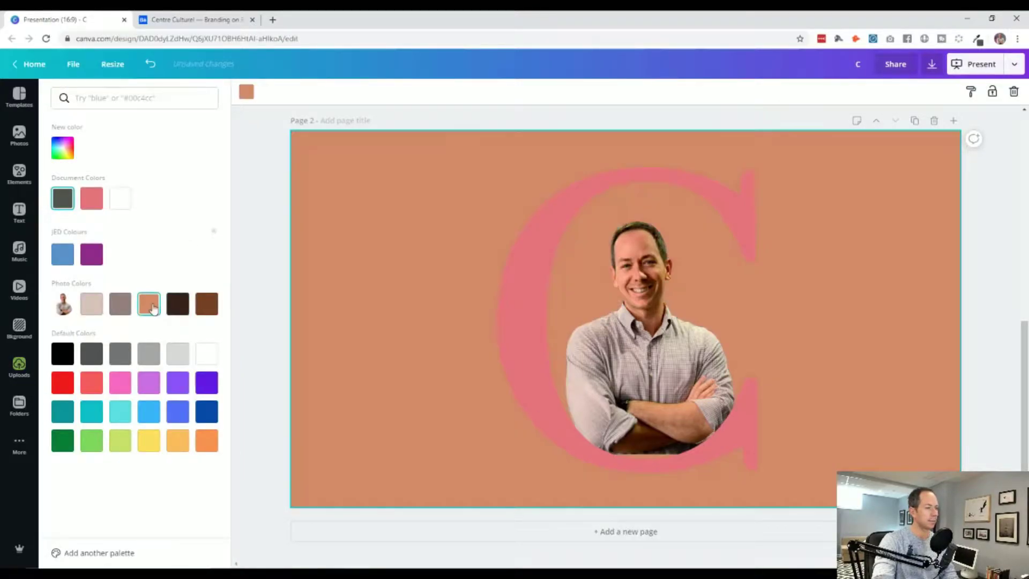
{"action": "left_click", "coordinate": [178, 305]}
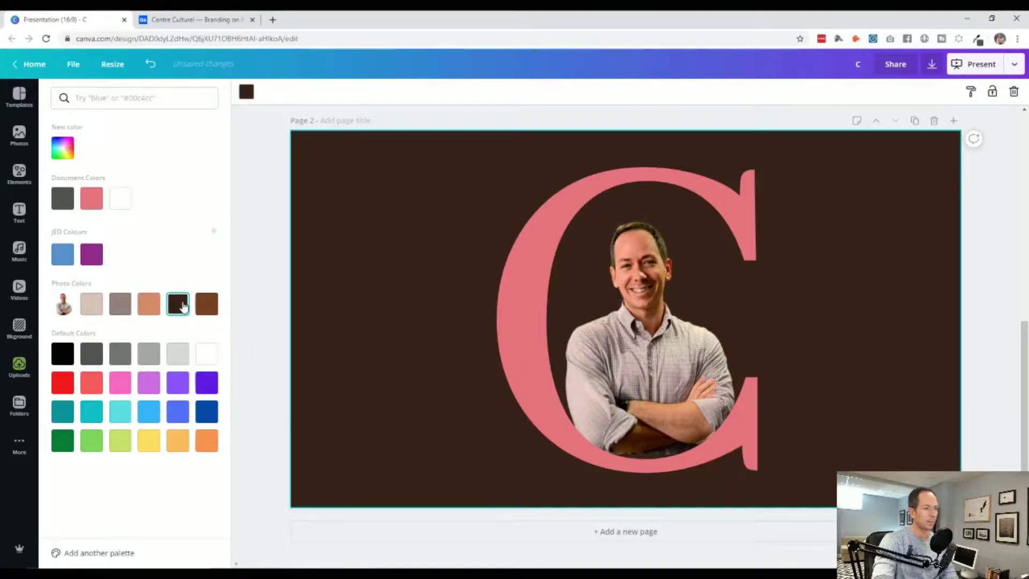
{"action": "left_click", "coordinate": [203, 384]}
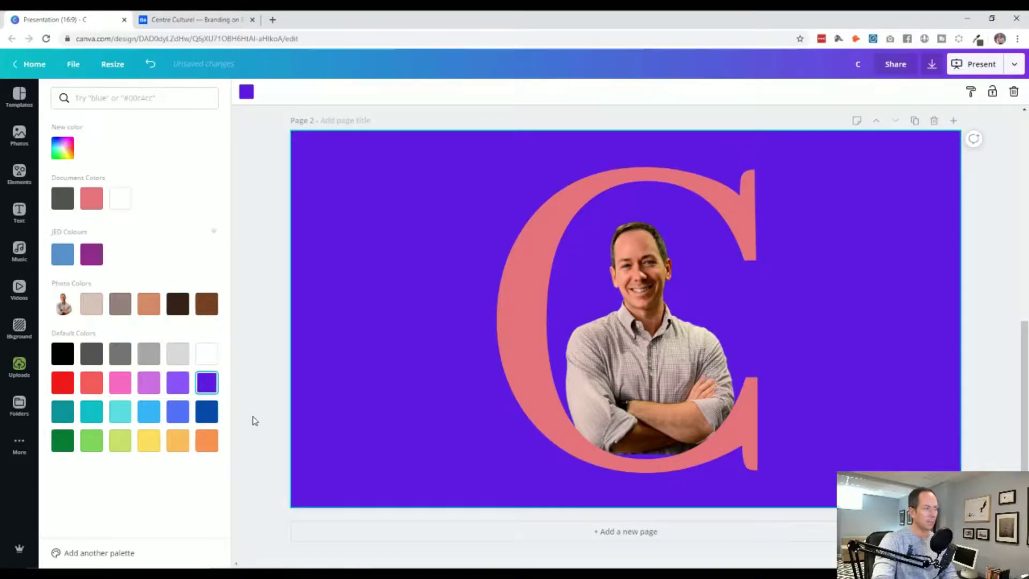
{"action": "left_click", "coordinate": [317, 427]}
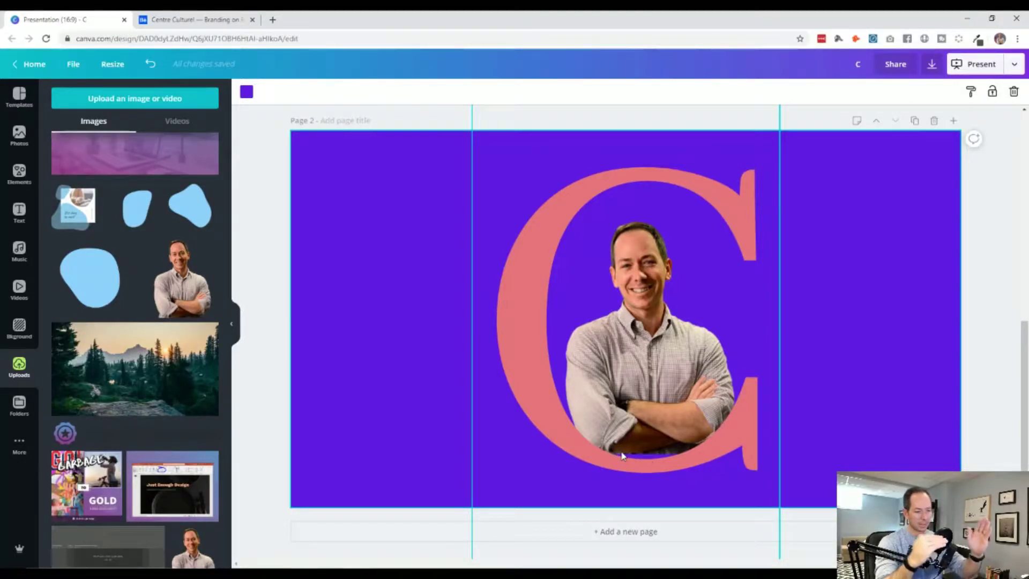
Step: Nudge the letter C slightly up and left over the photo's lower edge
{"action": "left_click_drag", "start_coordinate": [541, 385], "coordinate": [542, 381]}
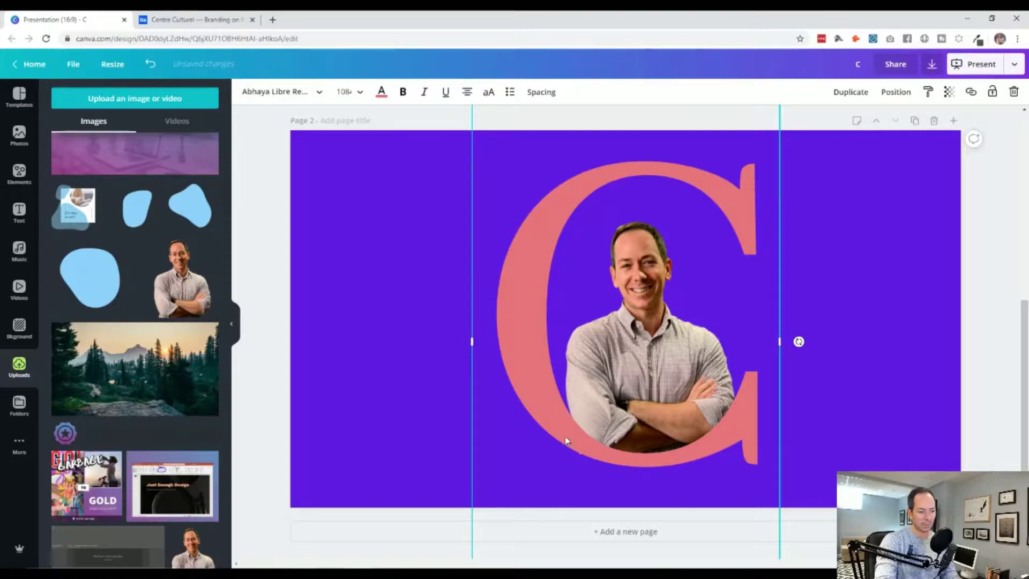
{"action": "left_click_drag", "start_coordinate": [565, 440], "coordinate": [542, 416]}
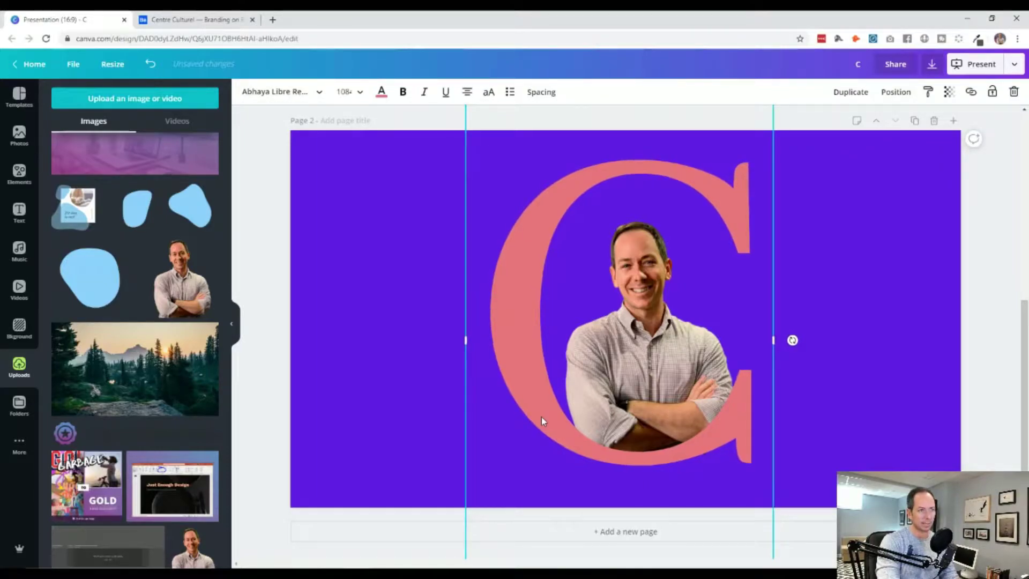
{"action": "left_click", "coordinate": [237, 409]}
{"action": "left_click", "coordinate": [540, 368]}
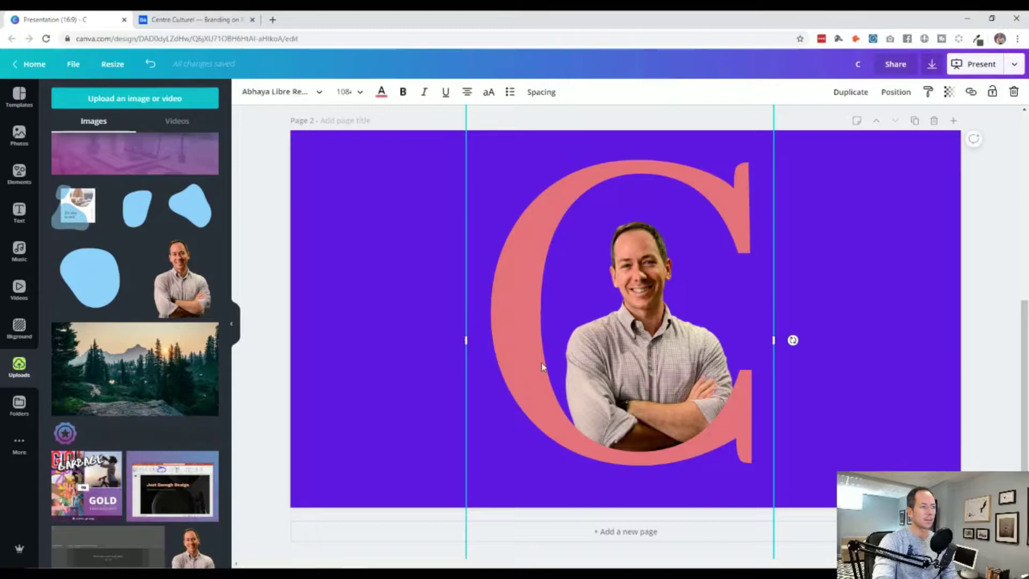
Step: Undo the latest moves of the letter C and the background color changes back to the dark green-gray
{"action": "key", "text": "ctrl+z"}
{"action": "key", "text": "ctrl+z"}
{"action": "key", "text": "ctrl+z"}
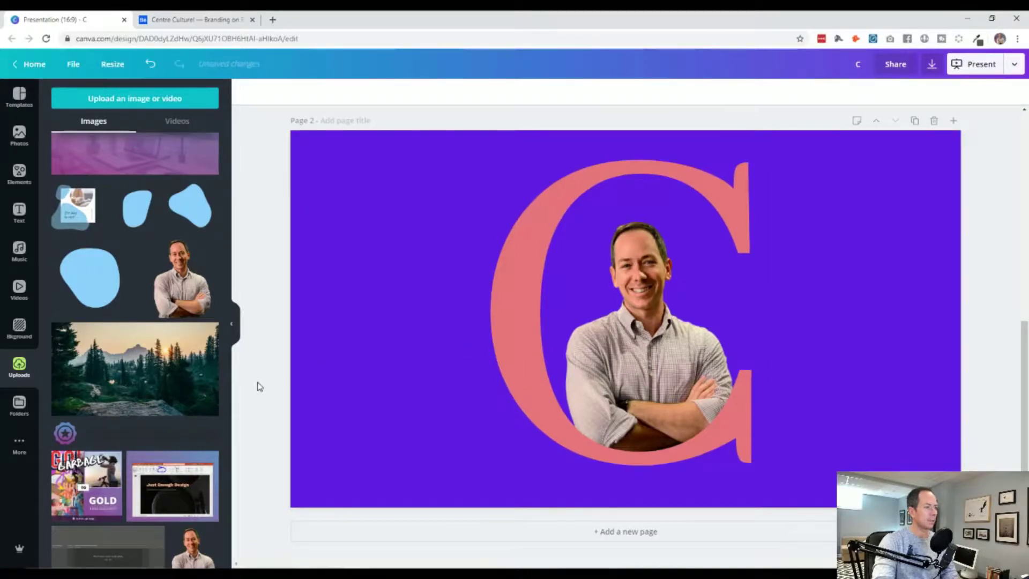
{"action": "key", "text": "ctrl+z"}
{"action": "key", "text": "ctrl+z"}
{"action": "key", "text": "ctrl+z"}
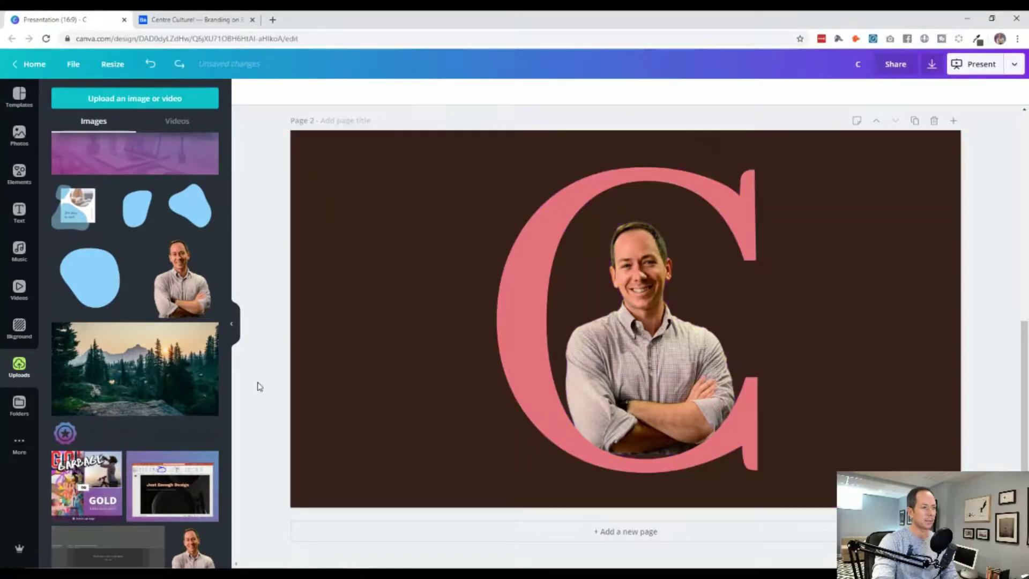
{"action": "key", "text": "ctrl+z"}
{"action": "key", "text": "ctrl+z"}
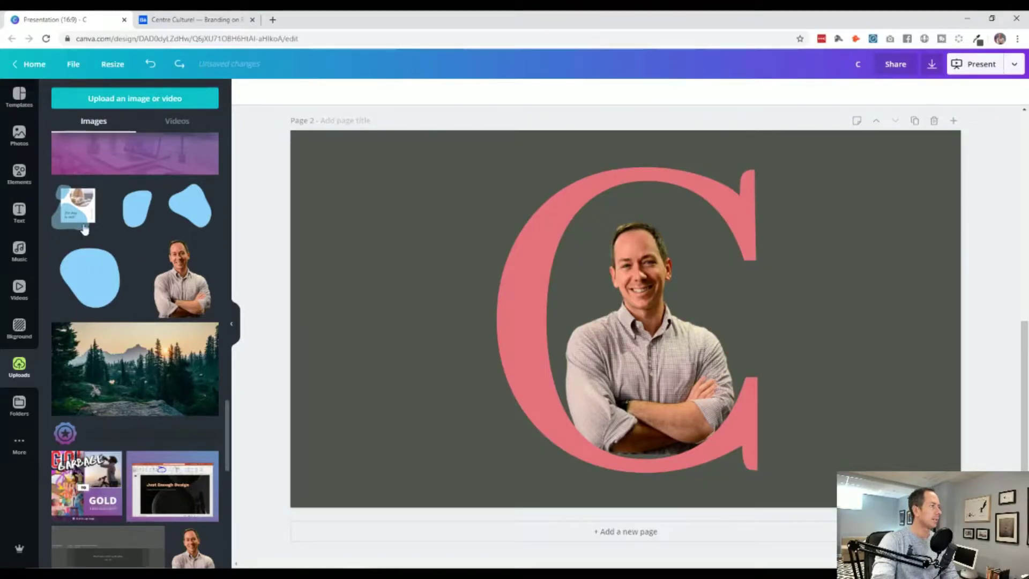
Step: Browse the full collection of frame shapes, including the letter-shaped frames
{"action": "left_click", "coordinate": [20, 172]}
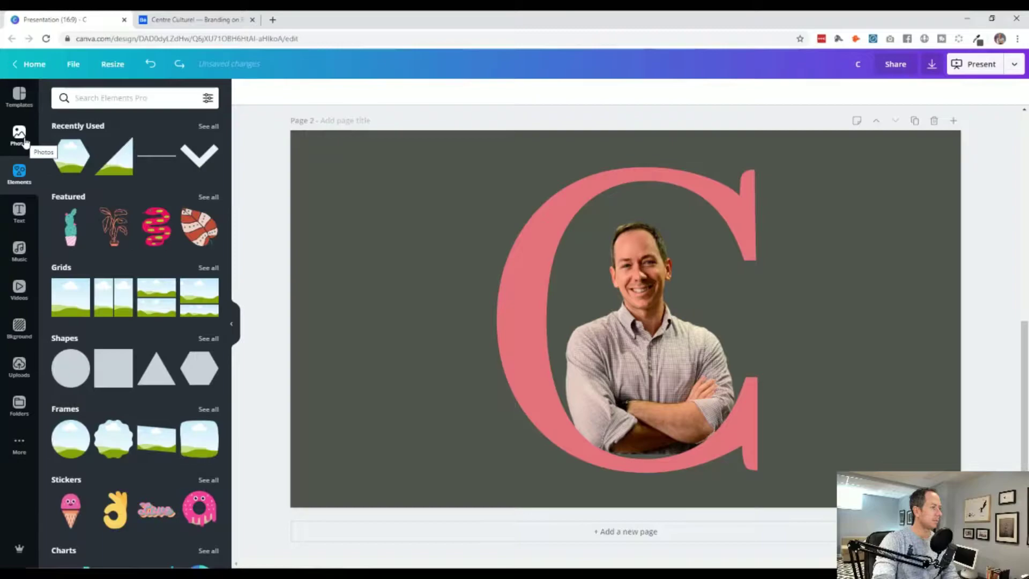
{"action": "left_click", "coordinate": [70, 412]}
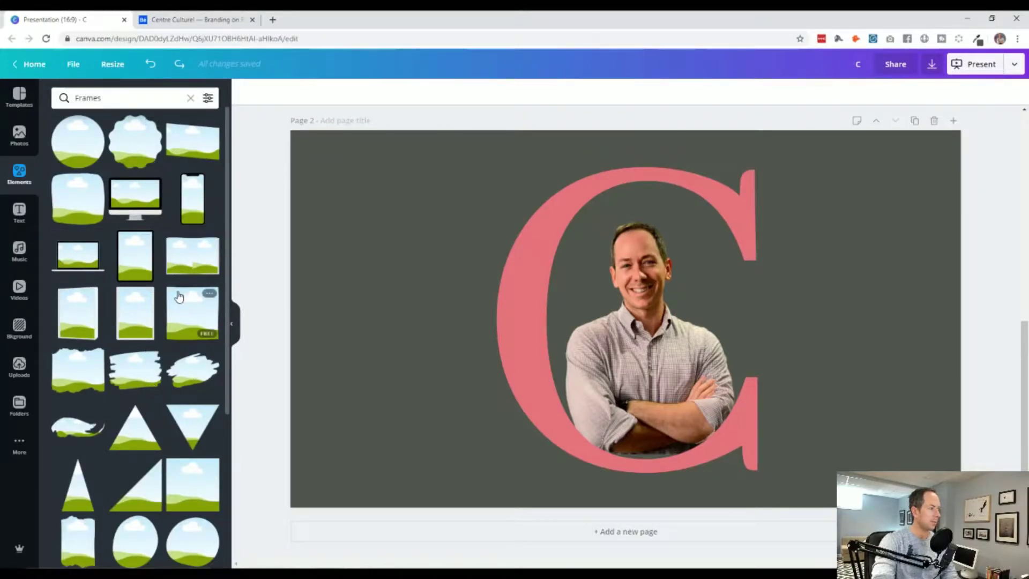
{"action": "scroll", "coordinate": [177, 299], "scroll_direction": "down", "scroll_amount": 3}
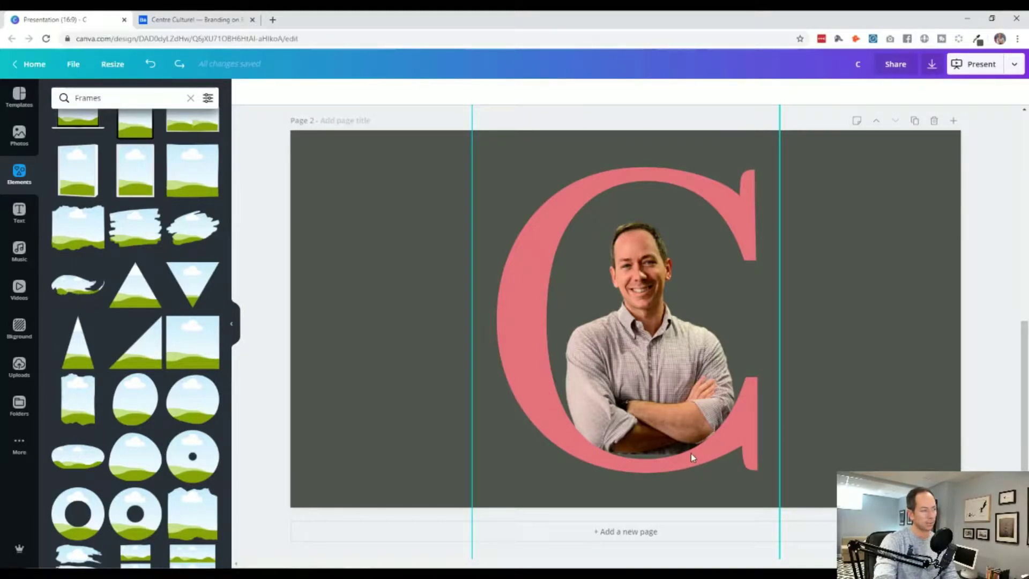
{"action": "scroll", "coordinate": [97, 407], "scroll_direction": "down", "scroll_amount": 3}
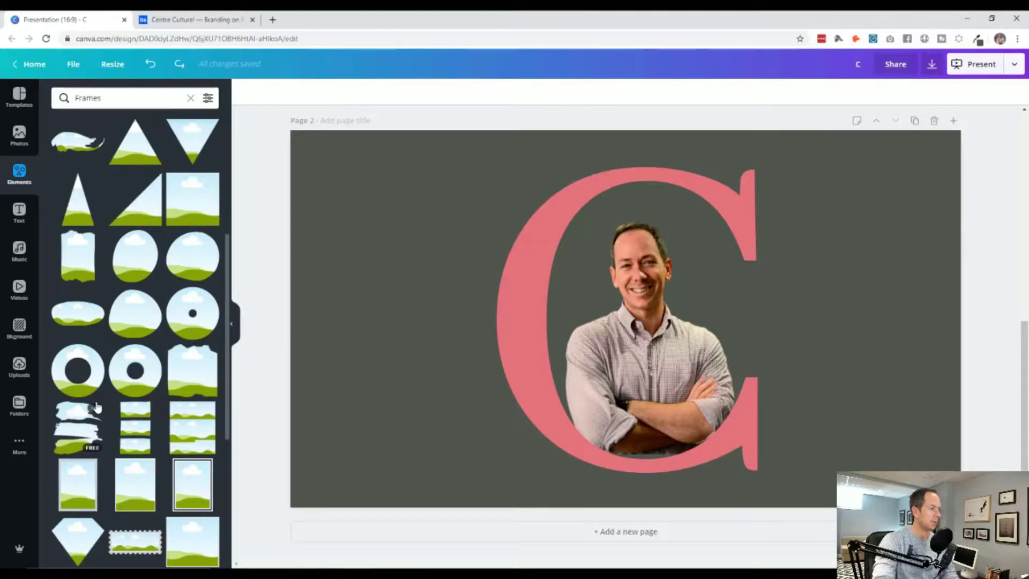
{"action": "scroll", "coordinate": [97, 408], "scroll_direction": "down", "scroll_amount": 7}
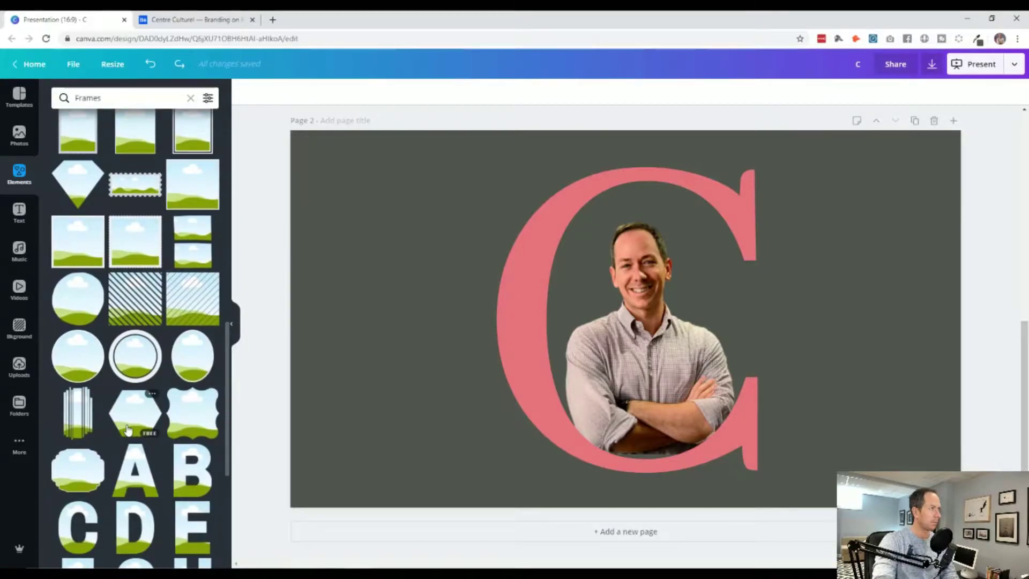
{"action": "scroll", "coordinate": [127, 429], "scroll_direction": "down", "scroll_amount": 20}
{"action": "scroll", "coordinate": [128, 429], "scroll_direction": "down", "scroll_amount": 2}
{"action": "scroll", "coordinate": [137, 437], "scroll_direction": "up", "scroll_amount": 20}
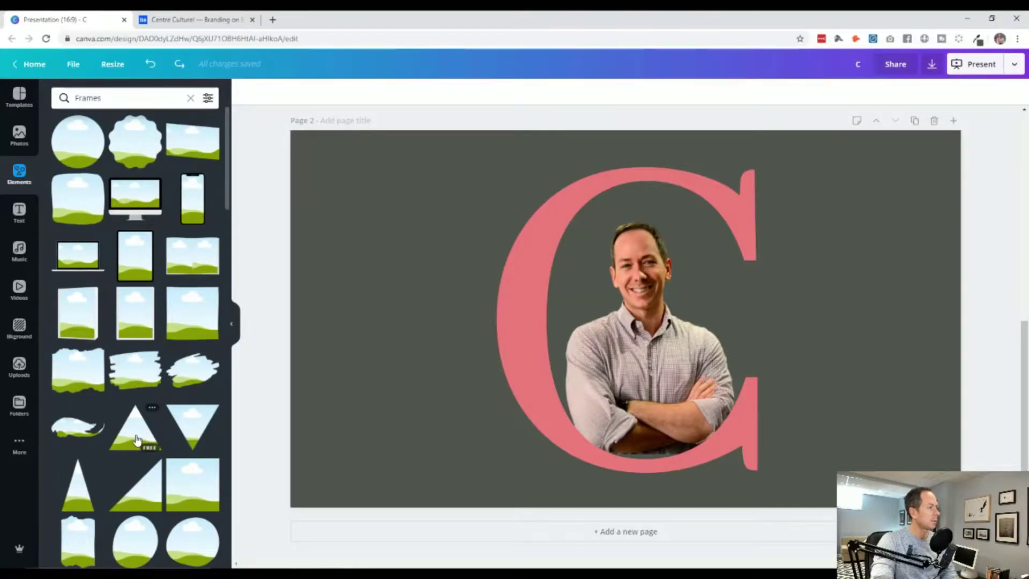
{"action": "scroll", "coordinate": [138, 448], "scroll_direction": "down", "scroll_amount": 3}
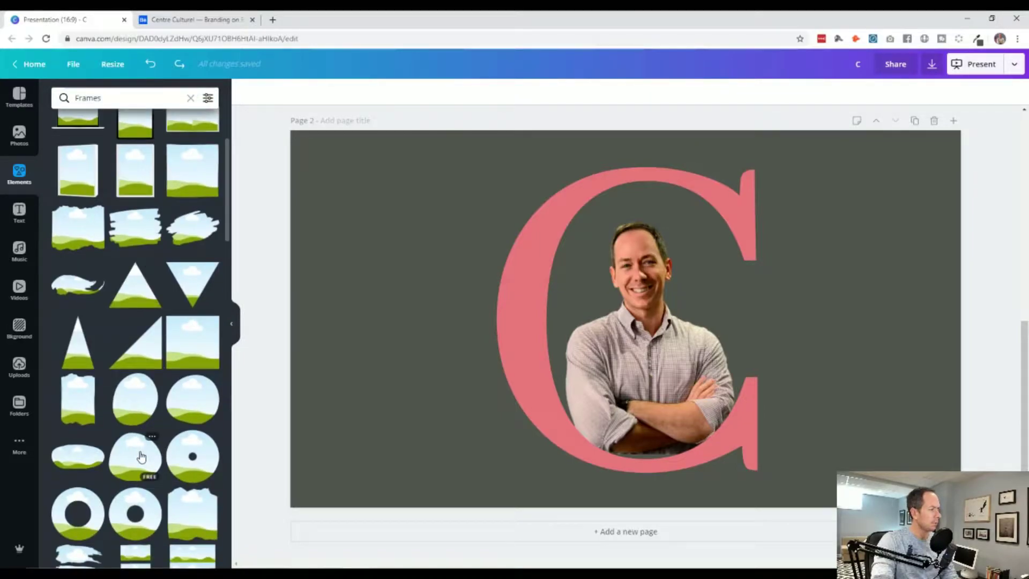
Step: Add an egg-shaped frame over the letter C, rotate it counterclockwise and enlarge it so its lower edge follows the letter's inner curve
{"action": "left_click", "coordinate": [143, 409]}
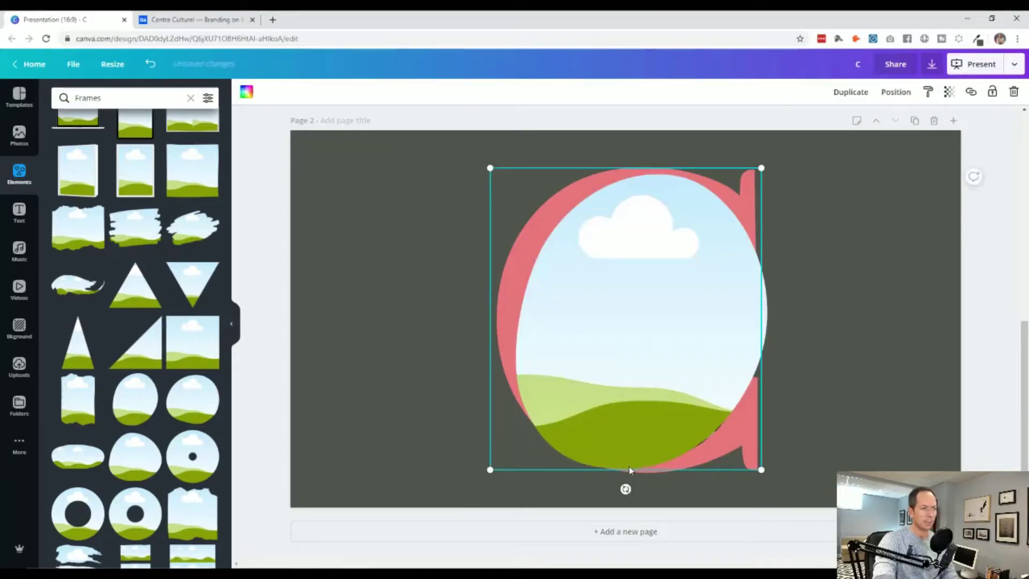
{"action": "left_click_drag", "start_coordinate": [630, 440], "coordinate": [642, 439]}
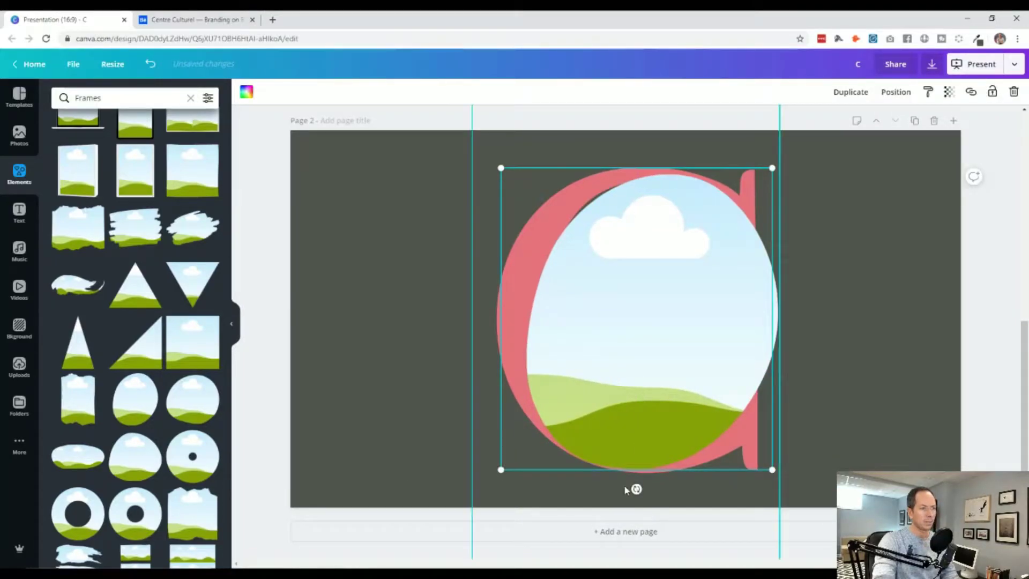
{"action": "left_click_drag", "start_coordinate": [637, 488], "coordinate": [693, 474]}
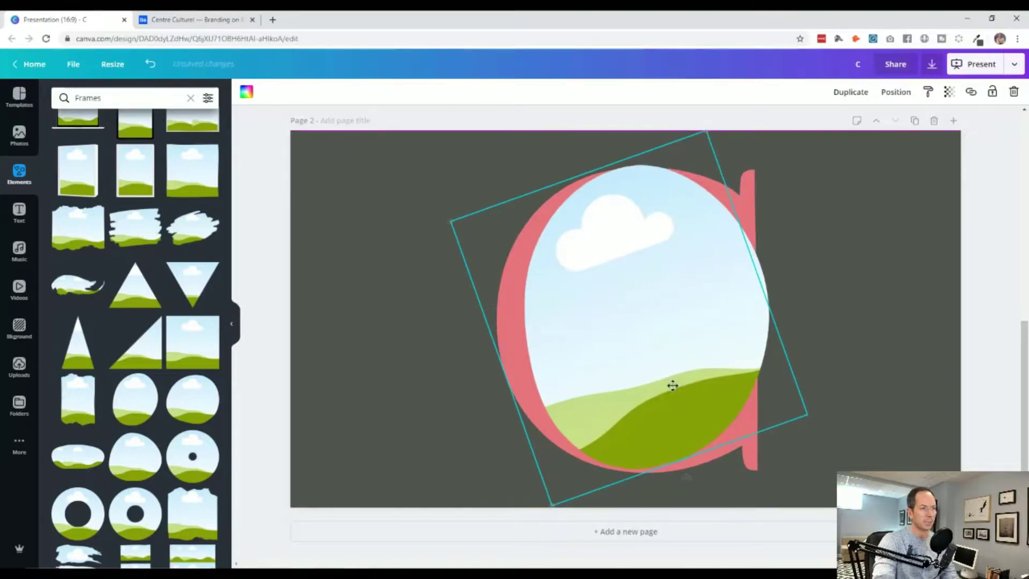
{"action": "left_click_drag", "start_coordinate": [458, 220], "coordinate": [421, 194]}
{"action": "left_click_drag", "start_coordinate": [591, 329], "coordinate": [612, 334]}
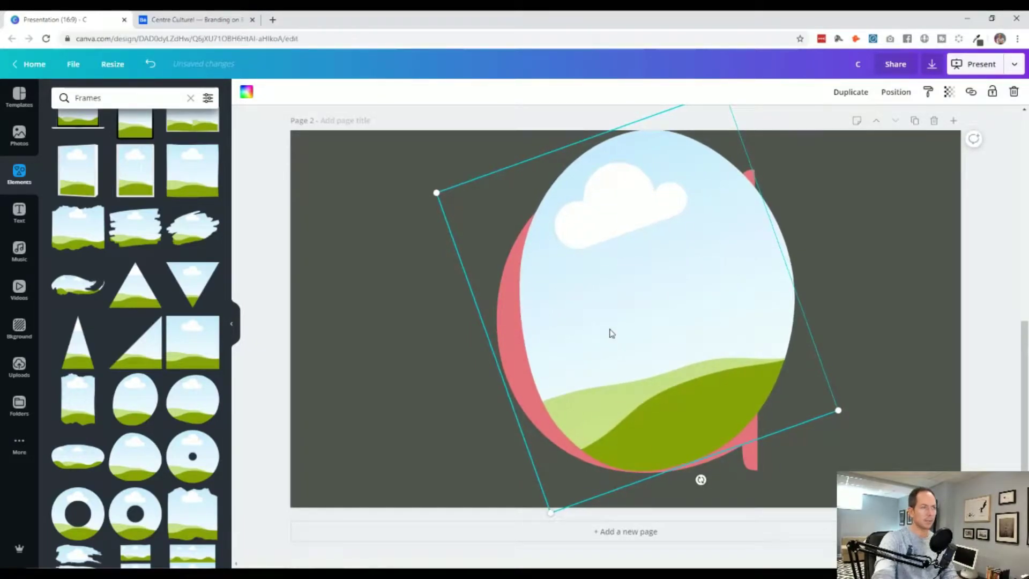
Step: Fill the egg-shaped frame with the uploaded cut-out photo and move it to the left of the letter C
{"action": "left_click", "coordinate": [425, 373]}
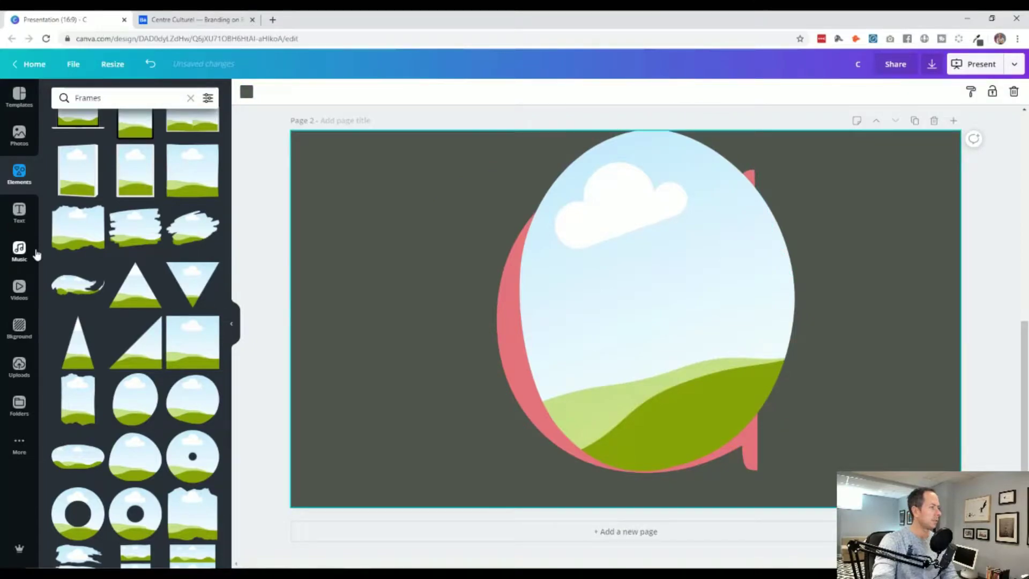
{"action": "left_click", "coordinate": [19, 366]}
{"action": "left_click_drag", "start_coordinate": [192, 547], "coordinate": [619, 322]}
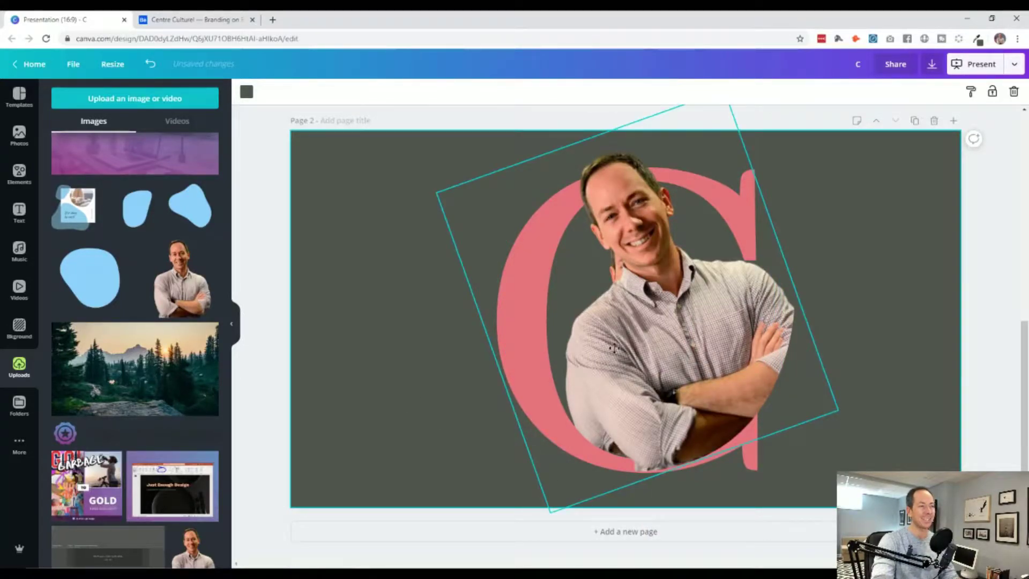
{"action": "left_click_drag", "start_coordinate": [646, 353], "coordinate": [380, 456]}
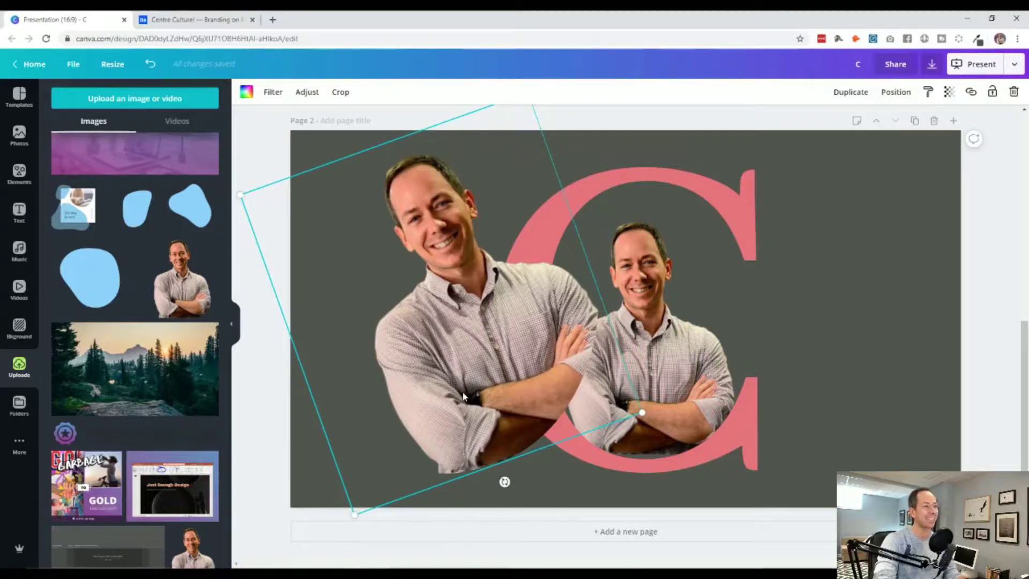
Step: Try repositioning the photo inside the egg-shaped frame
{"action": "double_click", "coordinate": [475, 391]}
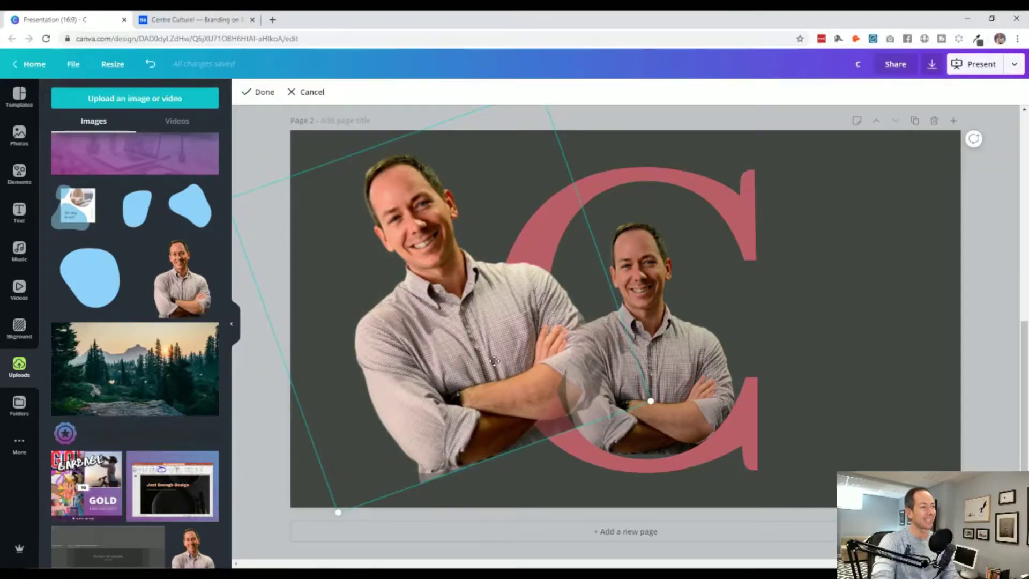
{"action": "key", "text": "Return"}
{"action": "double_click", "coordinate": [502, 381]}
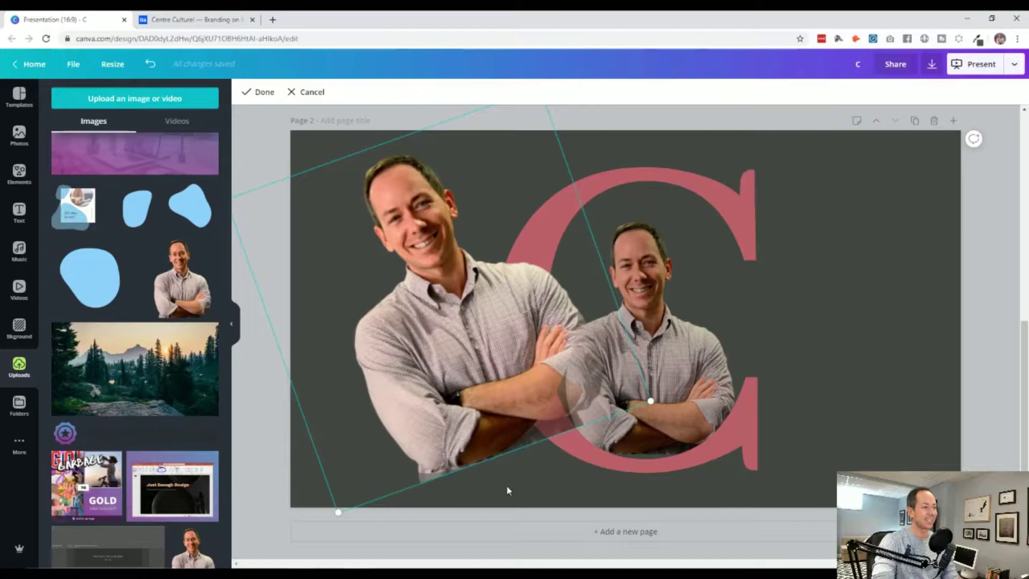
{"action": "left_click_drag", "start_coordinate": [461, 267], "coordinate": [568, 242]}
Step: Undo the photo's placement and moves, back to the empty egg-shaped frame over the letter C
{"action": "key", "text": "ctrl+z"}
{"action": "key", "text": "ctrl+z"}
{"action": "key", "text": "ctrl+z"}
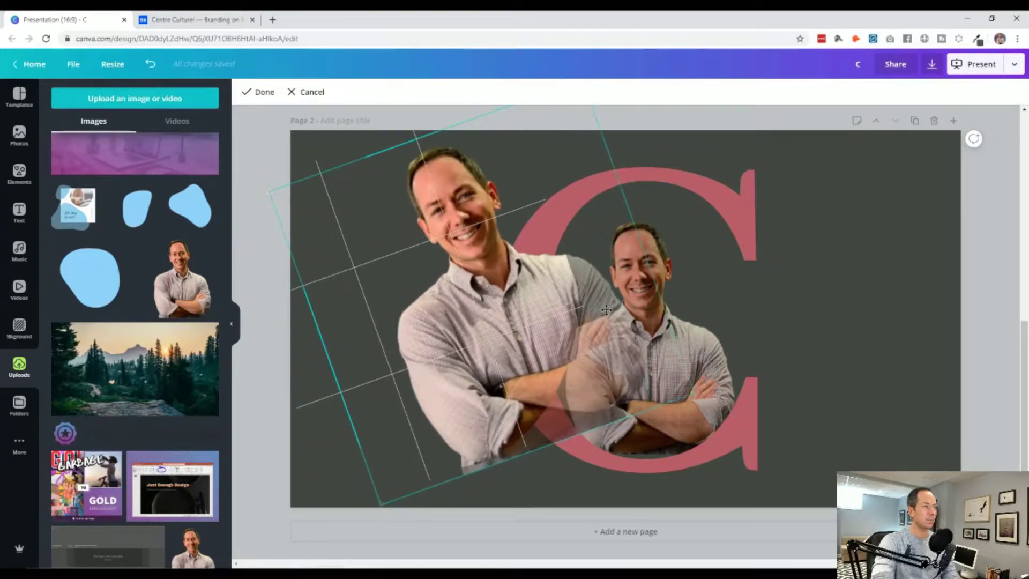
{"action": "key", "text": "ctrl+z"}
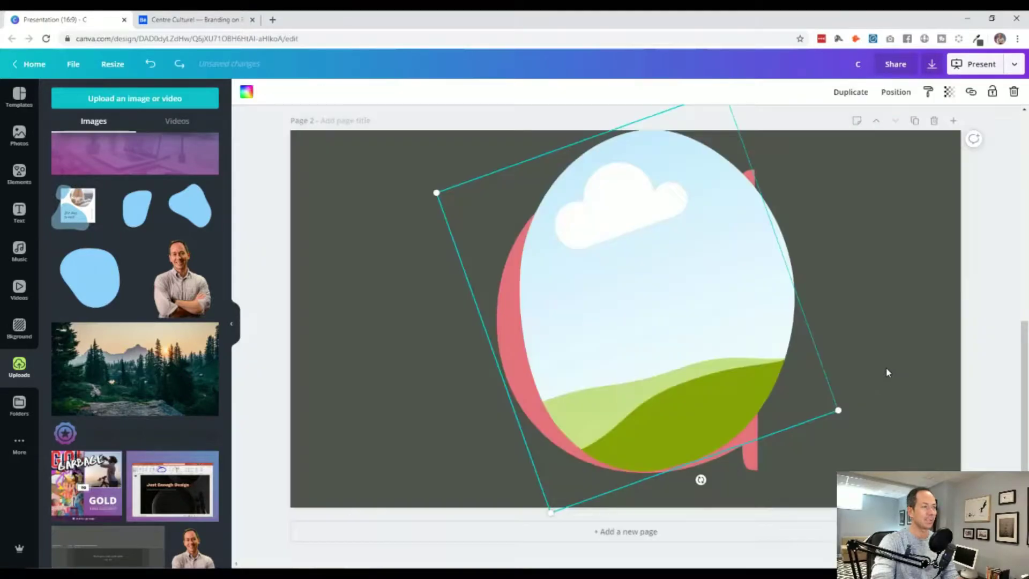
Step: Fill the egg-shaped frame with the cut-out photo, move the original photo to the page's upper-right edge and set the frame over the C
{"action": "left_click_drag", "start_coordinate": [182, 279], "coordinate": [441, 342]}
{"action": "left_click_drag", "start_coordinate": [680, 354], "coordinate": [918, 356]}
{"action": "left_click_drag", "start_coordinate": [662, 396], "coordinate": [937, 242]}
{"action": "left_click_drag", "start_coordinate": [760, 419], "coordinate": [499, 403]}
{"action": "left_click_drag", "start_coordinate": [424, 402], "coordinate": [563, 398]}
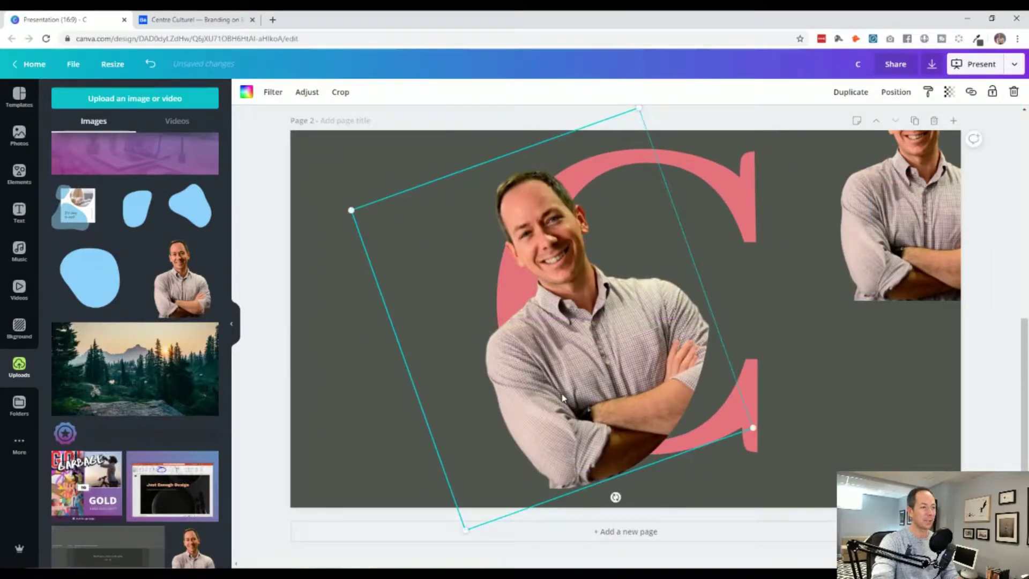
Step: Try adjusting the photo's size within the egg-shaped frame, and delete the photo and the frame
{"action": "double_click", "coordinate": [563, 398]}
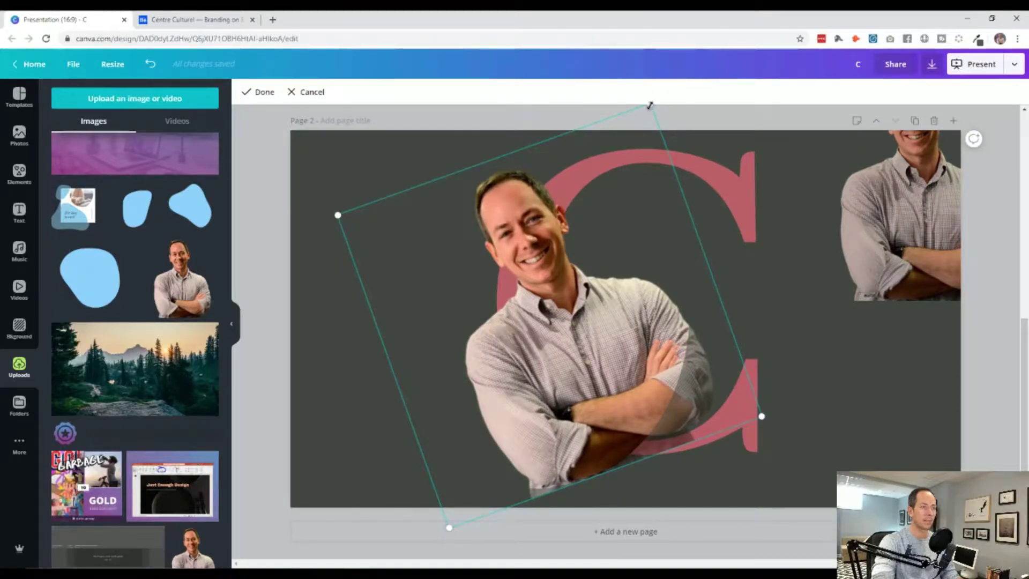
{"action": "left_click_drag", "start_coordinate": [650, 107], "coordinate": [647, 111]}
{"action": "left_click_drag", "start_coordinate": [339, 219], "coordinate": [346, 214]}
{"action": "left_click", "coordinate": [840, 415]}
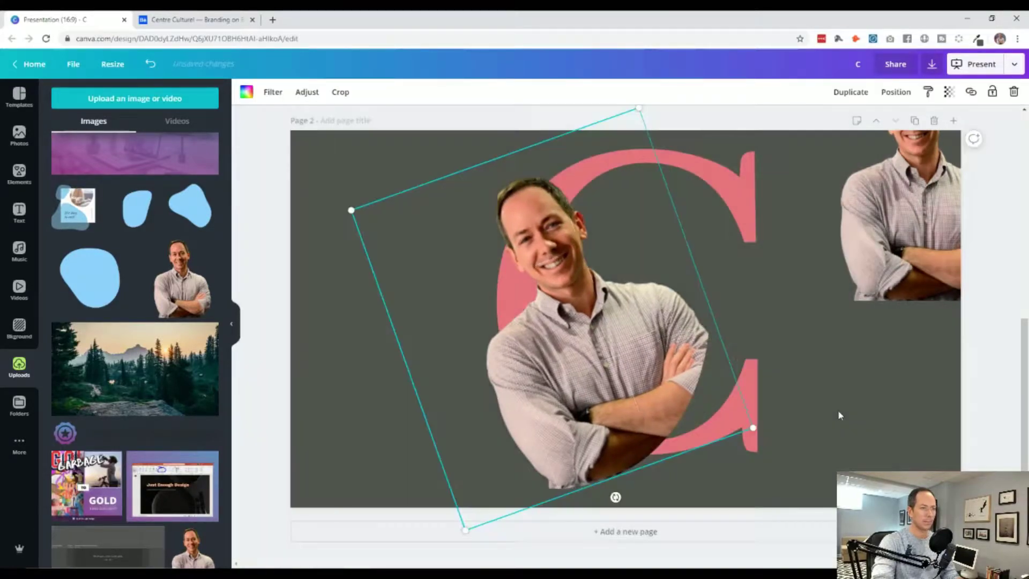
{"action": "key", "text": "Delete"}
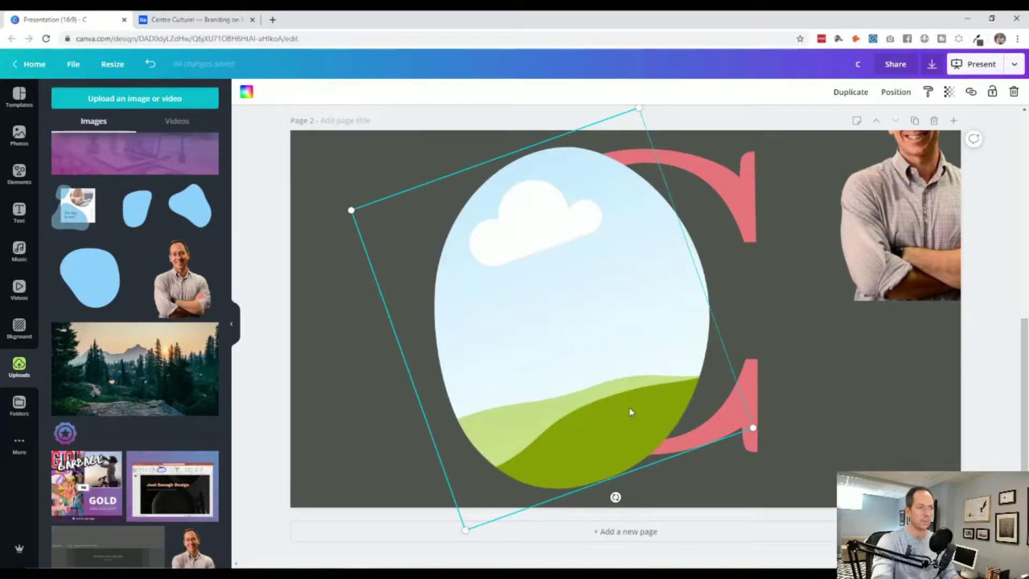
{"action": "key", "text": "Delete"}
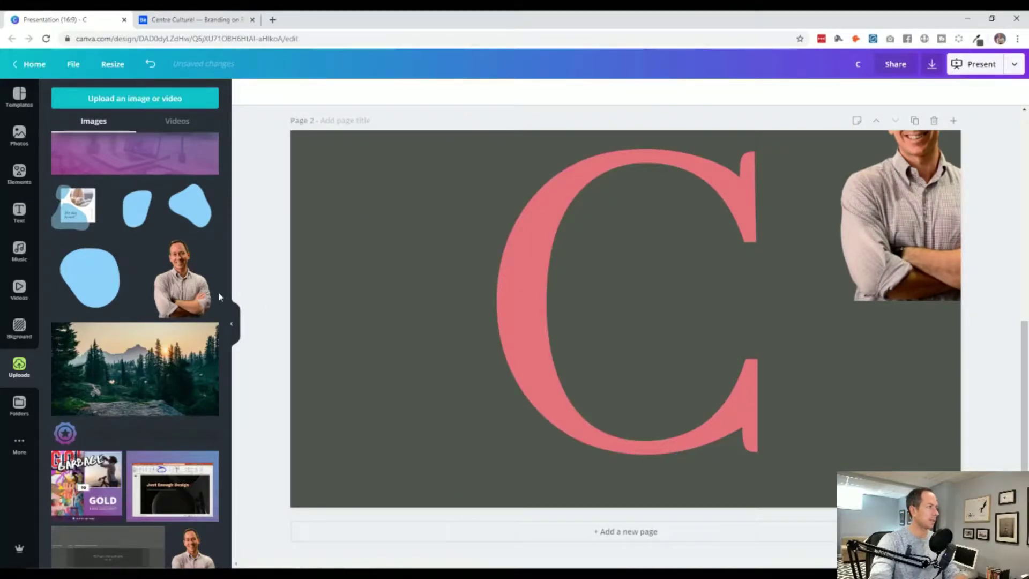
Step: Add a circular frame over the letter C and shrink it to fit closer to the letter's inner opening
{"action": "left_click", "coordinate": [19, 134]}
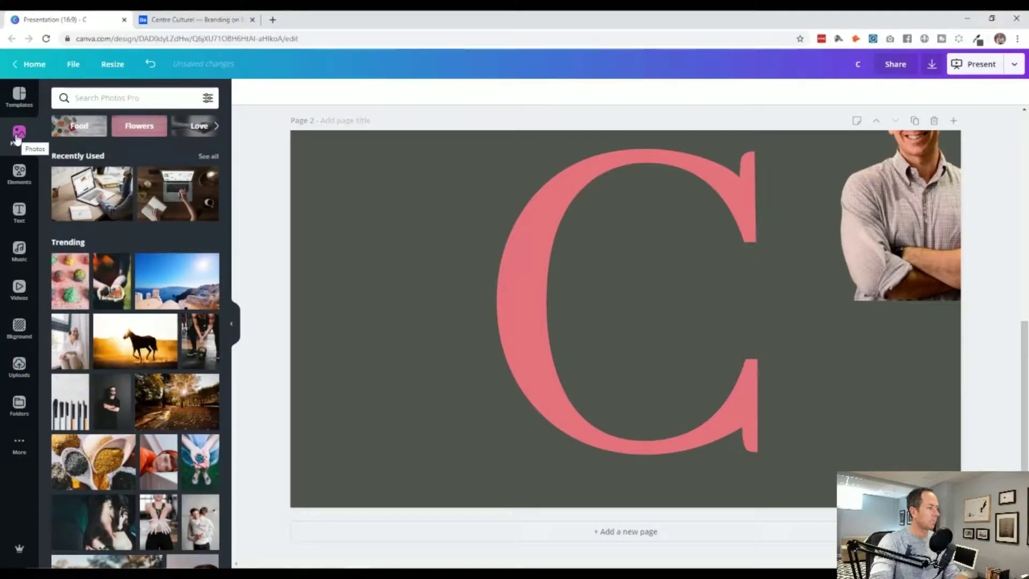
{"action": "left_click", "coordinate": [20, 172]}
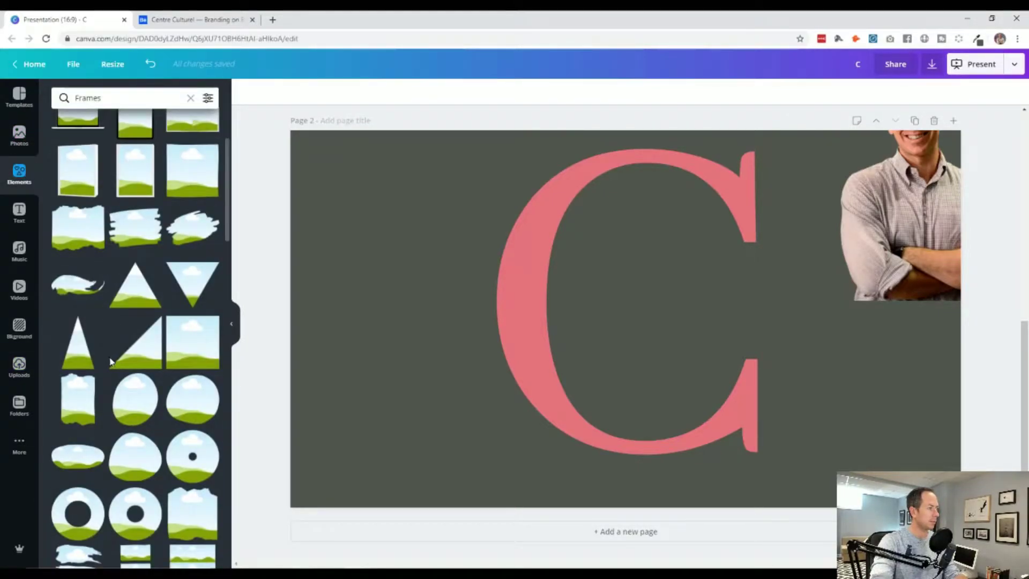
{"action": "scroll", "coordinate": [109, 360], "scroll_direction": "up", "scroll_amount": 3}
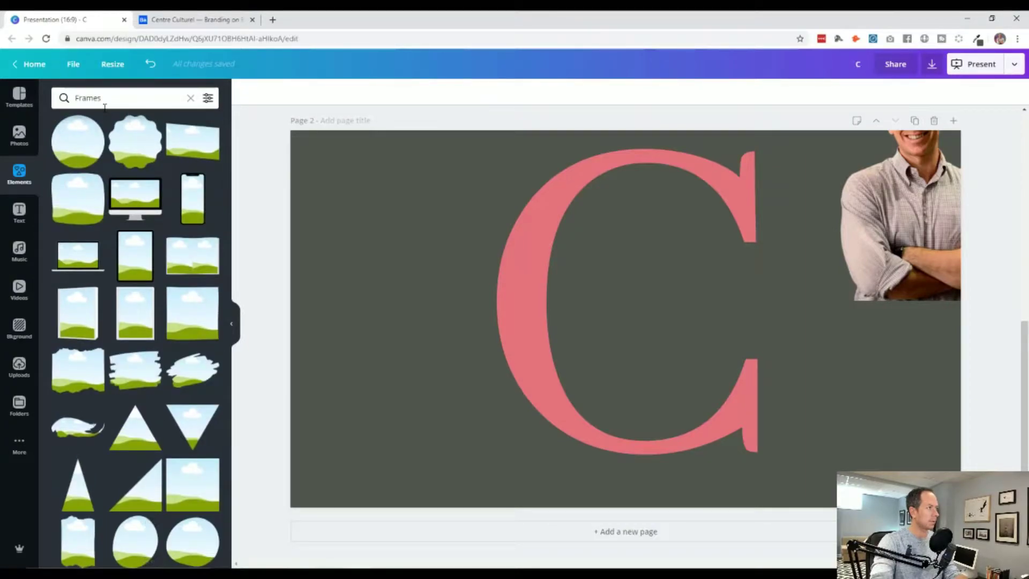
{"action": "left_click", "coordinate": [84, 145]}
{"action": "left_click_drag", "start_coordinate": [608, 367], "coordinate": [620, 340]}
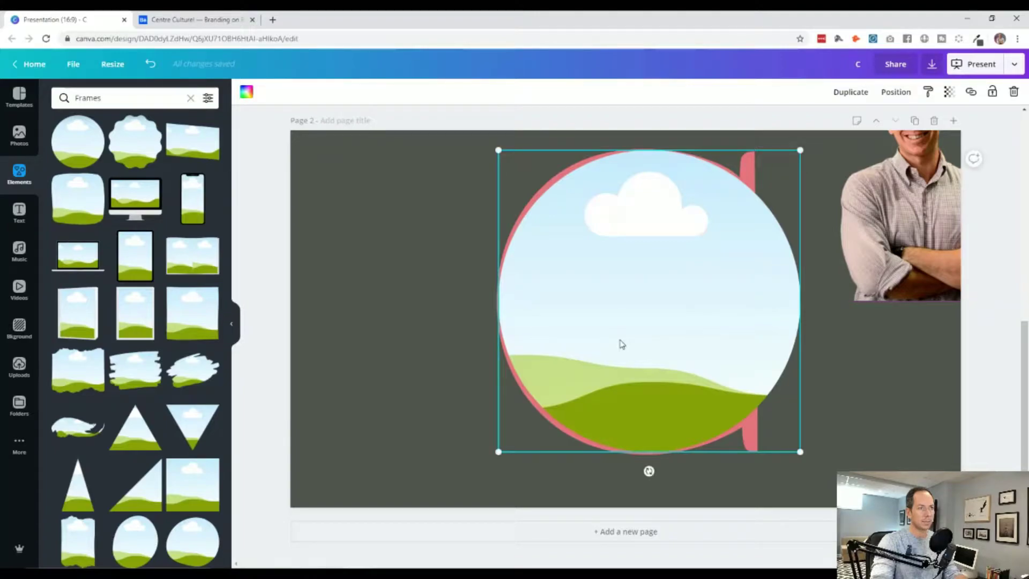
{"action": "left_click_drag", "start_coordinate": [800, 150], "coordinate": [761, 188]}
Step: Position the circular frame inside the letter C so its lower edge rests on the letter's bottom curve
{"action": "left_click_drag", "start_coordinate": [654, 304], "coordinate": [671, 299]}
{"action": "key", "text": "Left"}
{"action": "key", "text": "Left"}
{"action": "key", "text": "Left"}
{"action": "key", "text": "Left"}
{"action": "key", "text": "Left"}
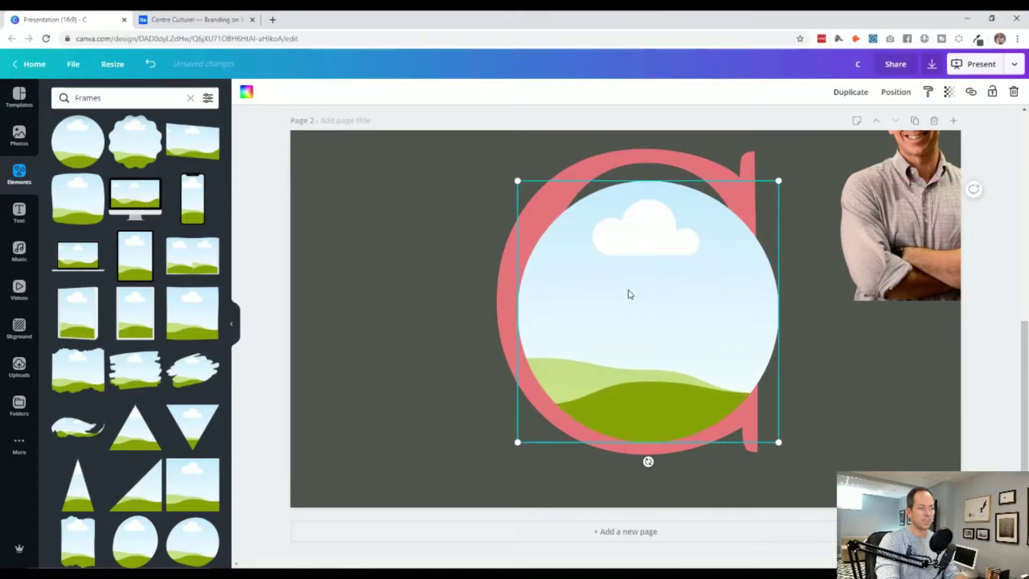
{"action": "key", "text": "Down"}
{"action": "key", "text": "Down"}
{"action": "key", "text": "Down"}
Step: Place the cut-out photo in the circular frame and bring the letter C forward in front of it
{"action": "left_click_drag", "start_coordinate": [896, 225], "coordinate": [682, 294]}
{"action": "left_click", "coordinate": [866, 341]}
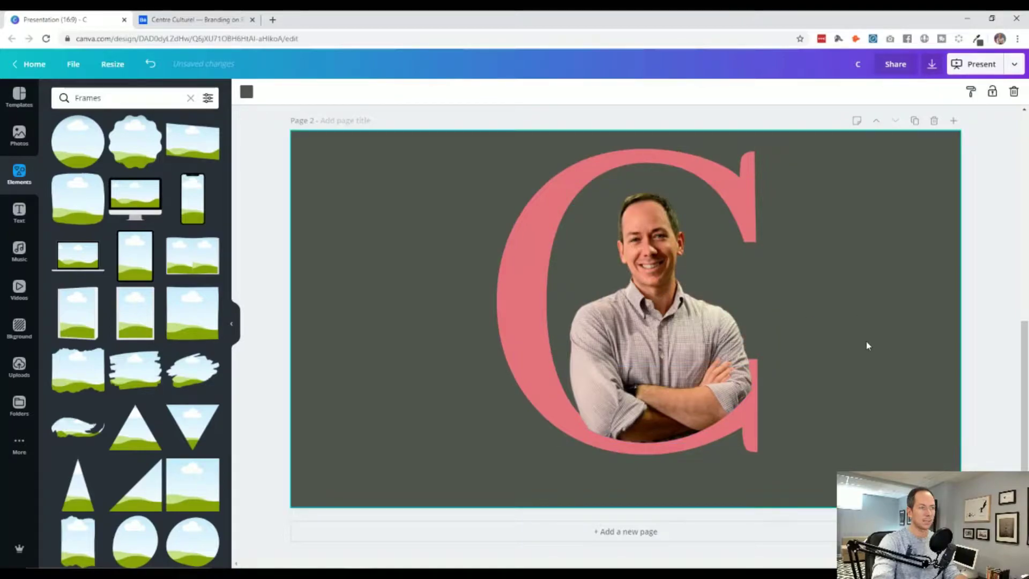
{"action": "left_click", "coordinate": [499, 305]}
{"action": "right_click", "coordinate": [504, 303]}
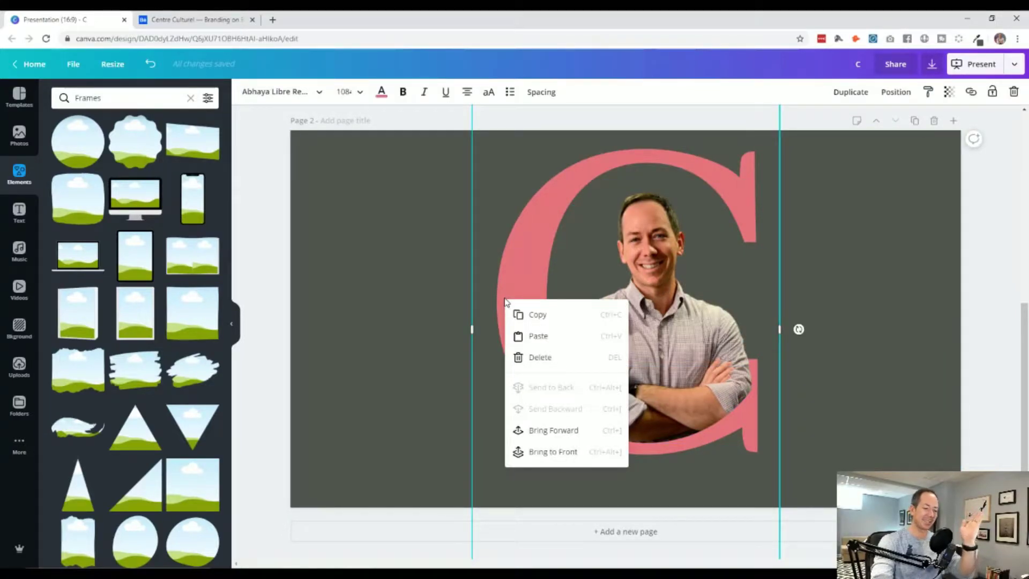
{"action": "left_click", "coordinate": [558, 433]}
{"action": "left_click", "coordinate": [365, 403]}
Step: Nudge the letter C right and slightly up so its curve covers the lower left edge of the framed photo
{"action": "left_click", "coordinate": [513, 334]}
{"action": "key", "text": "shift+Right"}
{"action": "key", "text": "shift+Right"}
{"action": "key", "text": "shift+Right"}
{"action": "key", "text": "shift+Right"}
{"action": "key", "text": "shift+Right"}
{"action": "key", "text": "shift+Right"}
{"action": "key", "text": "shift+Right"}
{"action": "key", "text": "shift+Left"}
{"action": "key", "text": "shift+Left"}
{"action": "key", "text": "shift+Left"}
{"action": "key", "text": "shift+Left"}
{"action": "key", "text": "Up"}
{"action": "key", "text": "Up"}
{"action": "key", "text": "Up"}
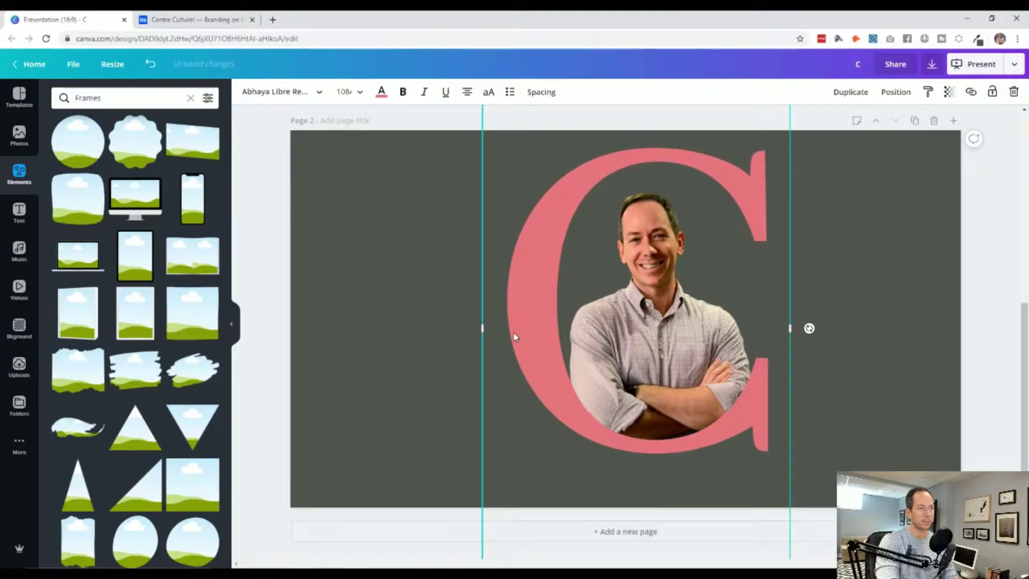
{"action": "key", "text": "shift+Up"}
{"action": "key", "text": "Right"}
{"action": "key", "text": "Right"}
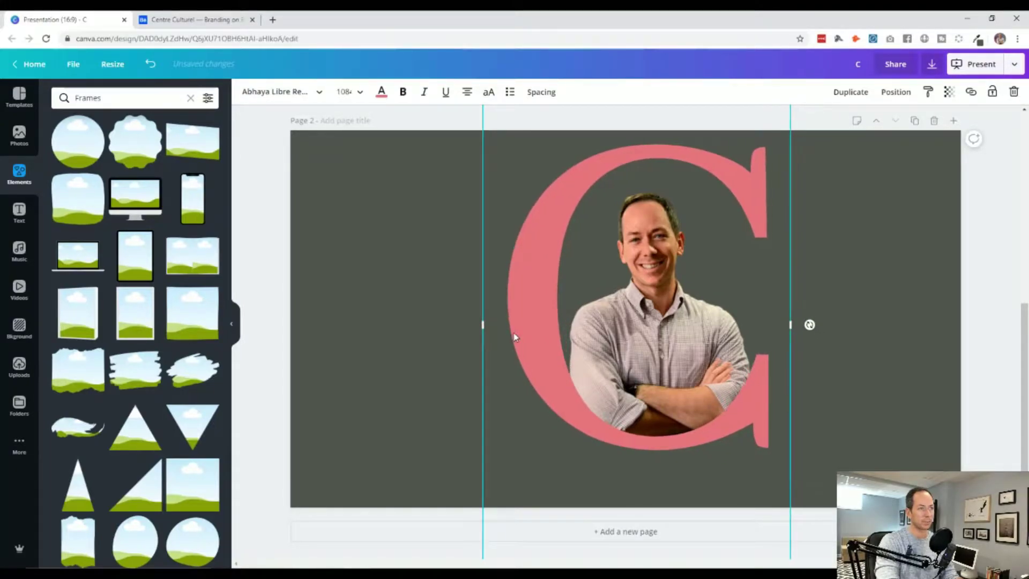
{"action": "key", "text": "Right"}
{"action": "key", "text": "Right"}
{"action": "key", "text": "Right"}
{"action": "key", "text": "Right"}
{"action": "key", "text": "Right"}
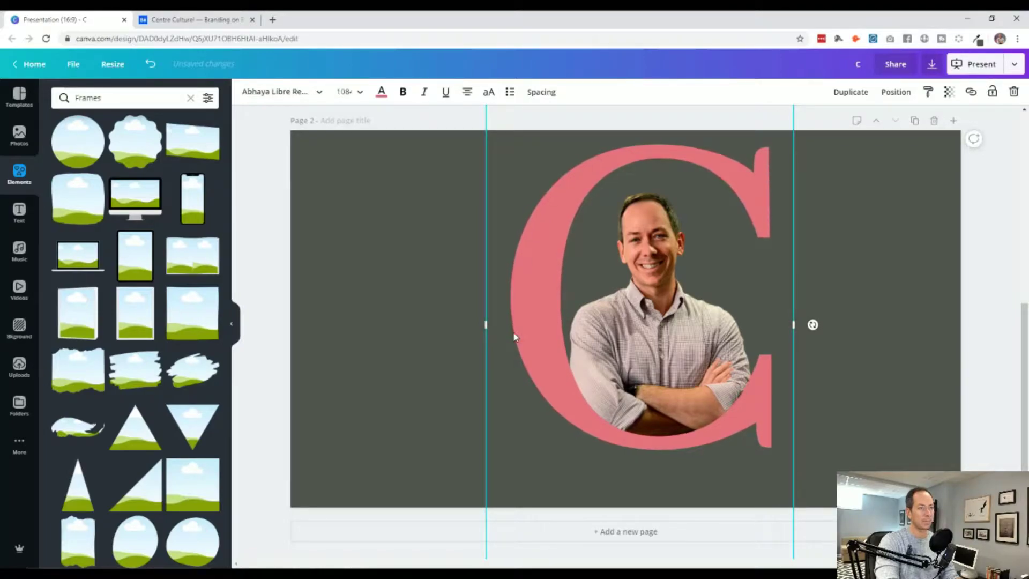
Step: Move the letter C and framed photo together toward the page's center, and compare the design with page 1's reference posters
{"action": "left_click_drag", "start_coordinate": [431, 278], "coordinate": [651, 359]}
{"action": "left_click", "coordinate": [364, 405]}
{"action": "scroll", "coordinate": [394, 396], "scroll_direction": "up", "scroll_amount": 8}
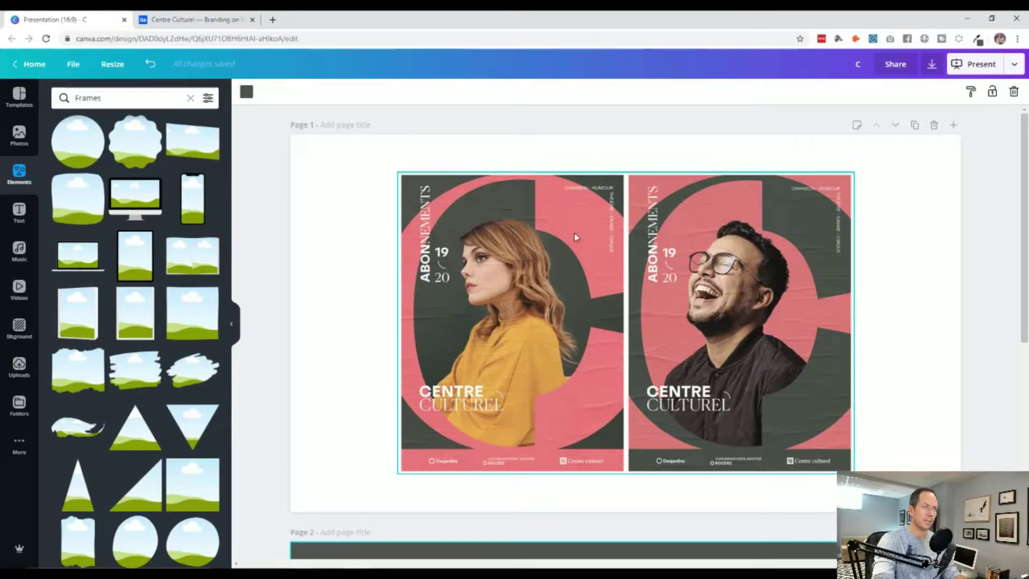
{"action": "scroll", "coordinate": [568, 378], "scroll_direction": "down", "scroll_amount": 8}
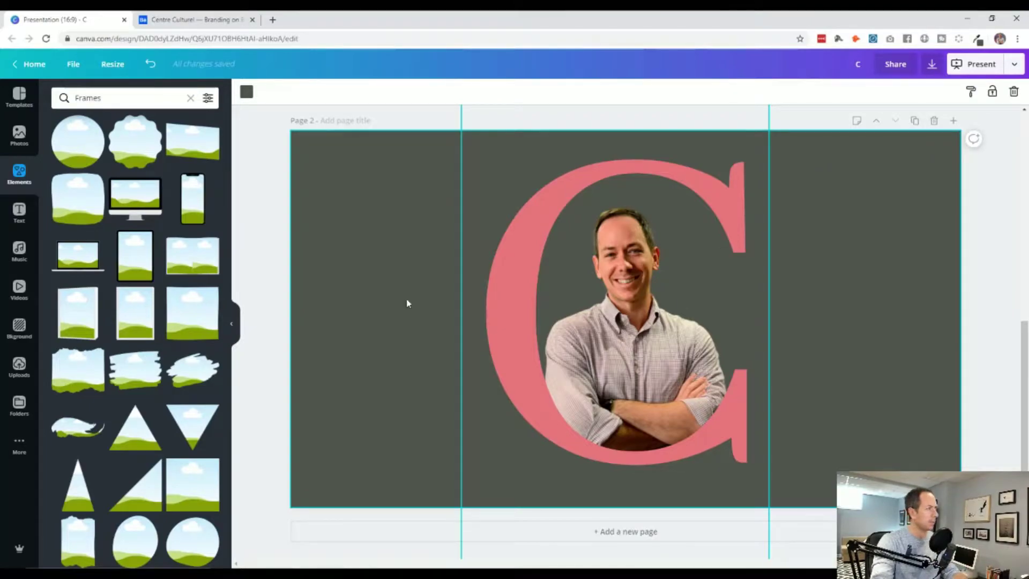
Step: Add a square from the shapes library to page 2 and fill it with the letter's pink document color
{"action": "left_click", "coordinate": [16, 175]}
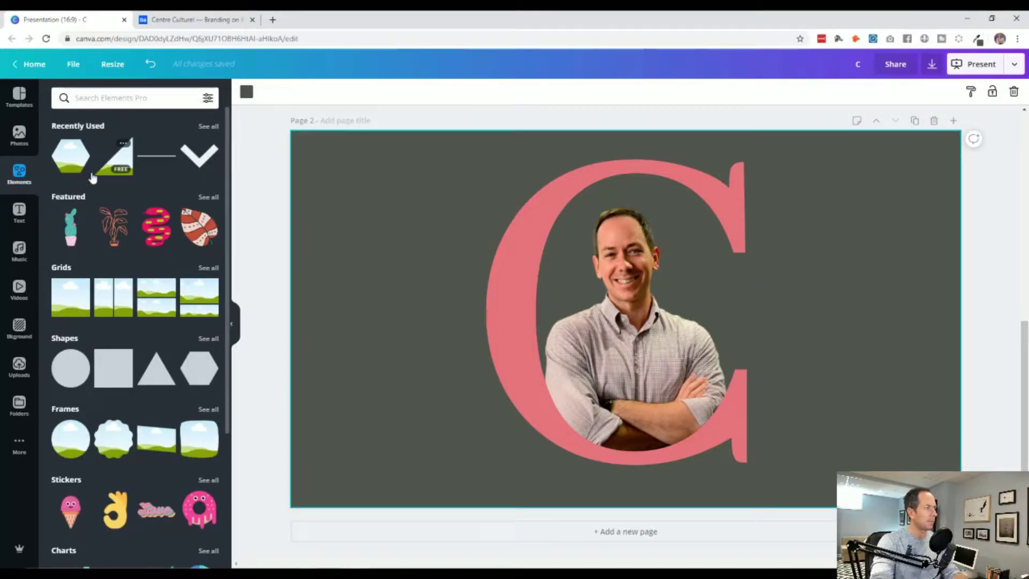
{"action": "left_click", "coordinate": [206, 338]}
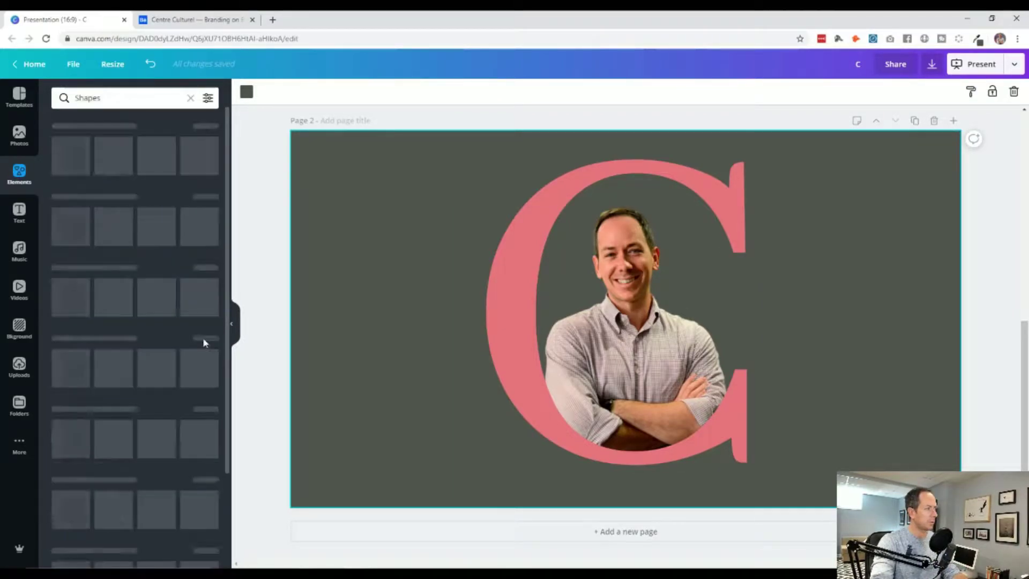
{"action": "scroll", "coordinate": [137, 334], "scroll_direction": "down", "scroll_amount": 5}
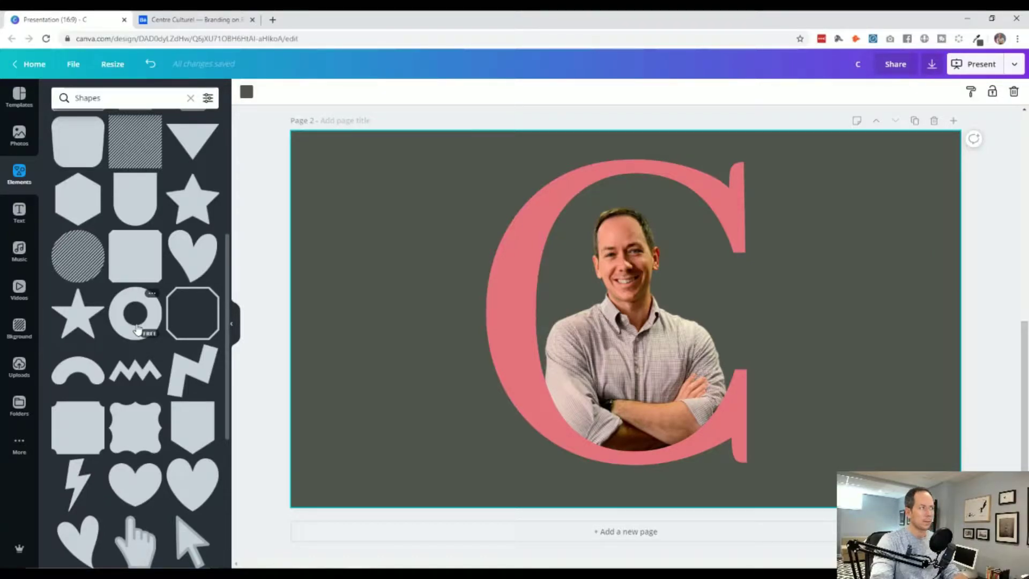
{"action": "scroll", "coordinate": [138, 330], "scroll_direction": "down", "scroll_amount": 8}
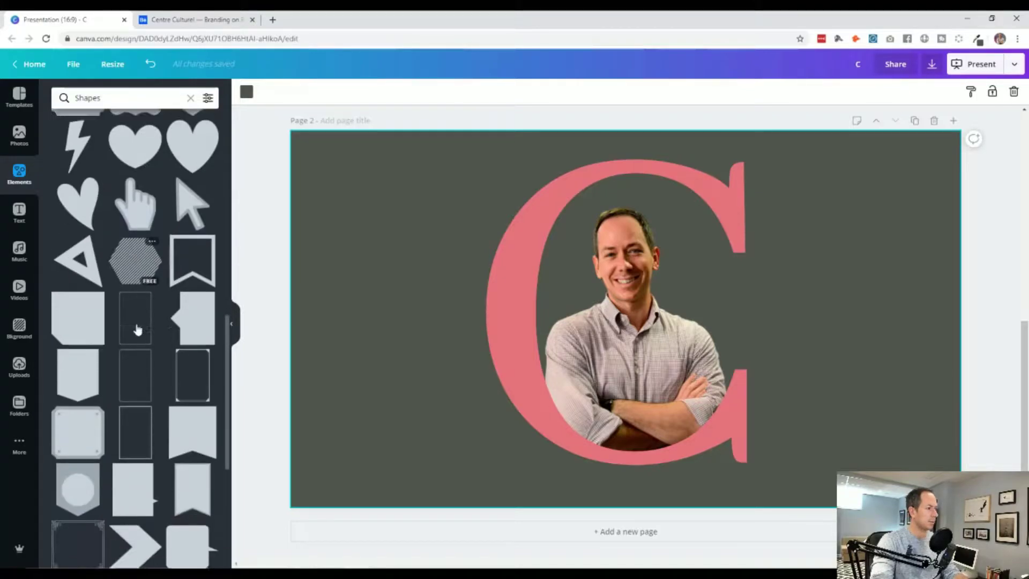
{"action": "scroll", "coordinate": [137, 330], "scroll_direction": "down", "scroll_amount": 1}
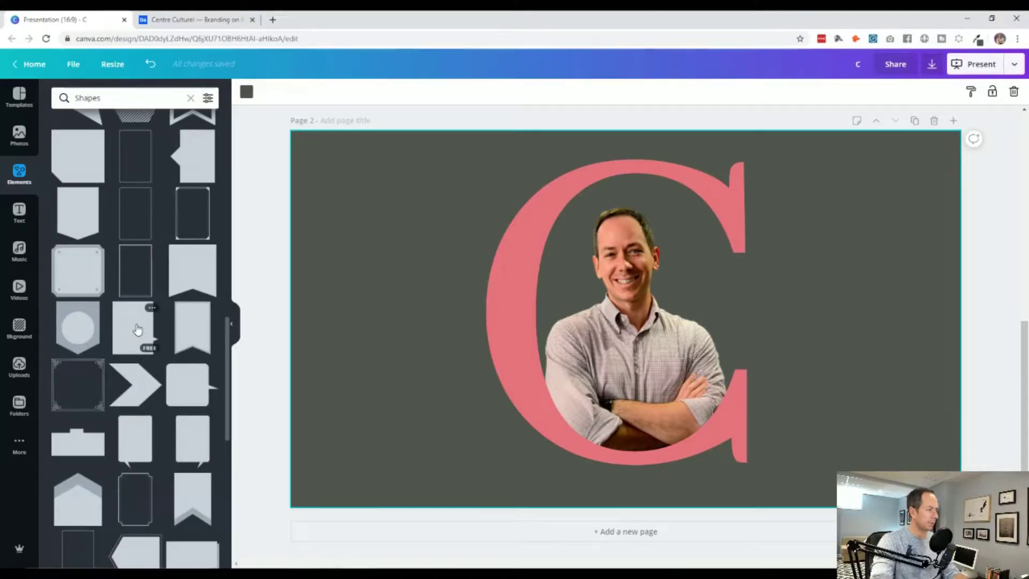
{"action": "scroll", "coordinate": [137, 330], "scroll_direction": "down", "scroll_amount": 5}
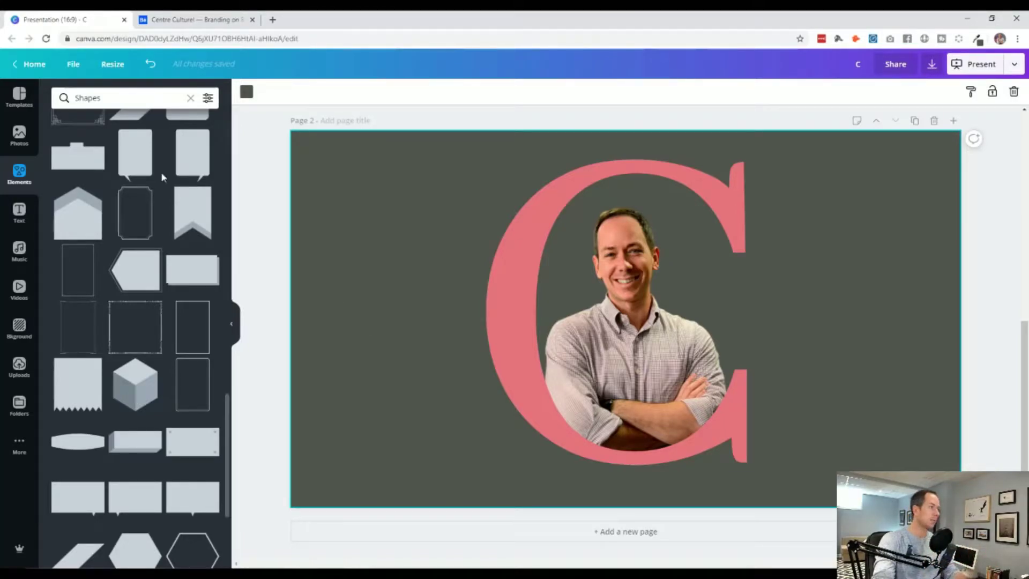
{"action": "scroll", "coordinate": [149, 280], "scroll_direction": "down", "scroll_amount": 5}
{"action": "scroll", "coordinate": [152, 317], "scroll_direction": "up", "scroll_amount": 10}
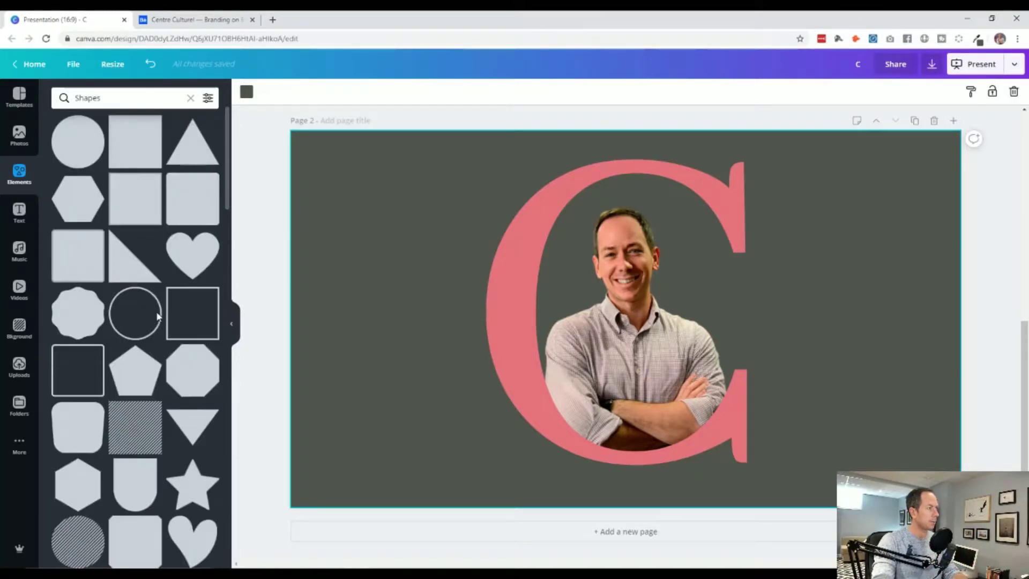
{"action": "left_click", "coordinate": [146, 156]}
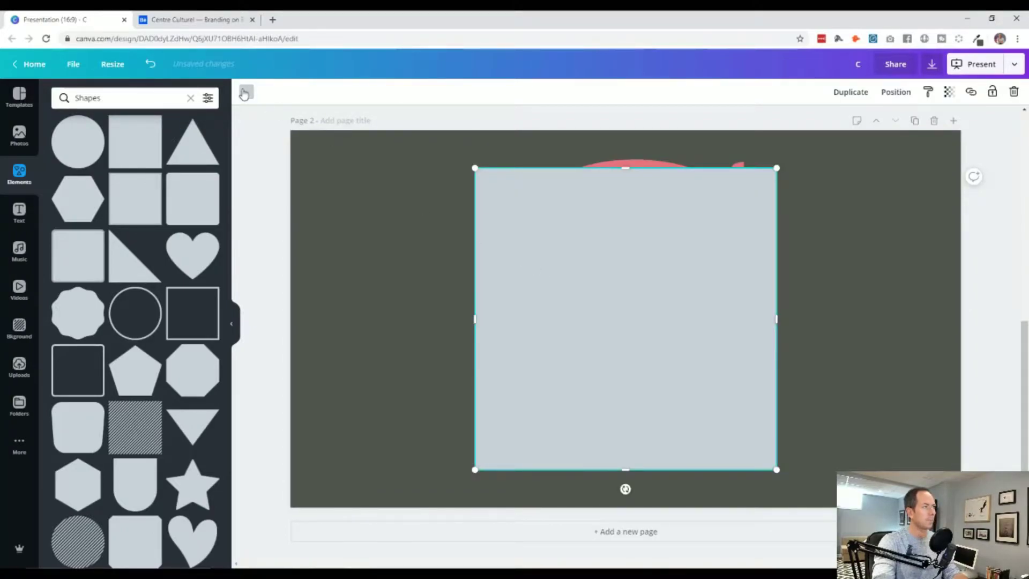
{"action": "left_click", "coordinate": [246, 92]}
{"action": "left_click", "coordinate": [121, 199]}
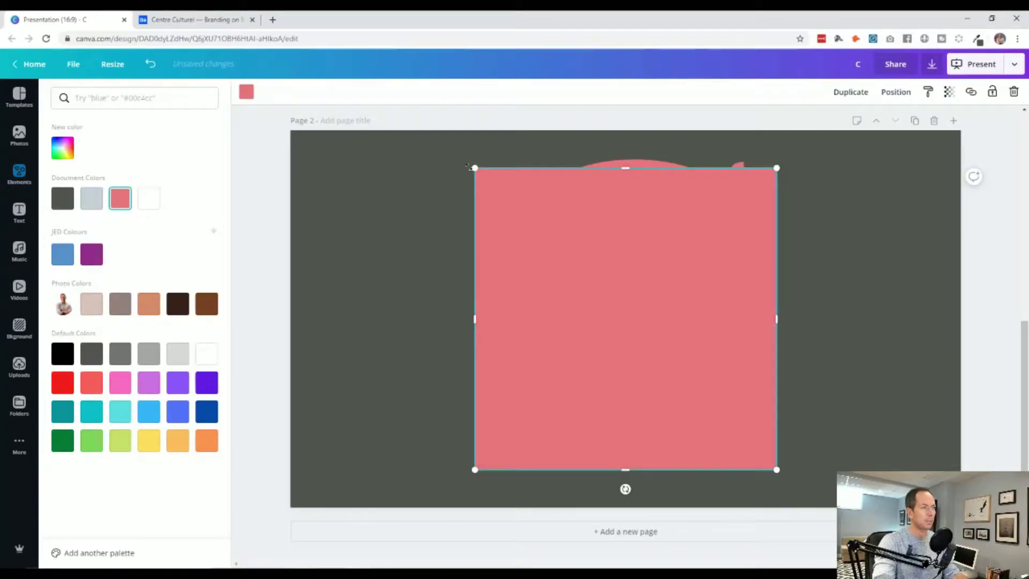
Step: Shrink the pink square and fit it under the C's upper serif, flush with the serif's outer and lower edges
{"action": "left_click_drag", "start_coordinate": [531, 200], "coordinate": [713, 403]}
{"action": "left_click_drag", "start_coordinate": [754, 429], "coordinate": [720, 209]}
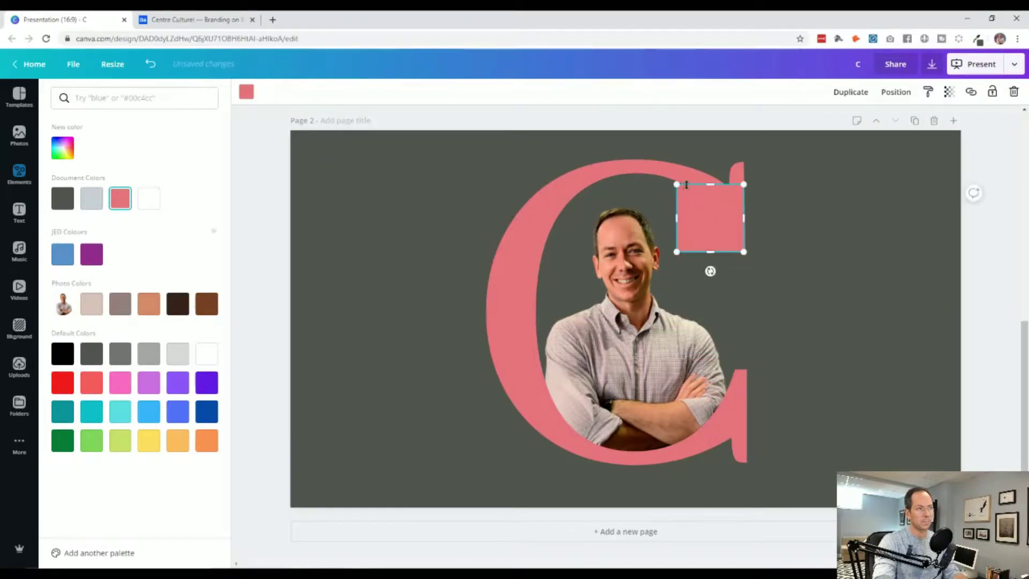
{"action": "left_click_drag", "start_coordinate": [676, 184], "coordinate": [701, 207]}
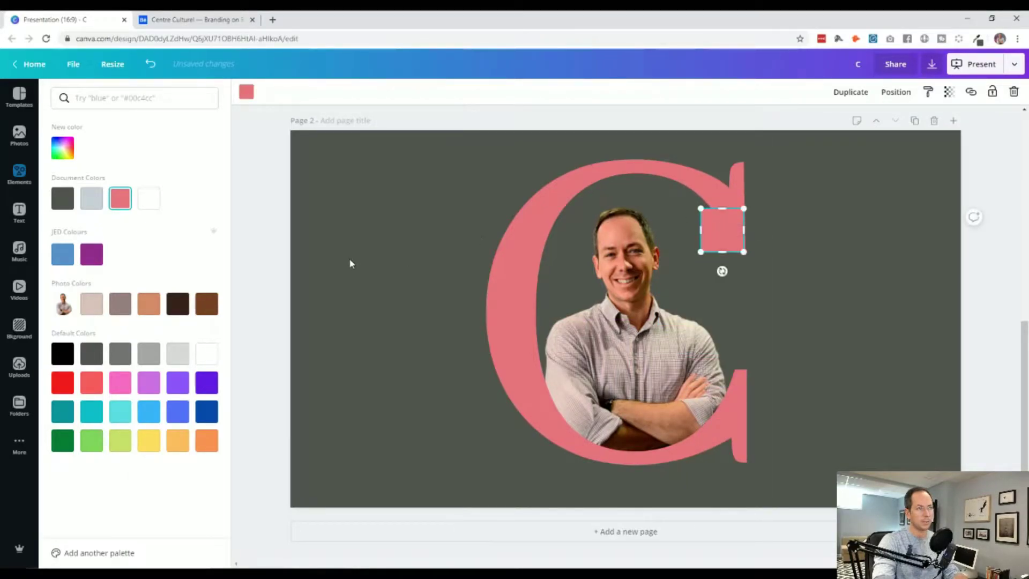
{"action": "left_click", "coordinate": [349, 261]}
{"action": "left_click", "coordinate": [729, 233]}
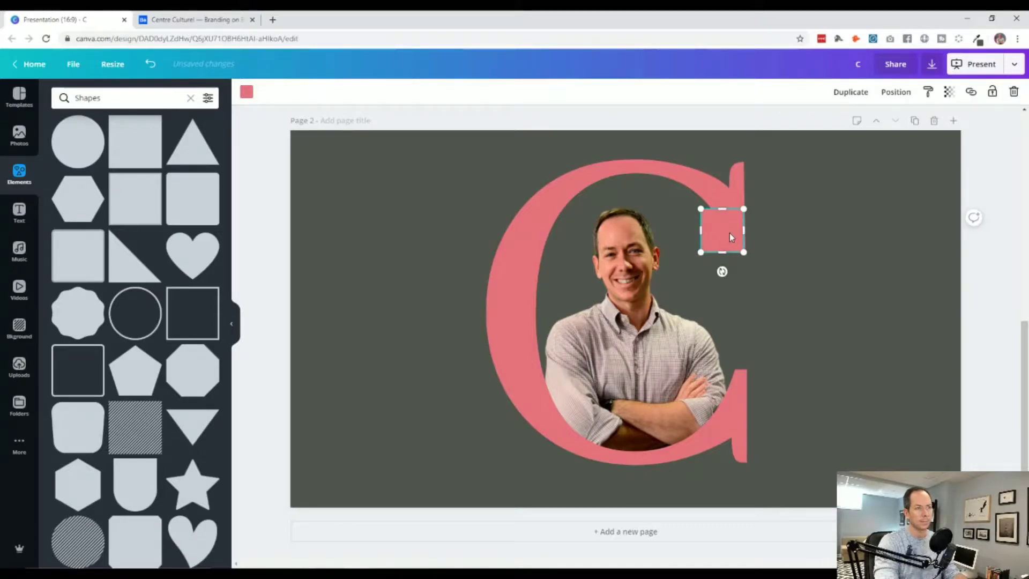
{"action": "left_click", "coordinate": [354, 230]}
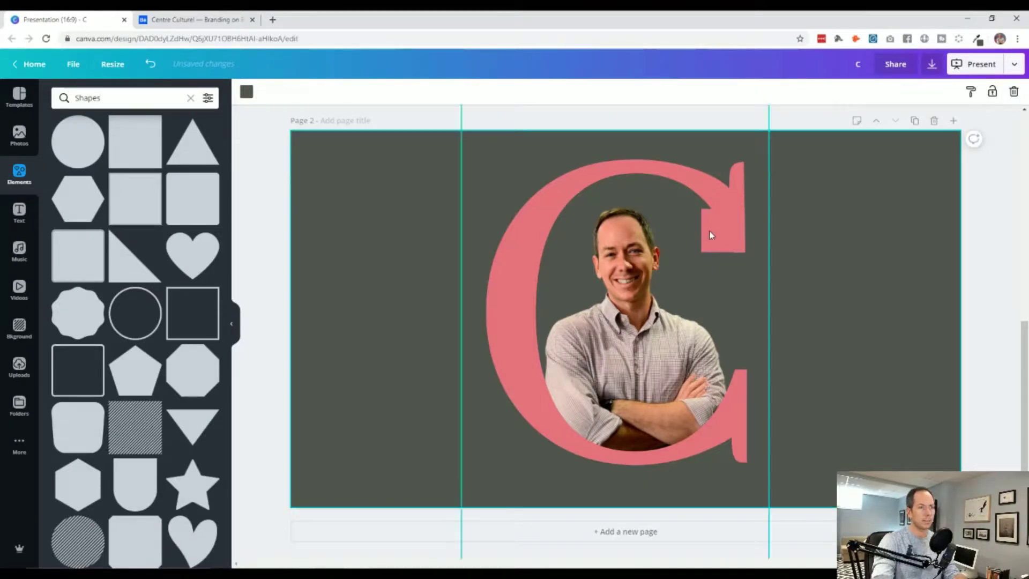
Step: Widen the pink square toward the portrait so it extends farther into the C's opening
{"action": "left_click", "coordinate": [735, 228]}
{"action": "left_click", "coordinate": [310, 243]}
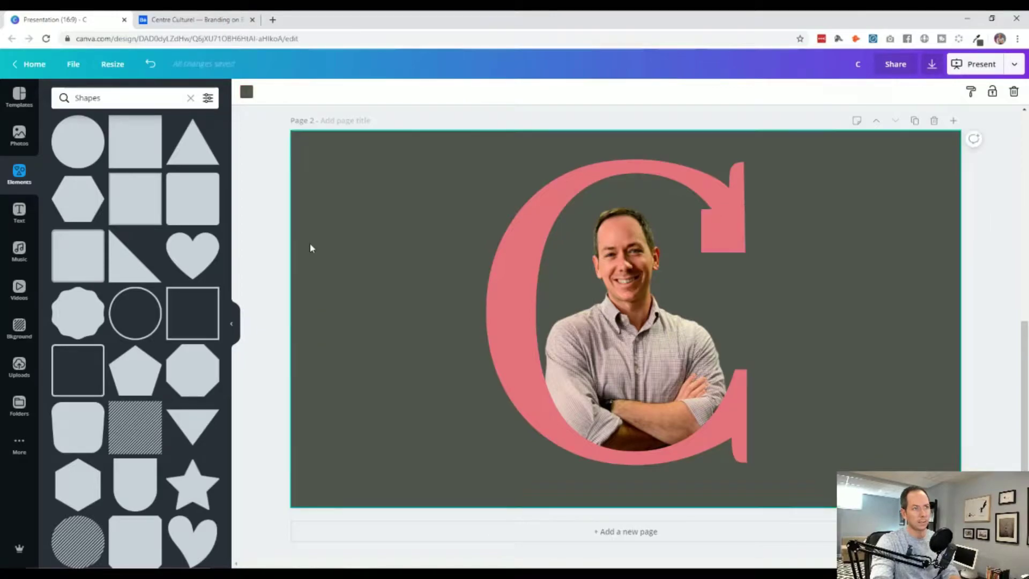
{"action": "left_click", "coordinate": [724, 230]}
{"action": "left_click_drag", "start_coordinate": [701, 231], "coordinate": [687, 231]}
{"action": "left_click", "coordinate": [301, 289]}
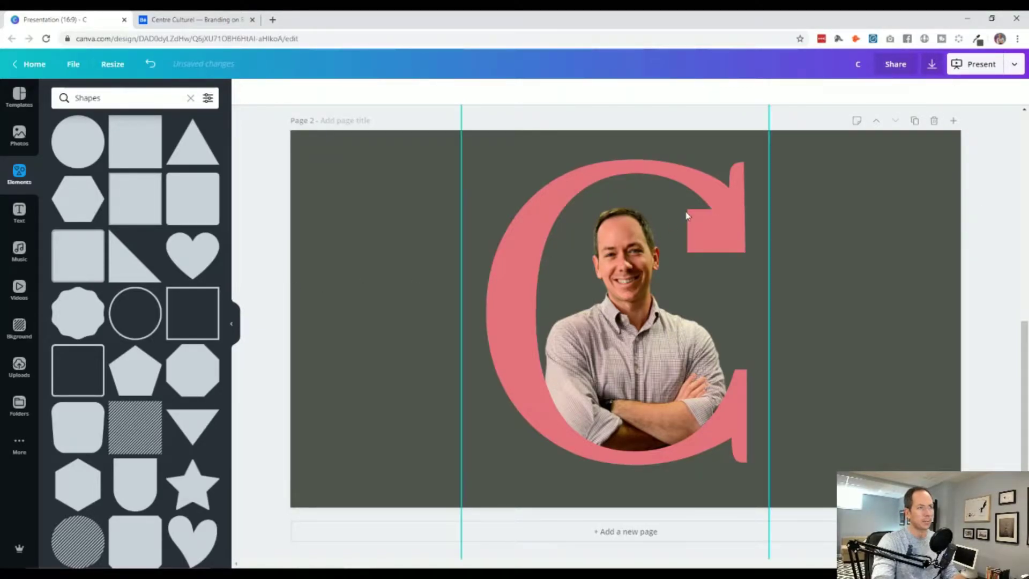
Step: Duplicate the pink rectangle, place the copy against the C's lower serif, and nudge it up level with the serif's upper edge
{"action": "left_click", "coordinate": [719, 246]}
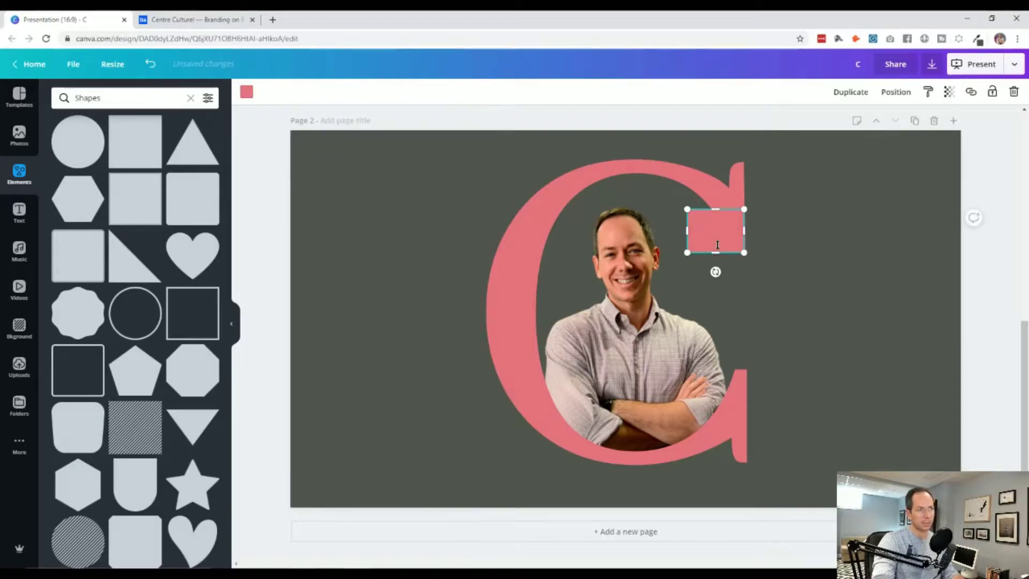
{"action": "left_click_drag", "start_coordinate": [709, 235], "coordinate": [718, 389]}
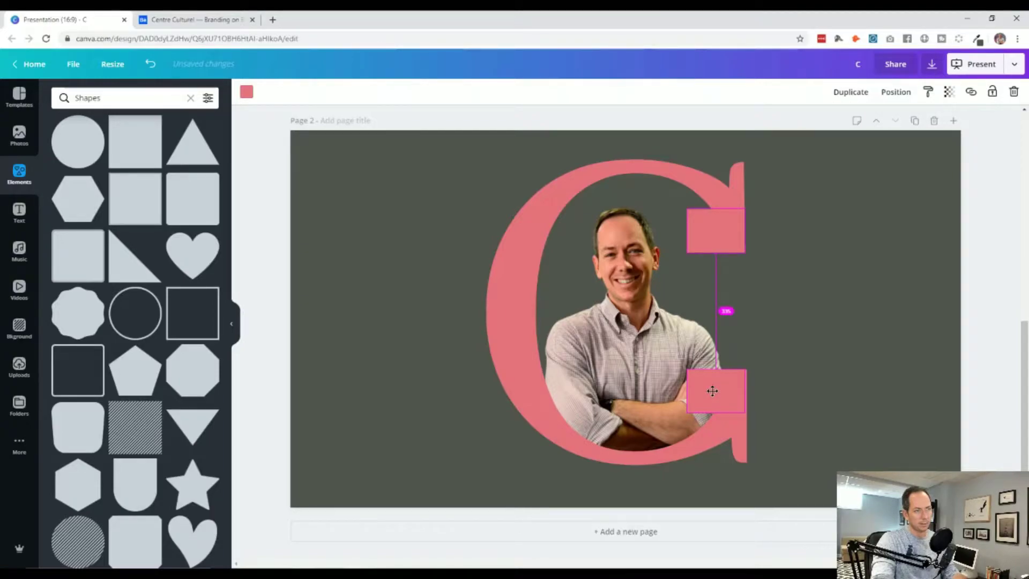
{"action": "left_click", "coordinate": [298, 367]}
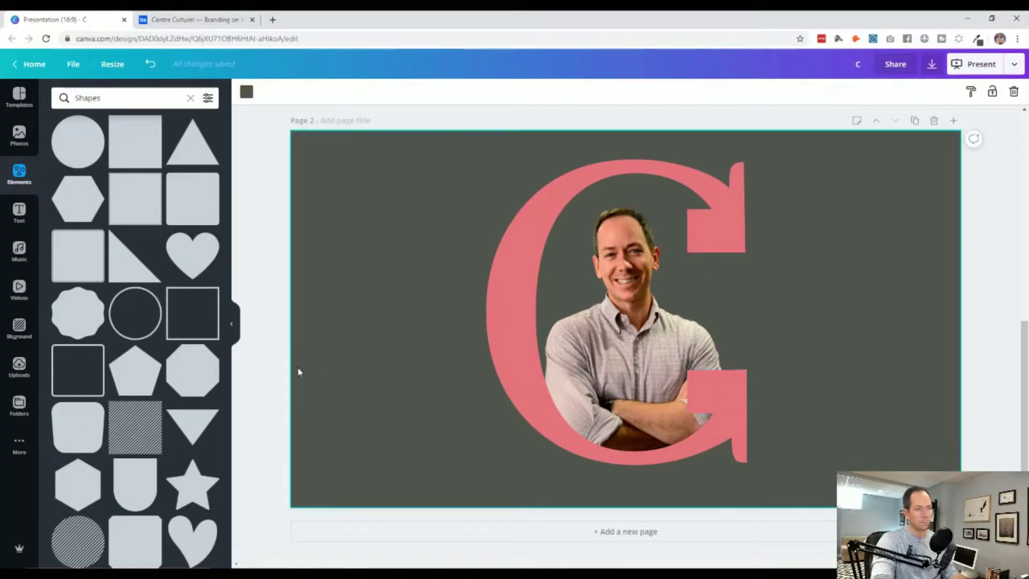
{"action": "left_click", "coordinate": [707, 404]}
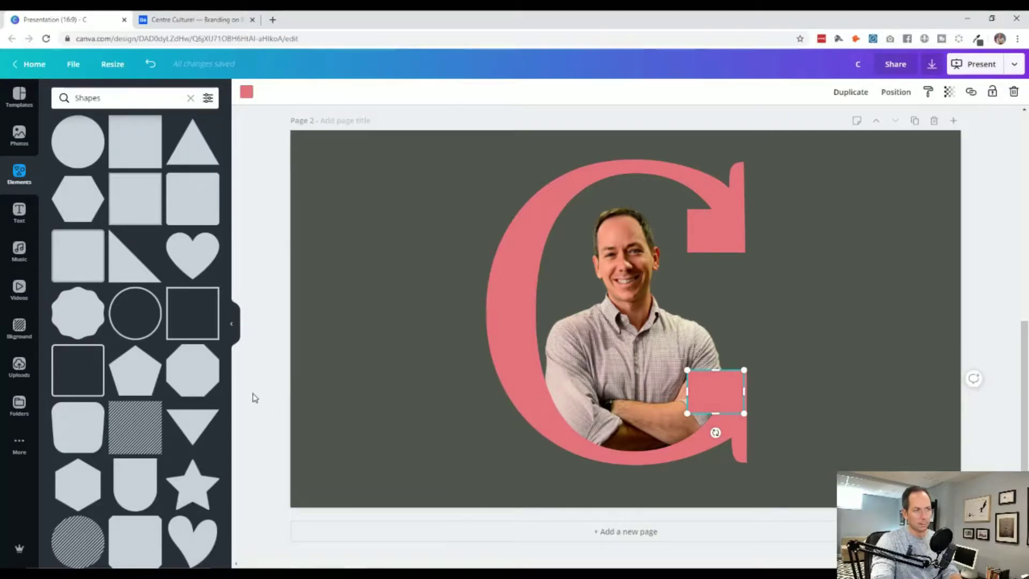
{"action": "left_click", "coordinate": [235, 392]}
{"action": "left_click", "coordinate": [727, 385]}
{"action": "key", "text": "Up"}
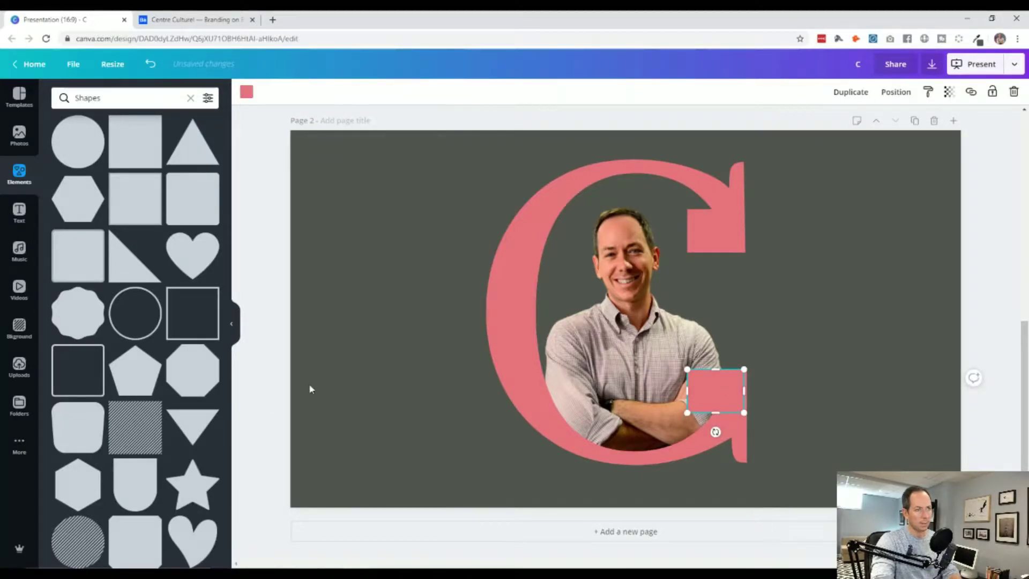
{"action": "left_click", "coordinate": [309, 389]}
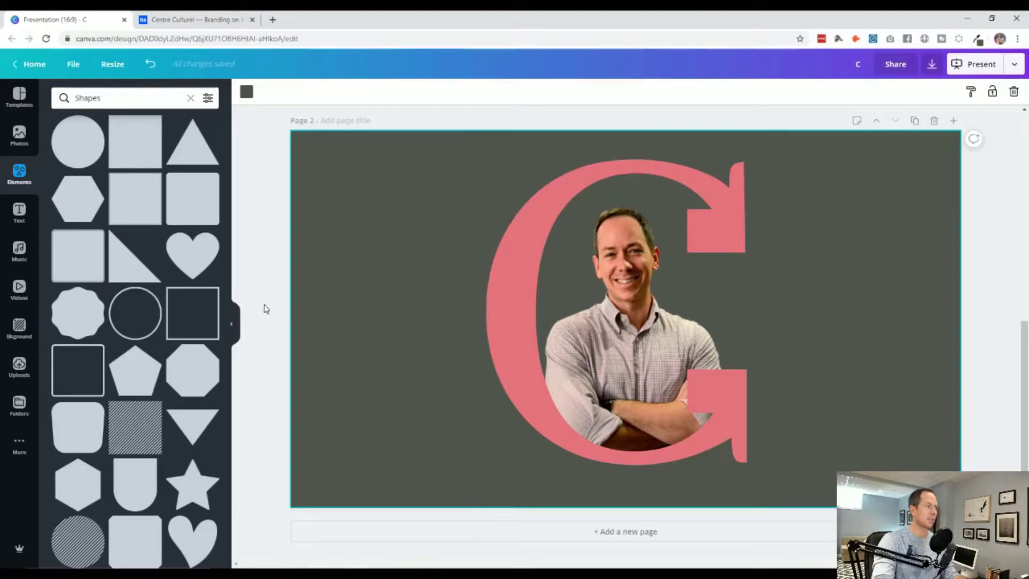
Step: Browse the shapes library for a curved shape and add the rounded arc to page 2
{"action": "scroll", "coordinate": [168, 424], "scroll_direction": "down", "scroll_amount": 8}
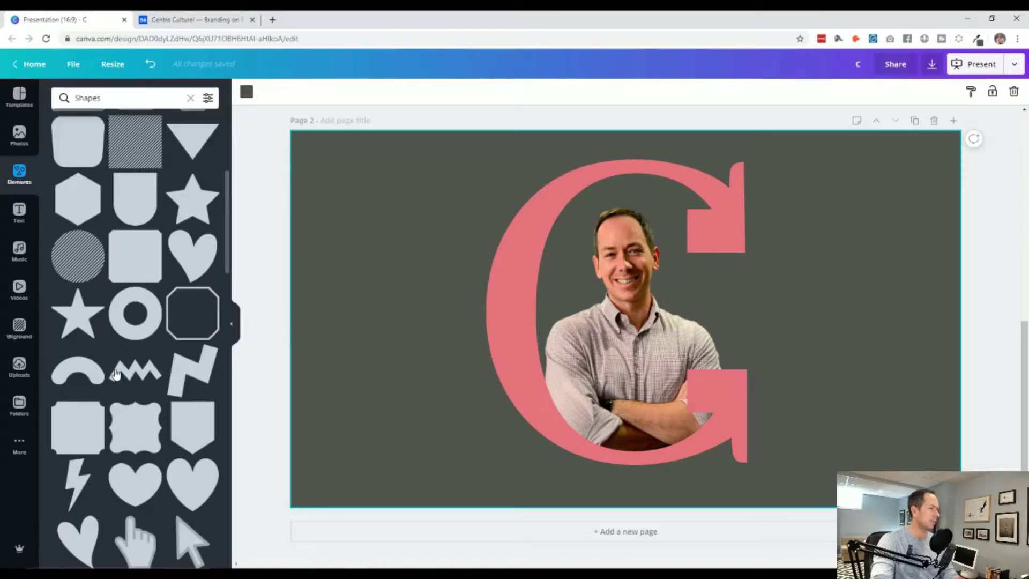
{"action": "scroll", "coordinate": [163, 428], "scroll_direction": "down", "scroll_amount": 15}
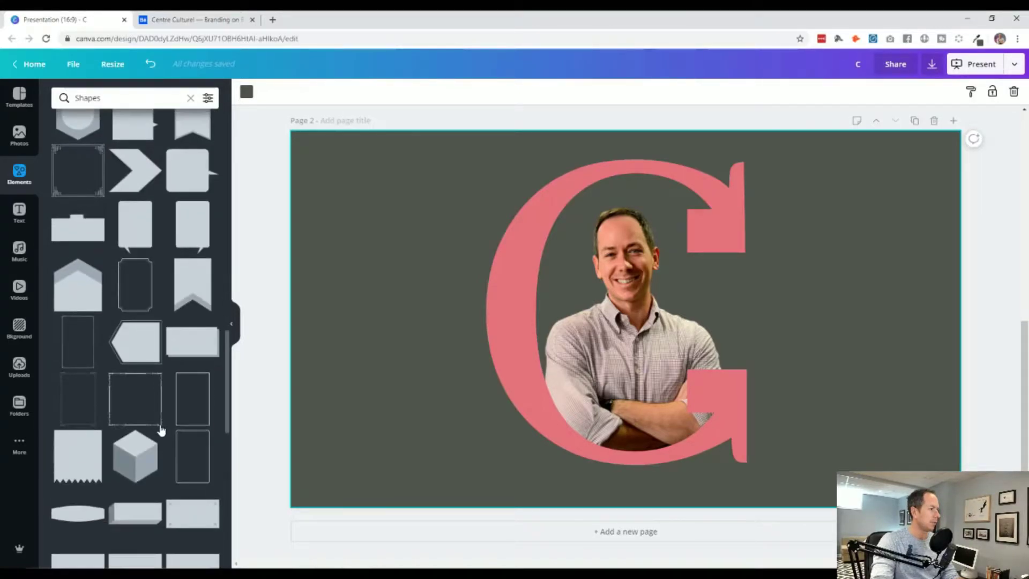
{"action": "scroll", "coordinate": [161, 429], "scroll_direction": "down", "scroll_amount": 10}
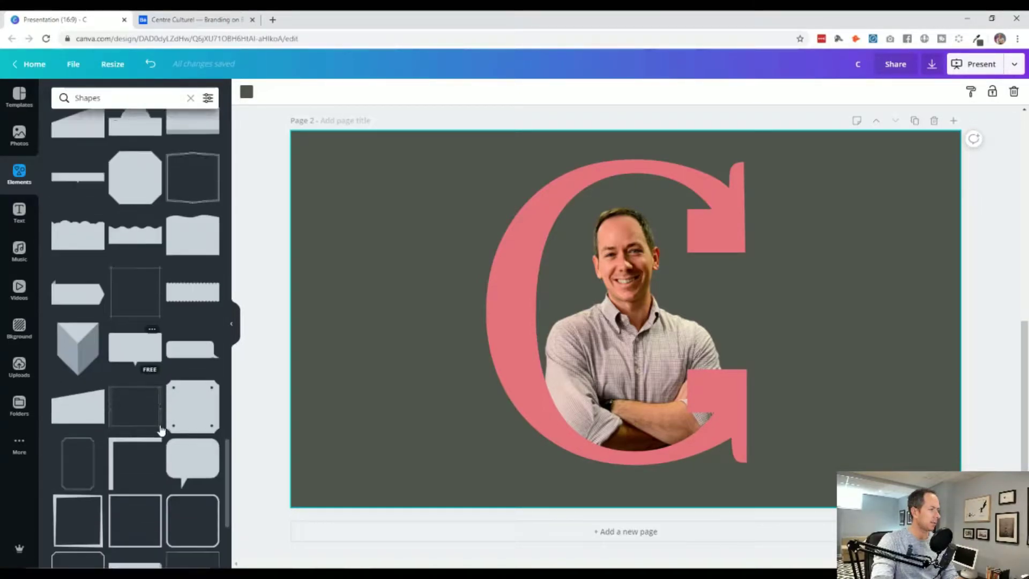
{"action": "scroll", "coordinate": [164, 429], "scroll_direction": "down", "scroll_amount": 3}
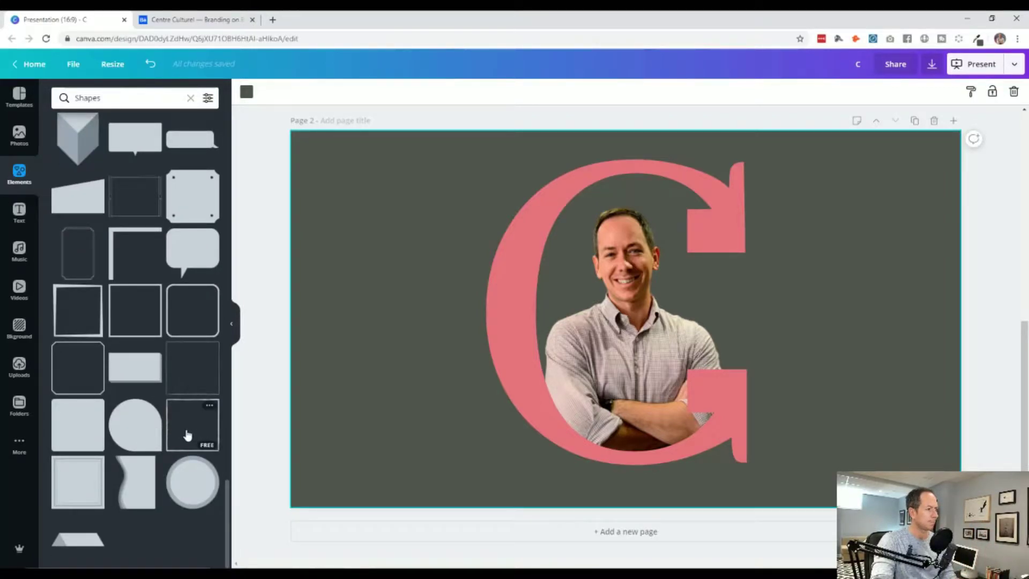
{"action": "scroll", "coordinate": [187, 435], "scroll_direction": "up", "scroll_amount": 20}
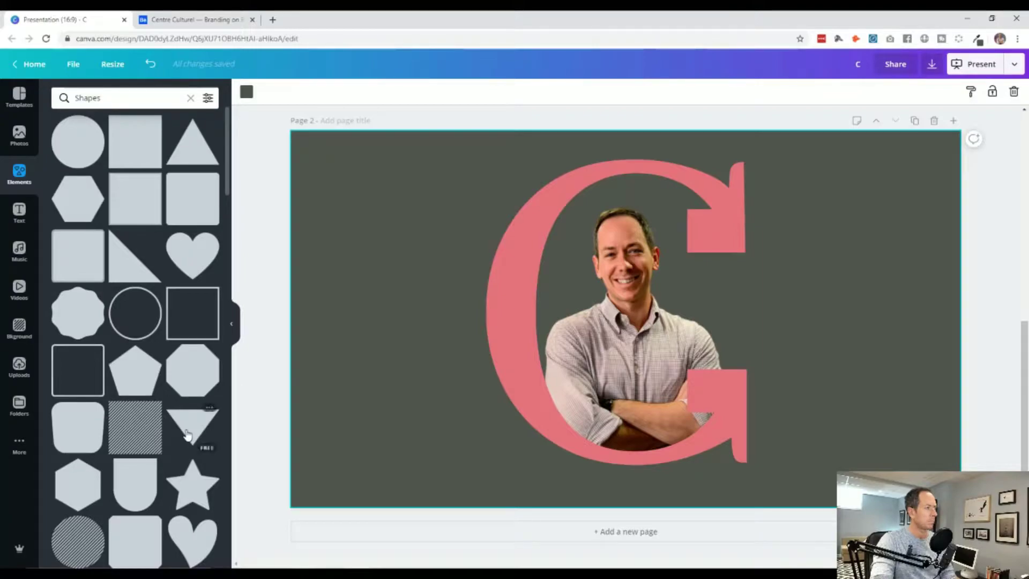
{"action": "scroll", "coordinate": [187, 435], "scroll_direction": "down", "scroll_amount": 4}
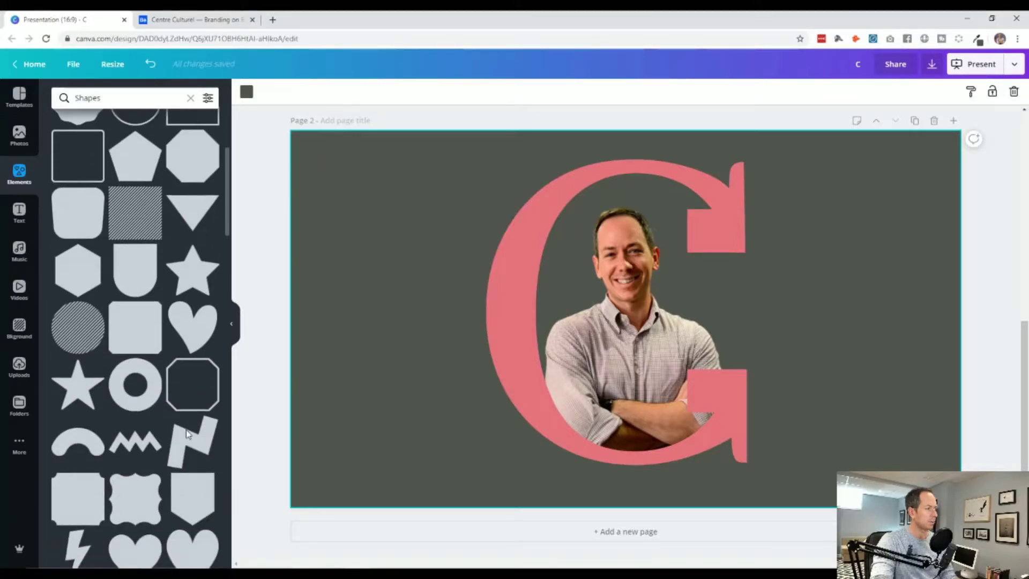
{"action": "scroll", "coordinate": [187, 435], "scroll_direction": "down", "scroll_amount": 1}
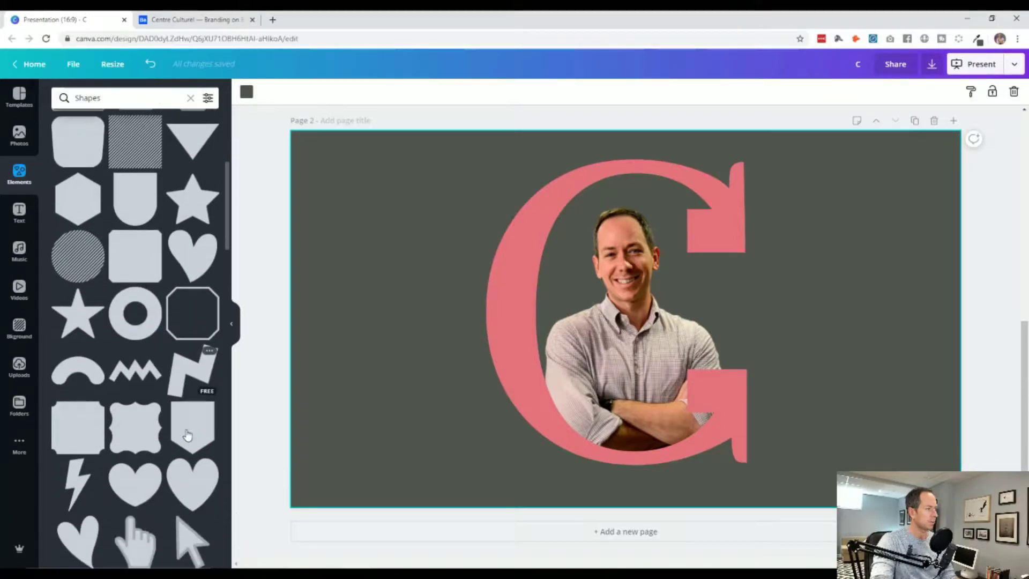
{"action": "left_click", "coordinate": [86, 373]}
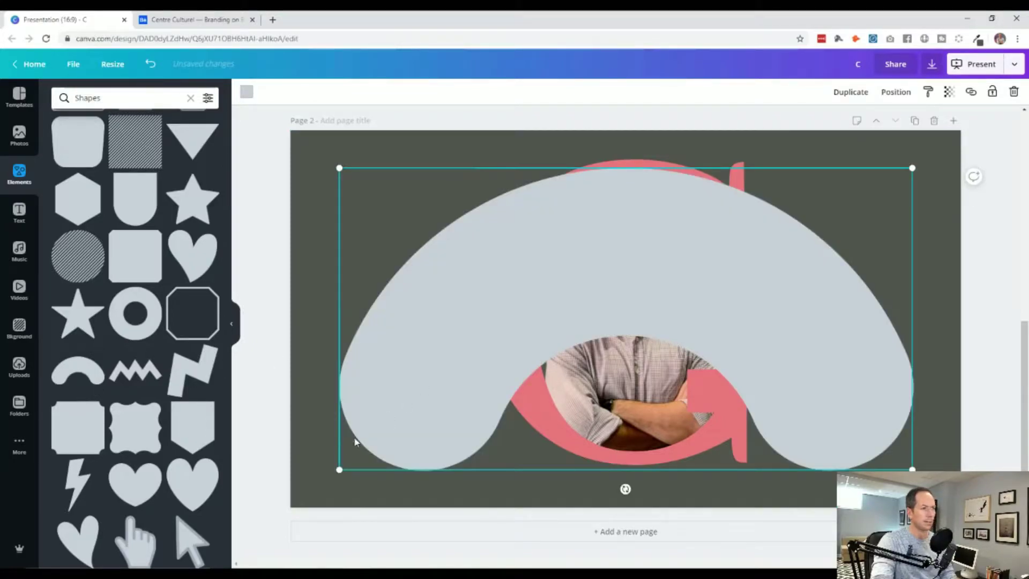
Step: Try to rotate and shrink the arc to fit the inner curve of the C's upper terminal, and delete the arc
{"action": "left_click_drag", "start_coordinate": [626, 488], "coordinate": [449, 445]}
{"action": "left_click_drag", "start_coordinate": [483, 413], "coordinate": [638, 334]}
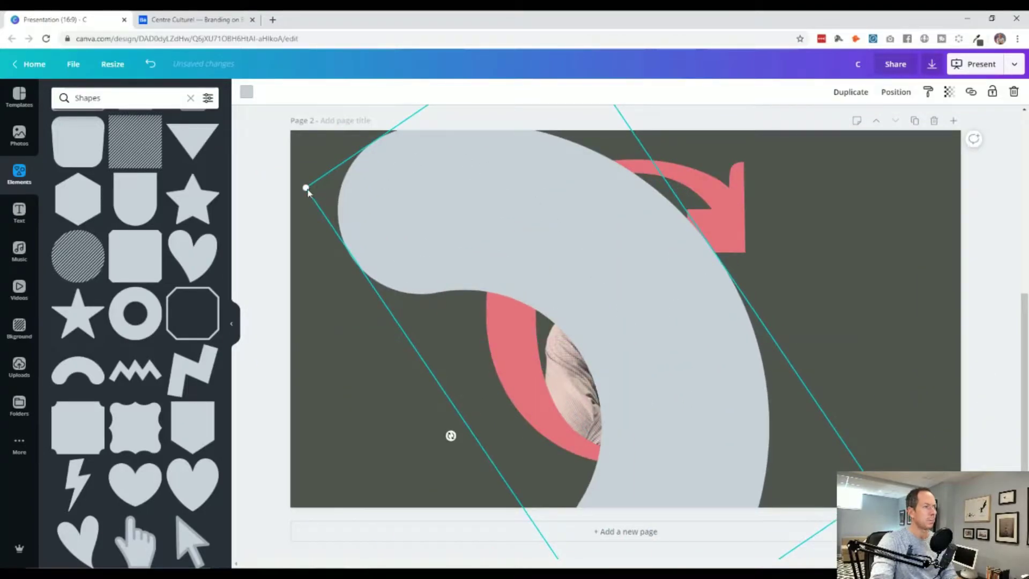
{"action": "key", "text": "ctrl+z"}
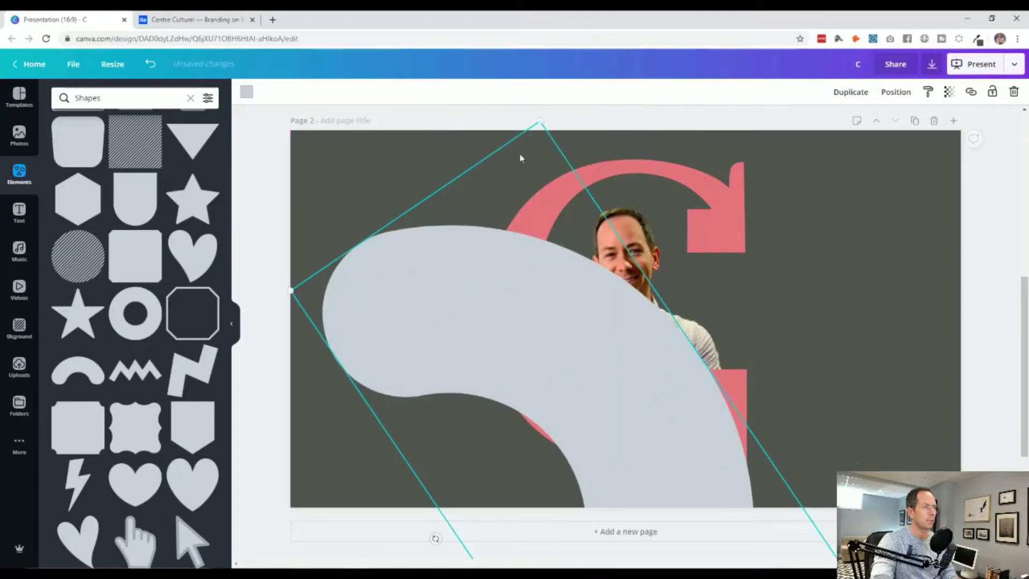
{"action": "left_click_drag", "start_coordinate": [541, 124], "coordinate": [482, 407]}
{"action": "key", "text": "ctrl+z"}
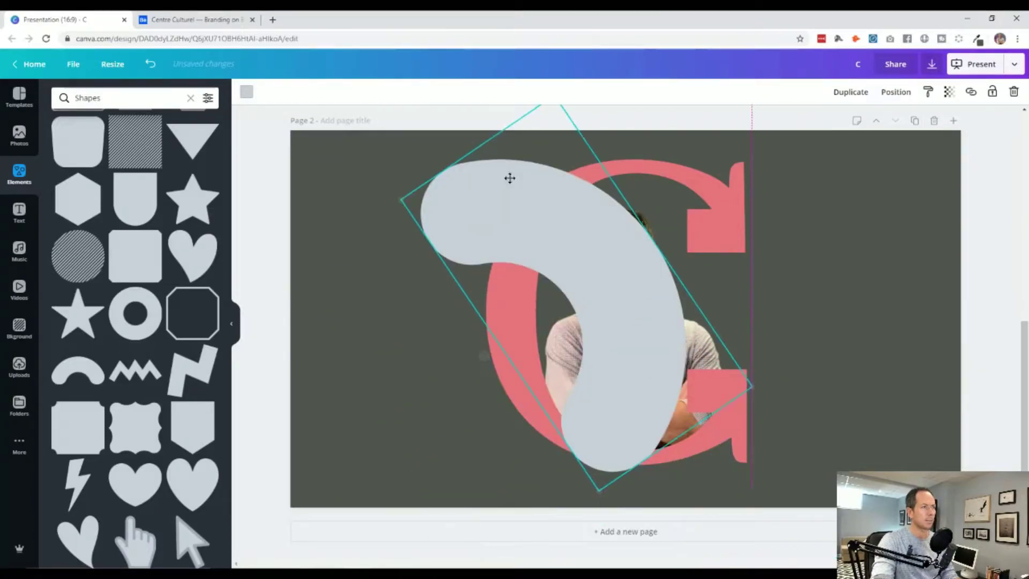
{"action": "left_click_drag", "start_coordinate": [401, 201], "coordinate": [693, 194]}
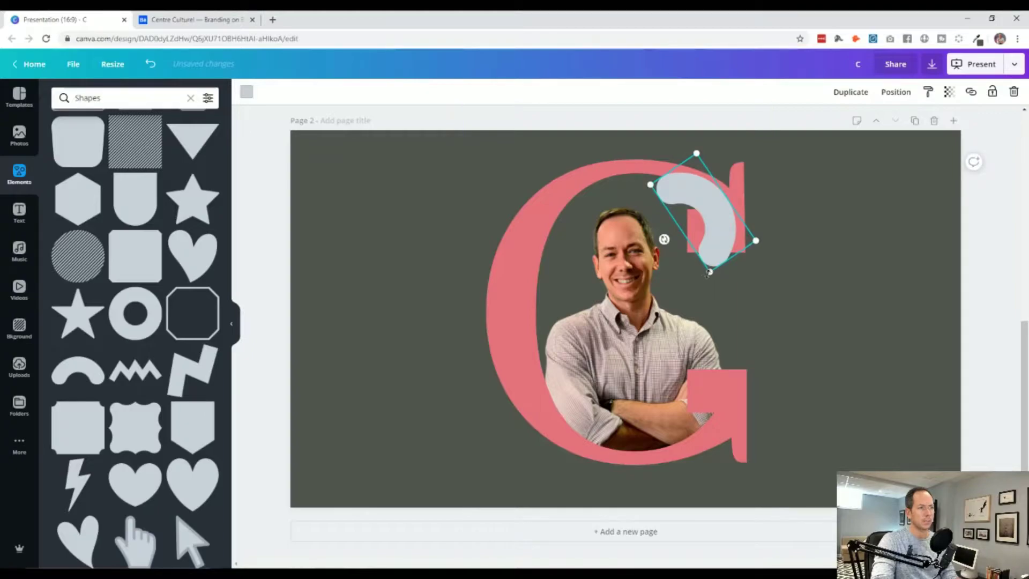
{"action": "left_click_drag", "start_coordinate": [664, 240], "coordinate": [694, 204]}
{"action": "key", "text": "Delete"}
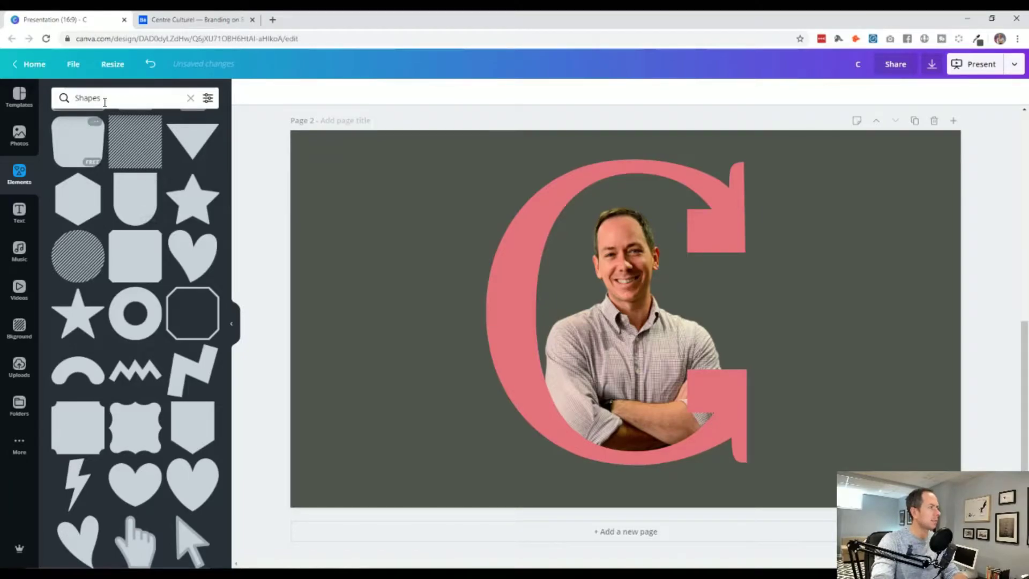
Step: Search the elements for "curve" and place the coral quarter arc and the teal half arc in the empty area left of the C
{"action": "left_click", "coordinate": [190, 97]}
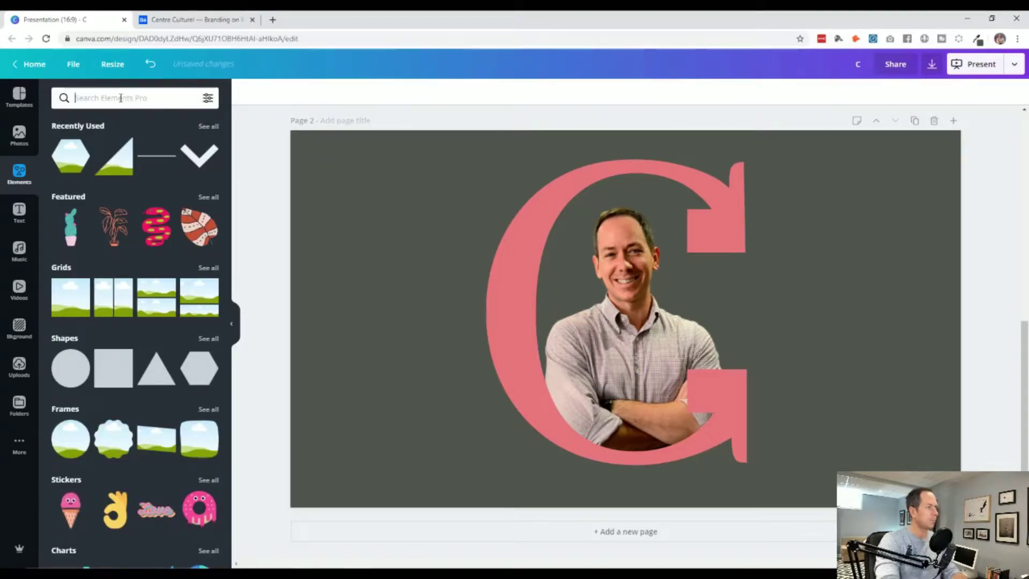
{"action": "type", "text": "curve"}
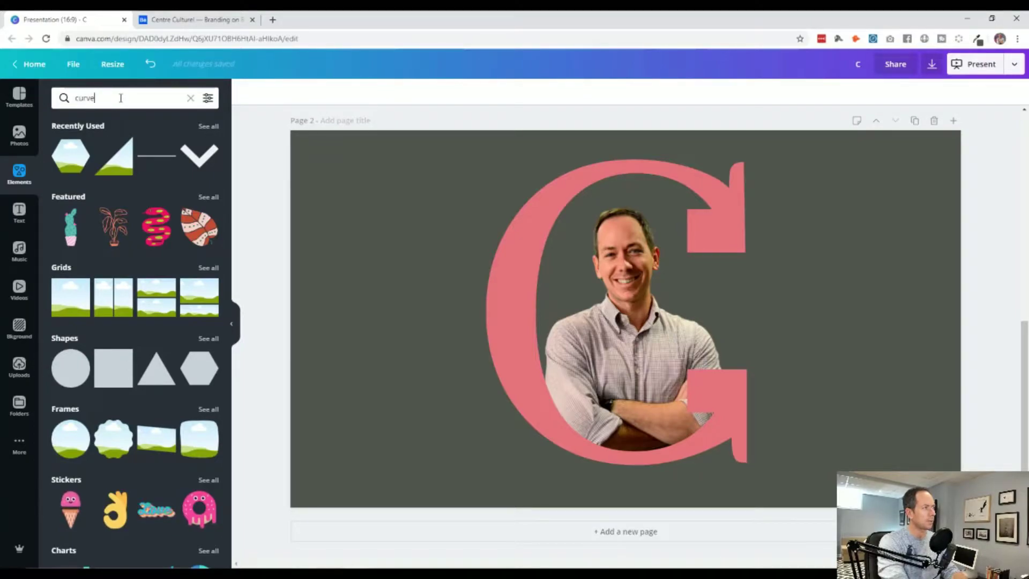
{"action": "key", "text": "Return"}
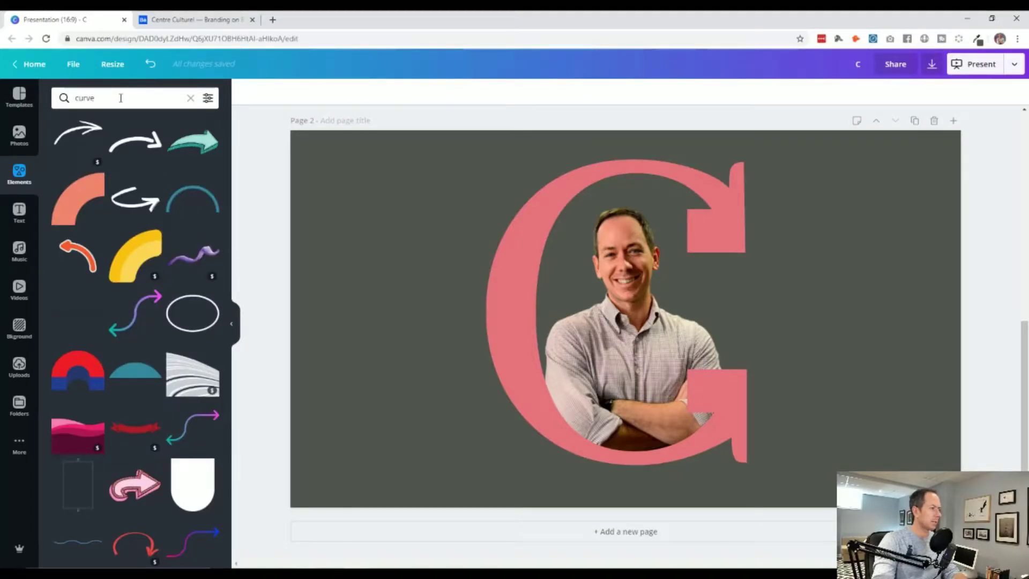
{"action": "left_click", "coordinate": [93, 179]}
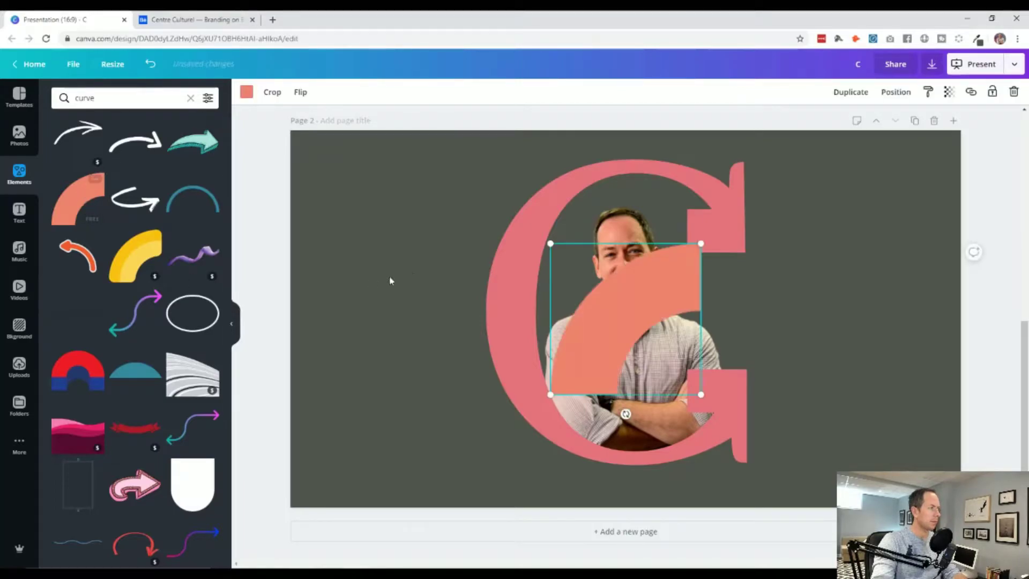
{"action": "left_click_drag", "start_coordinate": [603, 303], "coordinate": [363, 249]}
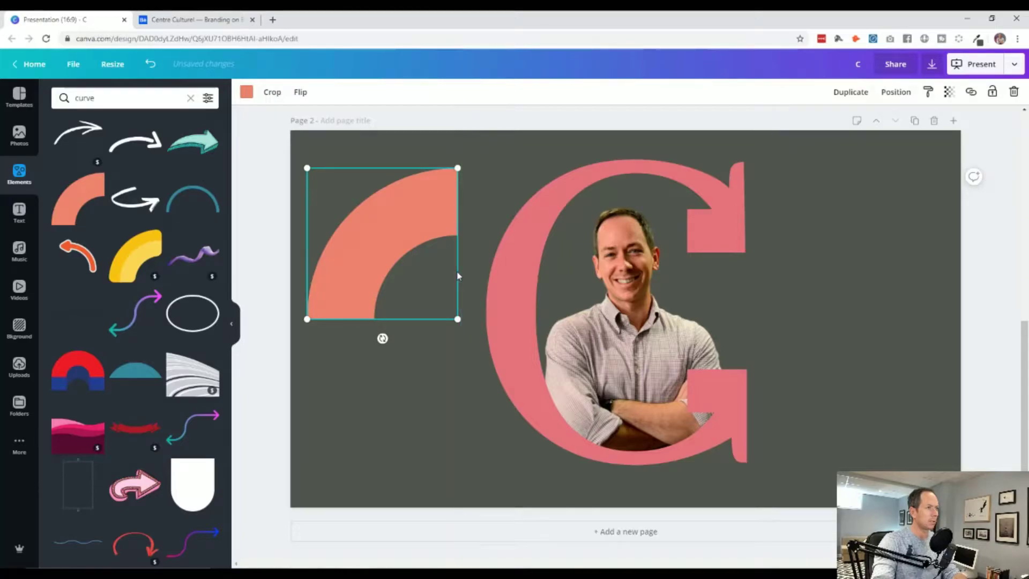
{"action": "left_click_drag", "start_coordinate": [398, 231], "coordinate": [401, 230]}
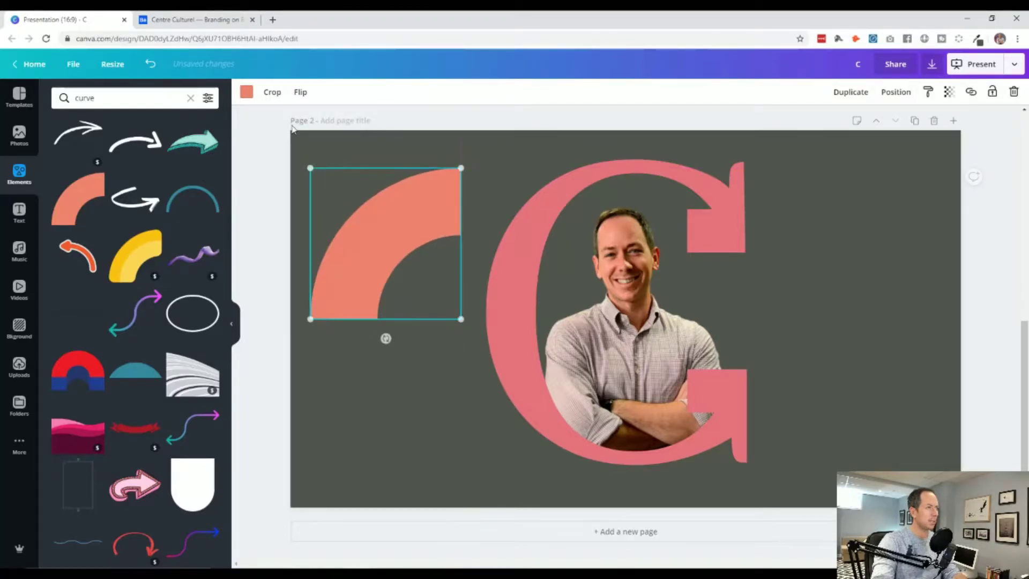
{"action": "left_click", "coordinate": [201, 196]}
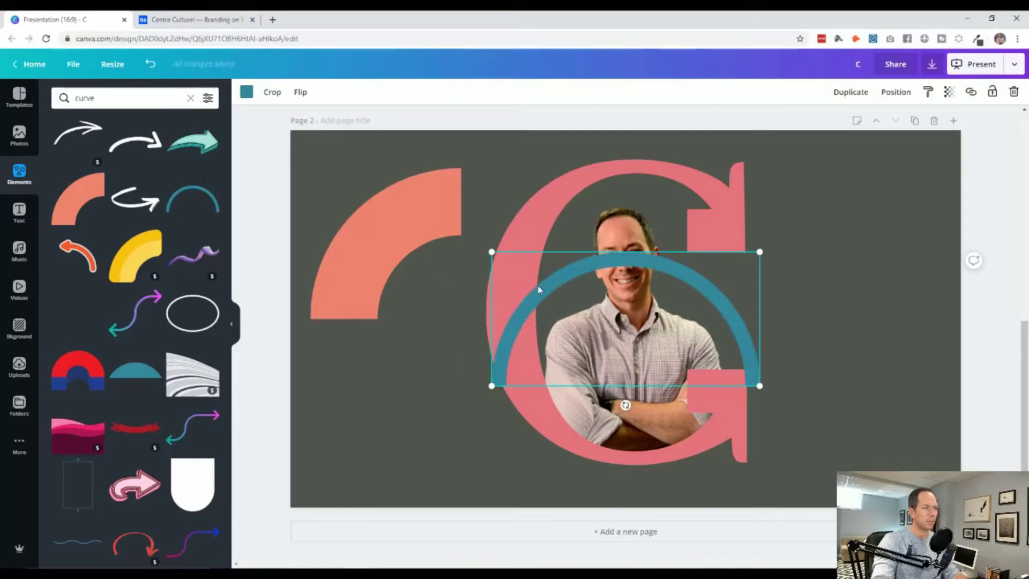
{"action": "left_click_drag", "start_coordinate": [566, 275], "coordinate": [418, 338]}
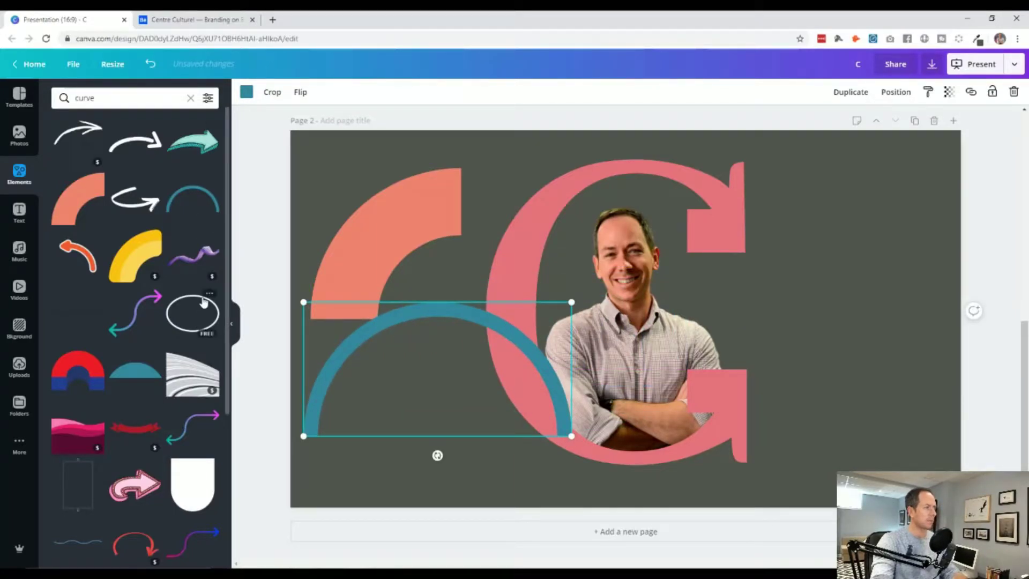
Step: Try the pink ribbon banner from the curve results on page 2 and delete it
{"action": "scroll", "coordinate": [131, 296], "scroll_direction": "down", "scroll_amount": 5}
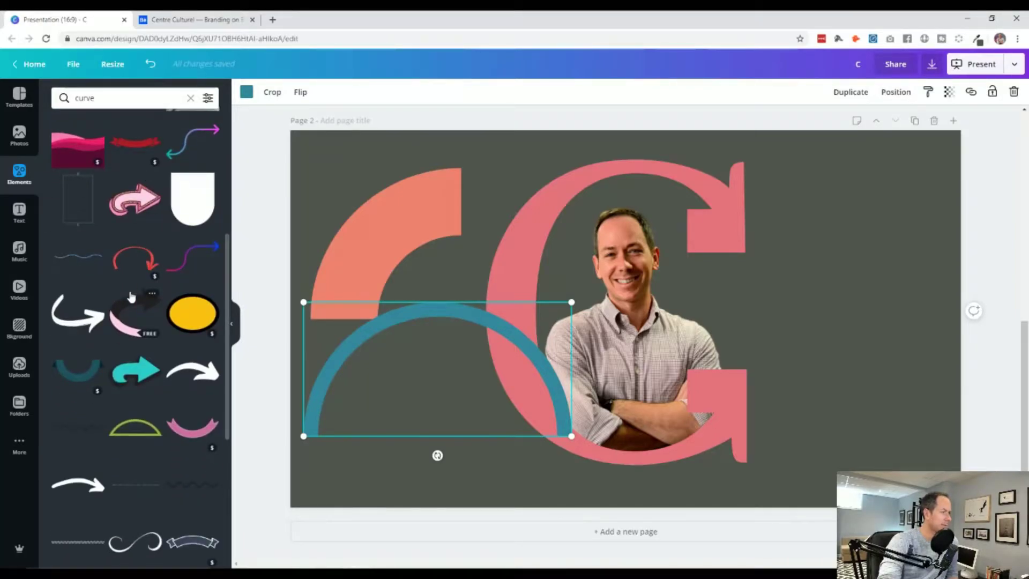
{"action": "scroll", "coordinate": [131, 296], "scroll_direction": "down", "scroll_amount": 5}
{"action": "scroll", "coordinate": [132, 296], "scroll_direction": "up", "scroll_amount": 3}
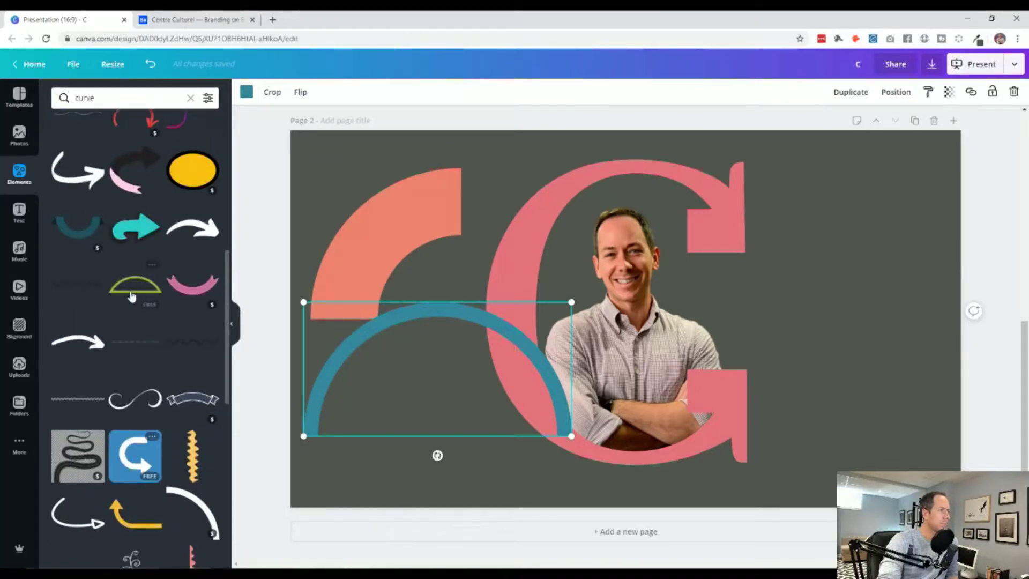
{"action": "left_click", "coordinate": [192, 282]}
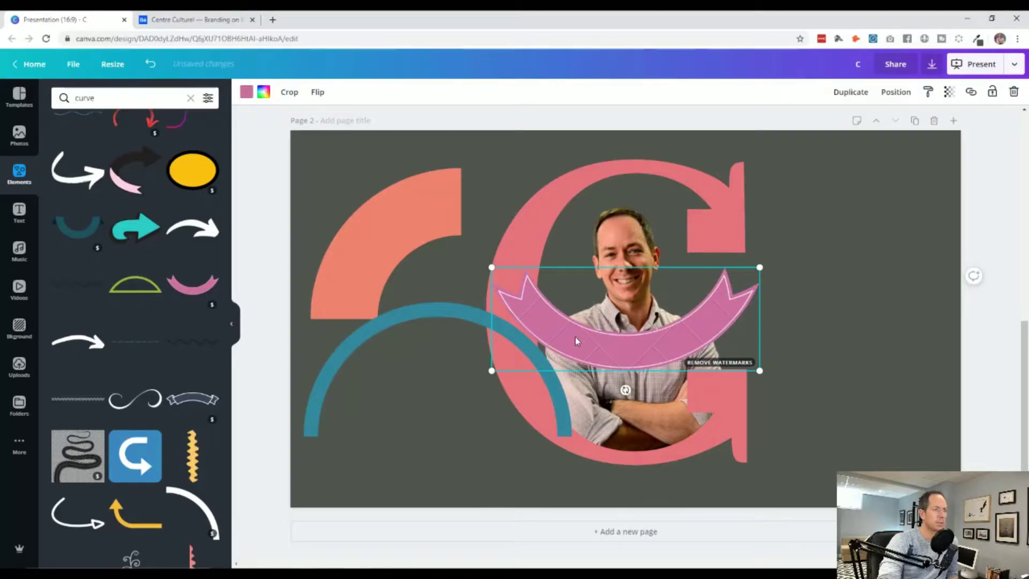
{"action": "key", "text": "Delete"}
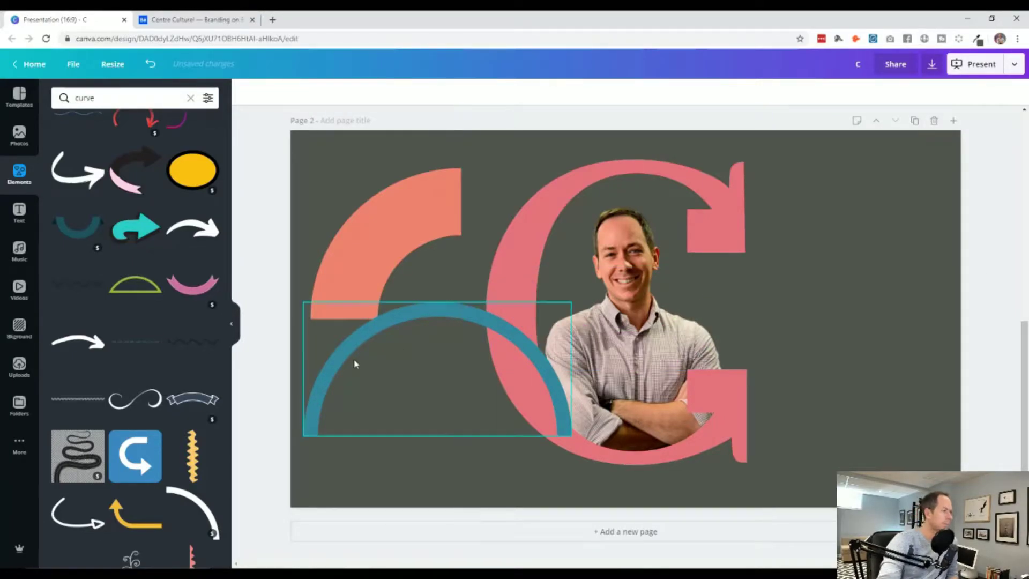
Step: Browse the rest of the curve results for a shape that could fit the C's terminals
{"action": "scroll", "coordinate": [185, 367], "scroll_direction": "down", "scroll_amount": 5}
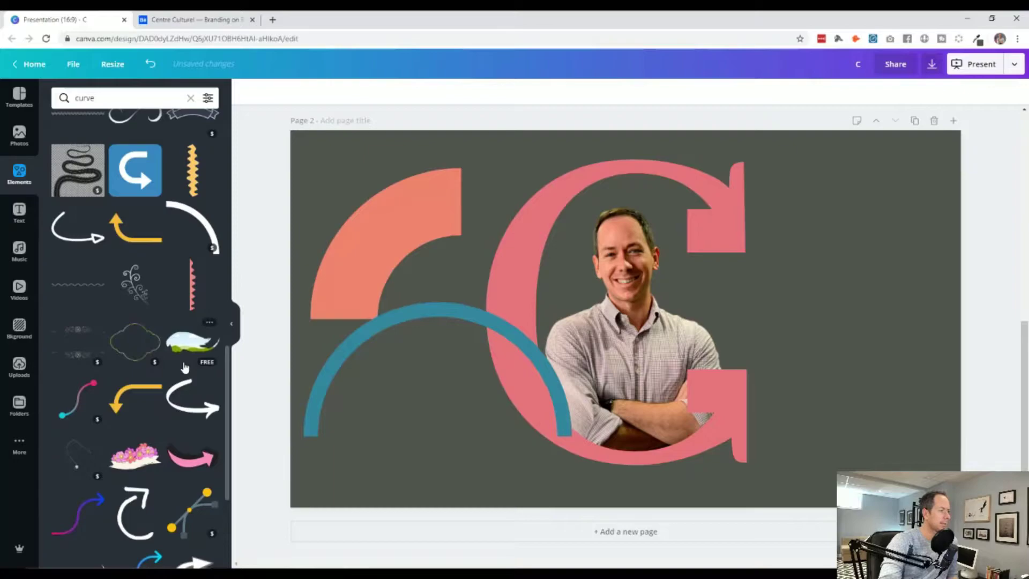
{"action": "scroll", "coordinate": [185, 367], "scroll_direction": "down", "scroll_amount": 3}
{"action": "scroll", "coordinate": [185, 367], "scroll_direction": "down", "scroll_amount": 3}
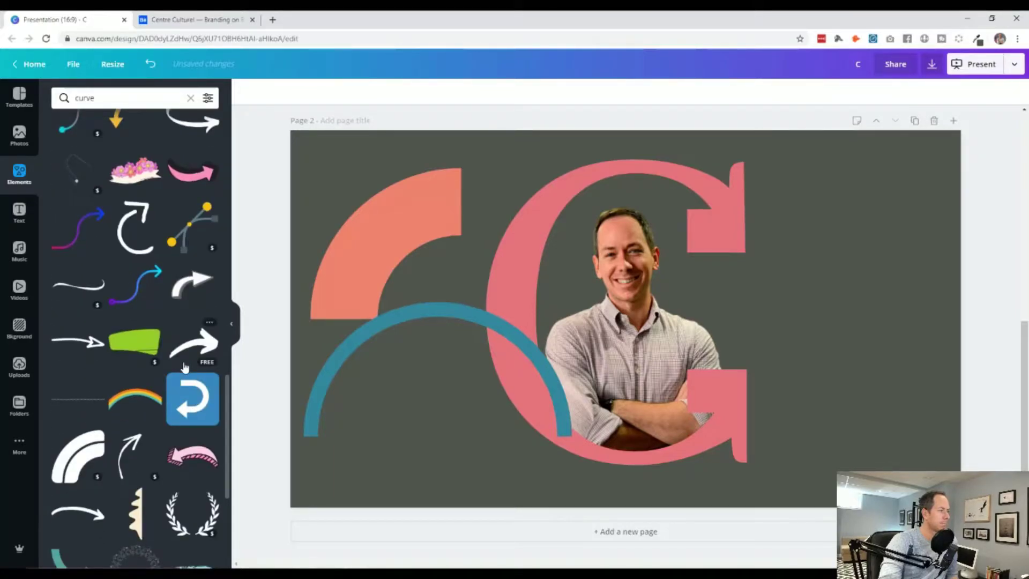
{"action": "scroll", "coordinate": [185, 367], "scroll_direction": "down", "scroll_amount": 3}
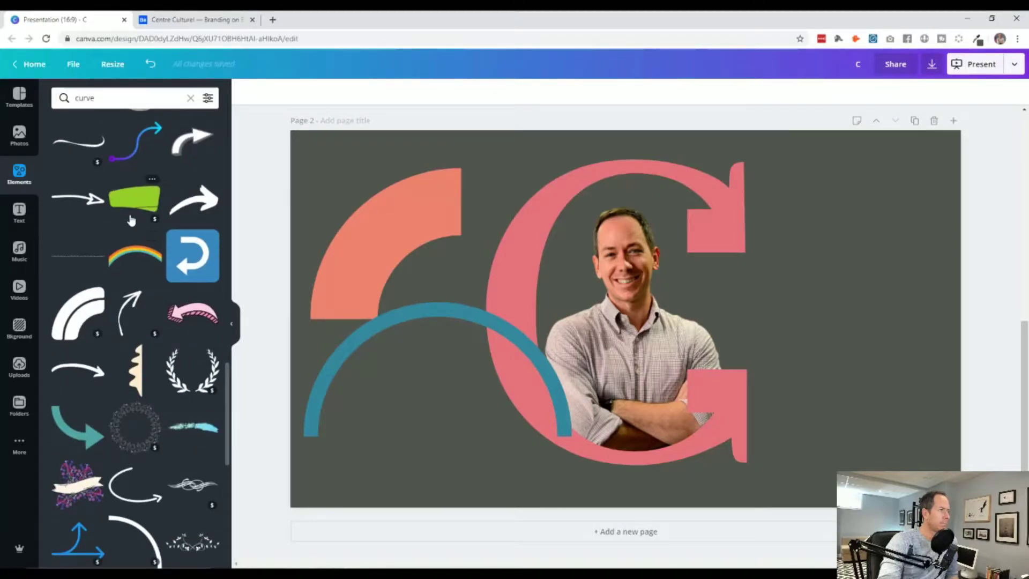
{"action": "scroll", "coordinate": [132, 258], "scroll_direction": "down", "scroll_amount": 5}
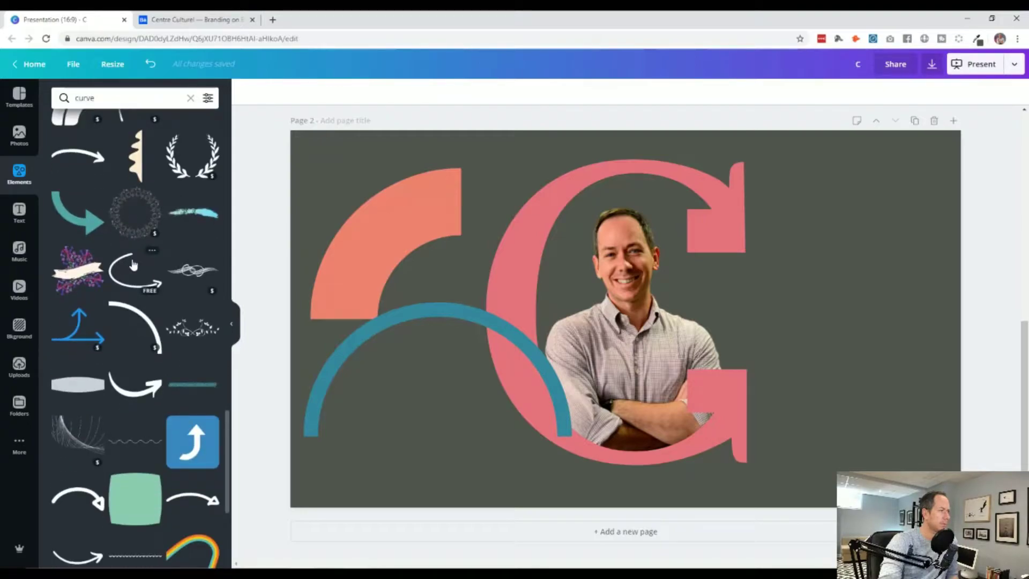
{"action": "scroll", "coordinate": [133, 265], "scroll_direction": "down", "scroll_amount": 3}
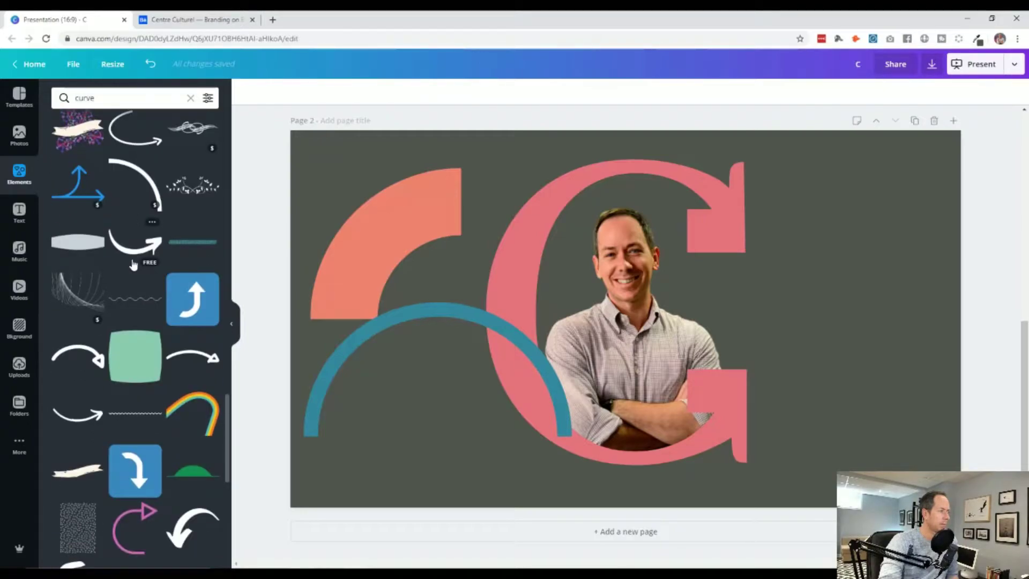
{"action": "scroll", "coordinate": [133, 265], "scroll_direction": "down", "scroll_amount": 6}
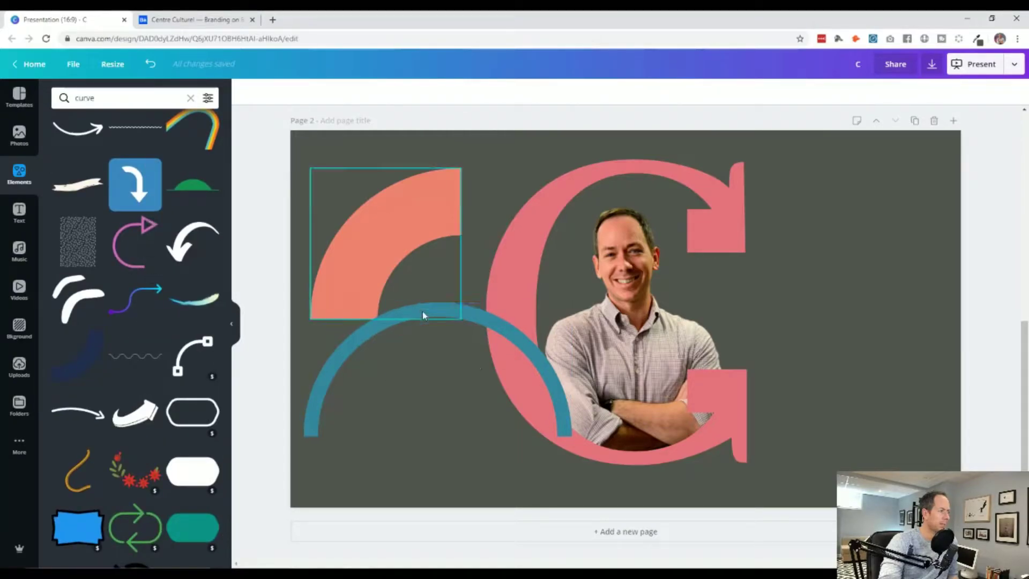
{"action": "scroll", "coordinate": [164, 379], "scroll_direction": "down", "scroll_amount": 3}
{"action": "scroll", "coordinate": [164, 379], "scroll_direction": "up", "scroll_amount": 12}
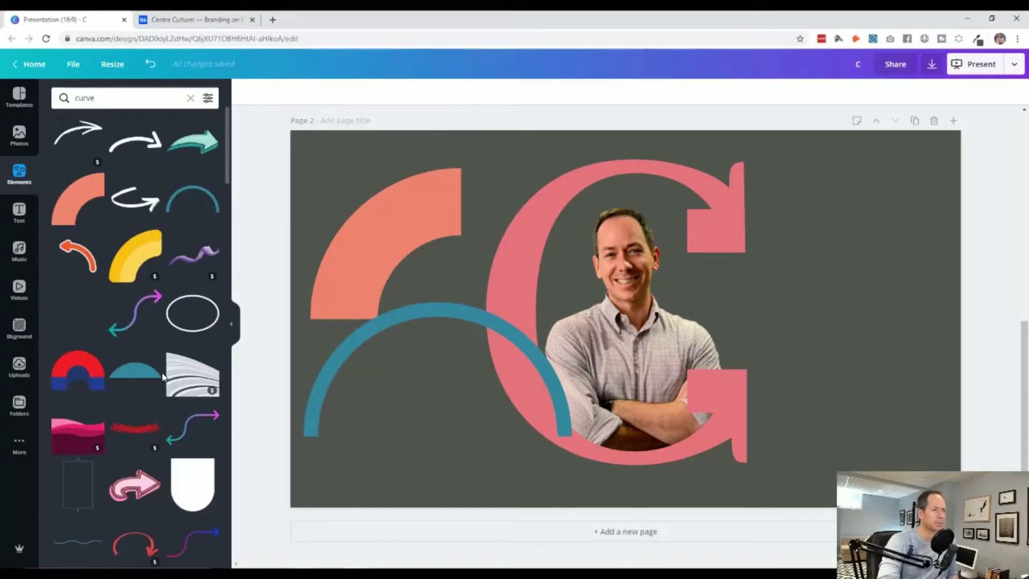
Step: Rotate the coral quarter arc a quarter turn clockwise and shrink it to fit the inner curve of the C's upper terminal
{"action": "left_click", "coordinate": [417, 211]}
{"action": "left_click_drag", "start_coordinate": [386, 339], "coordinate": [250, 239]}
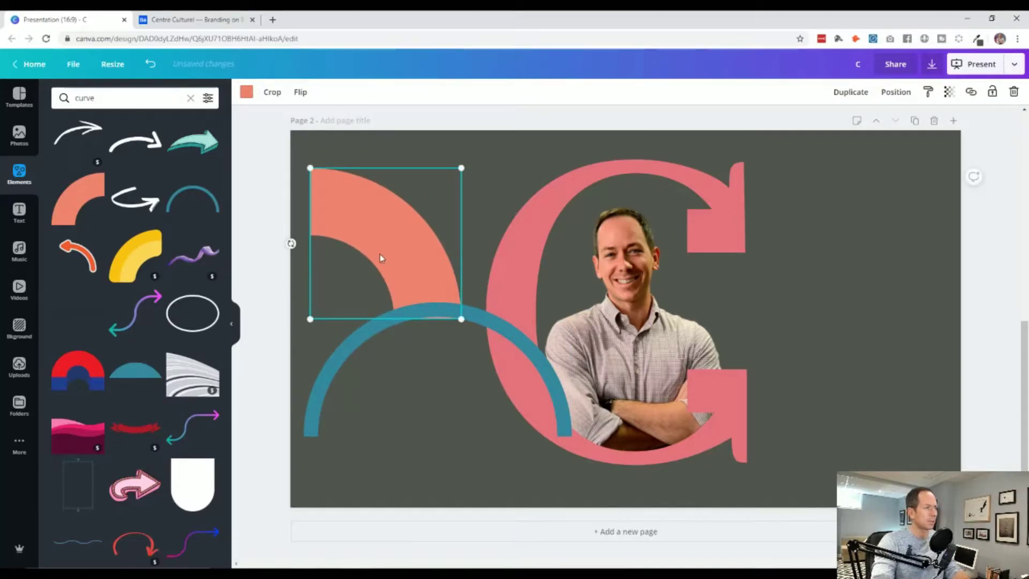
{"action": "key", "text": "ctrl+z"}
{"action": "left_click_drag", "start_coordinate": [386, 338], "coordinate": [257, 243]}
{"action": "left_click_drag", "start_coordinate": [398, 252], "coordinate": [675, 199]}
{"action": "left_click_drag", "start_coordinate": [632, 171], "coordinate": [690, 198]}
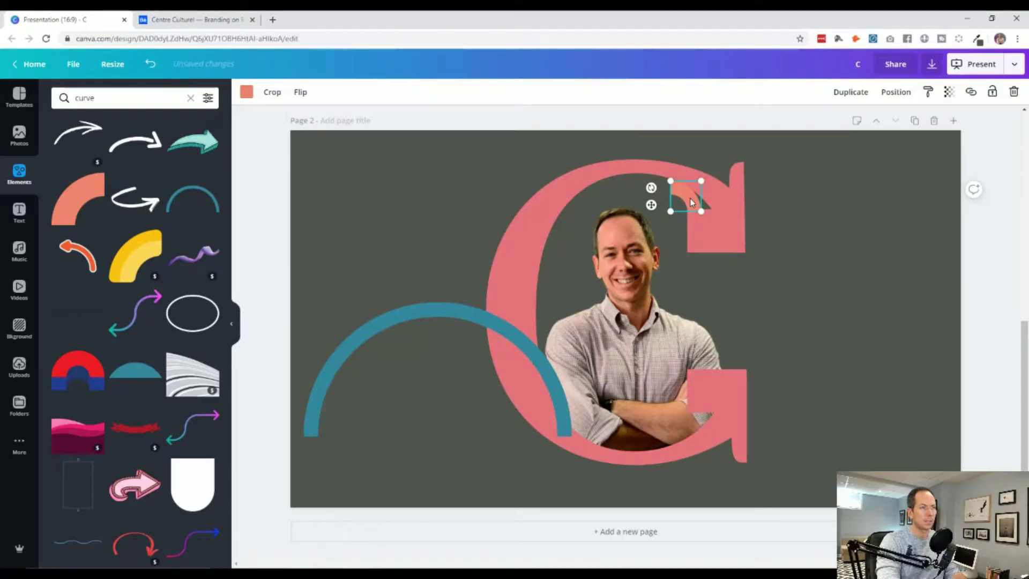
{"action": "mouse_move", "coordinate": [669, 179]}
{"action": "left_mouse_down"}
{"action": "mouse_move", "coordinate": [662, 168]}
{"action": "mouse_move", "coordinate": [684, 190]}
{"action": "left_mouse_up"}
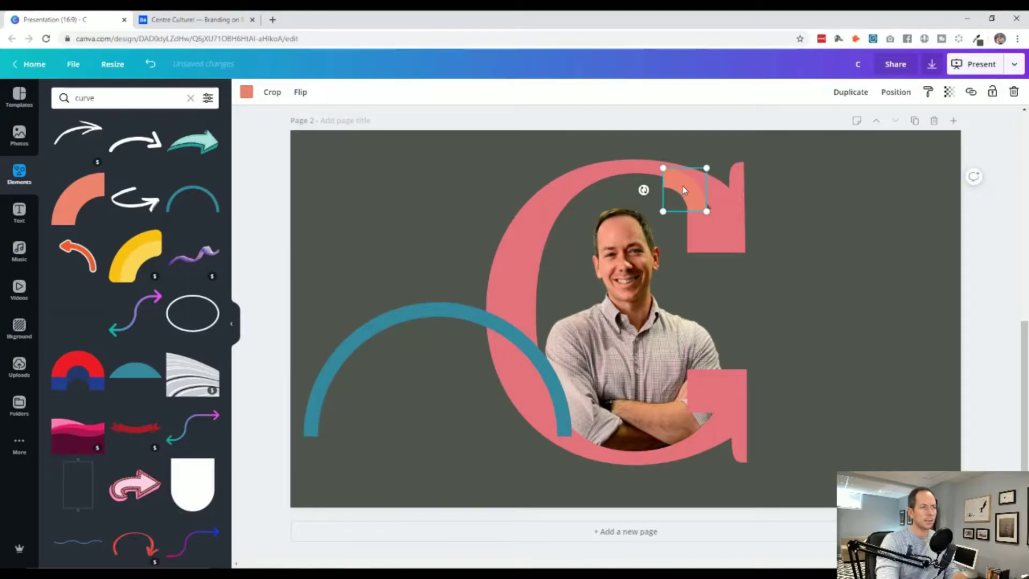
{"action": "left_click_drag", "start_coordinate": [661, 164], "coordinate": [656, 160]}
Step: Lower the coral arc to the upper terminal's bottom edge, enlarge it to about 242 × 242, and shift it toward the serif
{"action": "scroll", "coordinate": [503, 304], "scroll_direction": "up", "scroll_amount": 5}
{"action": "scroll", "coordinate": [514, 322], "scroll_direction": "up", "scroll_amount": 3}
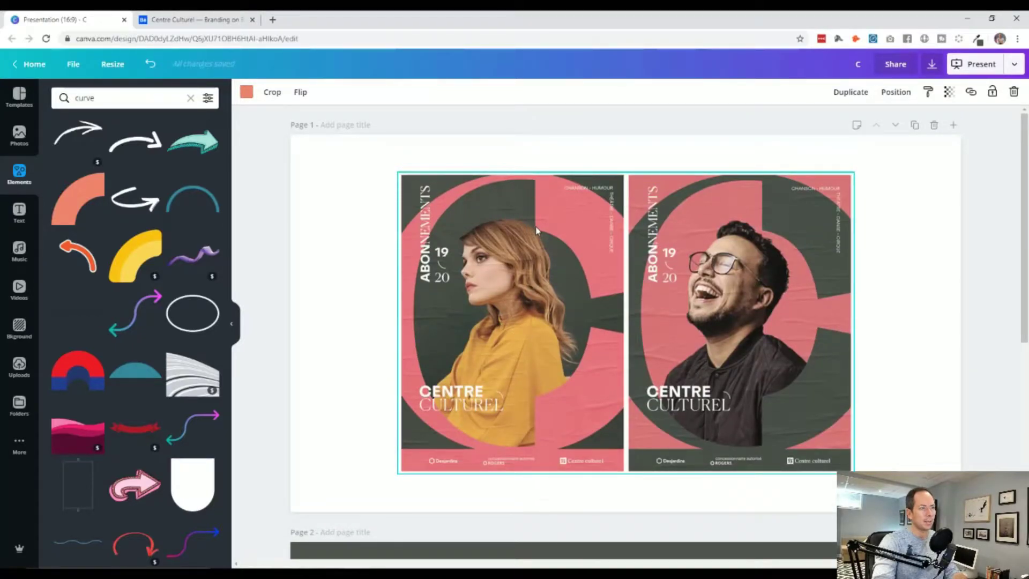
{"action": "scroll", "coordinate": [545, 225], "scroll_direction": "down", "scroll_amount": 10}
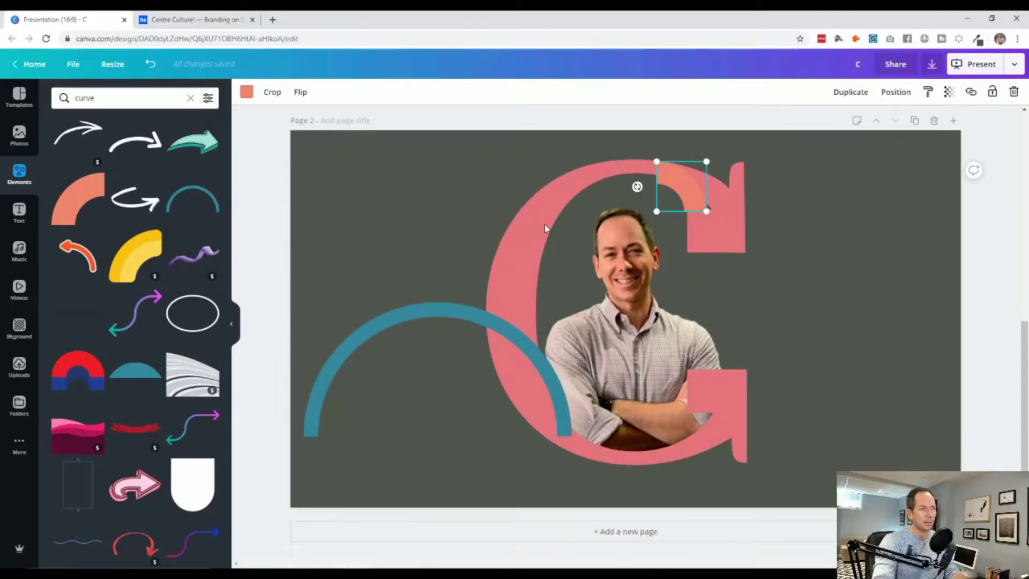
{"action": "scroll", "coordinate": [548, 234], "scroll_direction": "up", "scroll_amount": 3}
{"action": "scroll", "coordinate": [555, 244], "scroll_direction": "up", "scroll_amount": 4}
{"action": "scroll", "coordinate": [552, 244], "scroll_direction": "down", "scroll_amount": 6}
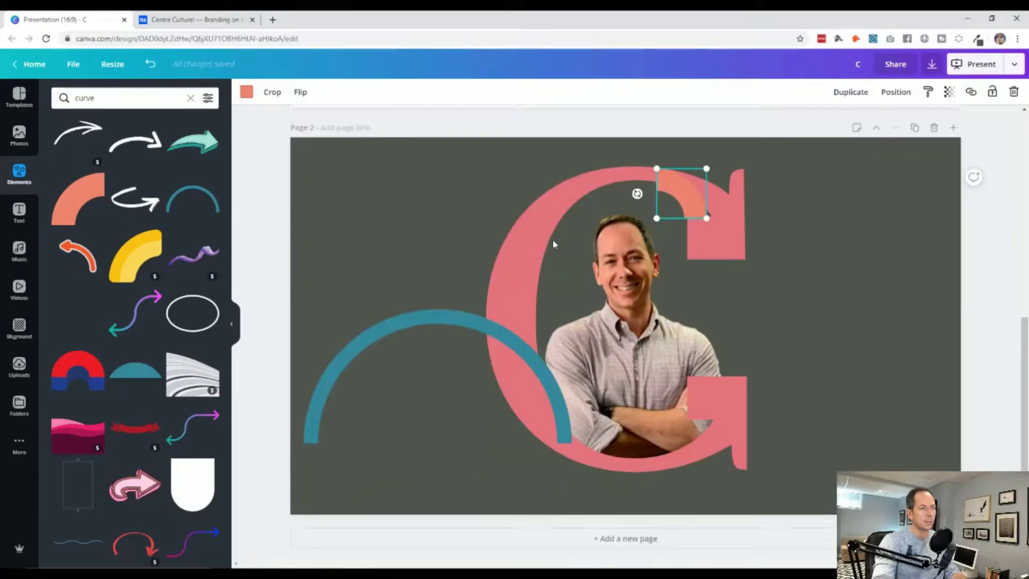
{"action": "left_click_drag", "start_coordinate": [700, 207], "coordinate": [710, 248]}
{"action": "left_click_drag", "start_coordinate": [665, 202], "coordinate": [632, 168]}
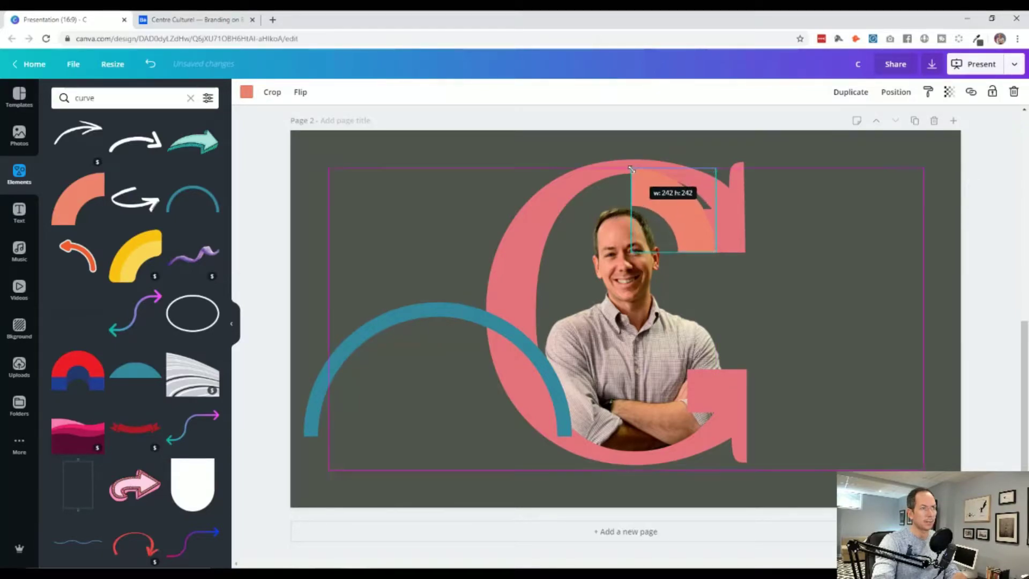
{"action": "left_click_drag", "start_coordinate": [668, 201], "coordinate": [680, 200]}
{"action": "left_click", "coordinate": [730, 255]}
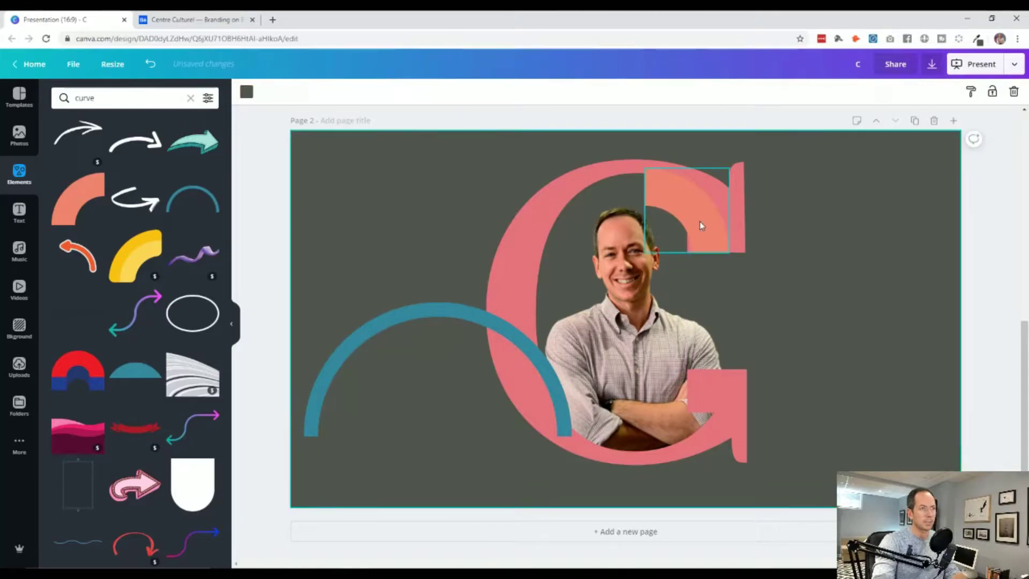
Step: Move the upper pink rectangle out to the right of the C and set the coral arc against the upper serif in its place
{"action": "left_click", "coordinate": [702, 230]}
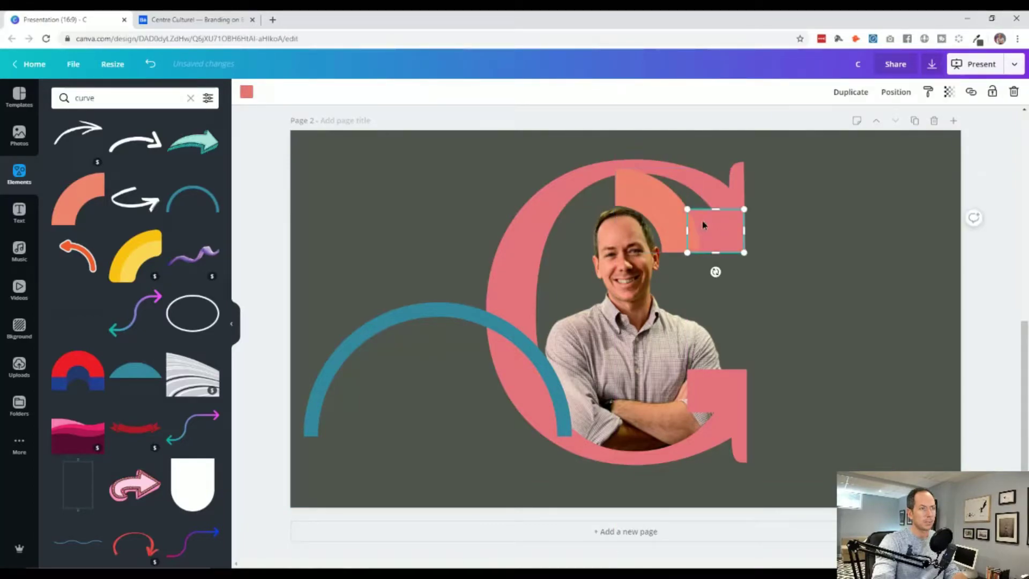
{"action": "left_click_drag", "start_coordinate": [715, 230], "coordinate": [817, 231]}
{"action": "left_click", "coordinate": [712, 224]}
{"action": "left_click_drag", "start_coordinate": [711, 224], "coordinate": [713, 225]}
{"action": "left_click", "coordinate": [425, 232]}
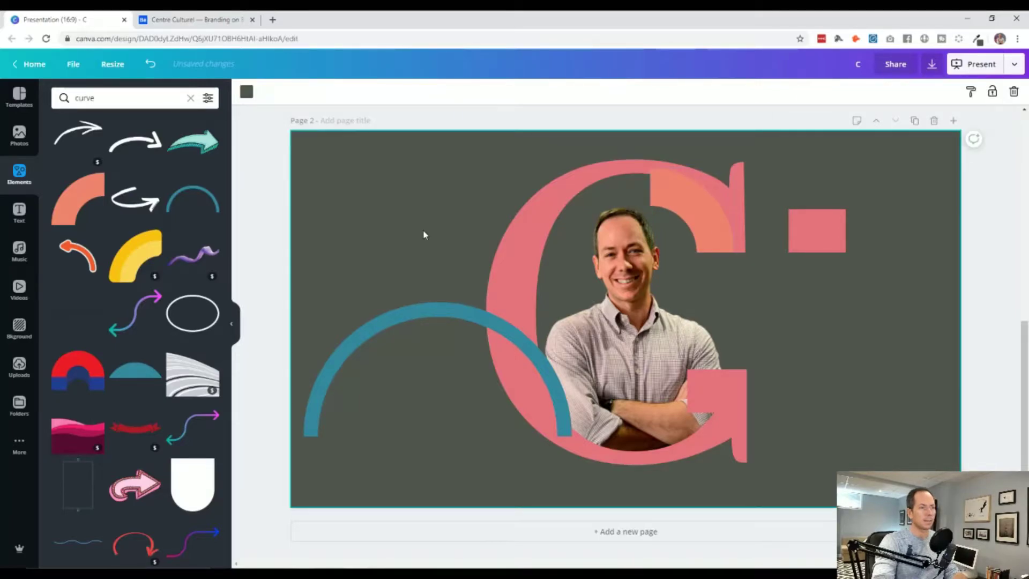
Step: Enlarge the coral arc slightly, raise it to the C's upper edge, and fine-tune its size so it blends into the upper terminal
{"action": "left_click", "coordinate": [666, 251]}
{"action": "left_click_drag", "start_coordinate": [650, 252], "coordinate": [648, 250]}
{"action": "scroll", "coordinate": [561, 288], "scroll_direction": "up", "scroll_amount": 7}
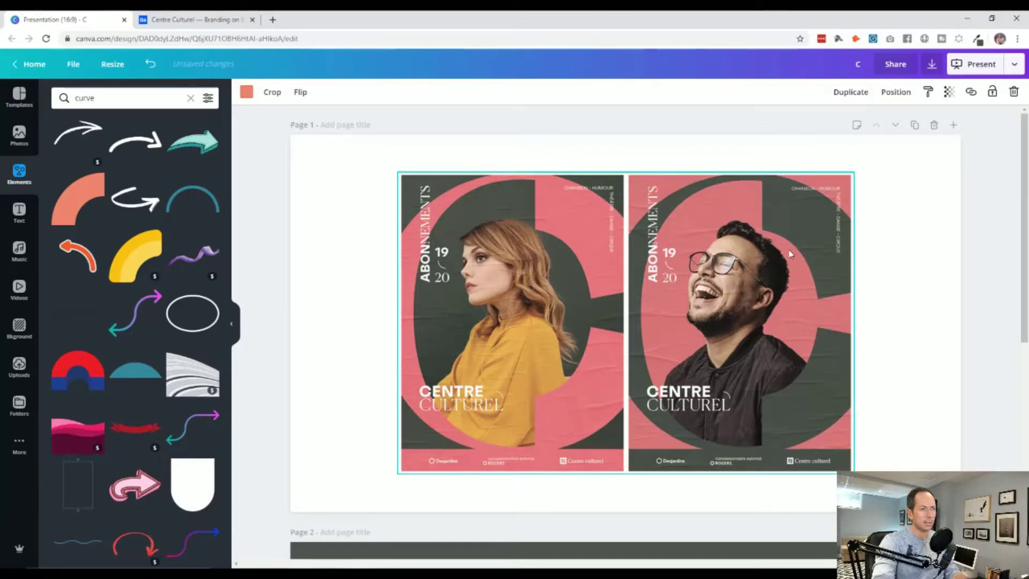
{"action": "scroll", "coordinate": [620, 352], "scroll_direction": "down", "scroll_amount": 7}
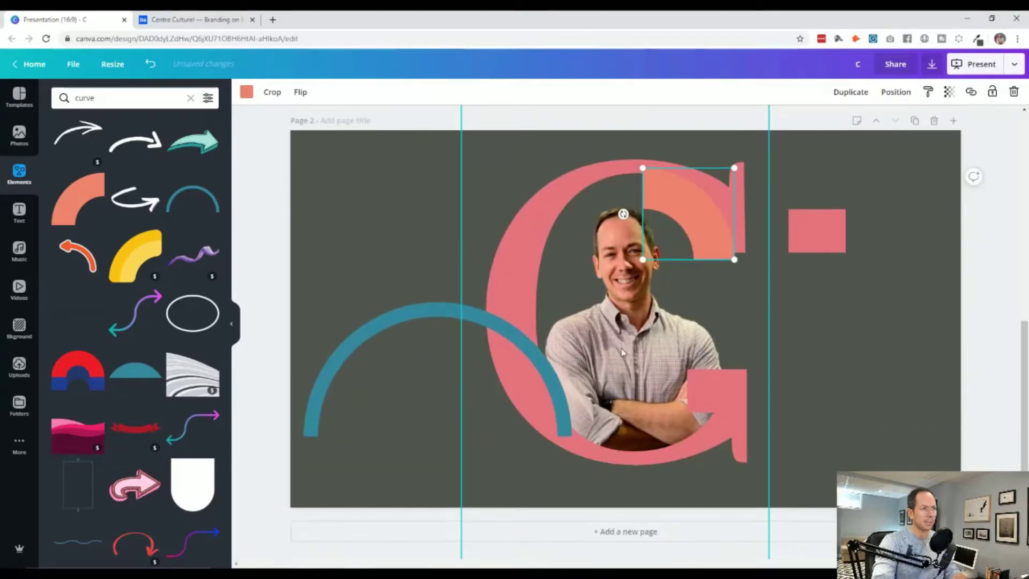
{"action": "left_click_drag", "start_coordinate": [690, 214], "coordinate": [689, 210]}
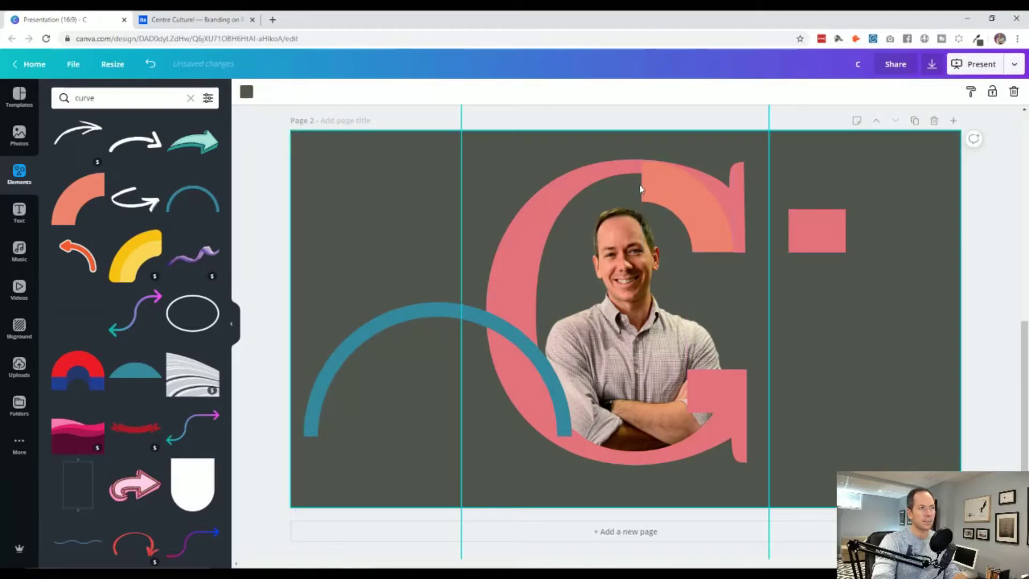
{"action": "left_click_drag", "start_coordinate": [642, 162], "coordinate": [645, 163]}
{"action": "left_click", "coordinate": [366, 223]}
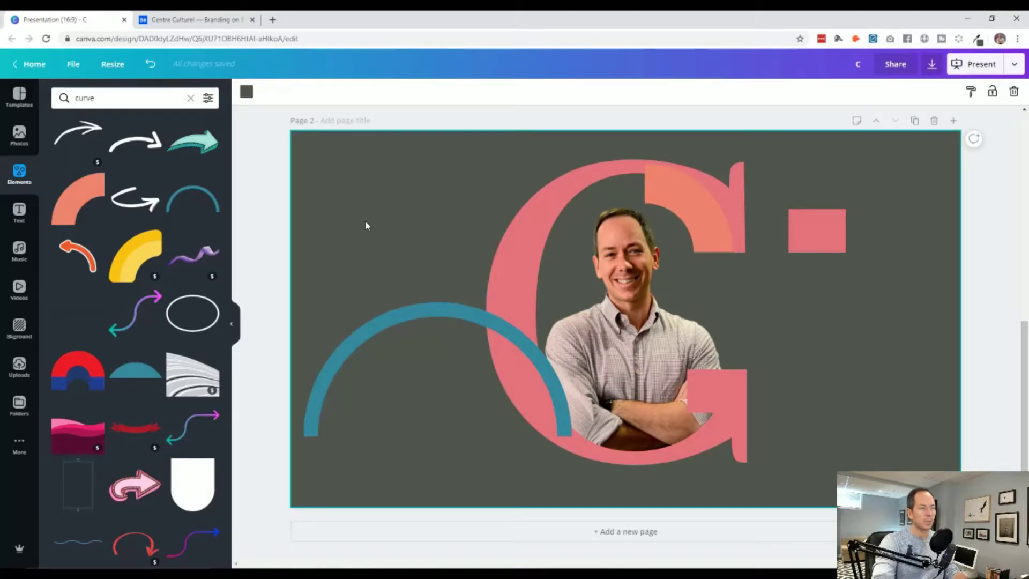
{"action": "left_click", "coordinate": [677, 211]}
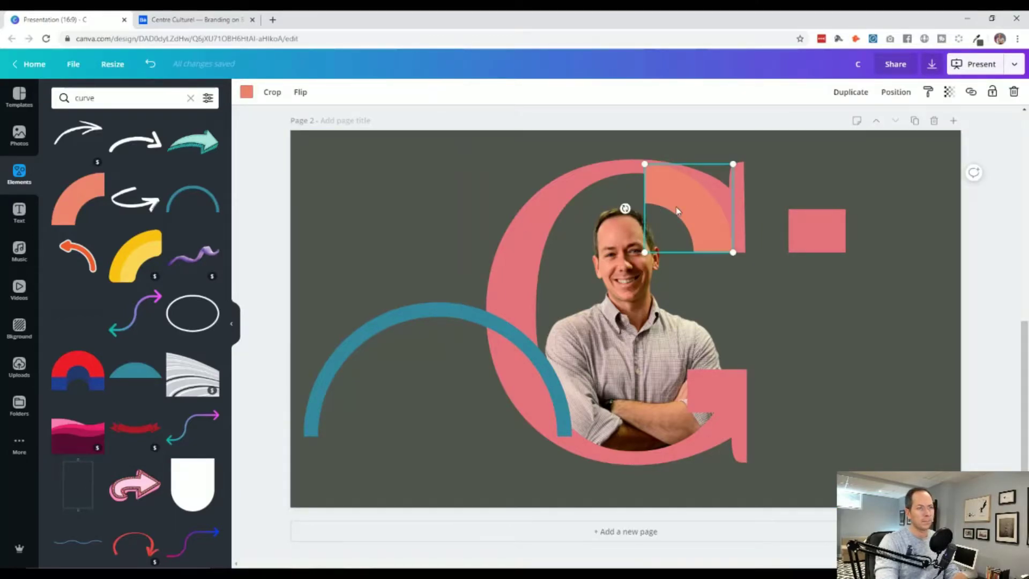
{"action": "left_click", "coordinate": [425, 229]}
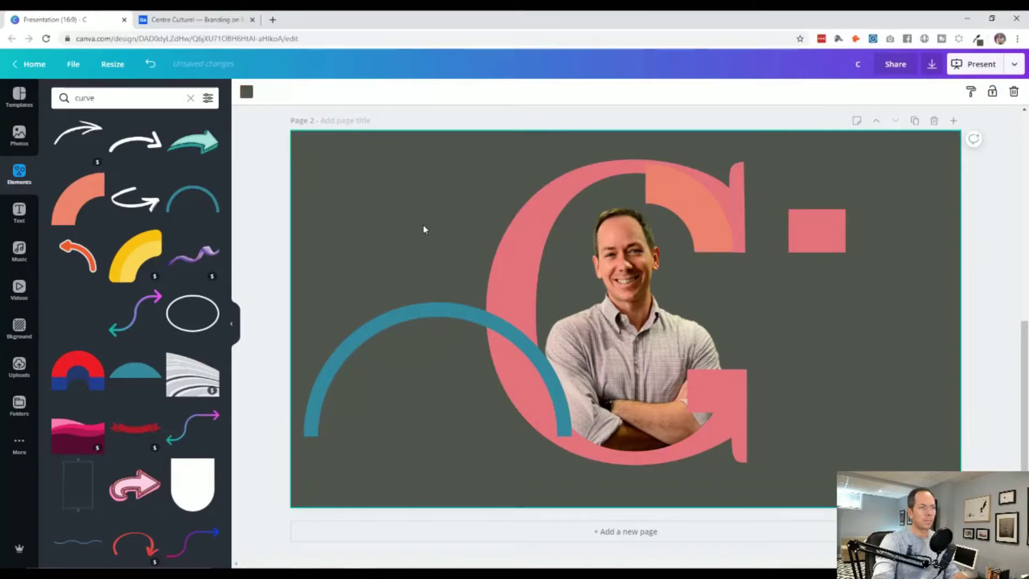
Step: Delete the spare pink rectangle beside the C together with the large teal arc
{"action": "left_click", "coordinate": [679, 236]}
{"action": "left_click", "coordinate": [796, 249]}
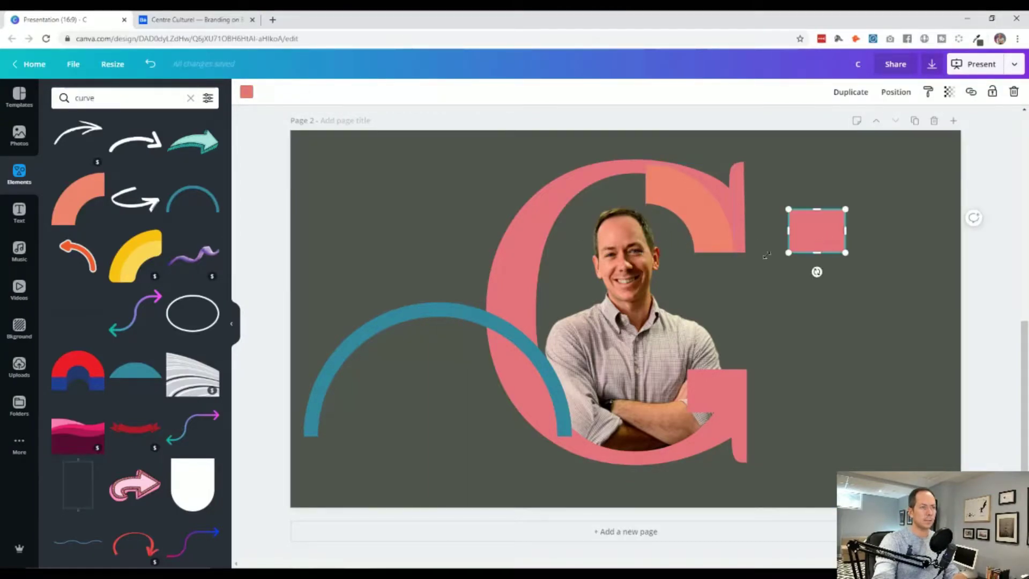
{"action": "left_click", "coordinate": [488, 329], "text": "shift"}
{"action": "key", "text": "Delete"}
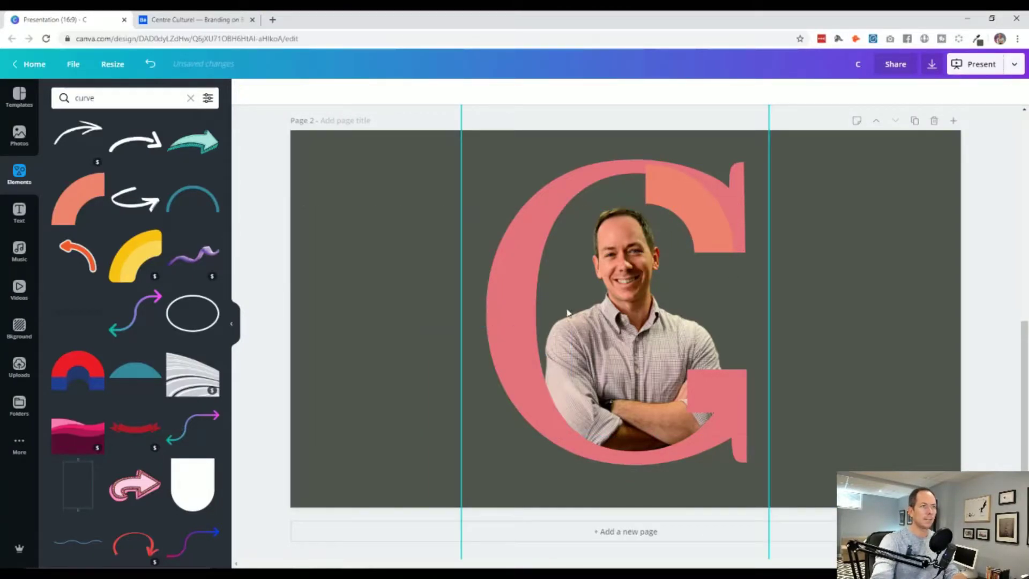
Step: Recolor the coral arc in the upper terminal to the document's pink, using the posters on page 1 as reference
{"action": "left_click", "coordinate": [690, 230]}
{"action": "scroll", "coordinate": [695, 236], "scroll_direction": "up", "scroll_amount": 8}
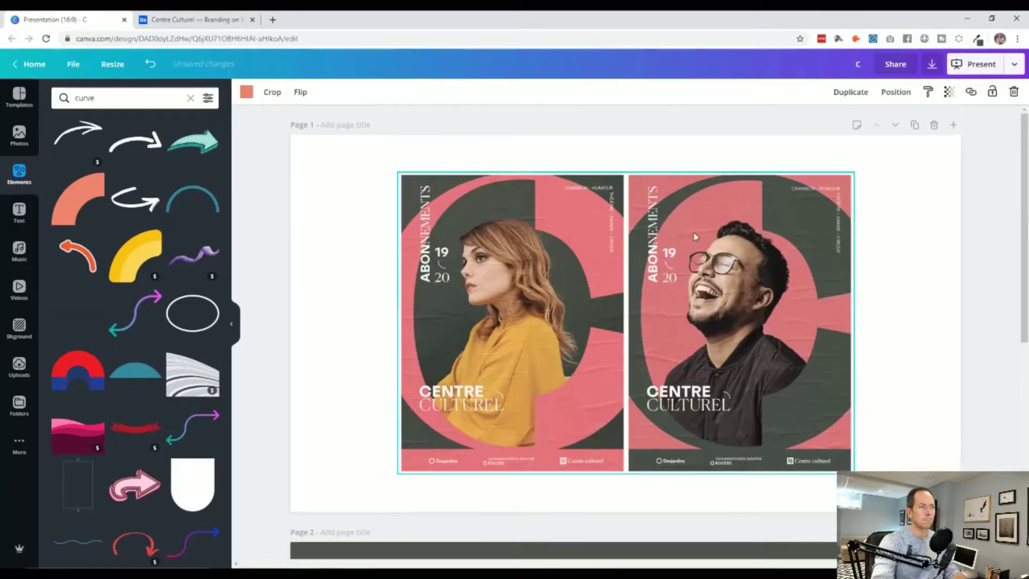
{"action": "scroll", "coordinate": [697, 240], "scroll_direction": "down", "scroll_amount": 8}
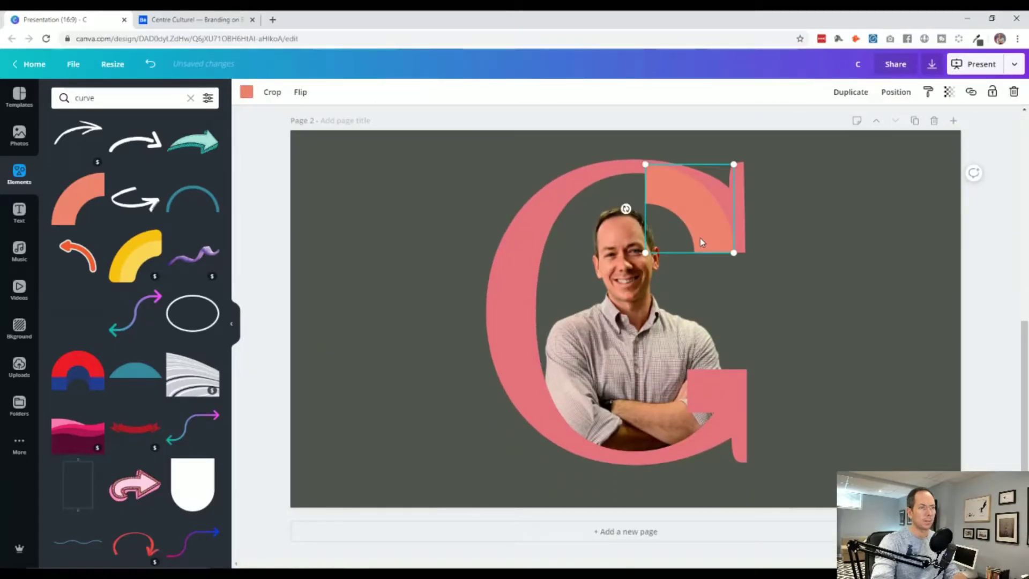
{"action": "left_click", "coordinate": [247, 92]}
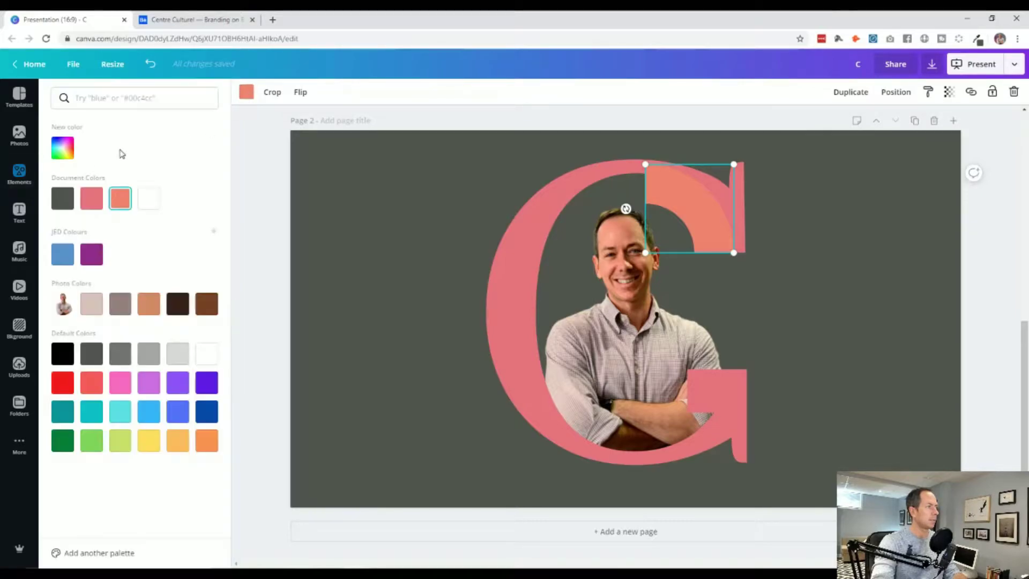
{"action": "left_click", "coordinate": [91, 198]}
{"action": "left_click", "coordinate": [342, 223]}
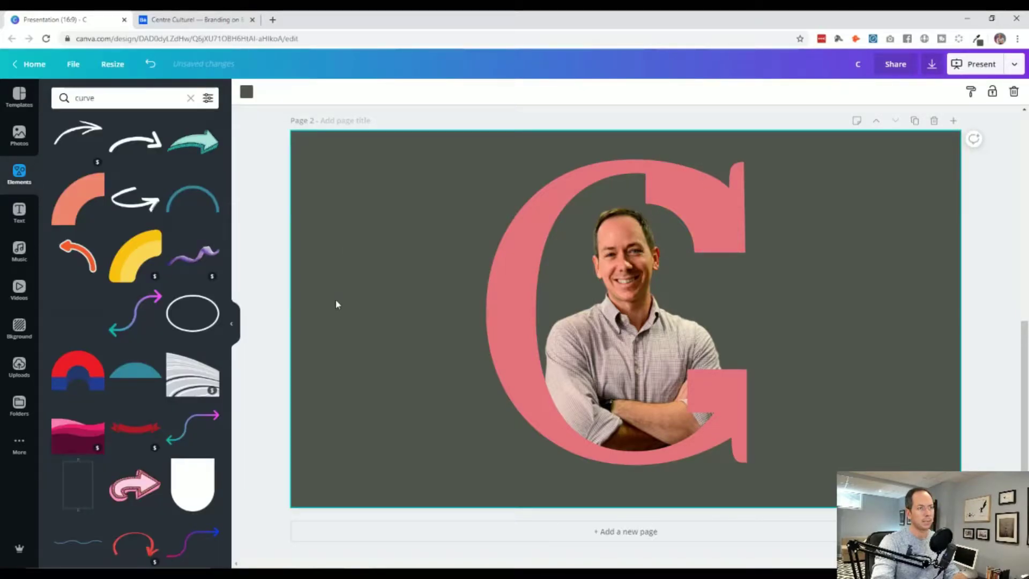
Step: Enlarge the upper pink arc slightly and raise it so its lower end lines up with the bottom of the upper serif
{"action": "left_click", "coordinate": [673, 230]}
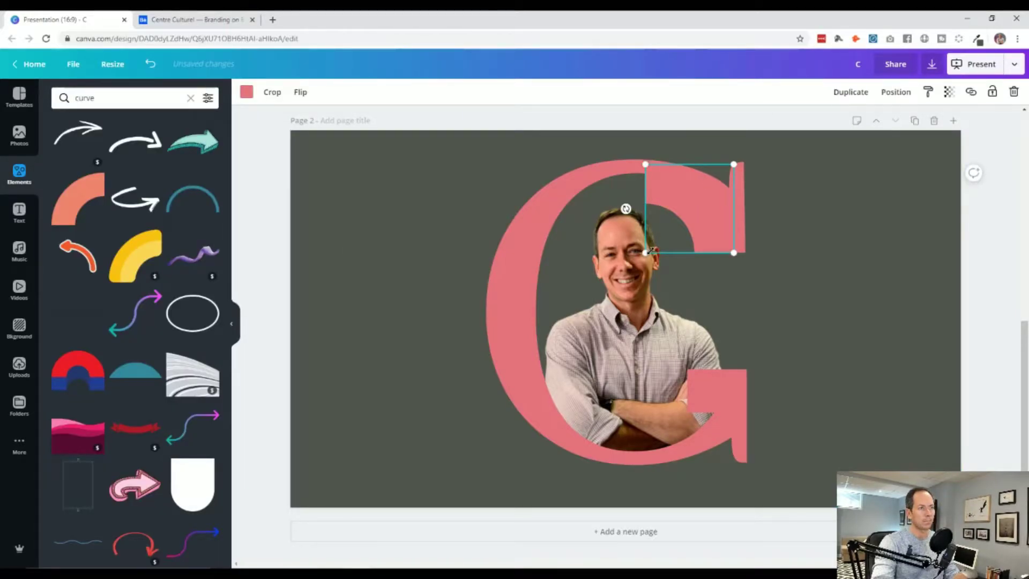
{"action": "left_click_drag", "start_coordinate": [646, 252], "coordinate": [640, 258]}
{"action": "left_click_drag", "start_coordinate": [711, 230], "coordinate": [712, 223]}
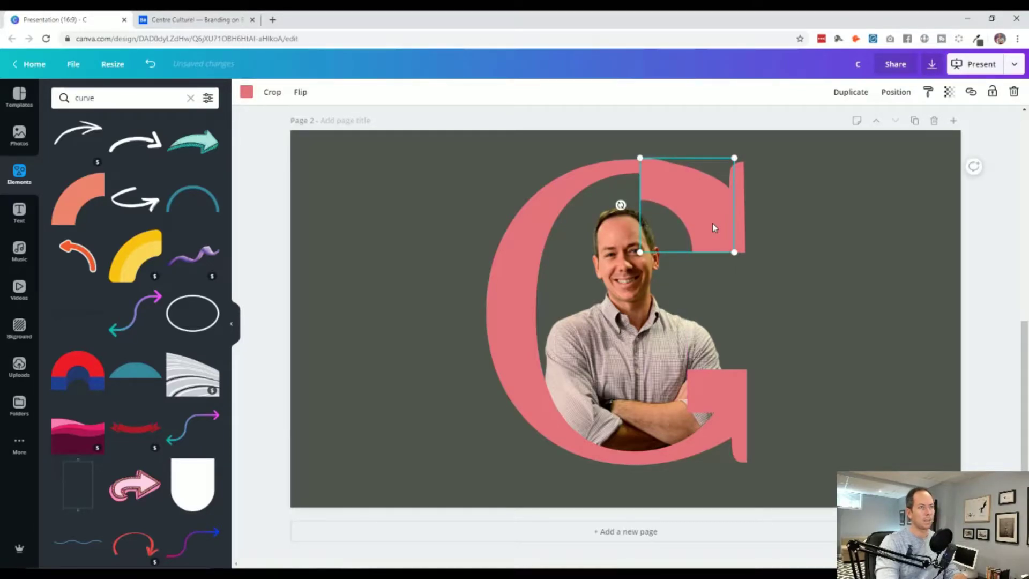
{"action": "left_click", "coordinate": [423, 275]}
{"action": "left_click", "coordinate": [706, 209]}
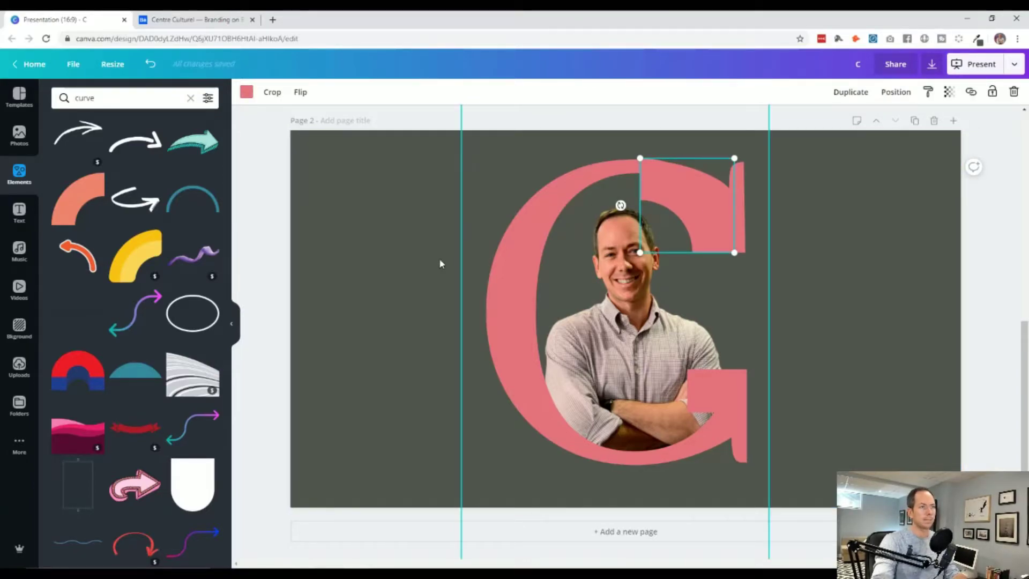
{"action": "left_click", "coordinate": [417, 259]}
{"action": "left_click", "coordinate": [667, 188]}
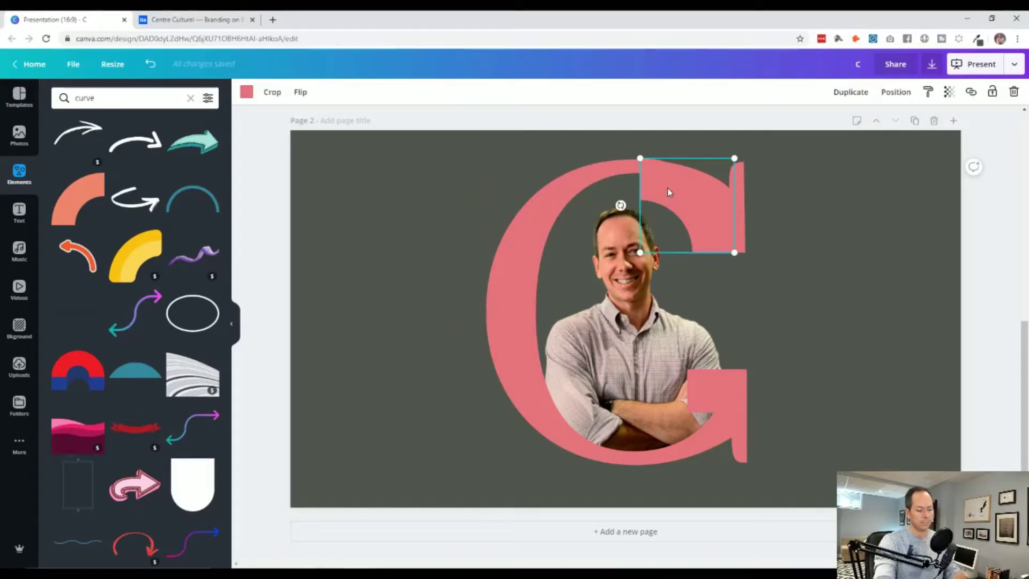
{"action": "left_click", "coordinate": [434, 216]}
{"action": "left_click", "coordinate": [660, 183]}
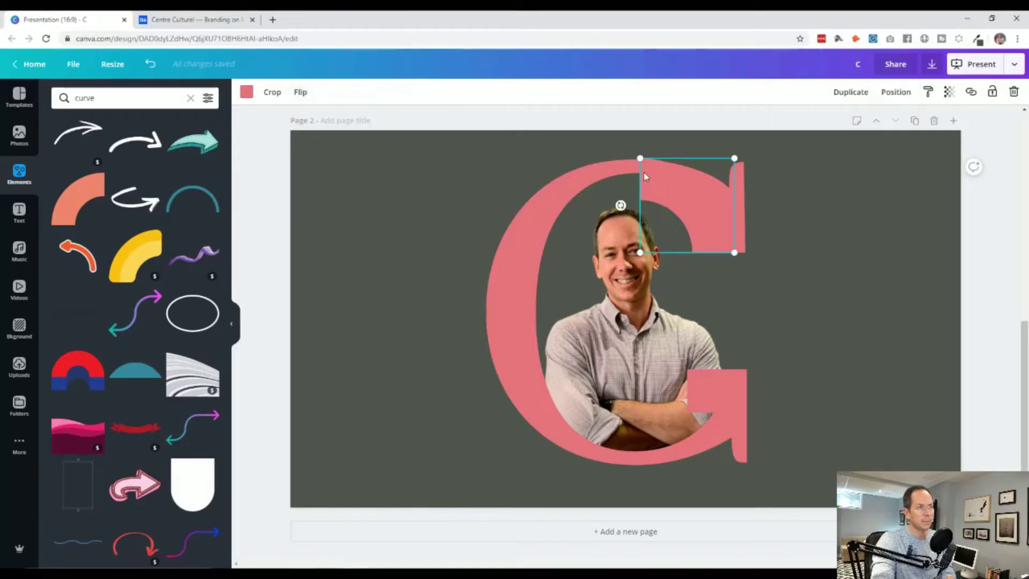
Step: Enlarge the upper arc further up and to the left, and crop off the part protruding above the C's outline
{"action": "left_click_drag", "start_coordinate": [640, 159], "coordinate": [631, 145]}
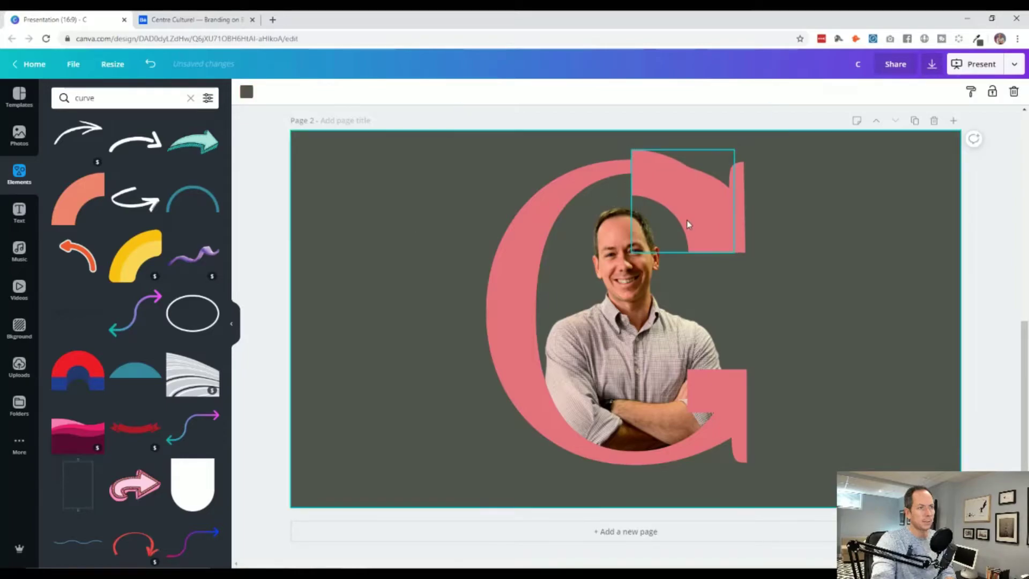
{"action": "left_click_drag", "start_coordinate": [688, 213], "coordinate": [699, 229]}
{"action": "left_click", "coordinate": [975, 271]}
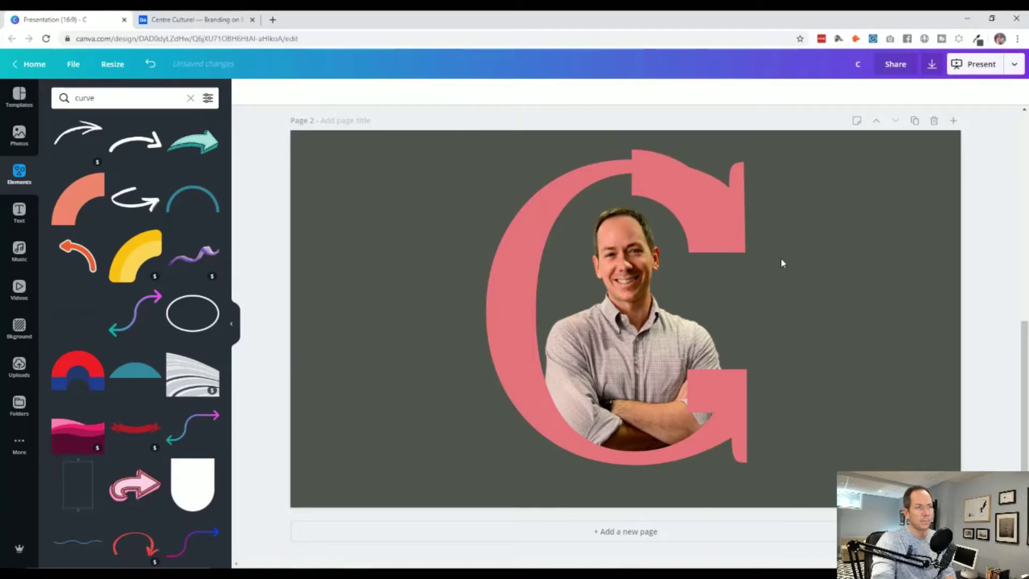
{"action": "left_click", "coordinate": [688, 201]}
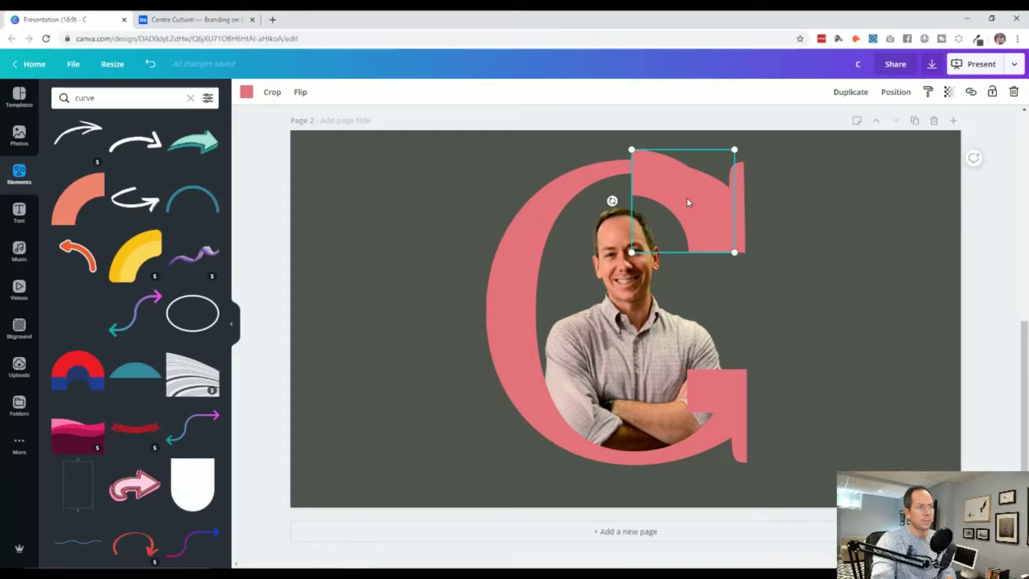
{"action": "left_click", "coordinate": [271, 93]}
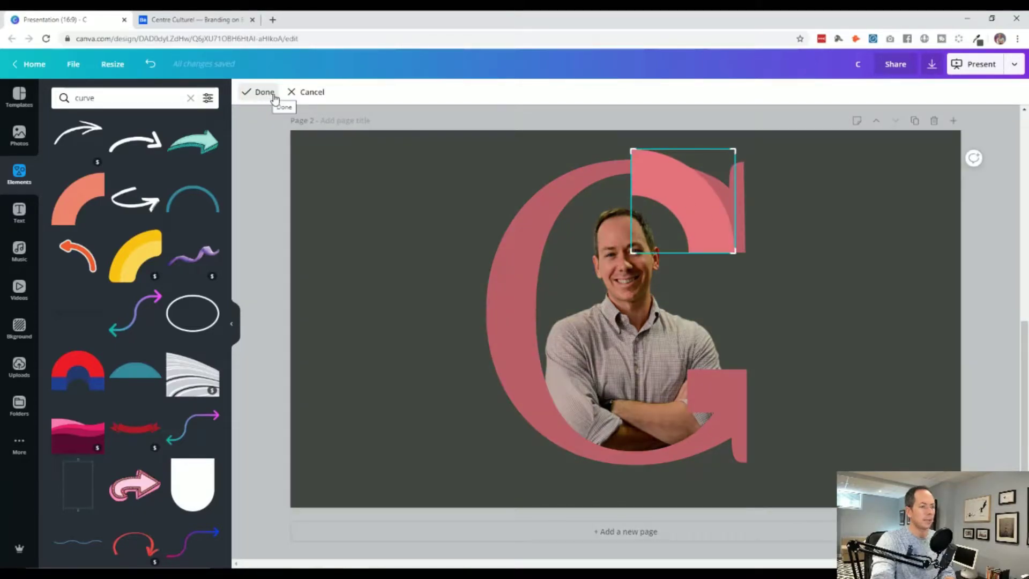
{"action": "left_click_drag", "start_coordinate": [629, 146], "coordinate": [631, 172]}
{"action": "left_click", "coordinate": [398, 219]}
{"action": "left_click", "coordinate": [368, 223]}
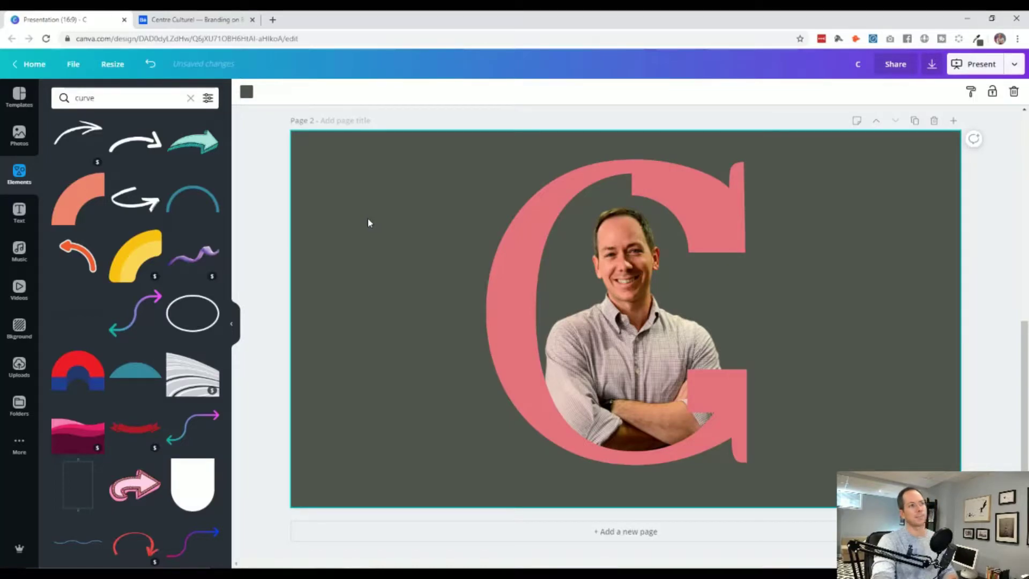
Step: Move the lower pink rectangle out to the right of the C and place a duplicate of the cropped arc over the photo's chest
{"action": "left_click_drag", "start_coordinate": [697, 389], "coordinate": [866, 329]}
{"action": "left_click", "coordinate": [692, 230]}
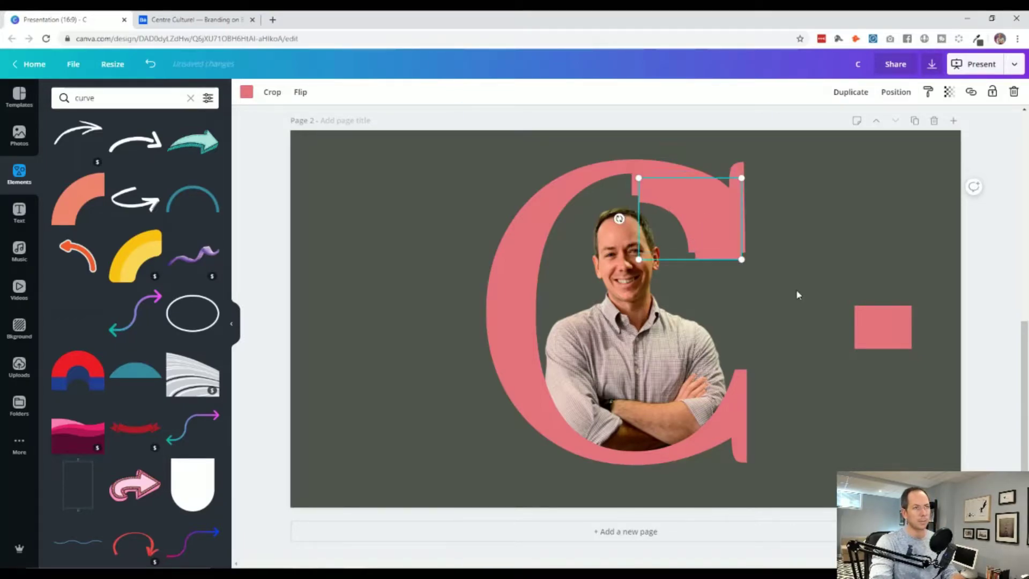
{"action": "left_click_drag", "start_coordinate": [715, 239], "coordinate": [683, 361]}
Step: Try to rotate the duplicate arc a quarter turn clockwise and fit it against the lower serif
{"action": "left_click_drag", "start_coordinate": [589, 356], "coordinate": [658, 279]}
{"action": "left_click_drag", "start_coordinate": [667, 361], "coordinate": [707, 399]}
{"action": "left_click", "coordinate": [413, 410]}
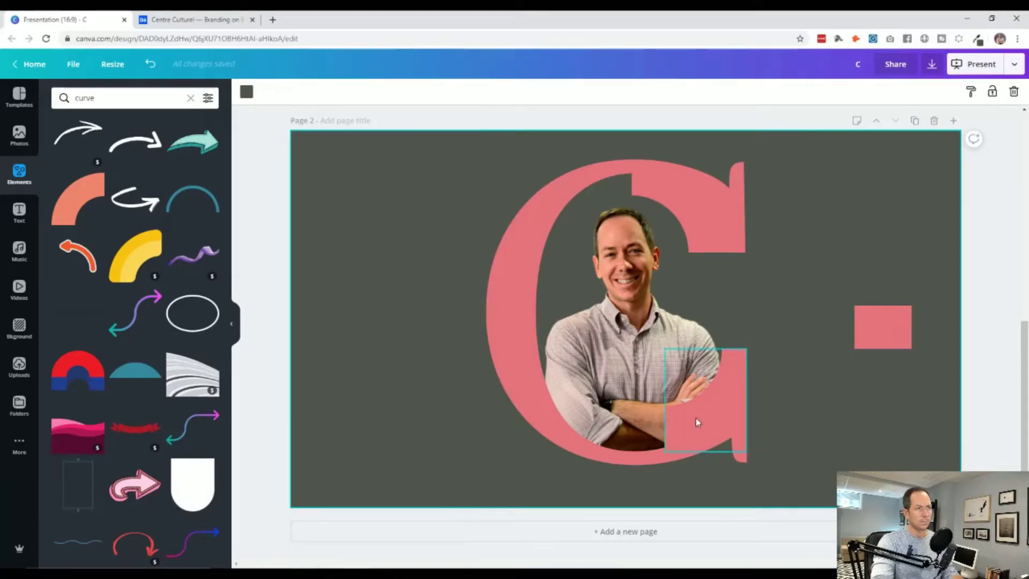
{"action": "key", "text": "ctrl+z"}
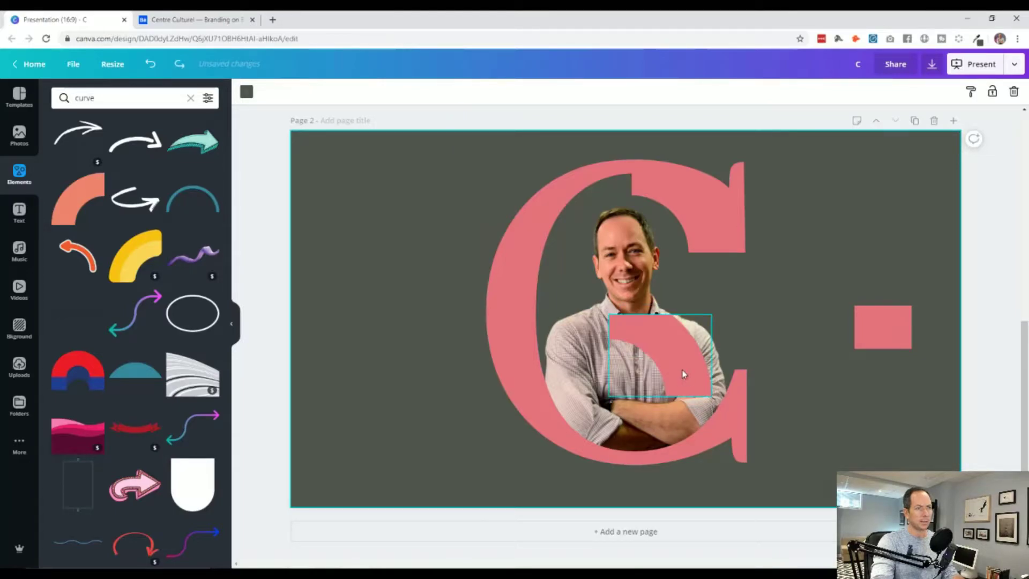
Step: Flip the duplicate arc vertically and set it against the lower serif, with its inner end aligned under the upper arc's end
{"action": "left_click_drag", "start_coordinate": [683, 370], "coordinate": [690, 362]}
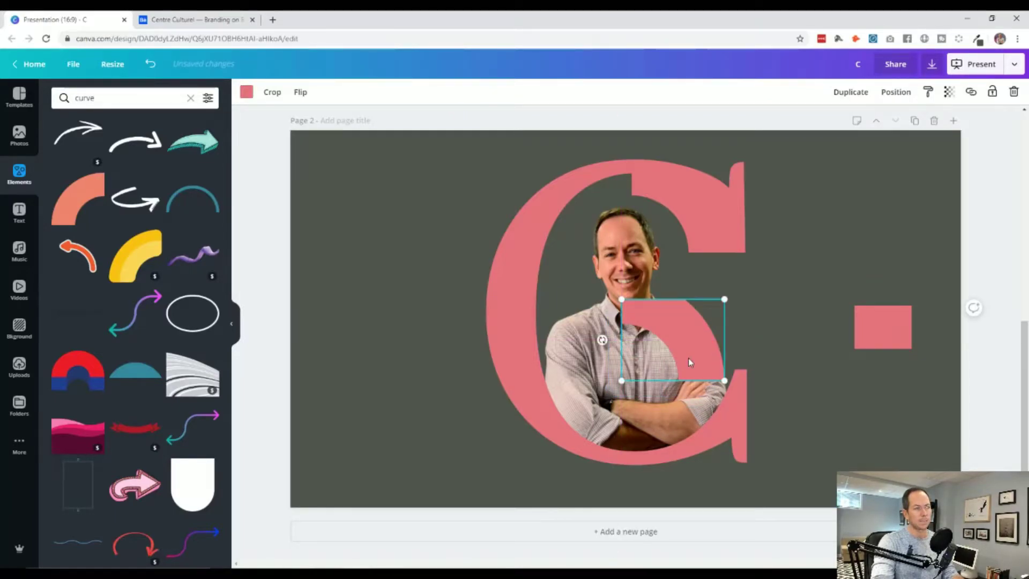
{"action": "left_click", "coordinate": [300, 94]}
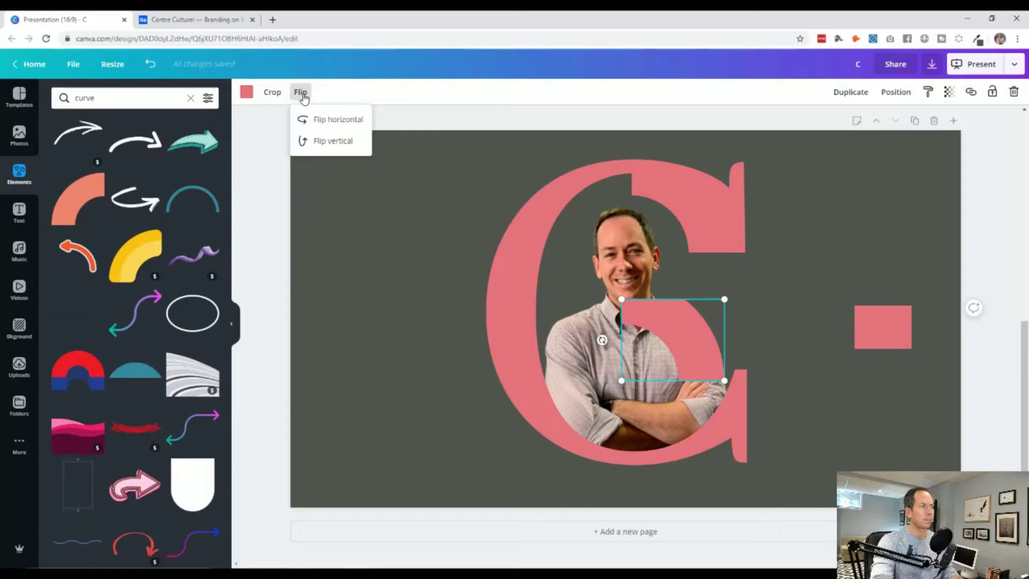
{"action": "left_click", "coordinate": [325, 122]}
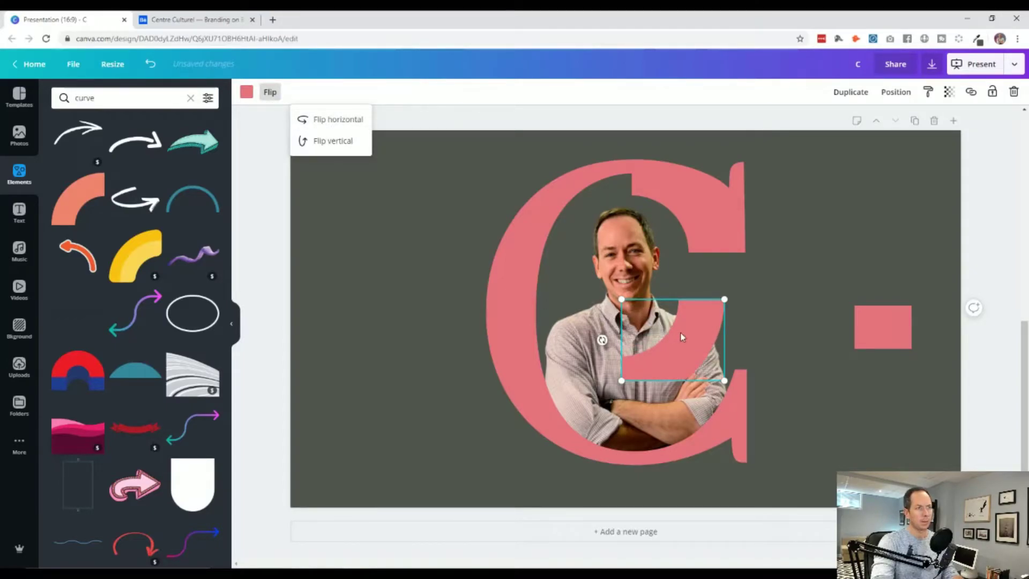
{"action": "left_click_drag", "start_coordinate": [680, 335], "coordinate": [677, 433]}
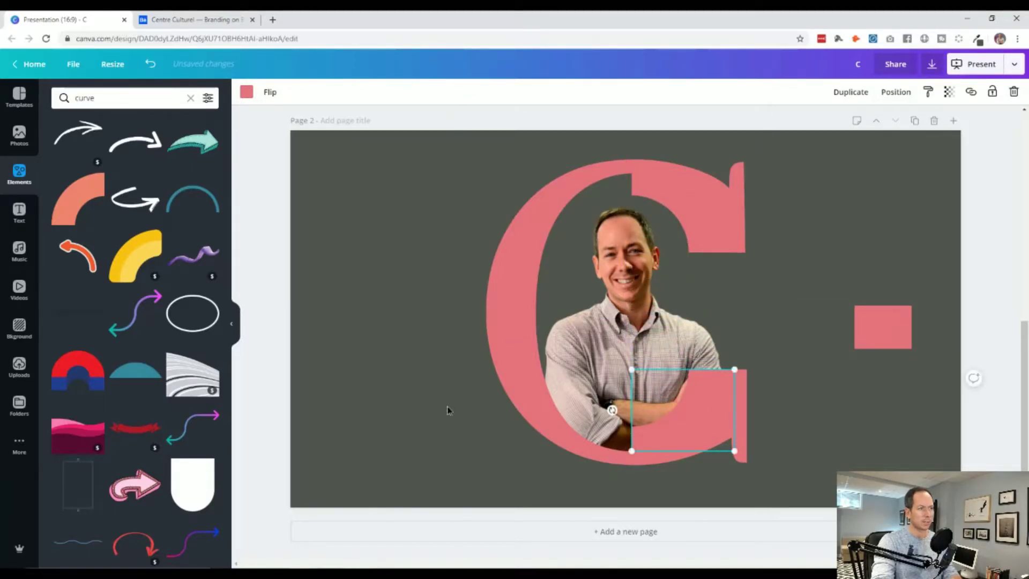
{"action": "left_click", "coordinate": [482, 405]}
{"action": "left_click", "coordinate": [732, 407]}
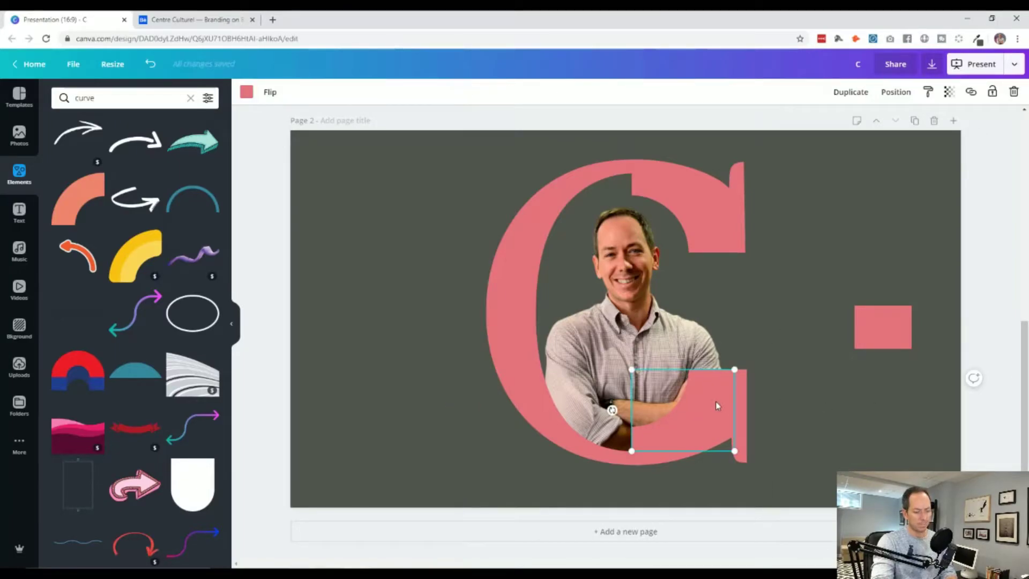
{"action": "left_click", "coordinate": [907, 413]}
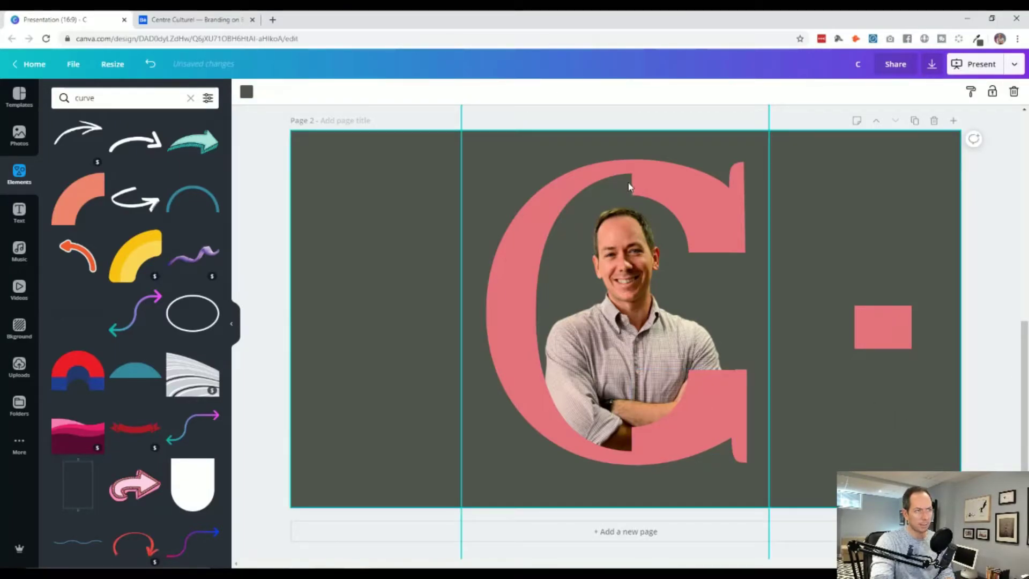
Step: Check the alignment of both arcs' inner ends against a tall blue copy of the pink rectangle, and delete the copy
{"action": "left_click", "coordinate": [892, 336]}
{"action": "key", "text": "ctrl+d"}
{"action": "left_click_drag", "start_coordinate": [883, 343], "coordinate": [597, 453]}
{"action": "left_click", "coordinate": [247, 92]}
{"action": "left_click", "coordinate": [63, 254]}
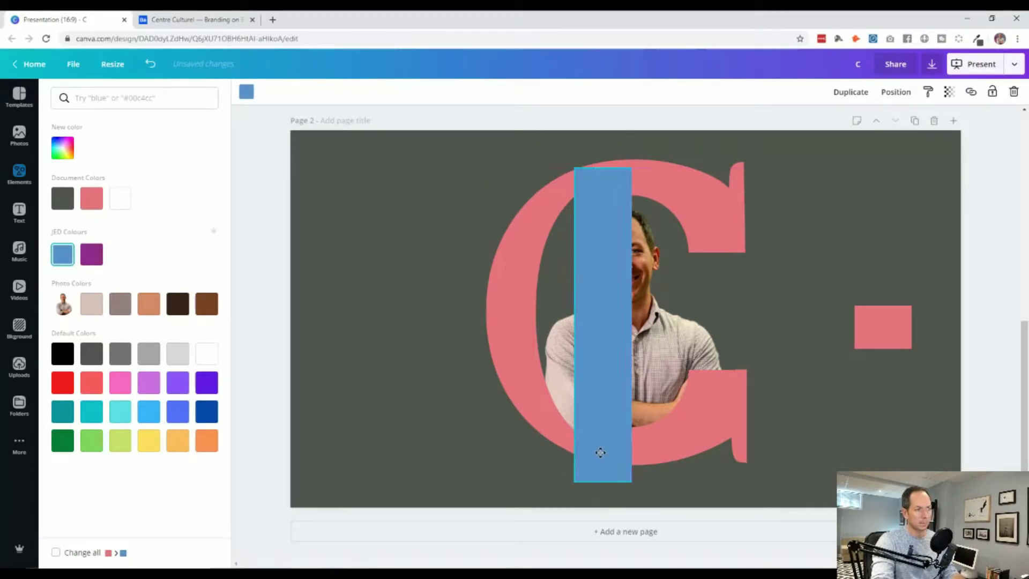
{"action": "left_click_drag", "start_coordinate": [613, 408], "coordinate": [471, 384]}
{"action": "key", "text": "Delete"}
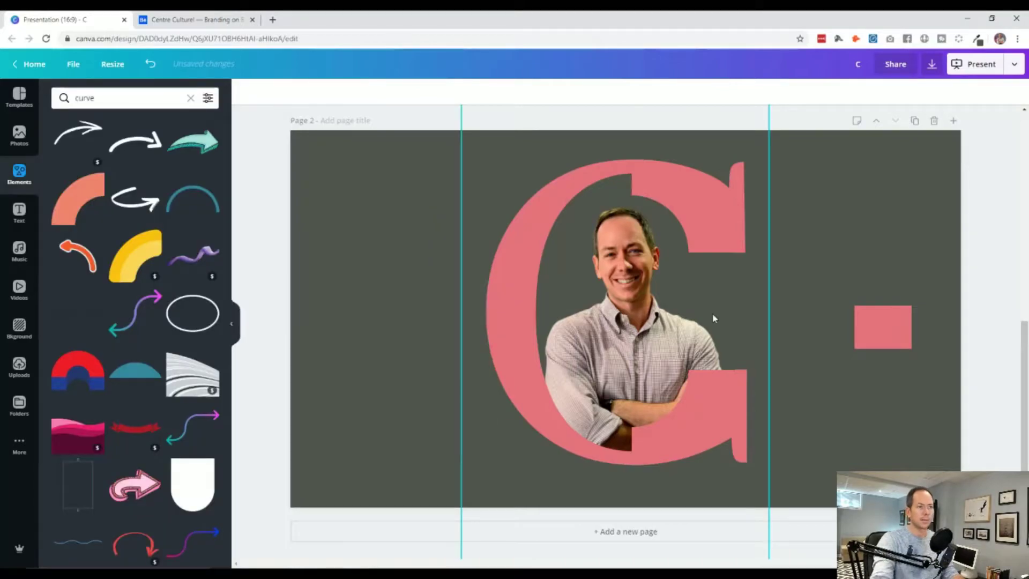
Step: Cover the seam between the lower arc and the C's bottom curve with a small resized copy of the pink rectangle
{"action": "left_click", "coordinate": [709, 382]}
{"action": "left_click", "coordinate": [852, 432]}
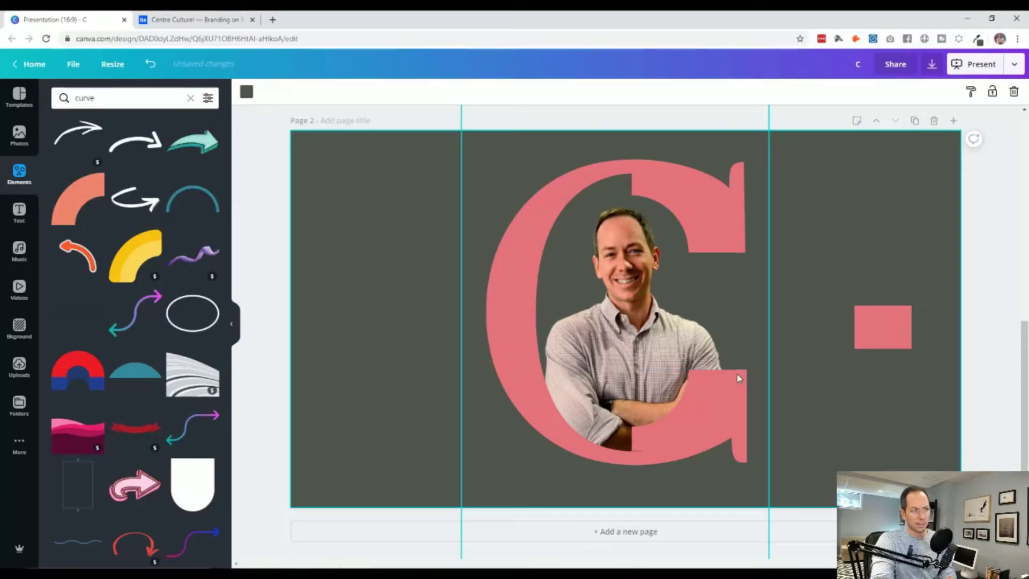
{"action": "left_click", "coordinate": [670, 425]}
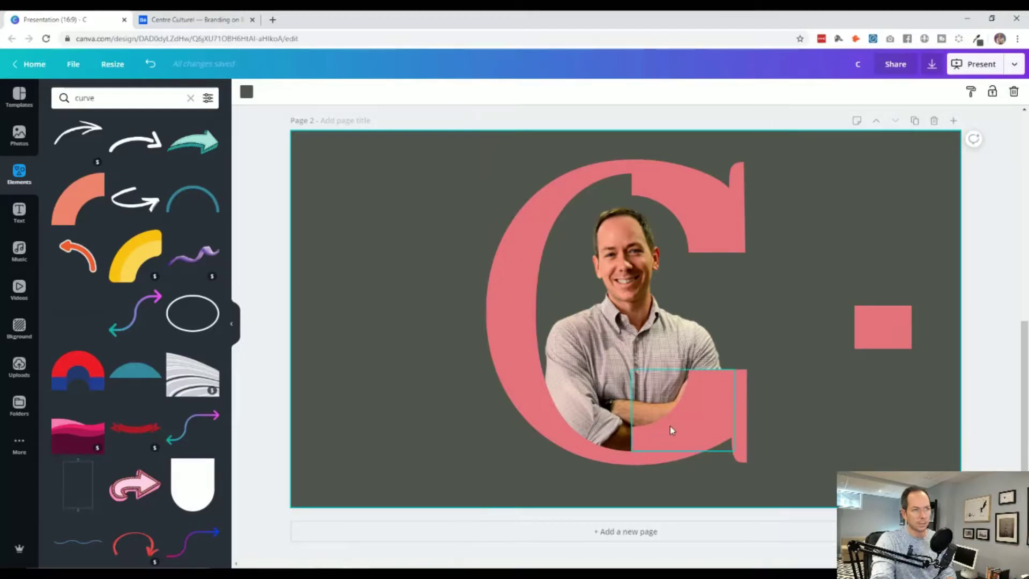
{"action": "left_click", "coordinate": [880, 342]}
{"action": "left_click_drag", "start_coordinate": [880, 323], "coordinate": [652, 459]}
{"action": "key", "text": "ctrl+d"}
{"action": "left_click", "coordinate": [849, 396]}
{"action": "left_click", "coordinate": [721, 392]}
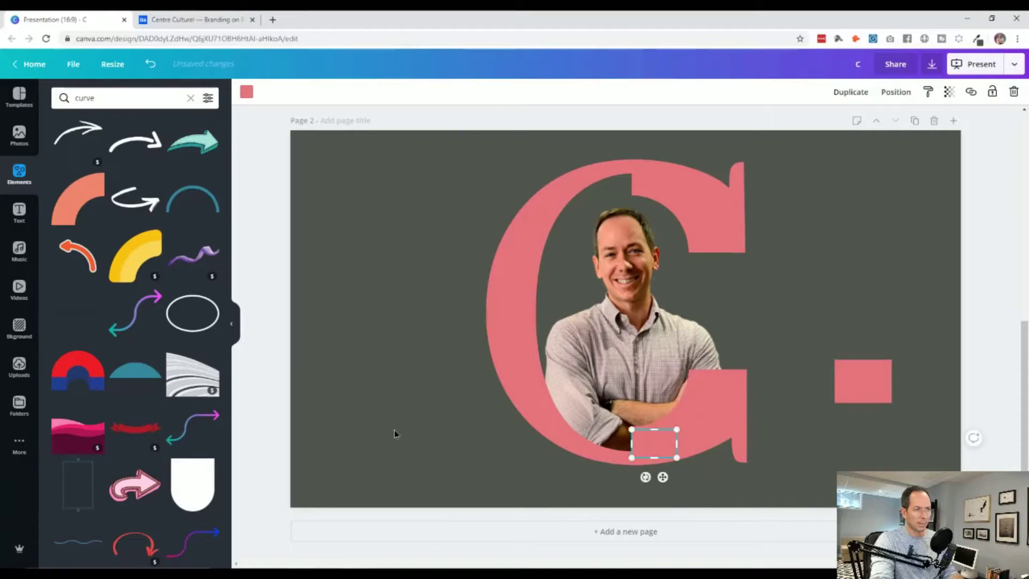
{"action": "left_click", "coordinate": [395, 433]}
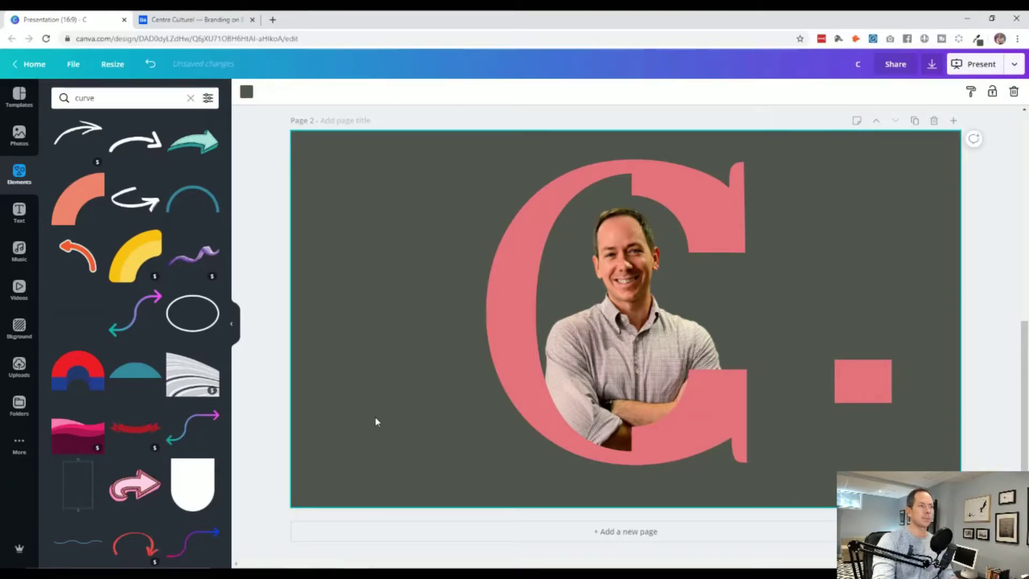
Step: Compare with the reference posters on page 1, move the spare pink rectangle higher beside the C, and duplicate page 2
{"action": "scroll", "coordinate": [439, 408], "scroll_direction": "up", "scroll_amount": 5}
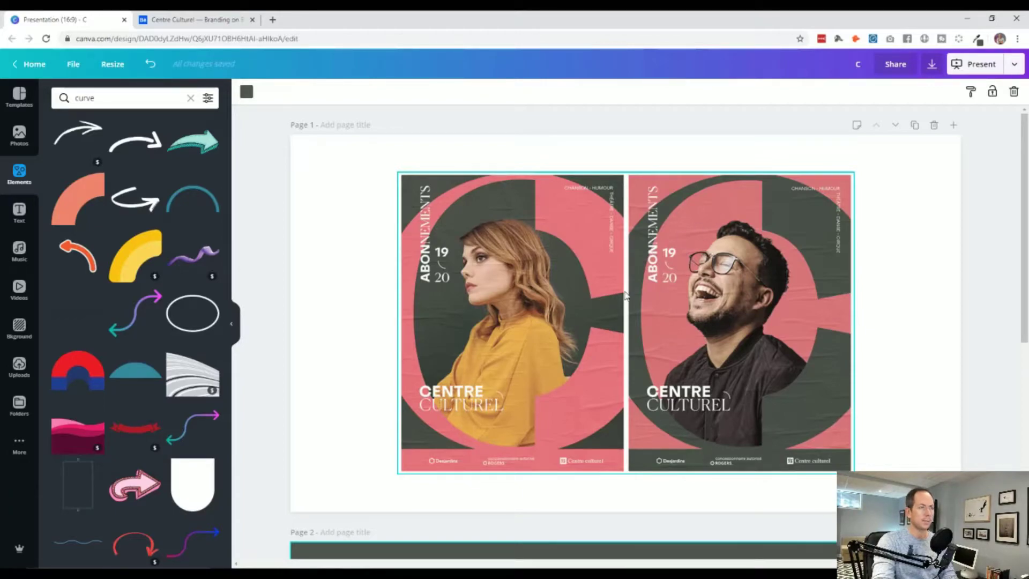
{"action": "scroll", "coordinate": [488, 339], "scroll_direction": "down", "scroll_amount": 5}
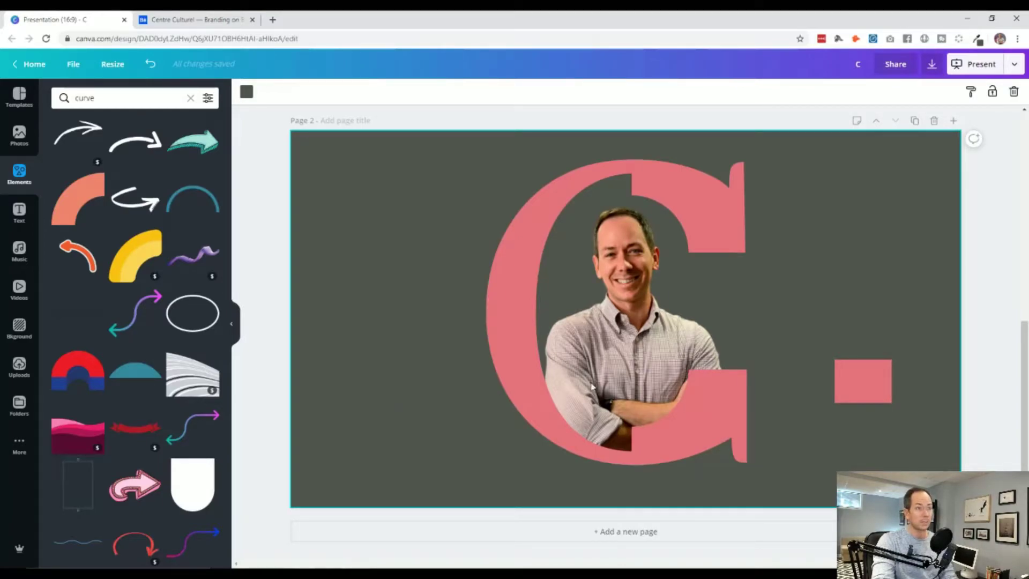
{"action": "left_click_drag", "start_coordinate": [873, 387], "coordinate": [870, 275]}
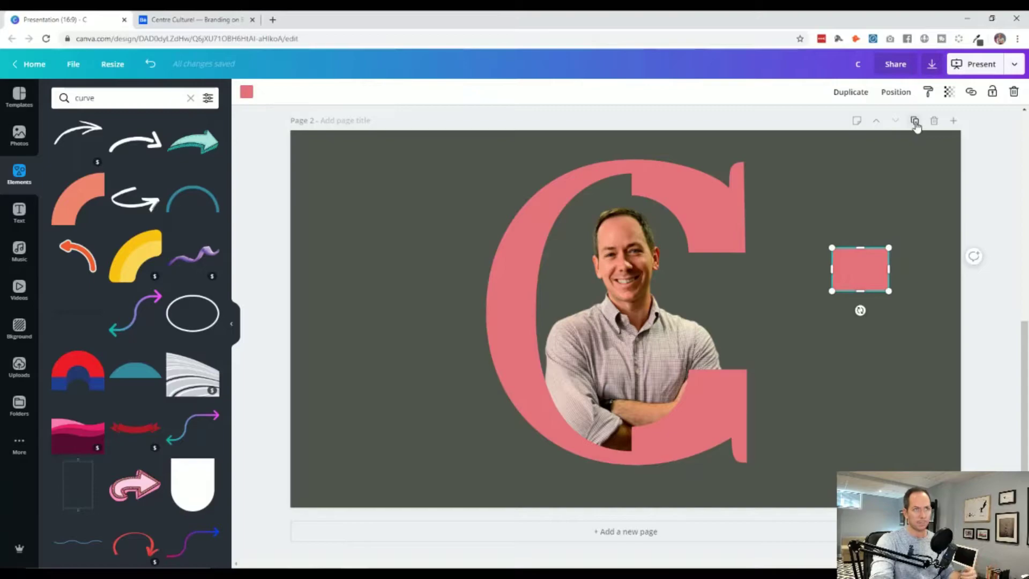
{"action": "left_click", "coordinate": [915, 121]}
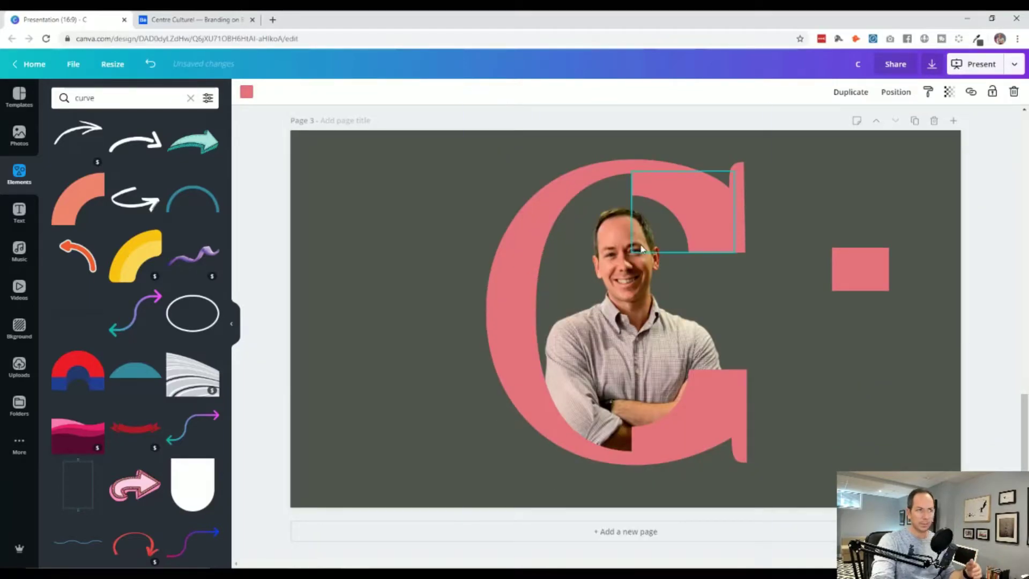
Step: Compare pages 2 and 3, and move the spare pink rectangle on page 3 over the C's upper serif
{"action": "scroll", "coordinate": [793, 355], "scroll_direction": "up", "scroll_amount": 8}
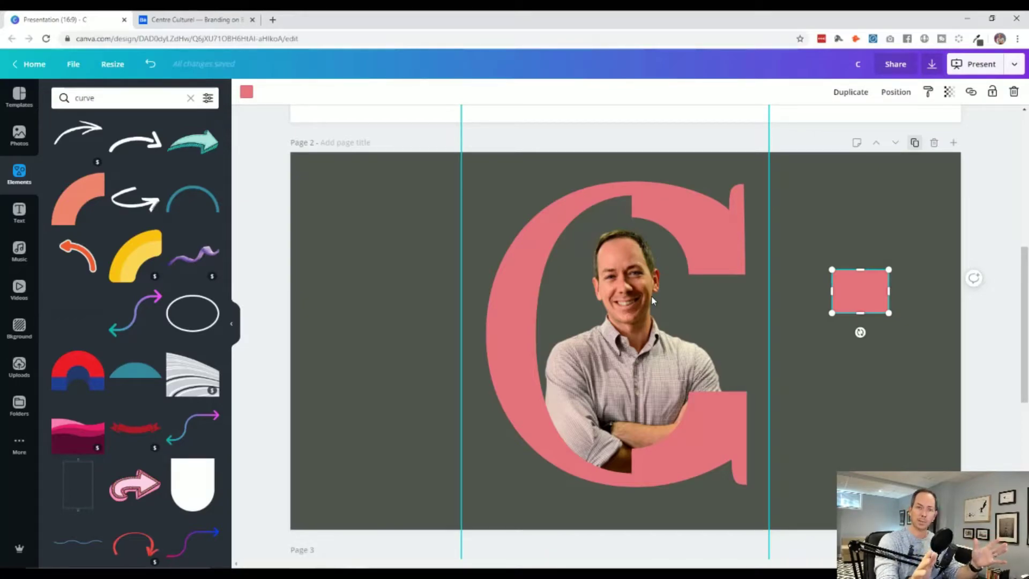
{"action": "scroll", "coordinate": [648, 306], "scroll_direction": "down", "scroll_amount": 8}
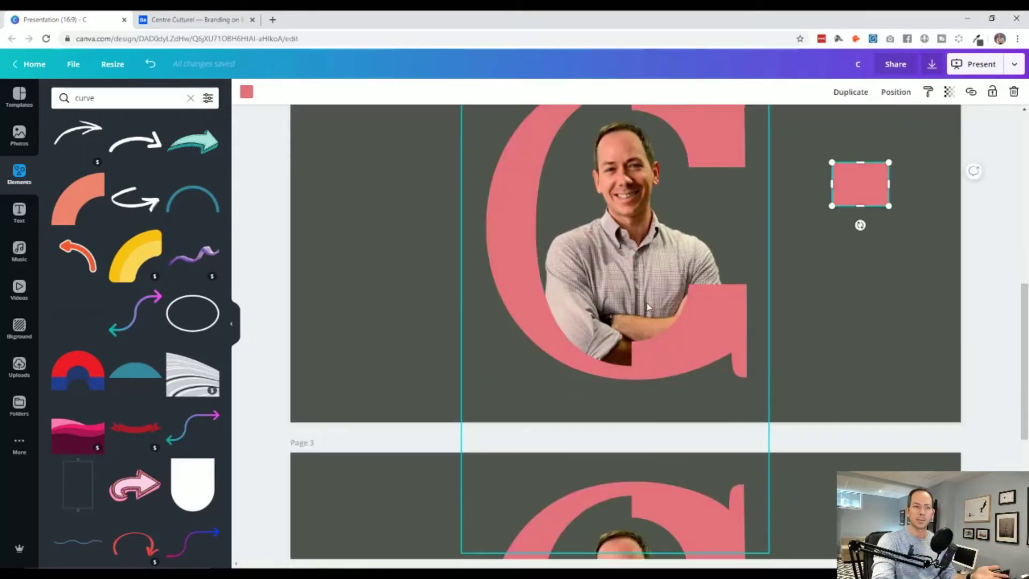
{"action": "scroll", "coordinate": [850, 398], "scroll_direction": "up", "scroll_amount": 5}
{"action": "scroll", "coordinate": [839, 394], "scroll_direction": "down", "scroll_amount": 5}
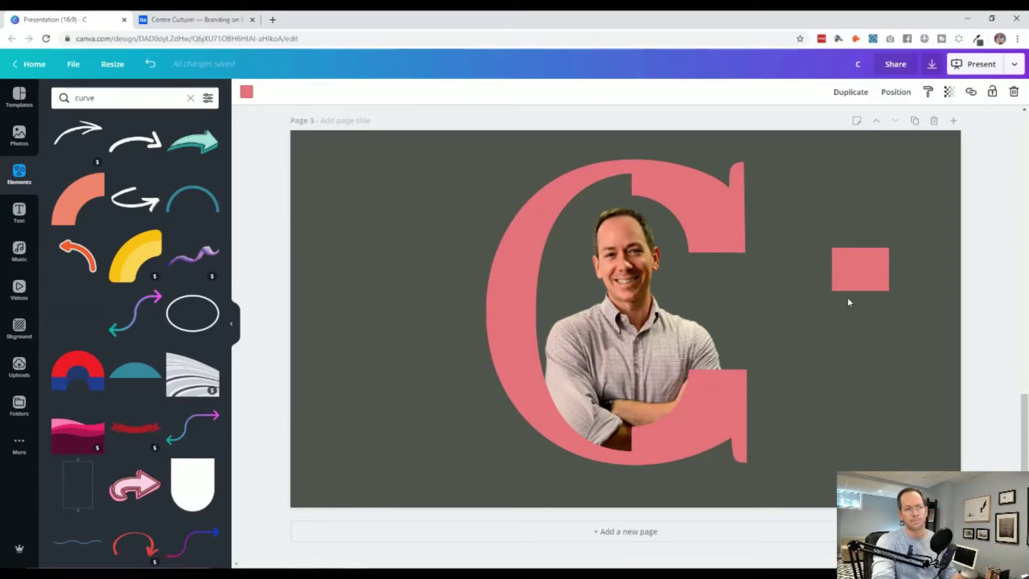
{"action": "left_click_drag", "start_coordinate": [852, 260], "coordinate": [710, 174]}
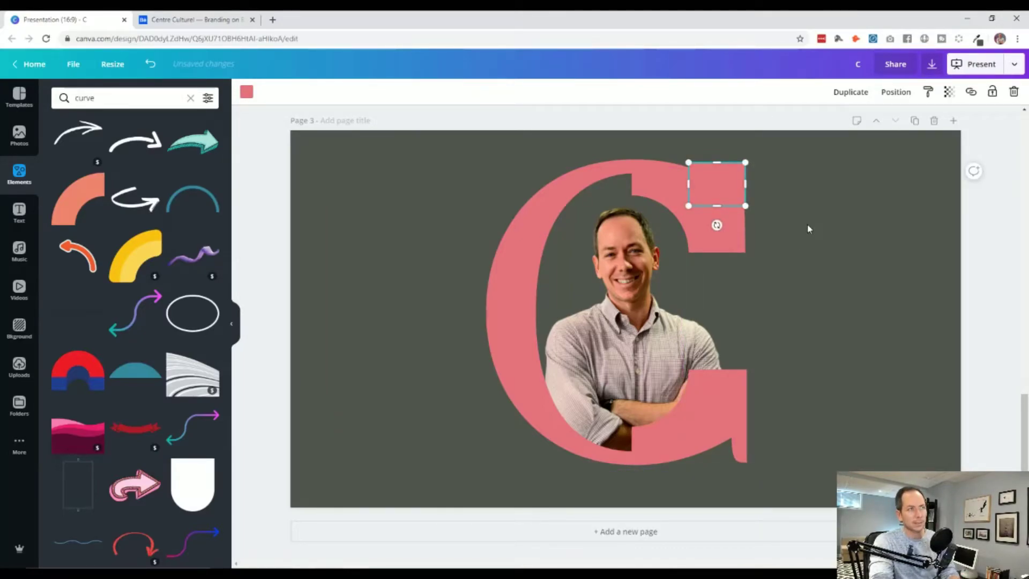
{"action": "left_click", "coordinate": [792, 225]}
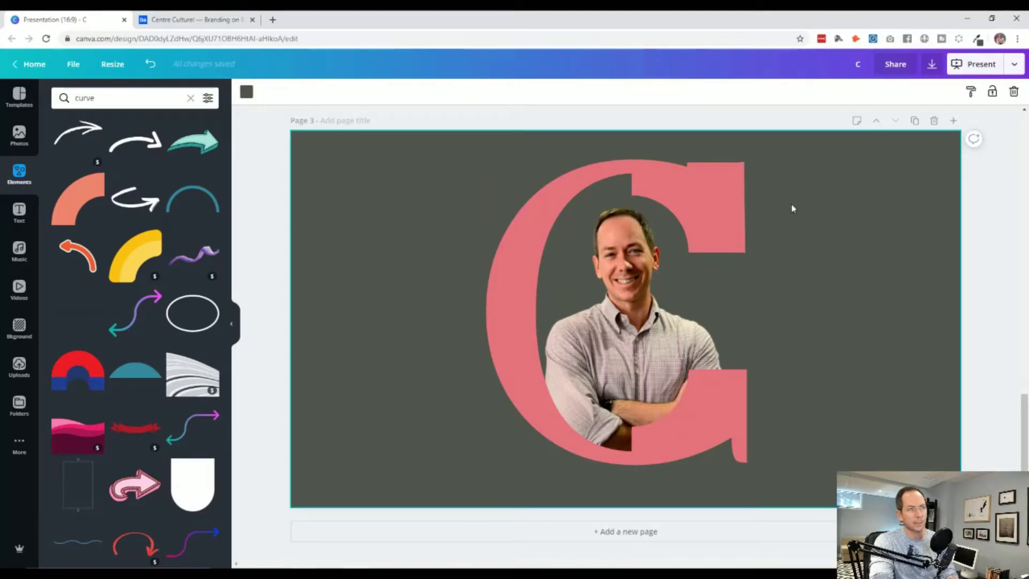
Step: Bring the pink rectangle over the upper serif on page 3 to the front of the layer stack
{"action": "left_click", "coordinate": [734, 191]}
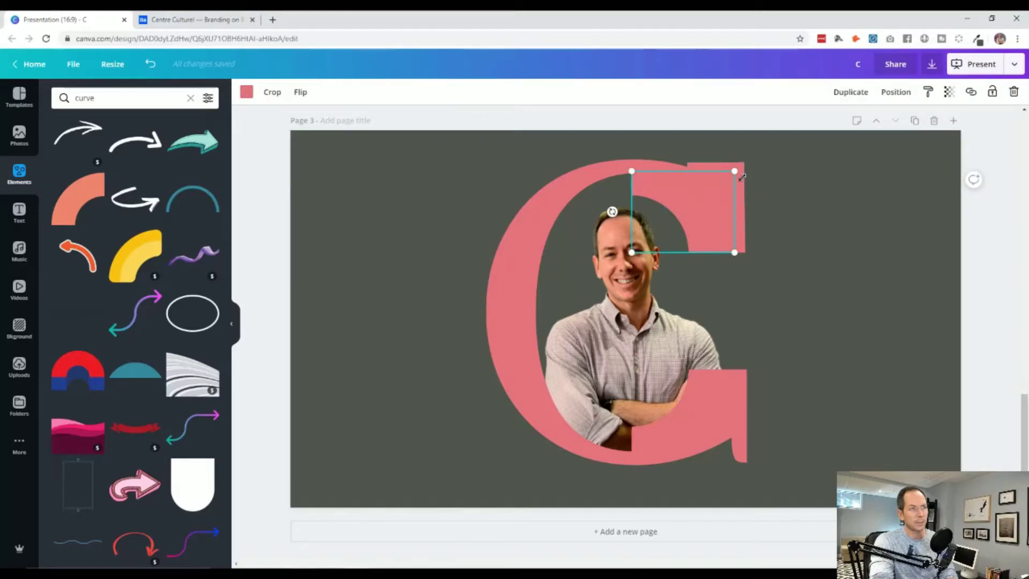
{"action": "left_click", "coordinate": [756, 176]}
{"action": "left_click", "coordinate": [732, 183]}
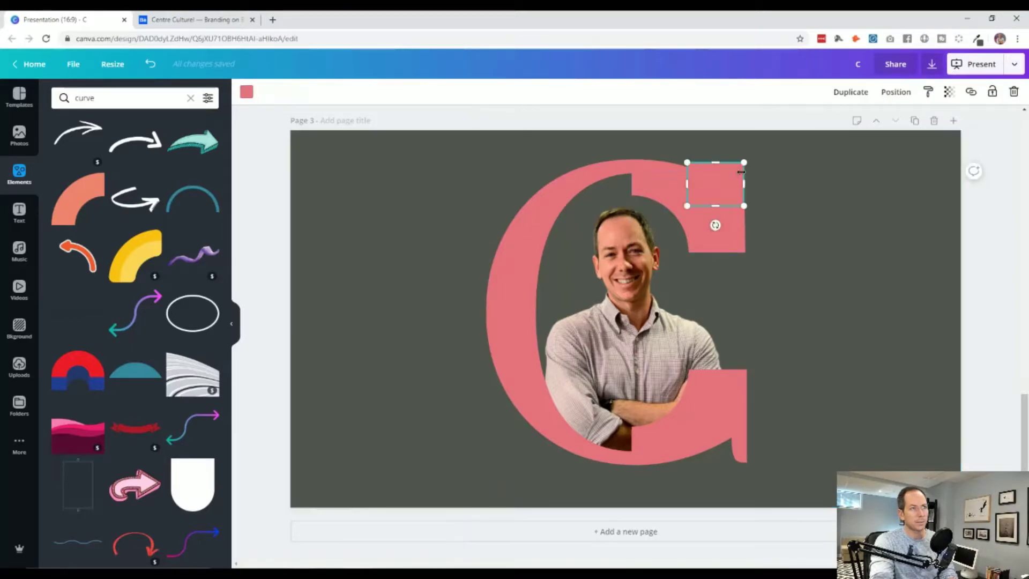
{"action": "left_click", "coordinate": [784, 186]}
{"action": "left_click", "coordinate": [713, 174]}
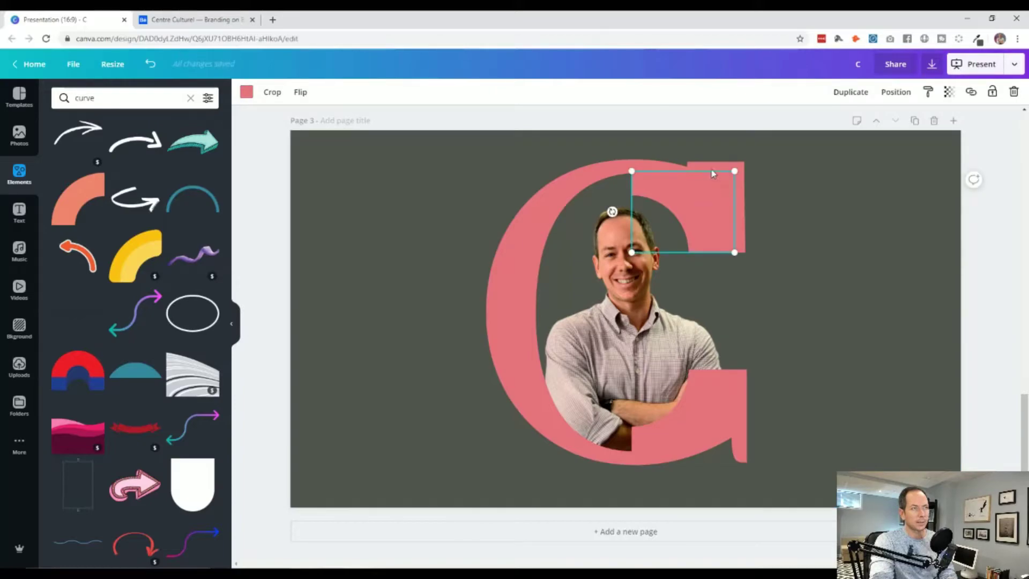
{"action": "right_click", "coordinate": [705, 168]}
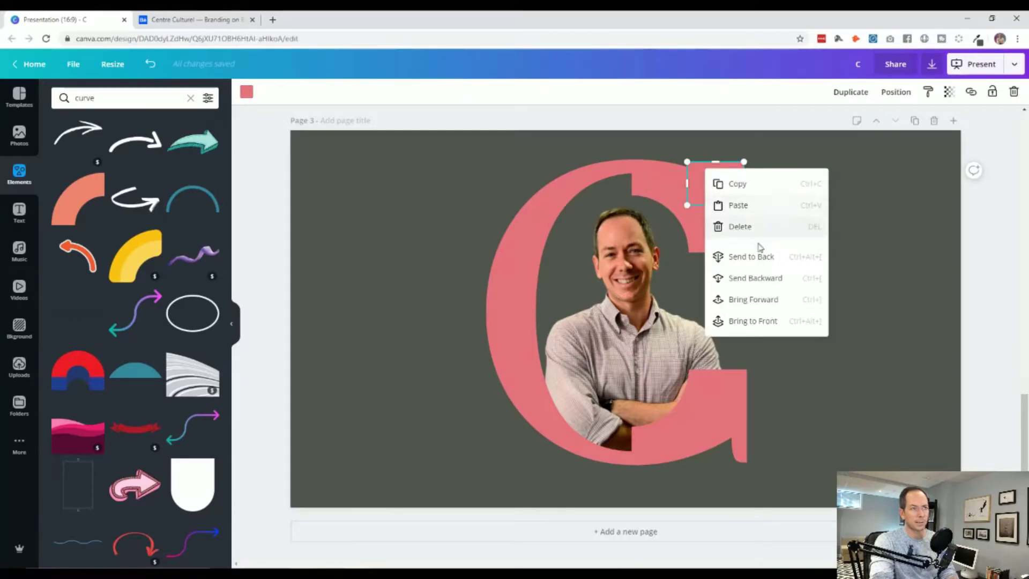
{"action": "left_click", "coordinate": [768, 321]}
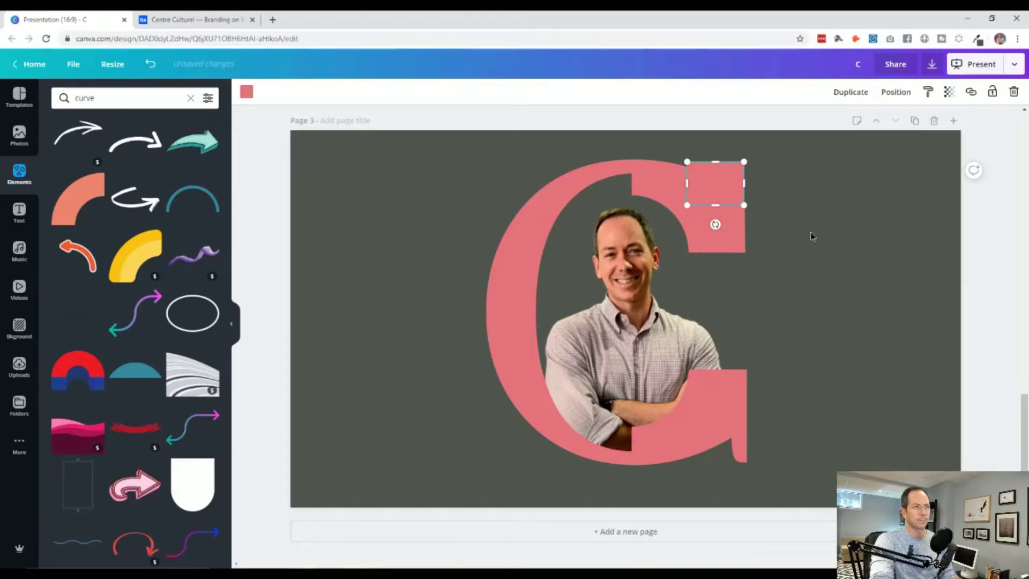
Step: Reshape the rectangle into a thin bar reaching from the upper arc's inner end to the serif, level with the C's upper edge
{"action": "left_click_drag", "start_coordinate": [686, 182], "coordinate": [634, 186]}
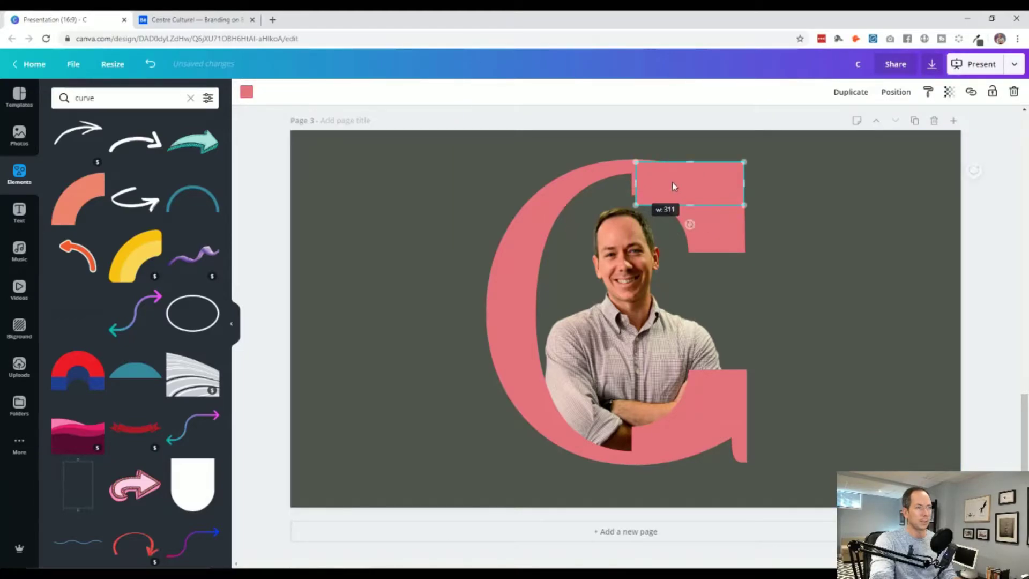
{"action": "left_click_drag", "start_coordinate": [692, 161], "coordinate": [690, 160]}
{"action": "left_click", "coordinate": [850, 225]}
{"action": "left_click", "coordinate": [658, 197]}
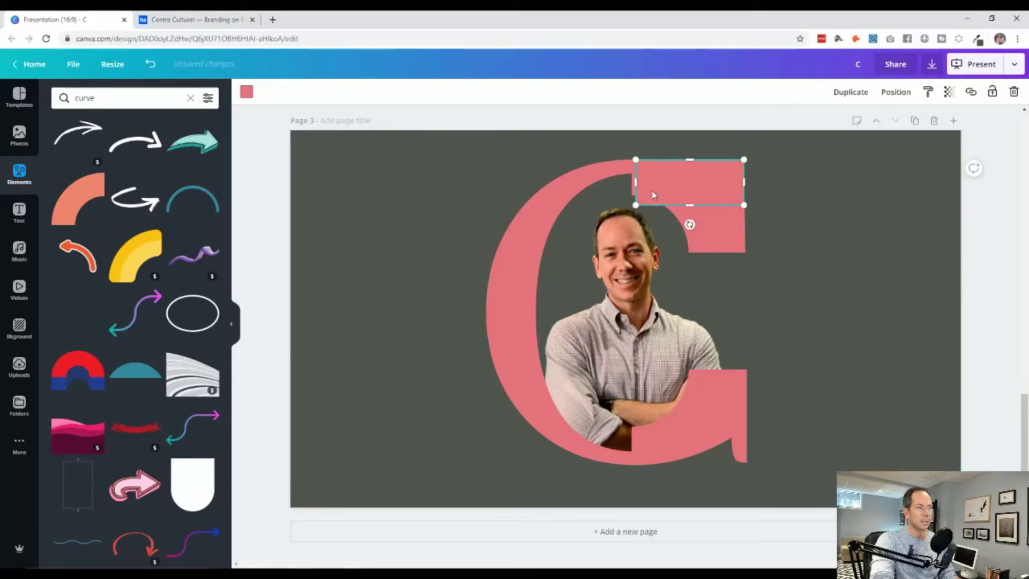
{"action": "left_click_drag", "start_coordinate": [638, 182], "coordinate": [633, 182]}
{"action": "left_click", "coordinate": [851, 213]}
{"action": "left_click", "coordinate": [701, 198]}
{"action": "left_click_drag", "start_coordinate": [690, 204], "coordinate": [689, 195]}
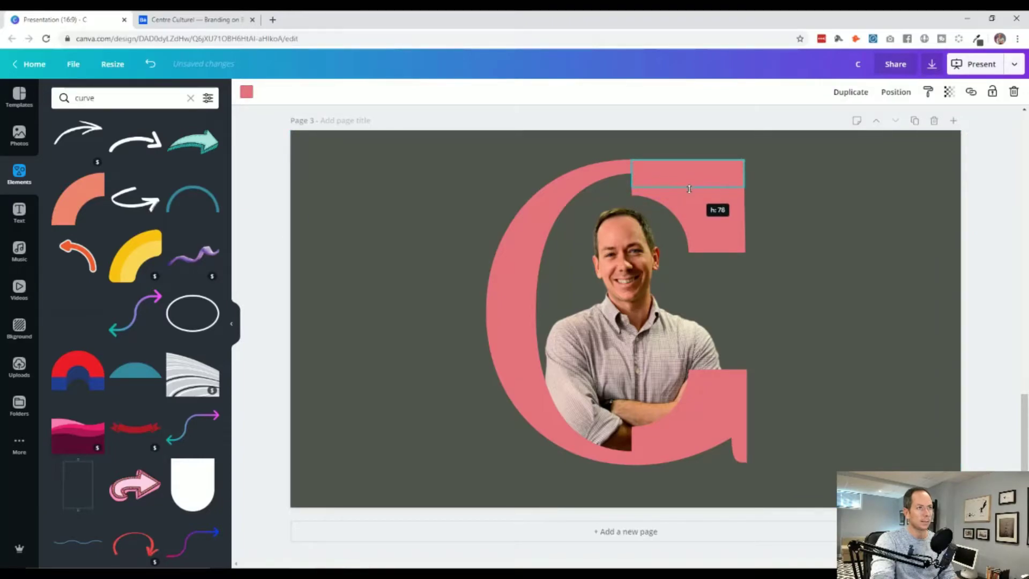
{"action": "left_click", "coordinate": [850, 230]}
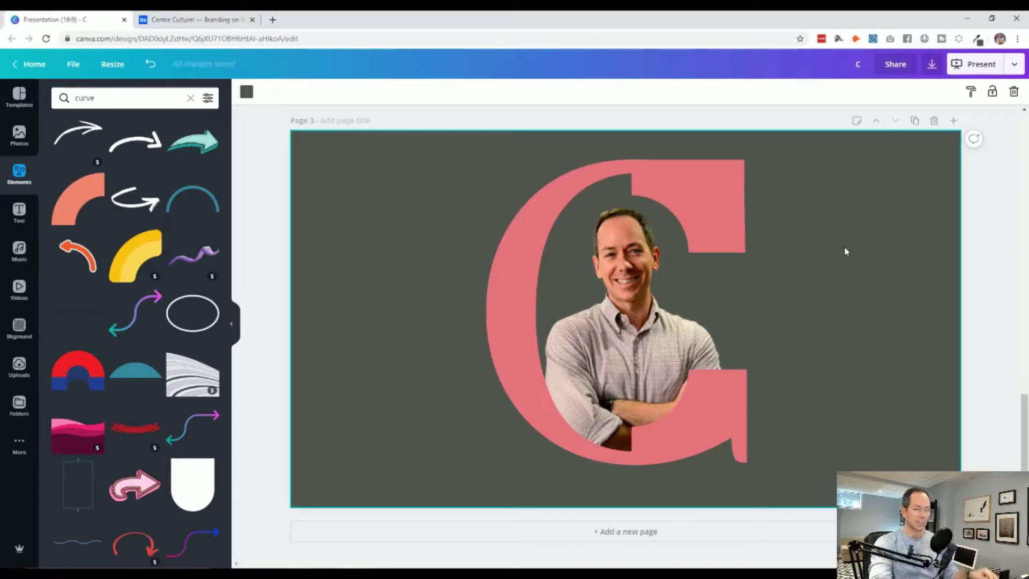
Step: Place a copy of the bar over the lower serif and nudge it up level with the C's bottom edge
{"action": "left_click_drag", "start_coordinate": [712, 179], "coordinate": [704, 453]}
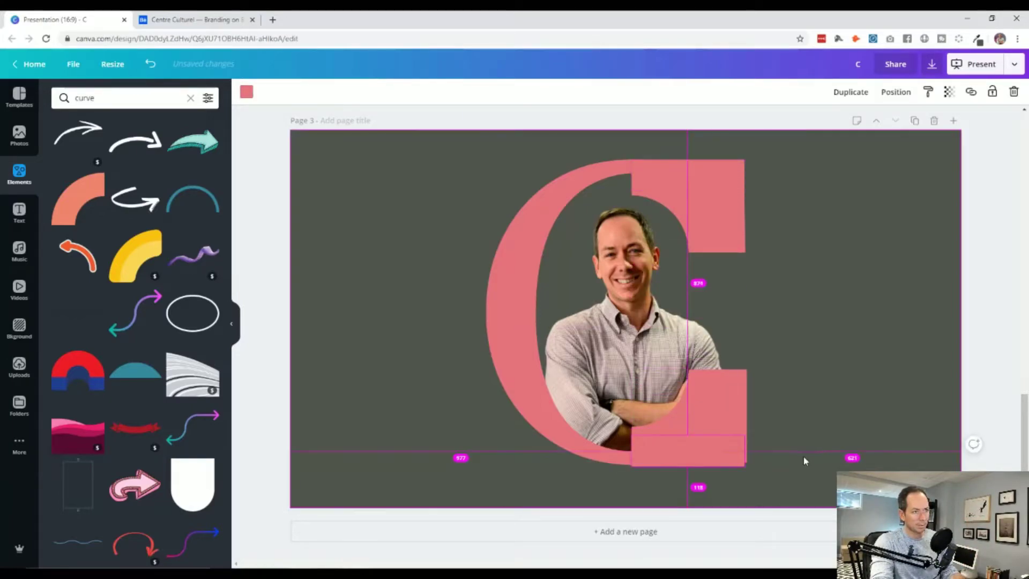
{"action": "left_click", "coordinate": [808, 448]}
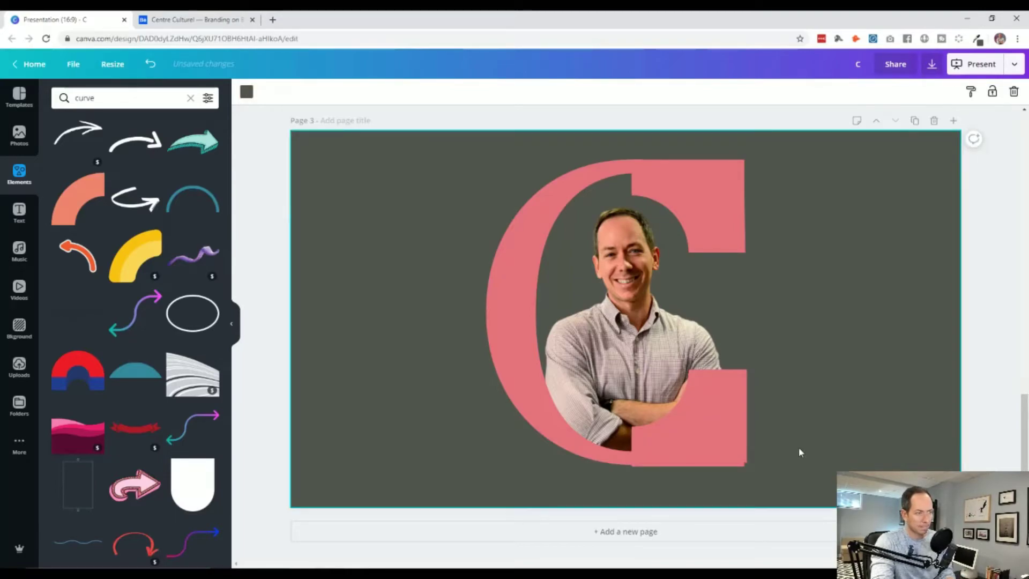
{"action": "left_click", "coordinate": [705, 457]}
{"action": "key", "text": "Up"}
{"action": "key", "text": "Up"}
{"action": "key", "text": "Up"}
{"action": "key", "text": "Up"}
{"action": "key", "text": "Up"}
{"action": "key", "text": "Up"}
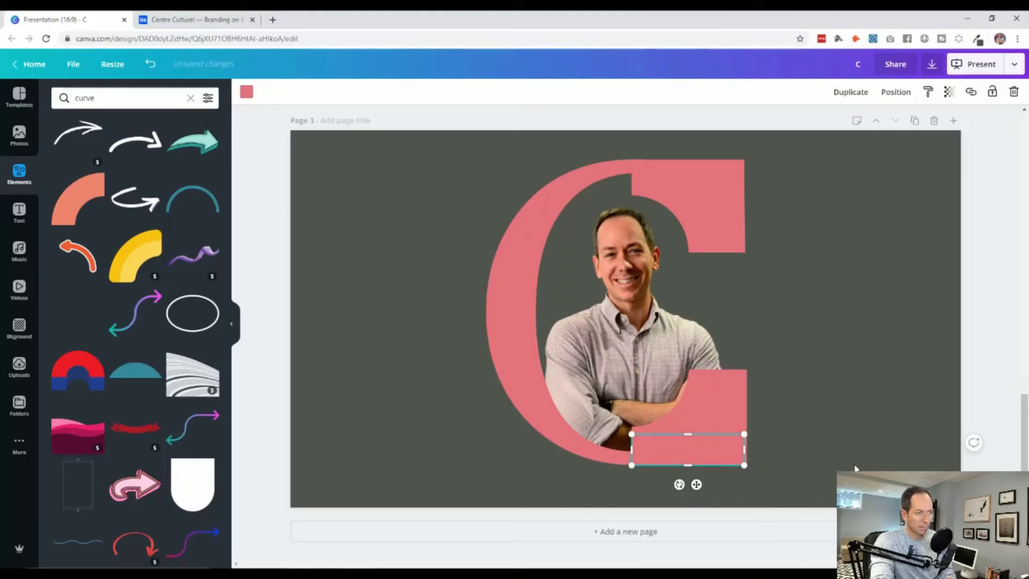
{"action": "left_click", "coordinate": [855, 467]}
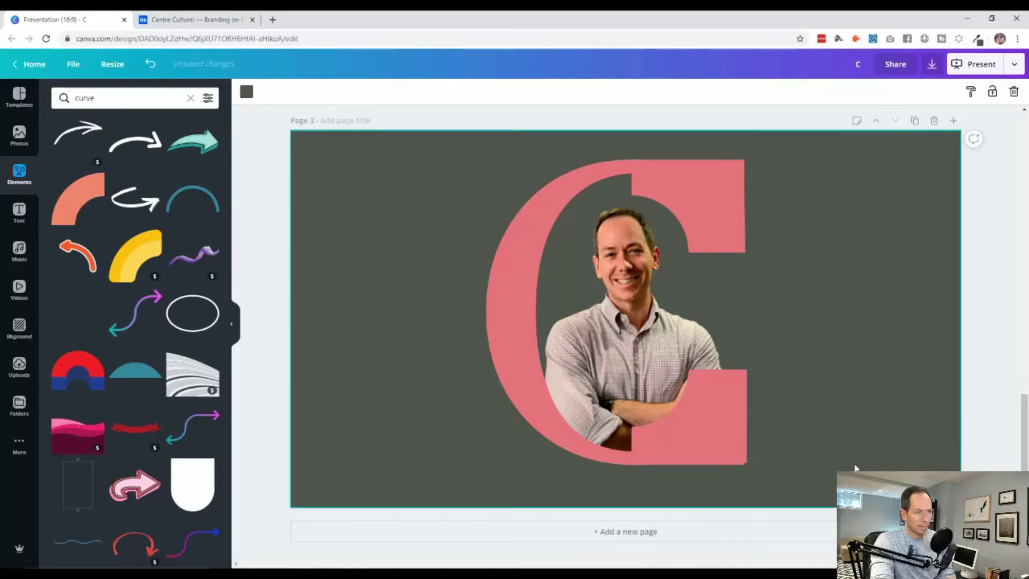
Step: Widen the lower bar to about 327 so it reaches the lower serif's outer edge
{"action": "left_click", "coordinate": [713, 462]}
{"action": "left_click", "coordinate": [786, 461]}
{"action": "left_click", "coordinate": [713, 464]}
{"action": "left_click", "coordinate": [715, 455]}
{"action": "left_click", "coordinate": [716, 451]}
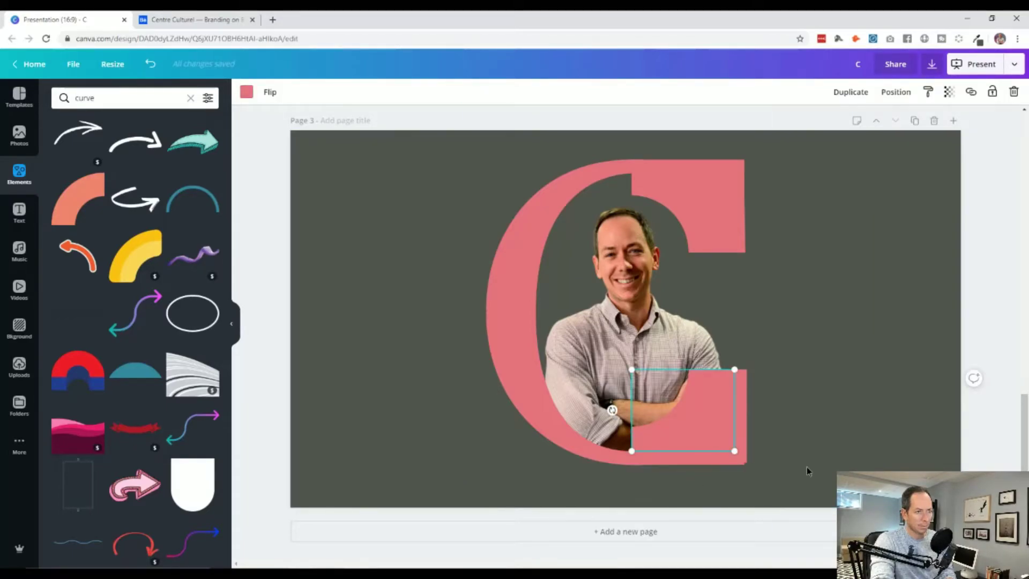
{"action": "left_click", "coordinate": [732, 463]}
{"action": "left_click_drag", "start_coordinate": [743, 452], "coordinate": [746, 453]}
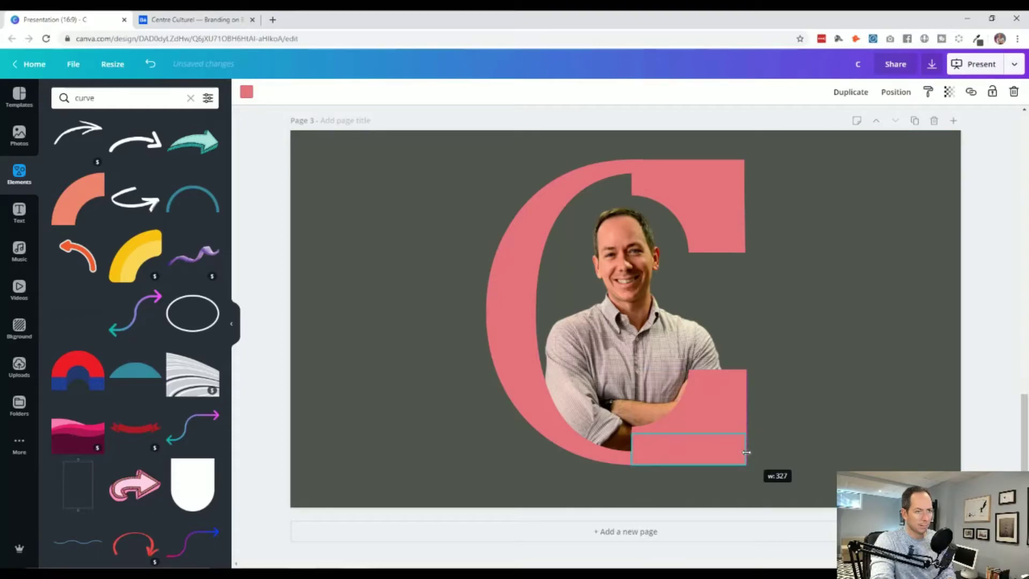
{"action": "left_click", "coordinate": [780, 451]}
{"action": "left_click", "coordinate": [744, 450]}
{"action": "left_click", "coordinate": [744, 449]}
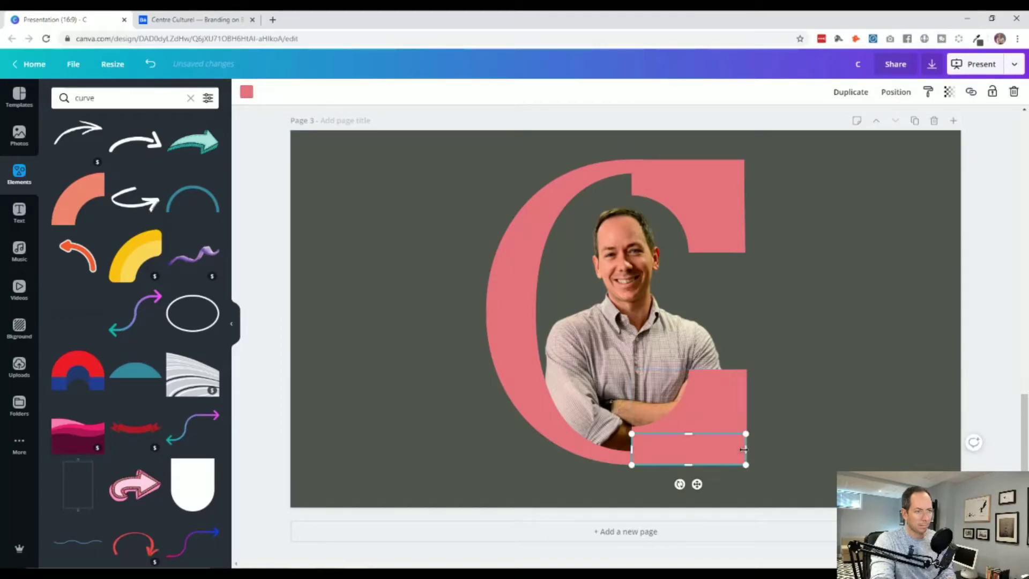
{"action": "left_click_drag", "start_coordinate": [744, 449], "coordinate": [775, 451]}
{"action": "left_click", "coordinate": [776, 451]}
Step: Extend the lower bar's inner end slightly to line up with the lower arc's inner end
{"action": "left_click", "coordinate": [714, 451]}
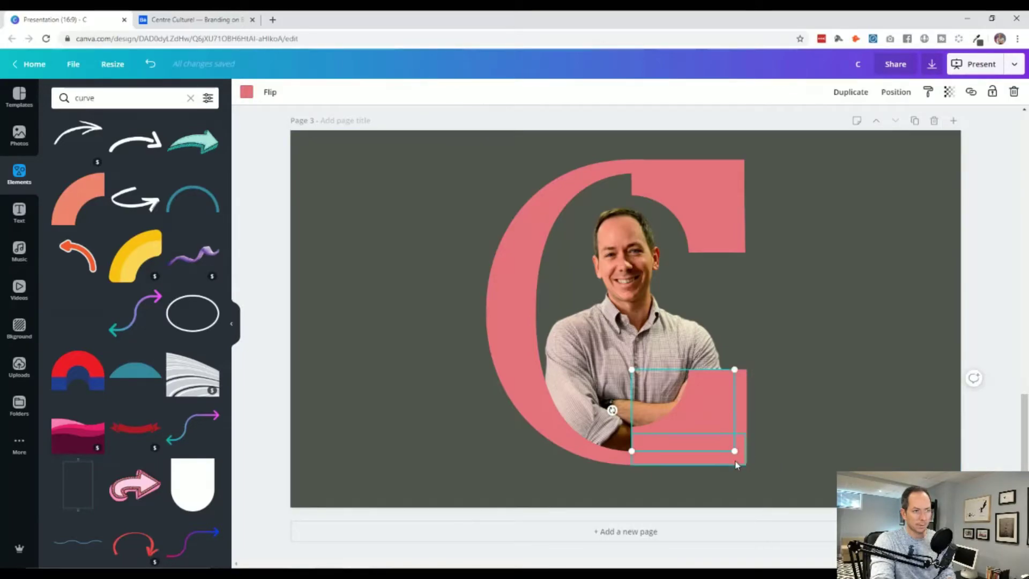
{"action": "left_click", "coordinate": [783, 465]}
{"action": "left_click", "coordinate": [735, 459]}
{"action": "left_click", "coordinate": [770, 470]}
{"action": "left_click", "coordinate": [735, 457]}
{"action": "left_click", "coordinate": [780, 462]}
{"action": "left_click", "coordinate": [742, 463]}
{"action": "left_click_drag", "start_coordinate": [634, 451], "coordinate": [632, 452]}
{"action": "left_click", "coordinate": [781, 456]}
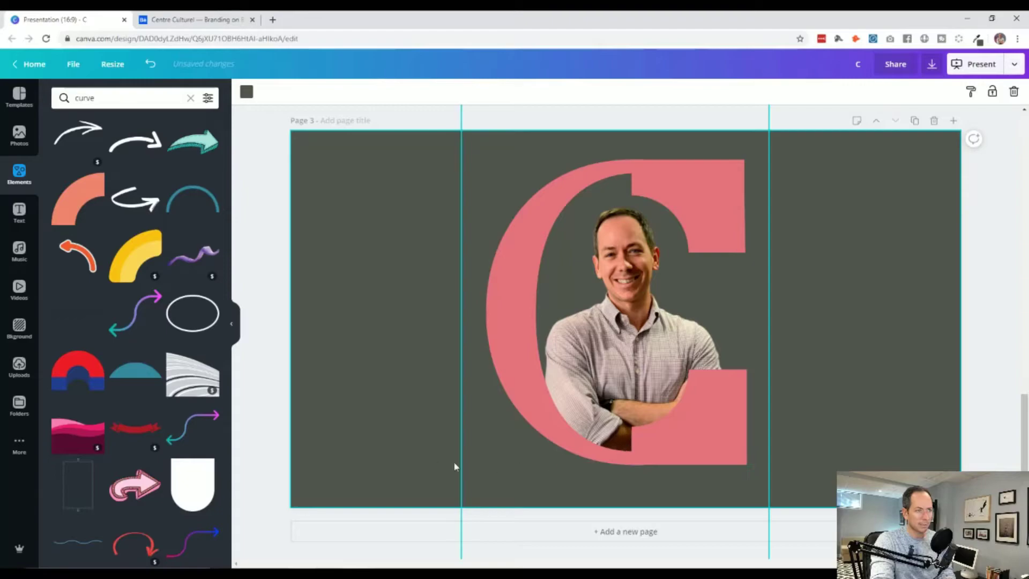
Step: Compare the squared-off C with page 2, duplicate page 2 again, and review the reference posters on page 1
{"action": "scroll", "coordinate": [462, 439], "scroll_direction": "up", "scroll_amount": 10}
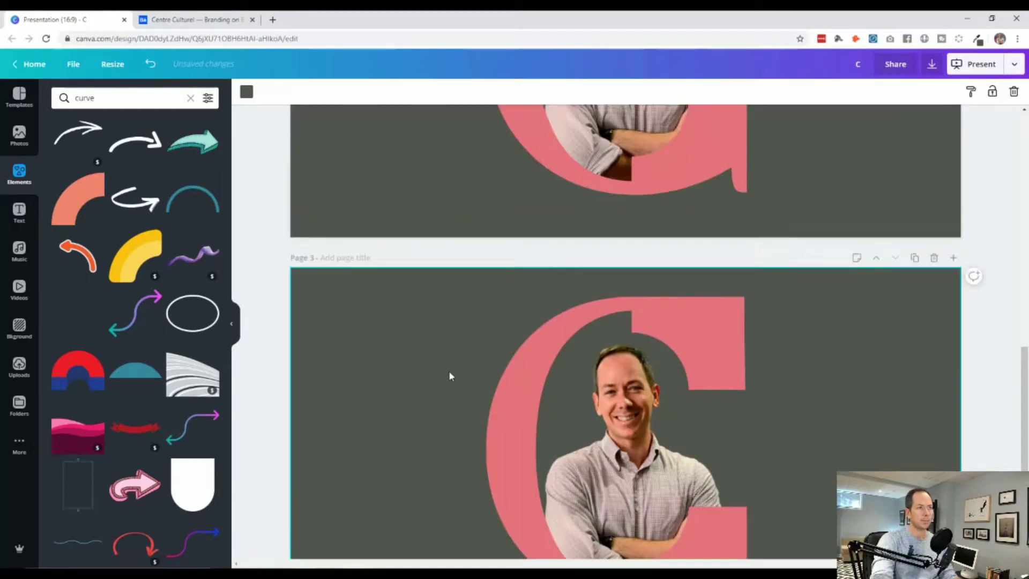
{"action": "scroll", "coordinate": [448, 367], "scroll_direction": "down", "scroll_amount": 3}
{"action": "scroll", "coordinate": [448, 367], "scroll_direction": "down", "scroll_amount": 7}
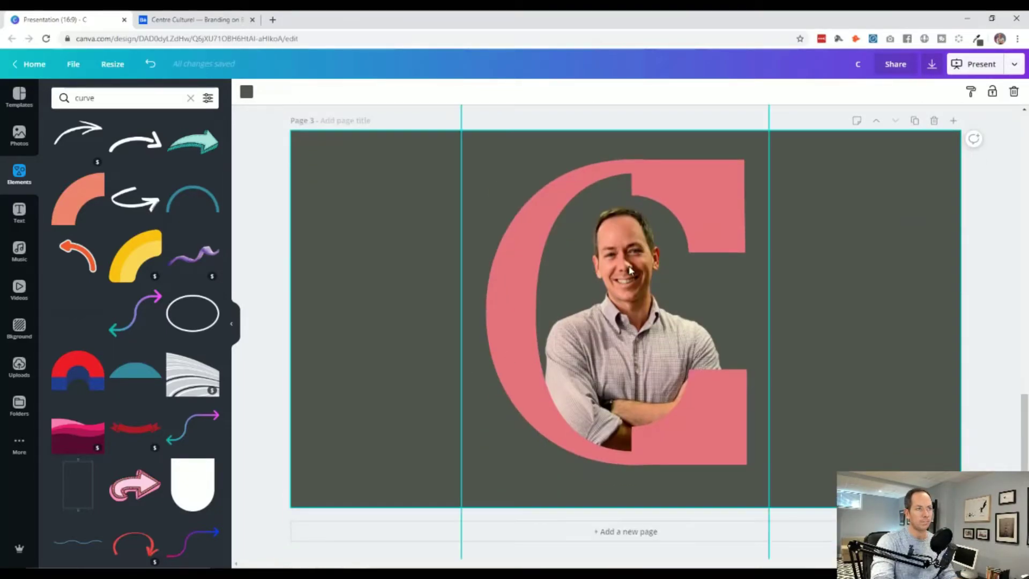
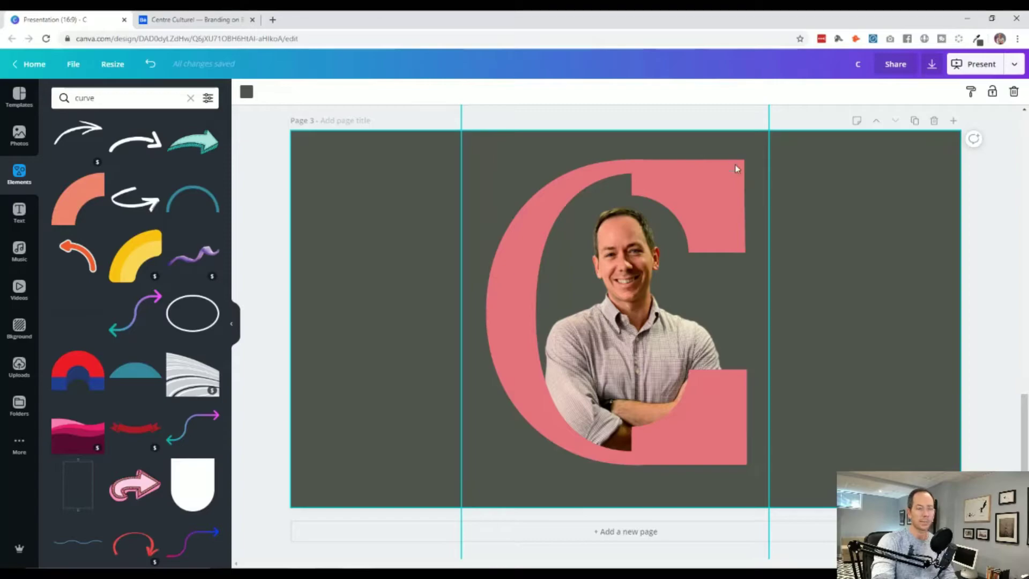
{"action": "scroll", "coordinate": [824, 213], "scroll_direction": "up", "scroll_amount": 7}
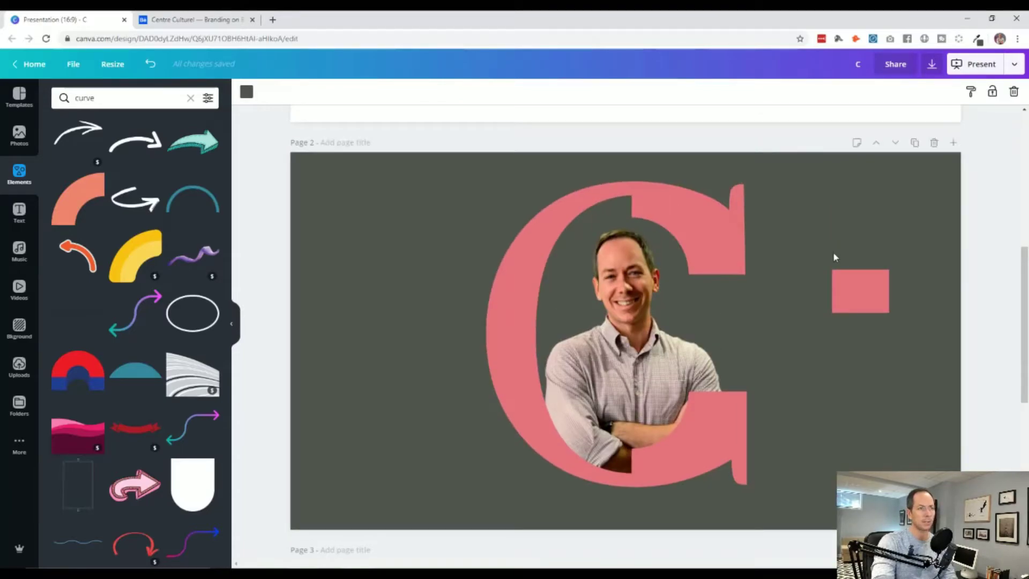
{"action": "left_click", "coordinate": [914, 142]}
{"action": "scroll", "coordinate": [856, 329], "scroll_direction": "up", "scroll_amount": 15}
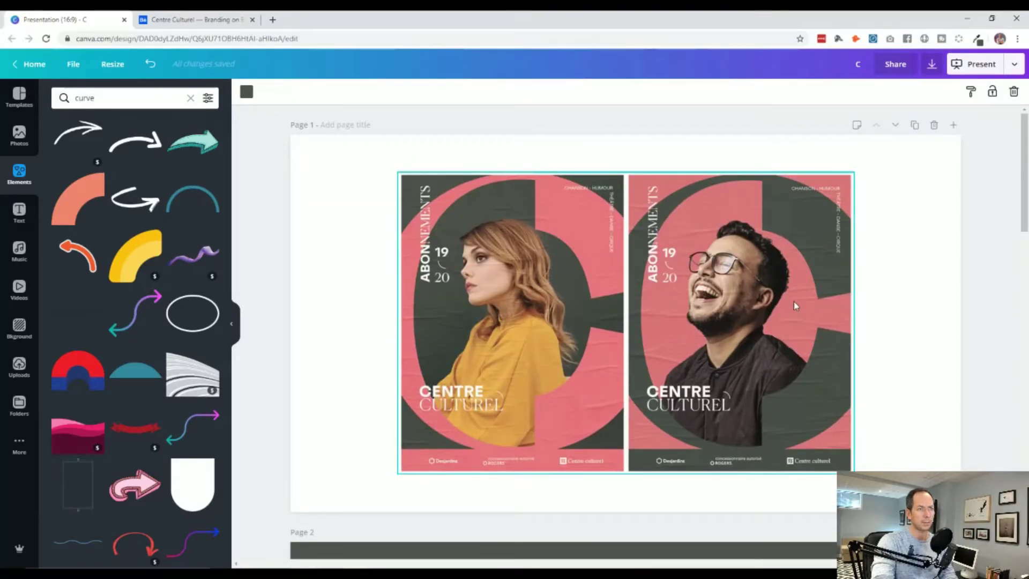
{"action": "scroll", "coordinate": [798, 296], "scroll_direction": "down", "scroll_amount": 8}
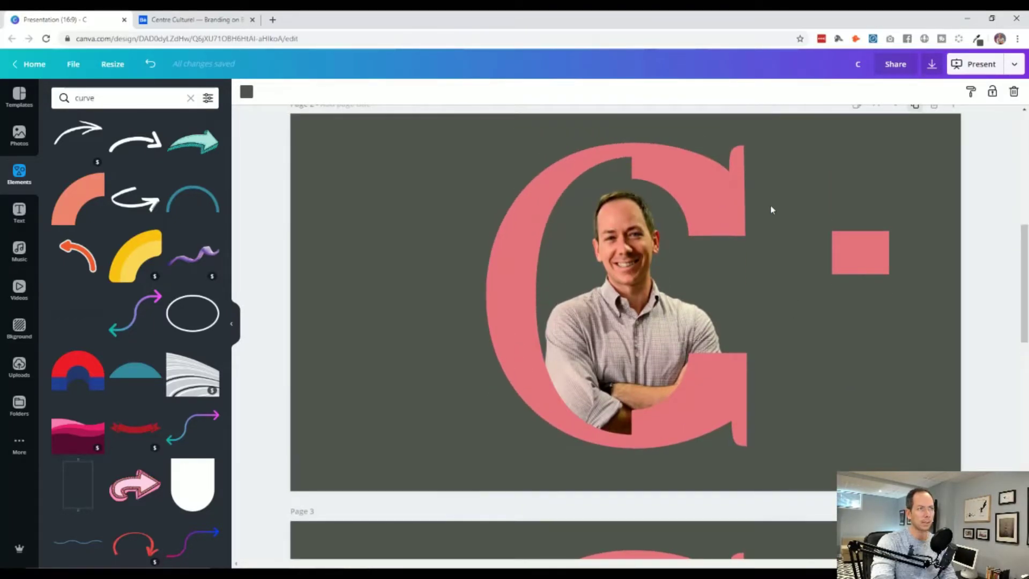
Step: Add the orange quarter arc to page 2, rotate it 90° clockwise, and enlarge it over the C's upper serif
{"action": "left_click", "coordinate": [708, 206]}
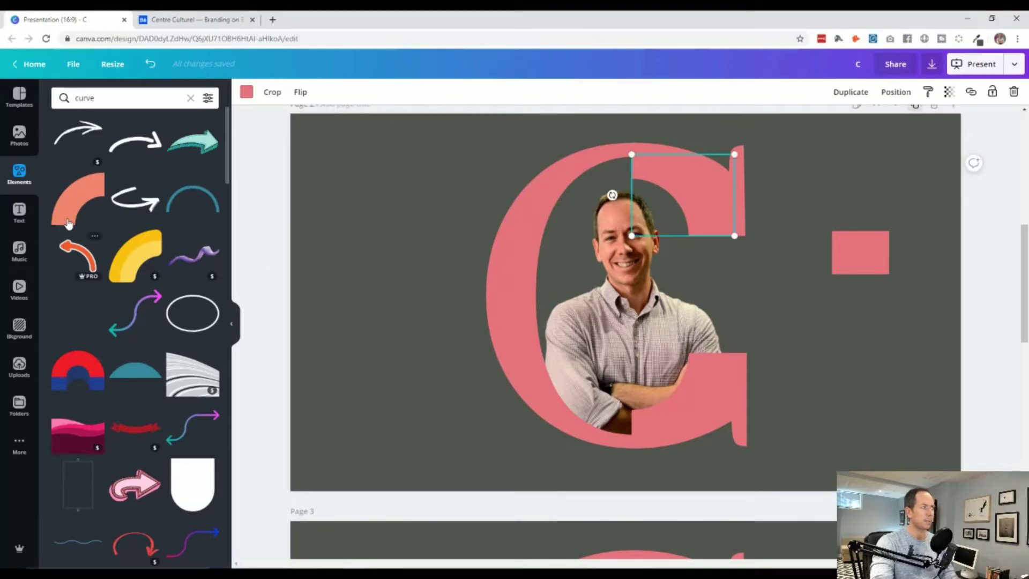
{"action": "left_click", "coordinate": [78, 199]}
{"action": "left_click_drag", "start_coordinate": [614, 317], "coordinate": [374, 250]}
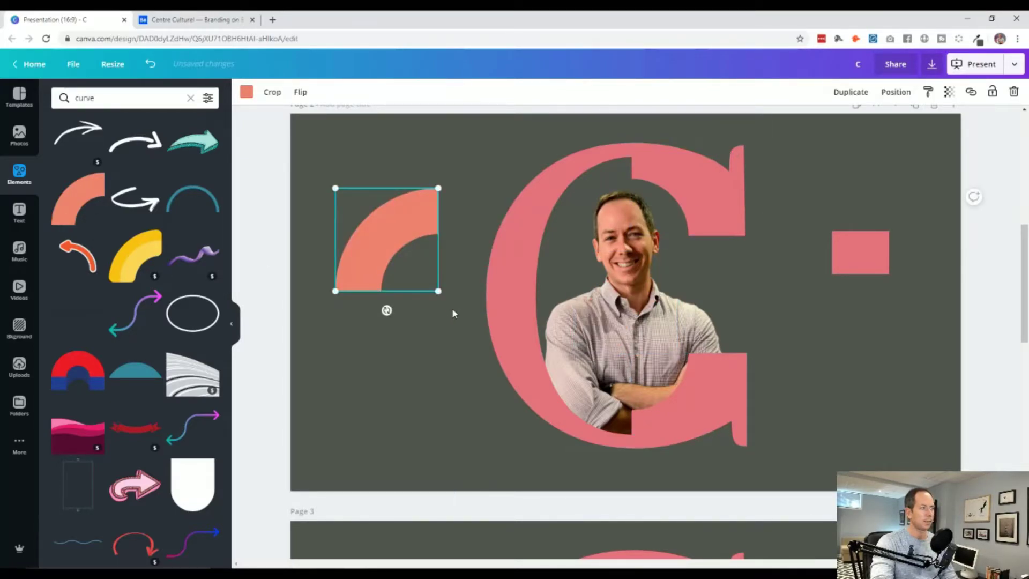
{"action": "left_click_drag", "start_coordinate": [387, 309], "coordinate": [313, 237]}
{"action": "left_click_drag", "start_coordinate": [404, 250], "coordinate": [755, 167]}
{"action": "mouse_move", "coordinate": [792, 210]}
{"action": "left_mouse_down"}
{"action": "mouse_move", "coordinate": [885, 291]}
{"action": "mouse_move", "coordinate": [783, 202]}
{"action": "mouse_move", "coordinate": [785, 210]}
{"action": "left_mouse_up"}
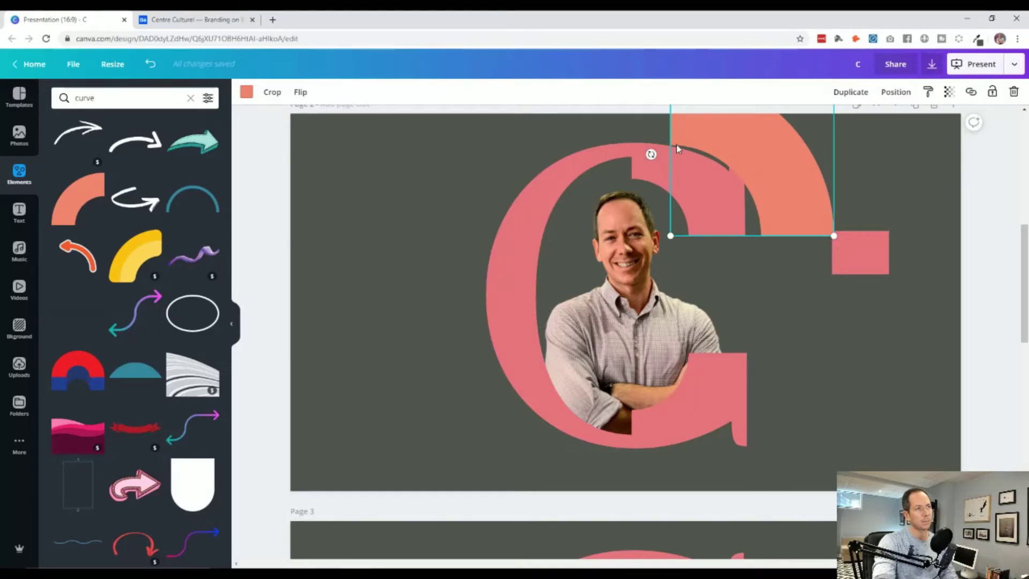
Step: Crop the inner end of the orange arc so it begins closer to the upper serif
{"action": "left_click", "coordinate": [272, 91]}
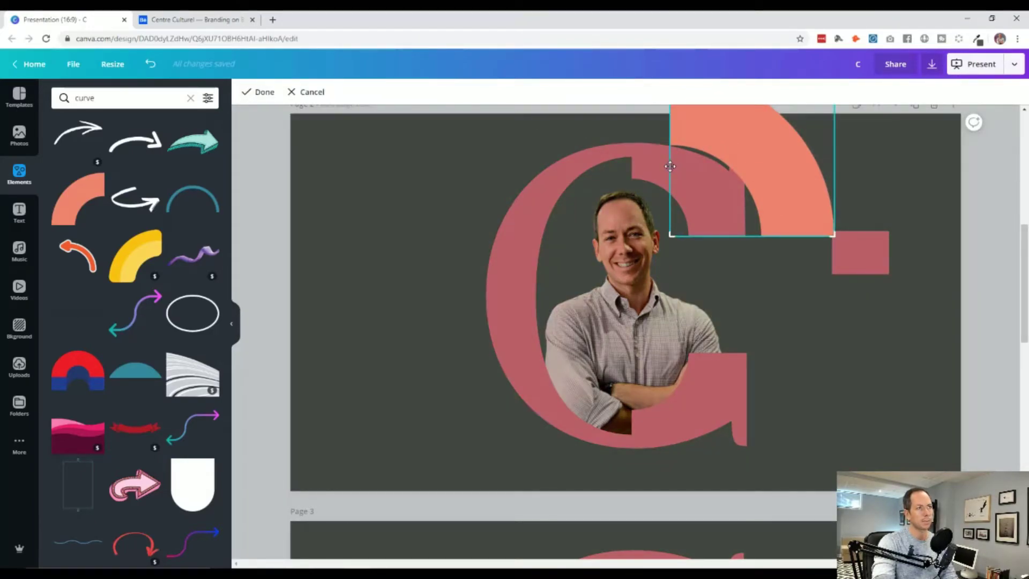
{"action": "left_click_drag", "start_coordinate": [672, 234], "coordinate": [703, 236]}
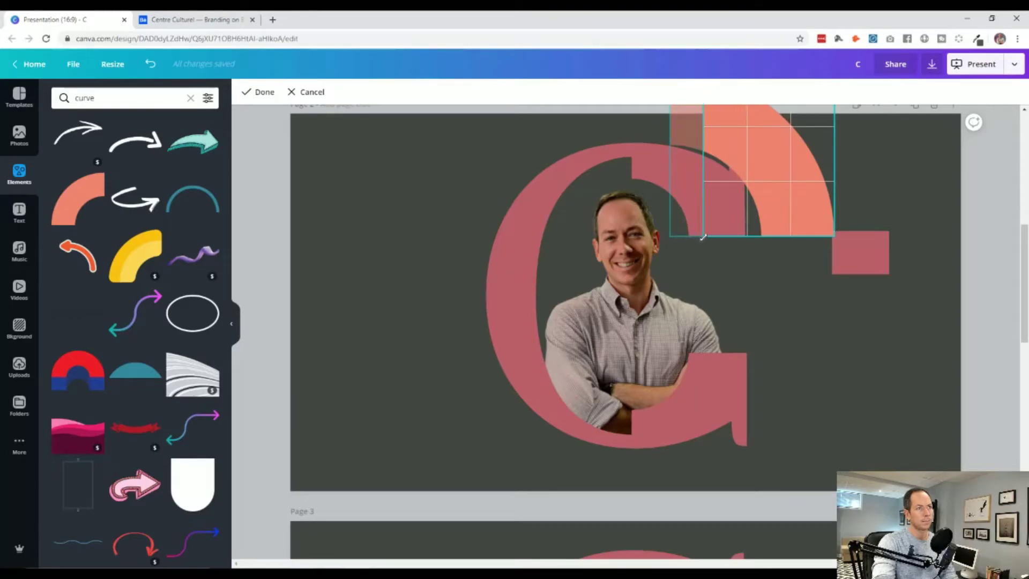
{"action": "left_click", "coordinate": [787, 289]}
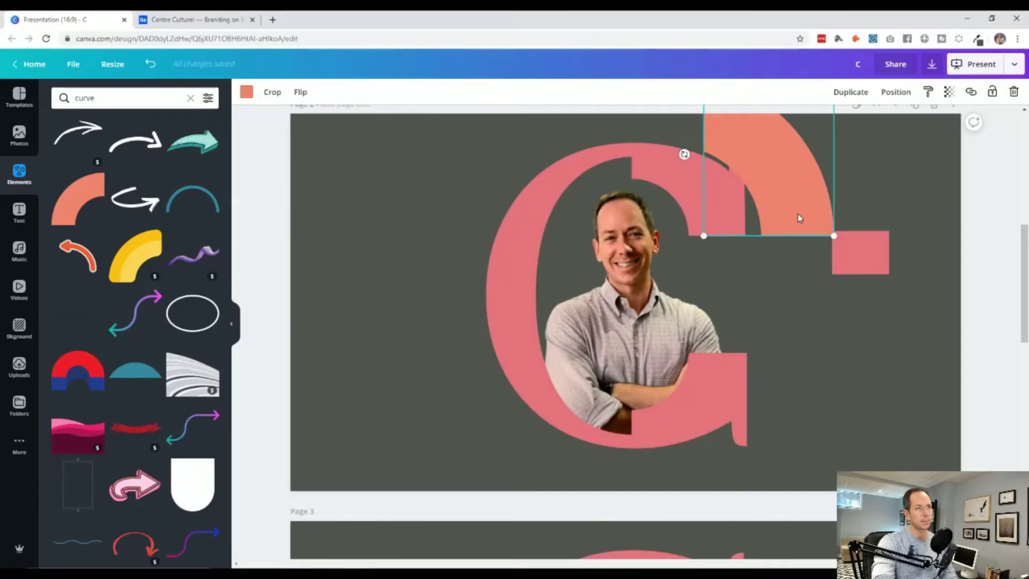
Step: Recolour the orange arc on page 2 to the background's dark grey and move the spare pink rectangle farther from the C
{"action": "left_click", "coordinate": [250, 96]}
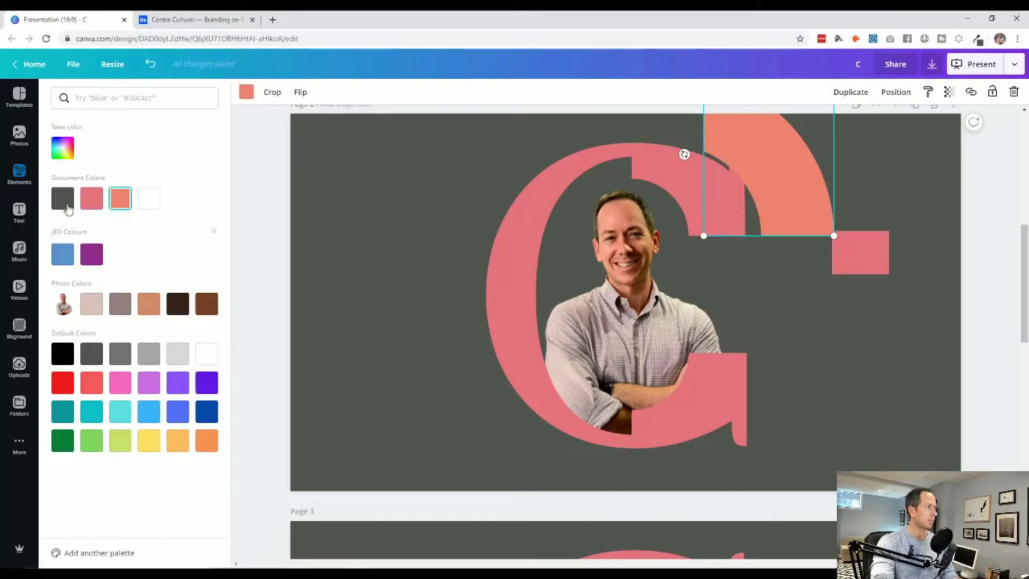
{"action": "left_click", "coordinate": [65, 200]}
{"action": "left_click", "coordinate": [276, 334]}
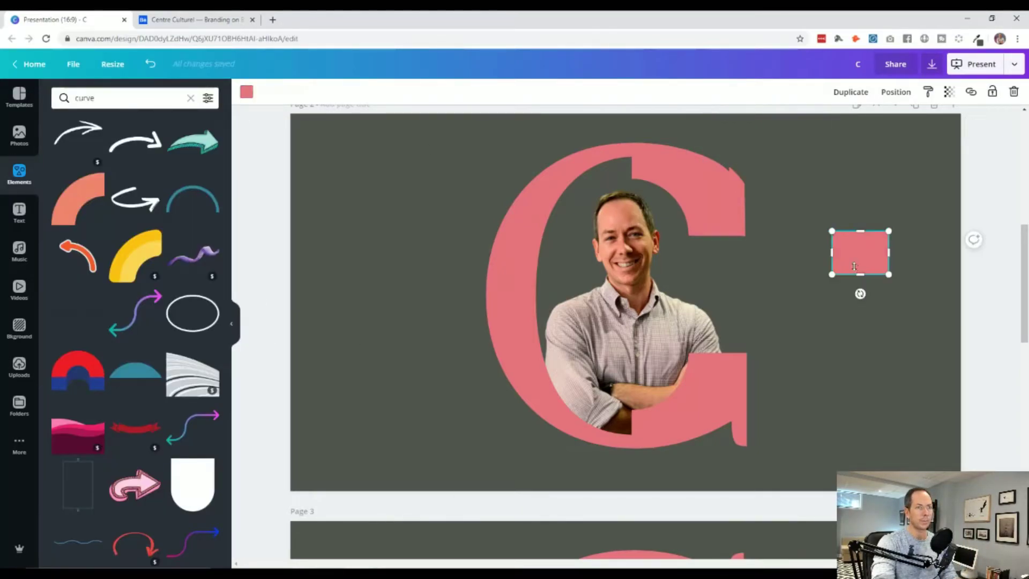
{"action": "left_click_drag", "start_coordinate": [860, 252], "coordinate": [920, 323]}
Step: Shift, slightly rotate and nudge the dark grey arc until it trims the upper serif to follow the C's outer curve
{"action": "left_click_drag", "start_coordinate": [776, 186], "coordinate": [774, 190]}
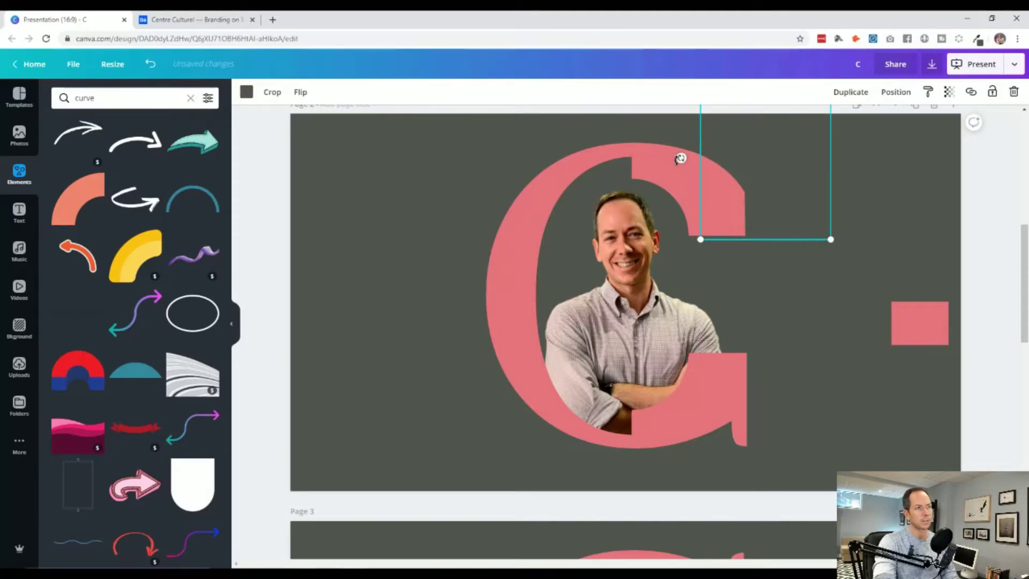
{"action": "left_click_drag", "start_coordinate": [681, 157], "coordinate": [679, 157]}
{"action": "left_click", "coordinate": [373, 210]}
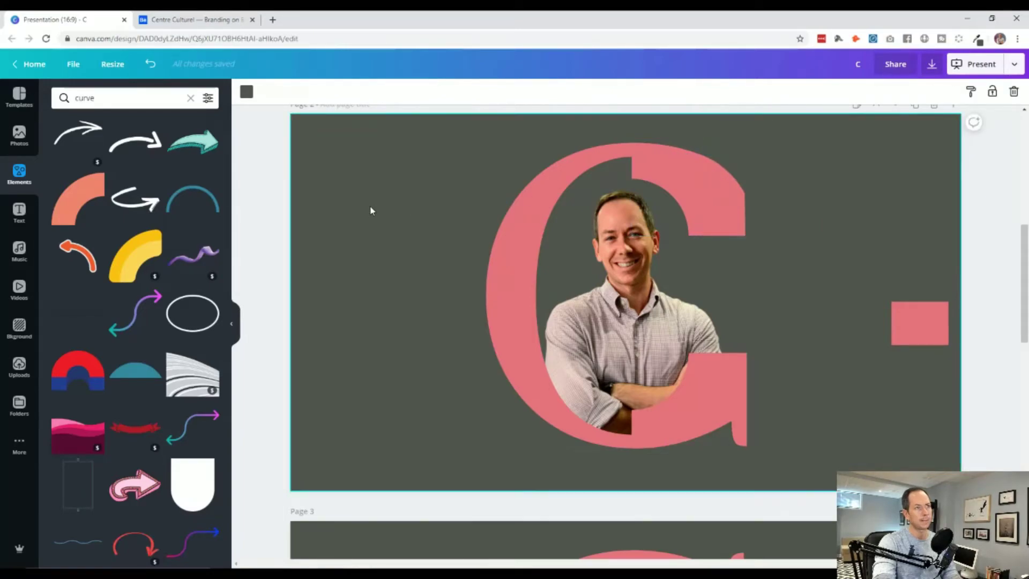
{"action": "left_click", "coordinate": [748, 158]}
{"action": "mouse_move", "coordinate": [759, 162]}
{"action": "left_mouse_down"}
{"action": "mouse_move", "coordinate": [773, 156]}
{"action": "mouse_move", "coordinate": [763, 160]}
{"action": "left_mouse_up"}
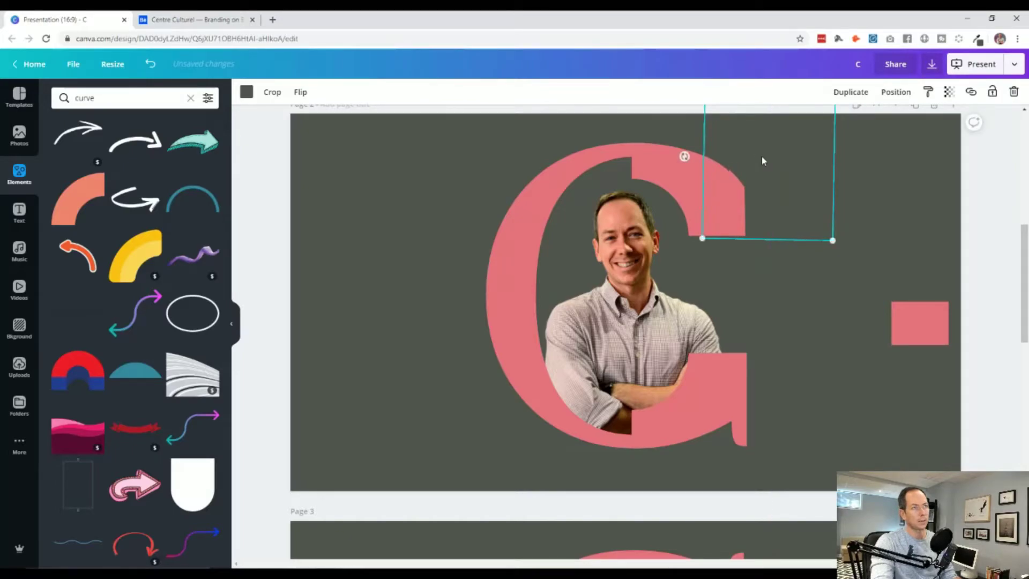
{"action": "key", "text": "Left"}
{"action": "key", "text": "Left"}
{"action": "key", "text": "Left"}
{"action": "key", "text": "Left"}
{"action": "key", "text": "Left"}
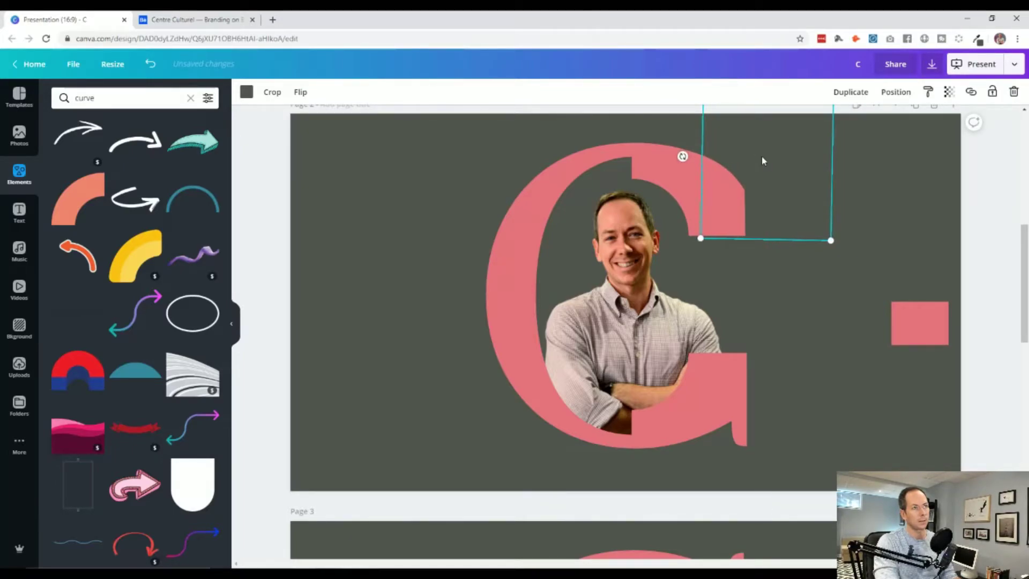
{"action": "key", "text": "Left"}
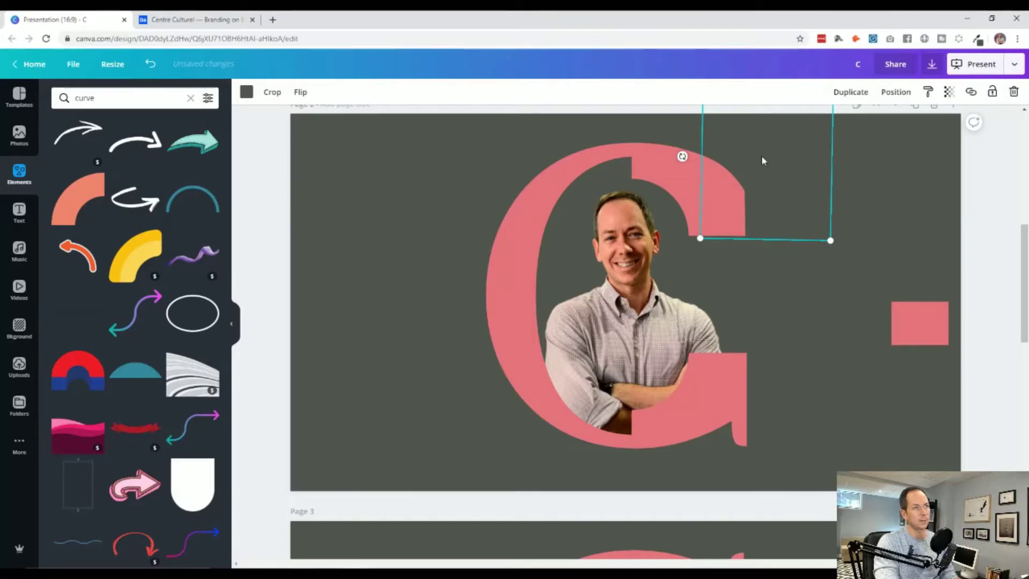
{"action": "left_click", "coordinate": [414, 304]}
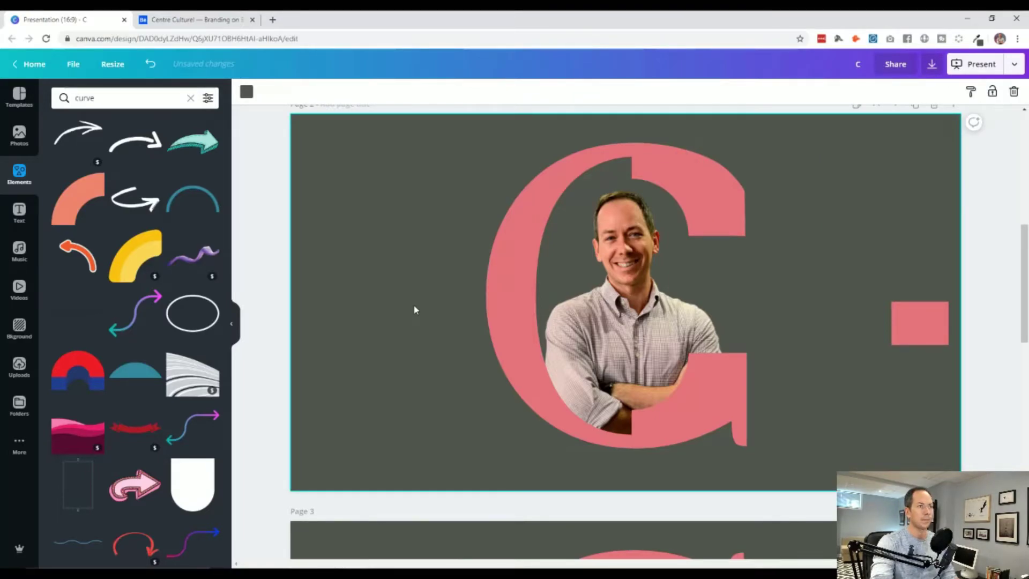
Step: Duplicate the dark grey arc, rotate the copy about 90° clockwise, and place it over the C's lower serif
{"action": "left_click", "coordinate": [760, 172]}
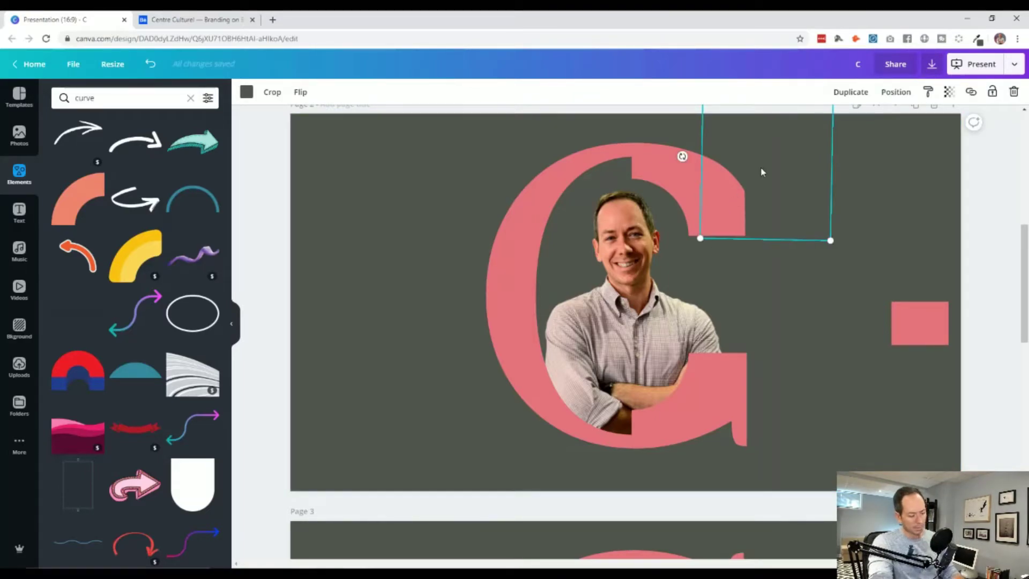
{"action": "key", "text": "ctrl+v"}
{"action": "left_click_drag", "start_coordinate": [777, 209], "coordinate": [738, 420]}
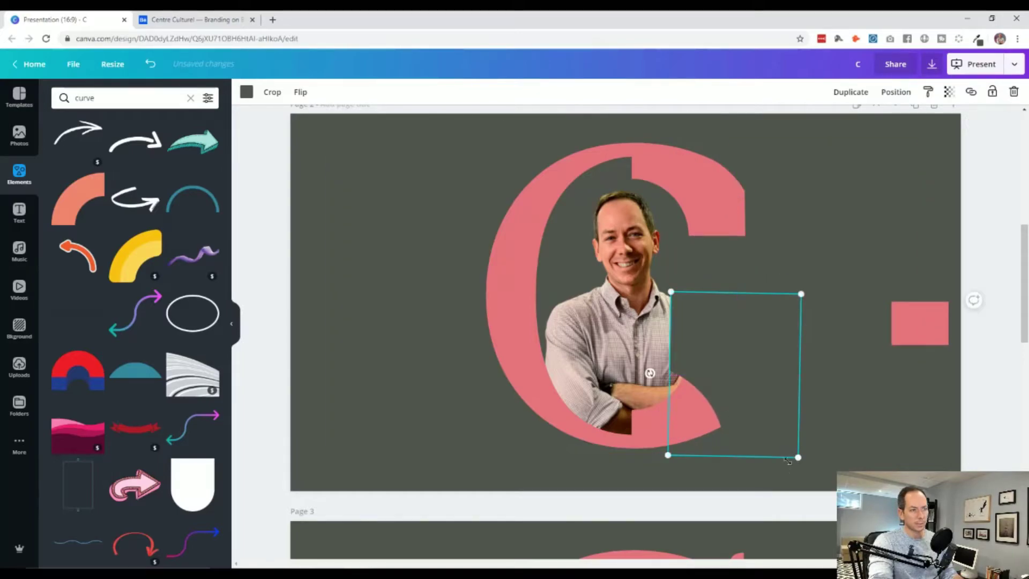
{"action": "left_click_drag", "start_coordinate": [650, 371], "coordinate": [732, 289]}
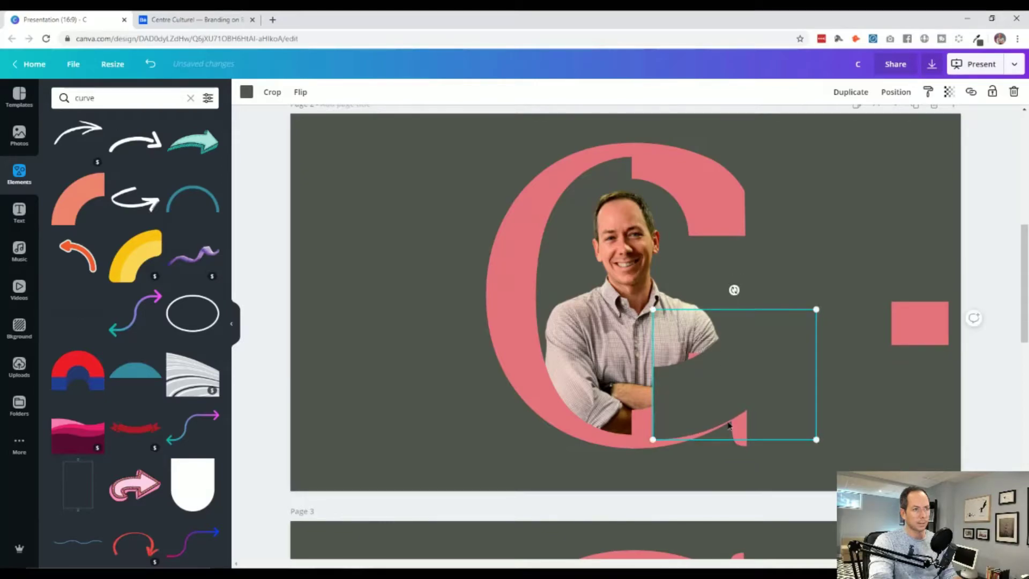
{"action": "left_click_drag", "start_coordinate": [717, 404], "coordinate": [754, 466]}
Step: Fine-tune the lower arc's rotation and position so it trims the lower serif along the C's outer curve
{"action": "left_click_drag", "start_coordinate": [772, 357], "coordinate": [751, 353]}
{"action": "left_click_drag", "start_coordinate": [756, 431], "coordinate": [758, 427]}
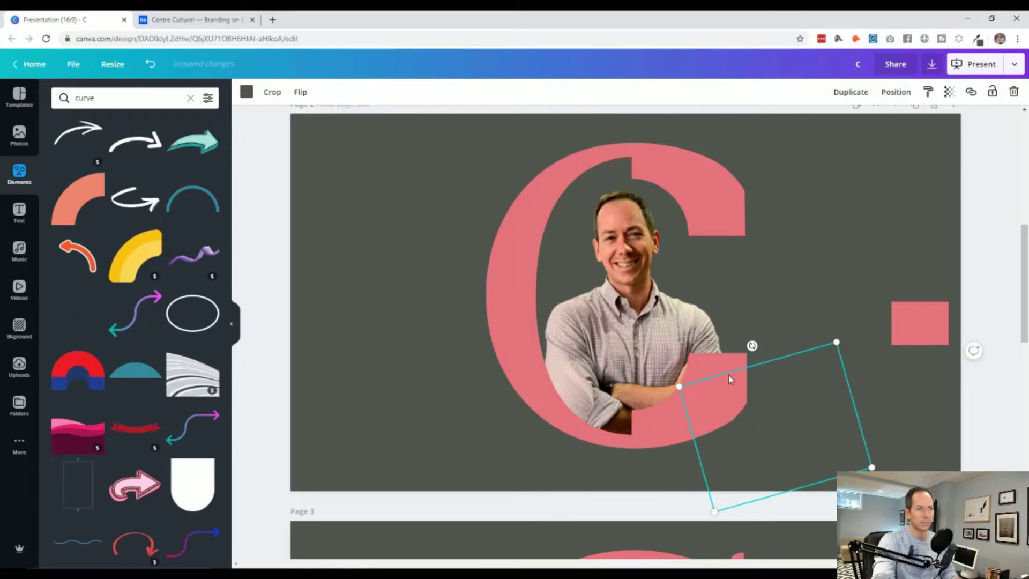
{"action": "left_click_drag", "start_coordinate": [752, 346], "coordinate": [759, 347]}
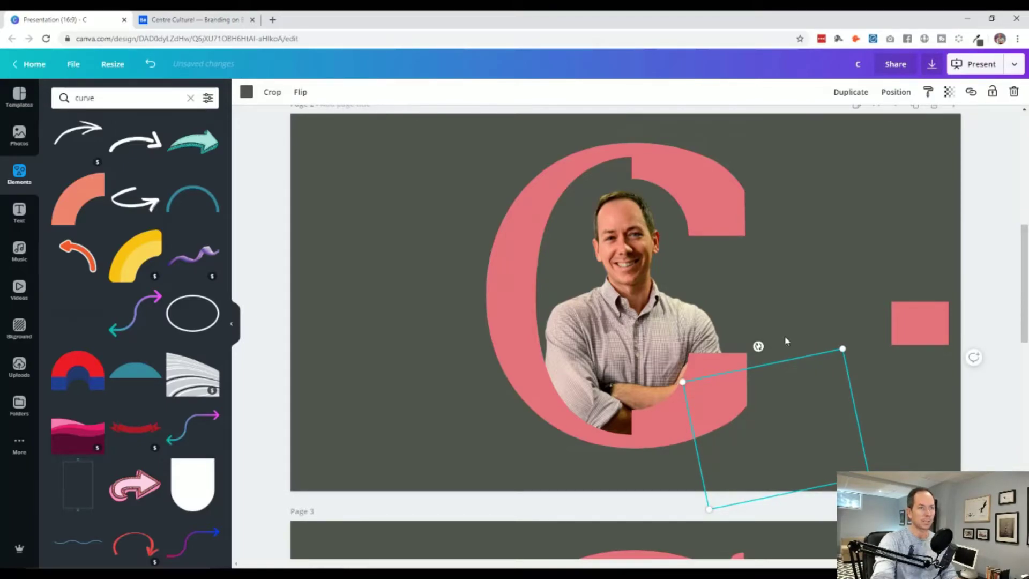
{"action": "left_click", "coordinate": [896, 408]}
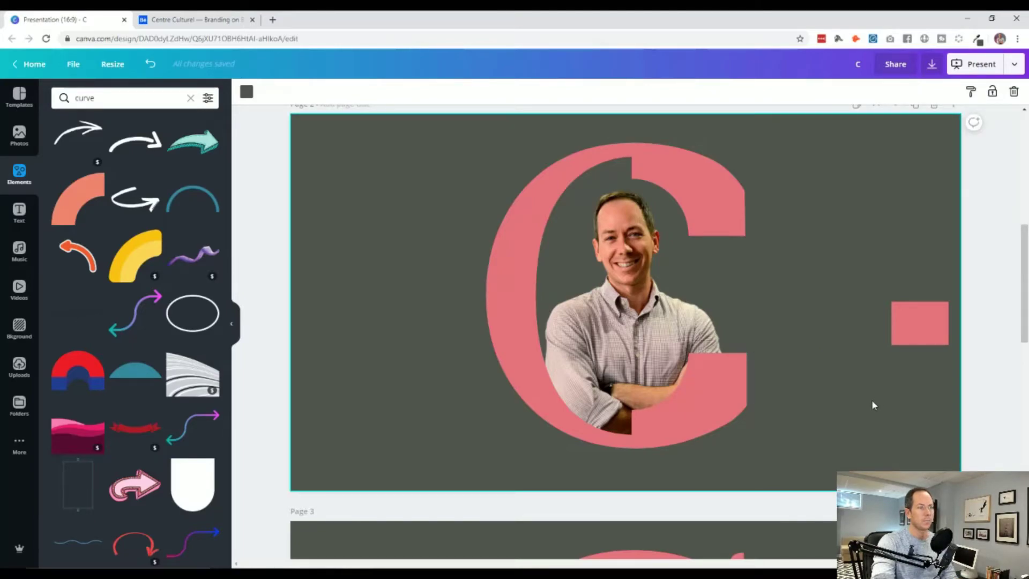
Step: Check the reference posters on page 1 and move the spare pink rectangle into page 2's lower-left corner
{"action": "scroll", "coordinate": [873, 405], "scroll_direction": "up", "scroll_amount": 8}
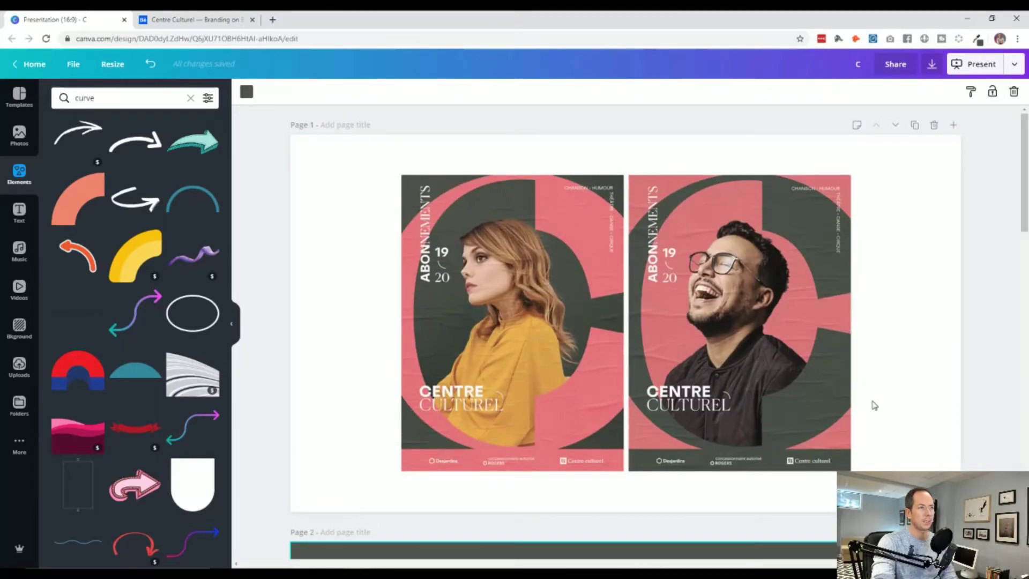
{"action": "scroll", "coordinate": [874, 405], "scroll_direction": "down", "scroll_amount": 7}
{"action": "scroll", "coordinate": [873, 405], "scroll_direction": "down", "scroll_amount": 1}
{"action": "scroll", "coordinate": [873, 406], "scroll_direction": "up", "scroll_amount": 7}
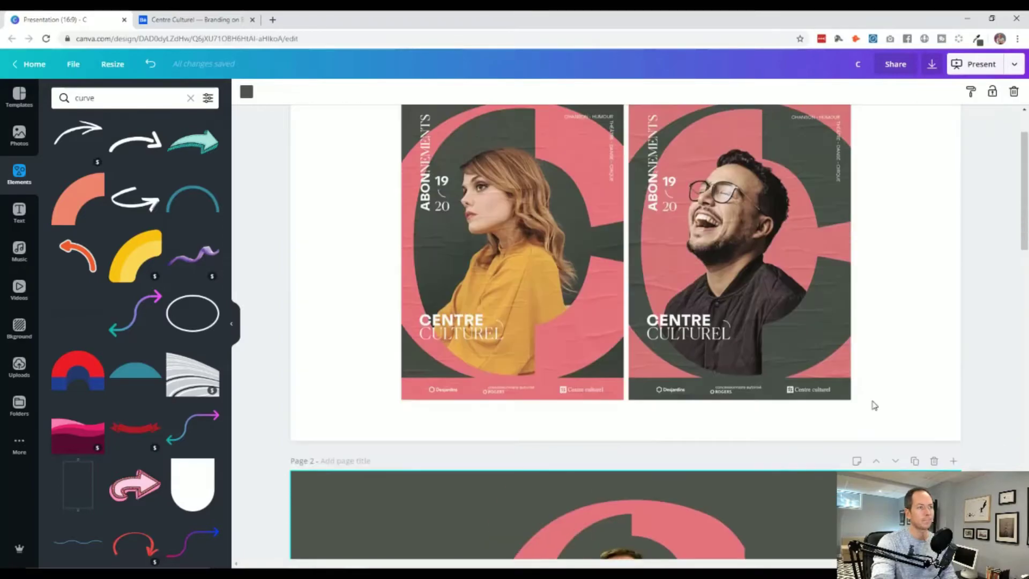
{"action": "scroll", "coordinate": [873, 403], "scroll_direction": "down", "scroll_amount": 9}
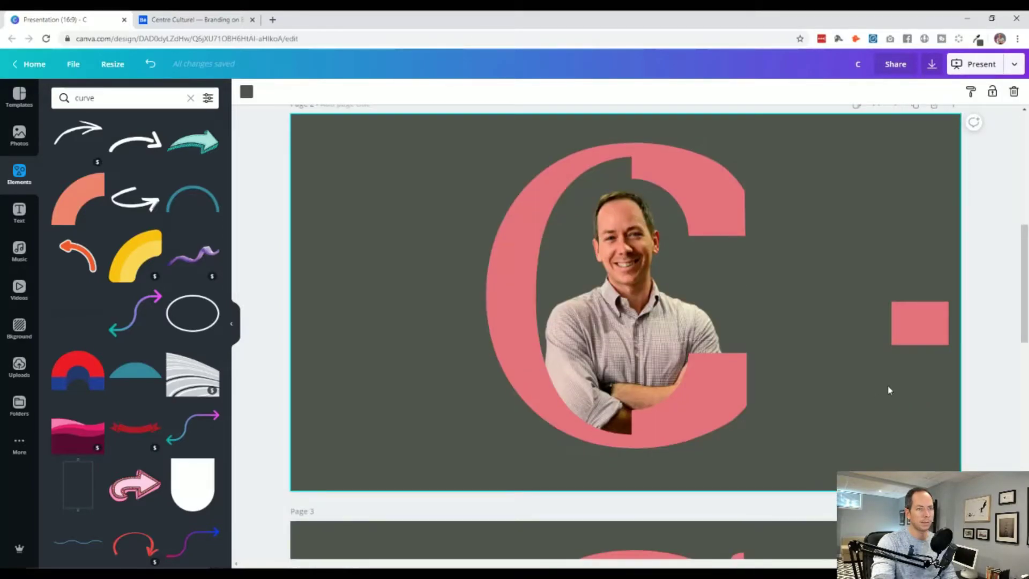
{"action": "left_click_drag", "start_coordinate": [916, 325], "coordinate": [708, 381]}
{"action": "left_click_drag", "start_coordinate": [520, 421], "coordinate": [318, 470]}
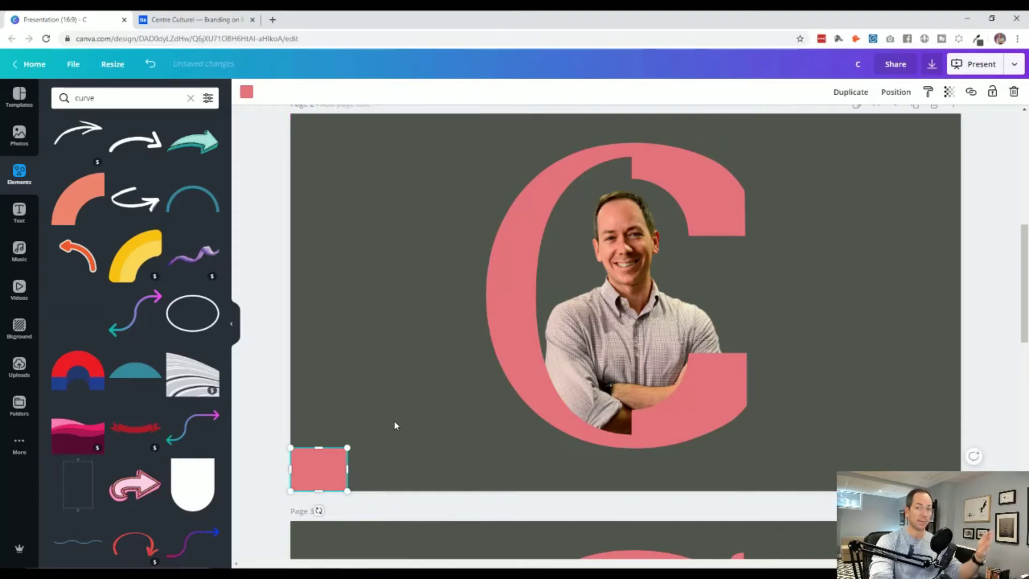
Step: Compare page 2's rounded C with the serif versions on pages 3 and 4 and the reference posters on page 1
{"action": "scroll", "coordinate": [445, 370], "scroll_direction": "up", "scroll_amount": 4}
{"action": "scroll", "coordinate": [439, 372], "scroll_direction": "down", "scroll_amount": 10}
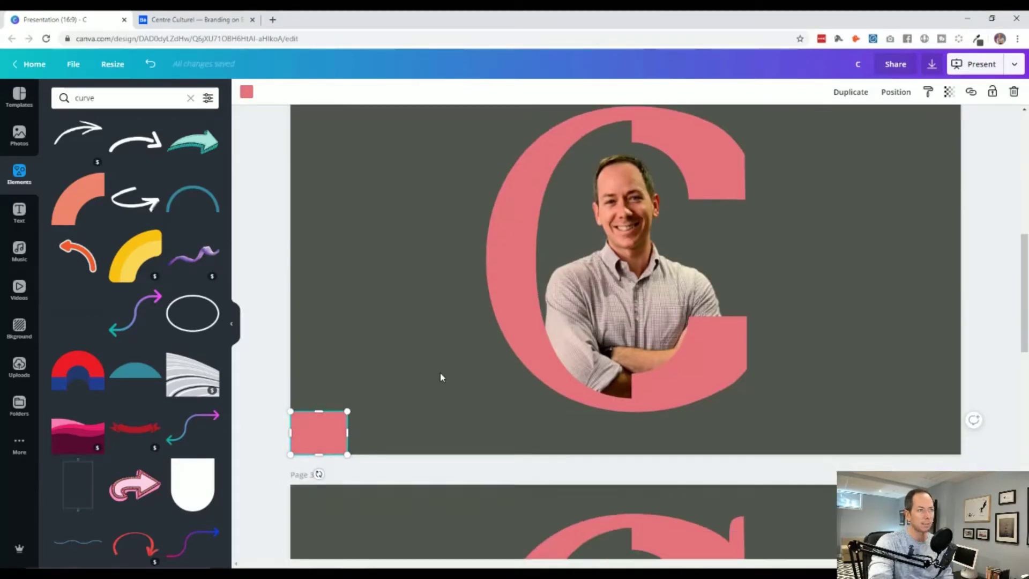
{"action": "scroll", "coordinate": [440, 375], "scroll_direction": "down", "scroll_amount": 6}
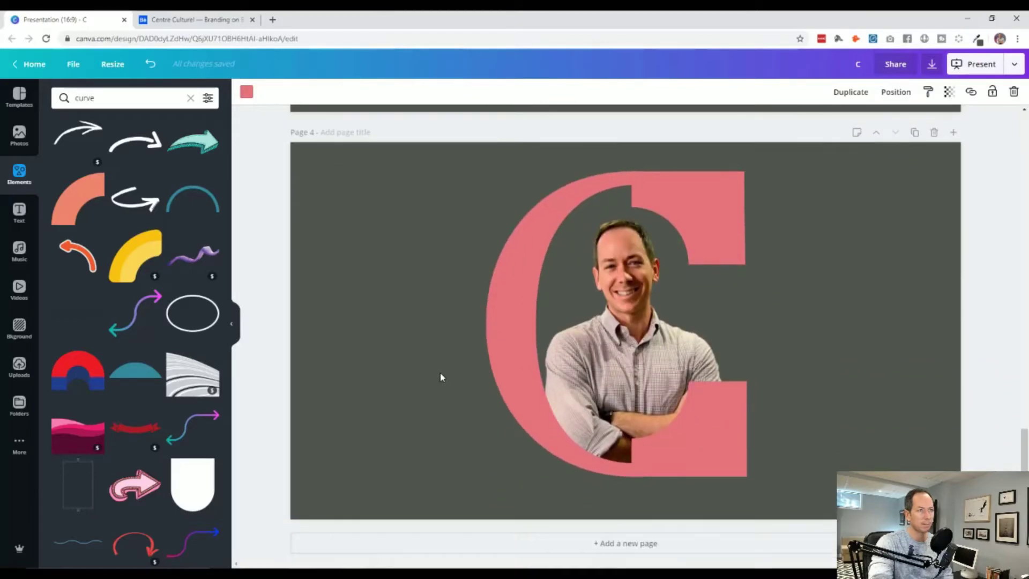
{"action": "scroll", "coordinate": [440, 375], "scroll_direction": "up", "scroll_amount": 6}
{"action": "scroll", "coordinate": [440, 377], "scroll_direction": "up", "scroll_amount": 7}
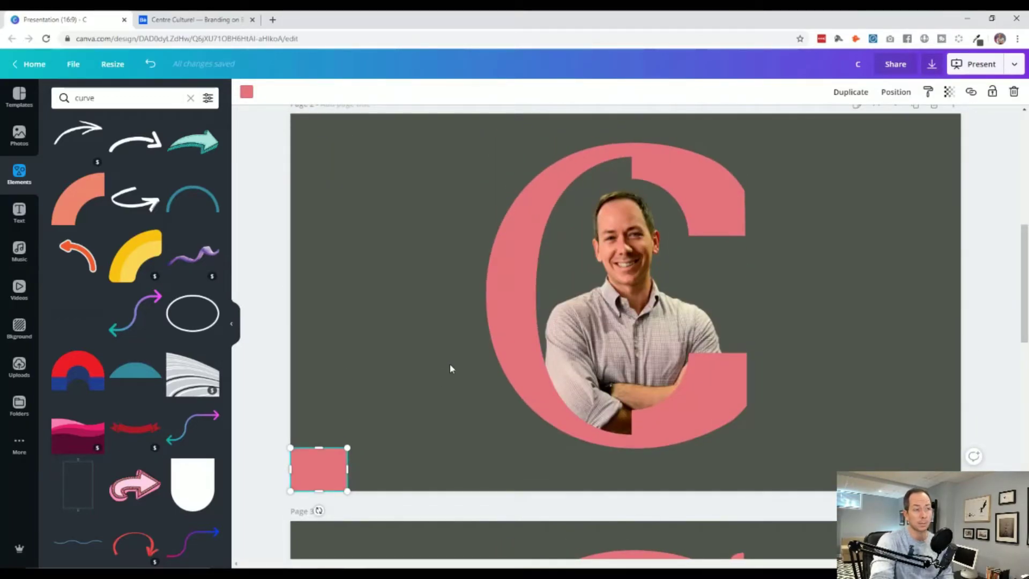
{"action": "scroll", "coordinate": [449, 369], "scroll_direction": "down", "scroll_amount": 10}
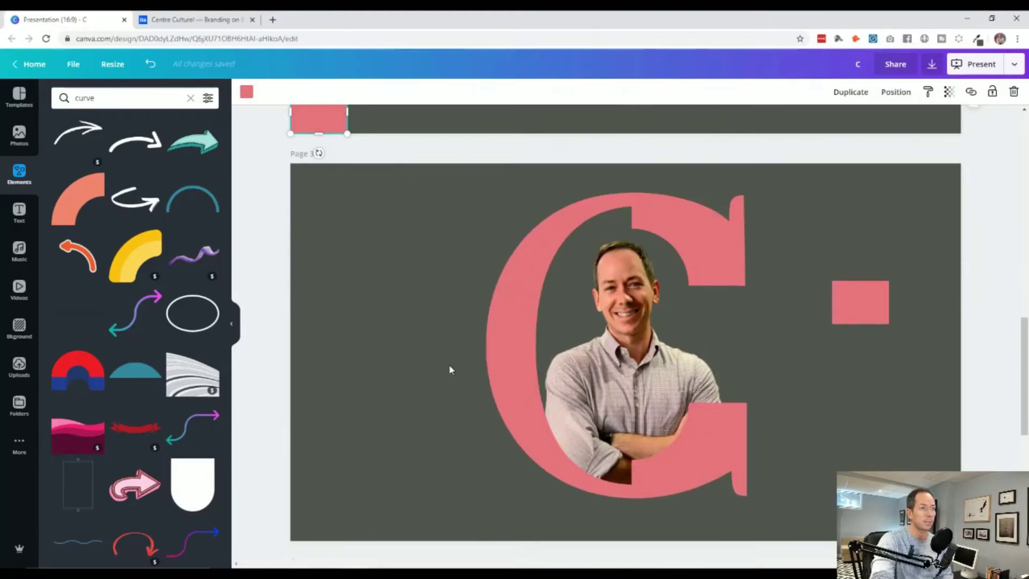
{"action": "scroll", "coordinate": [449, 365], "scroll_direction": "down", "scroll_amount": 4}
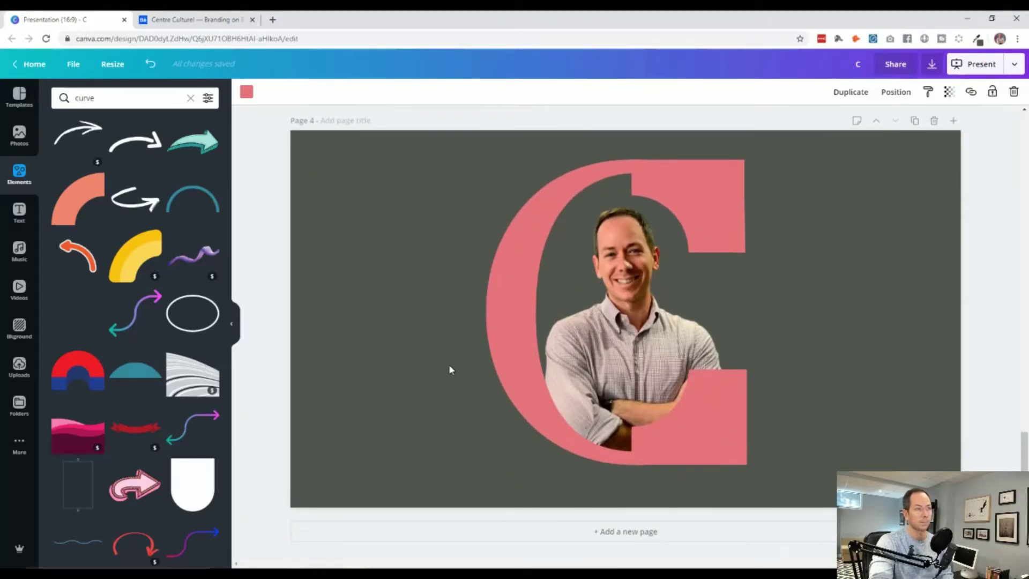
{"action": "scroll", "coordinate": [449, 364], "scroll_direction": "up", "scroll_amount": 9}
{"action": "scroll", "coordinate": [449, 365], "scroll_direction": "up", "scroll_amount": 6}
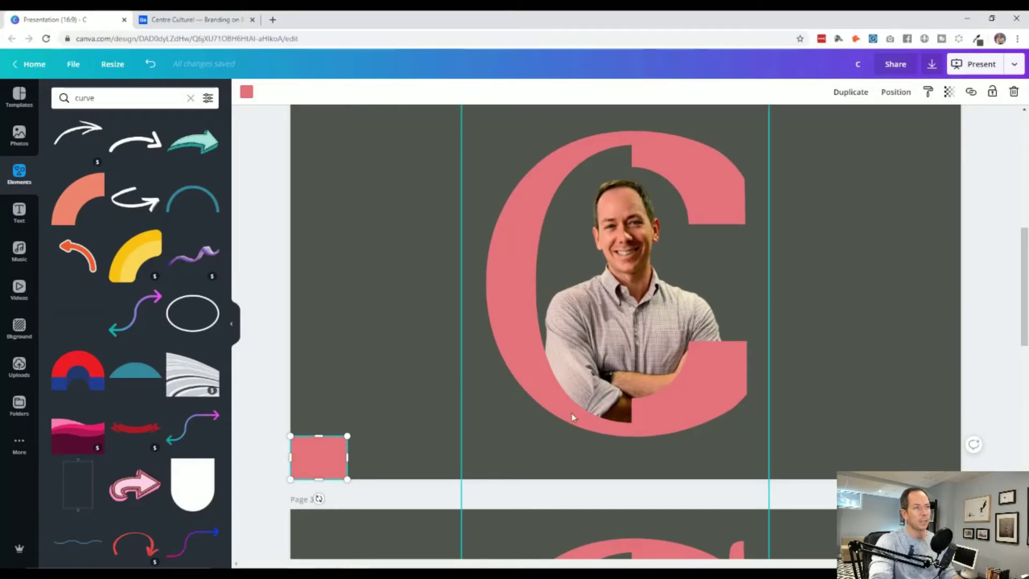
{"action": "scroll", "coordinate": [431, 422], "scroll_direction": "up", "scroll_amount": 8}
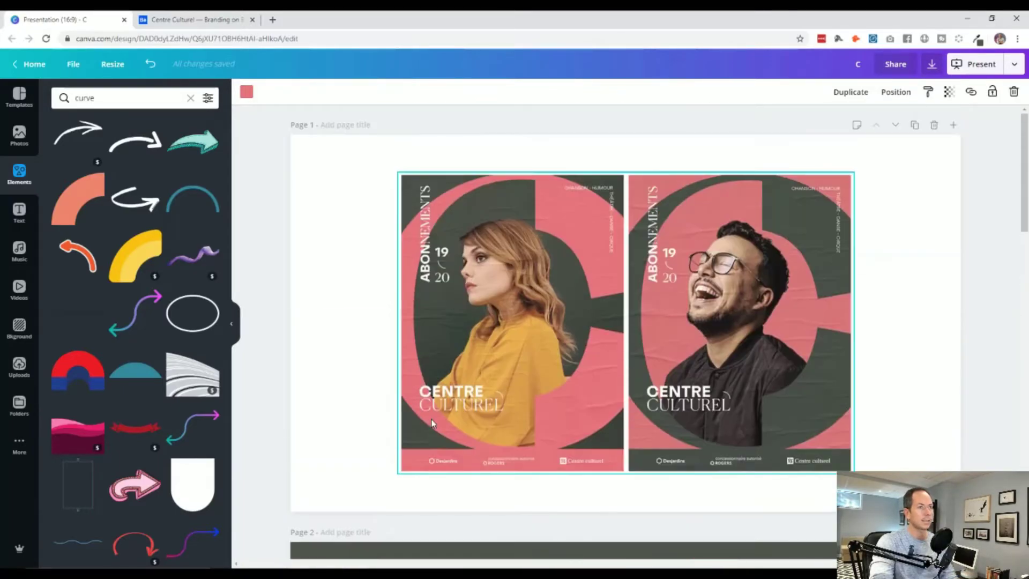
{"action": "scroll", "coordinate": [432, 423], "scroll_direction": "down", "scroll_amount": 17}
{"action": "scroll", "coordinate": [432, 424], "scroll_direction": "down", "scroll_amount": 5}
{"action": "scroll", "coordinate": [431, 423], "scroll_direction": "up", "scroll_amount": 12}
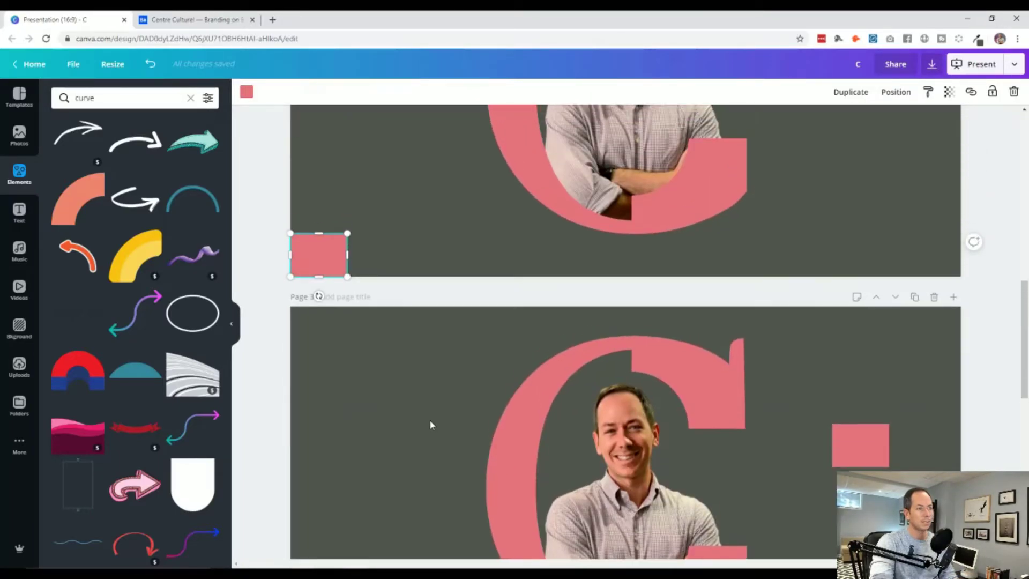
{"action": "scroll", "coordinate": [431, 423], "scroll_direction": "up", "scroll_amount": 5}
{"action": "scroll", "coordinate": [350, 470], "scroll_direction": "down", "scroll_amount": 3}
{"action": "scroll", "coordinate": [404, 449], "scroll_direction": "up", "scroll_amount": 8}
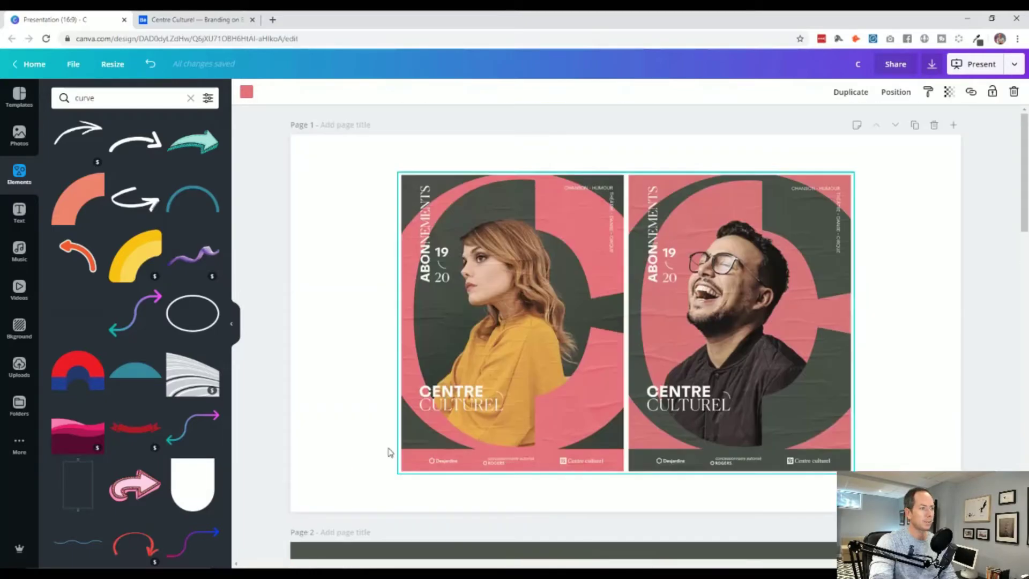
Step: Stretch the pink rectangle across page 2's full width as a bottom bar and bring it to the front
{"action": "scroll", "coordinate": [388, 467], "scroll_direction": "down", "scroll_amount": 8}
{"action": "left_click_drag", "start_coordinate": [690, 456], "coordinate": [961, 459]}
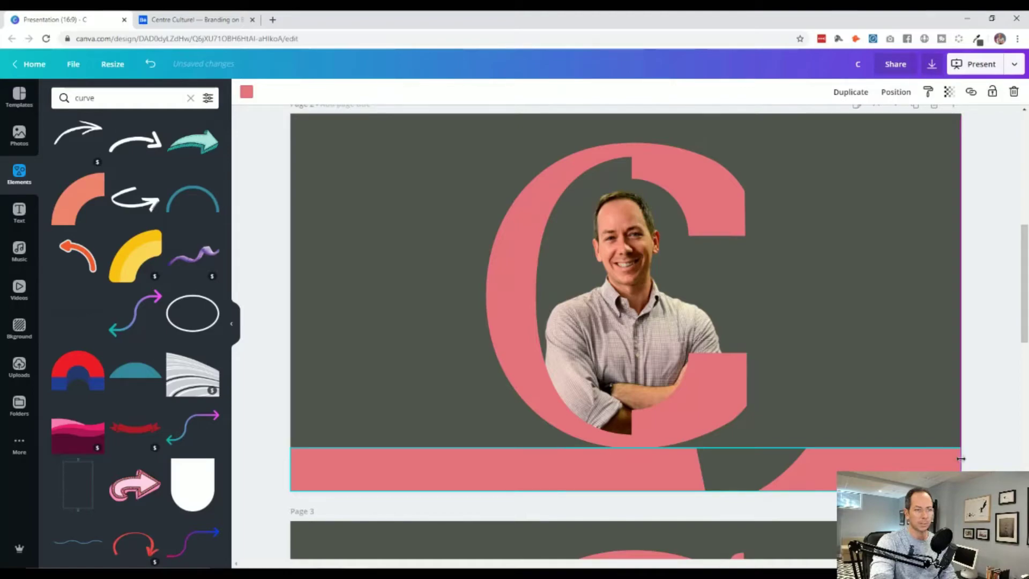
{"action": "left_click", "coordinate": [742, 463]}
{"action": "left_click_drag", "start_coordinate": [743, 463], "coordinate": [728, 445]}
{"action": "key", "text": "ctrl+z"}
{"action": "right_click", "coordinate": [385, 463]}
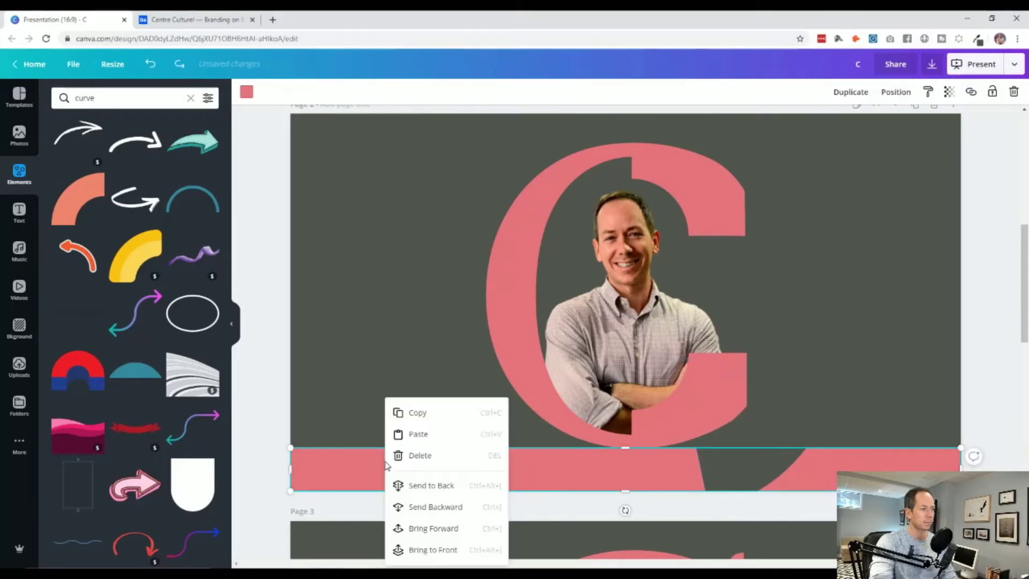
{"action": "left_click", "coordinate": [432, 549]}
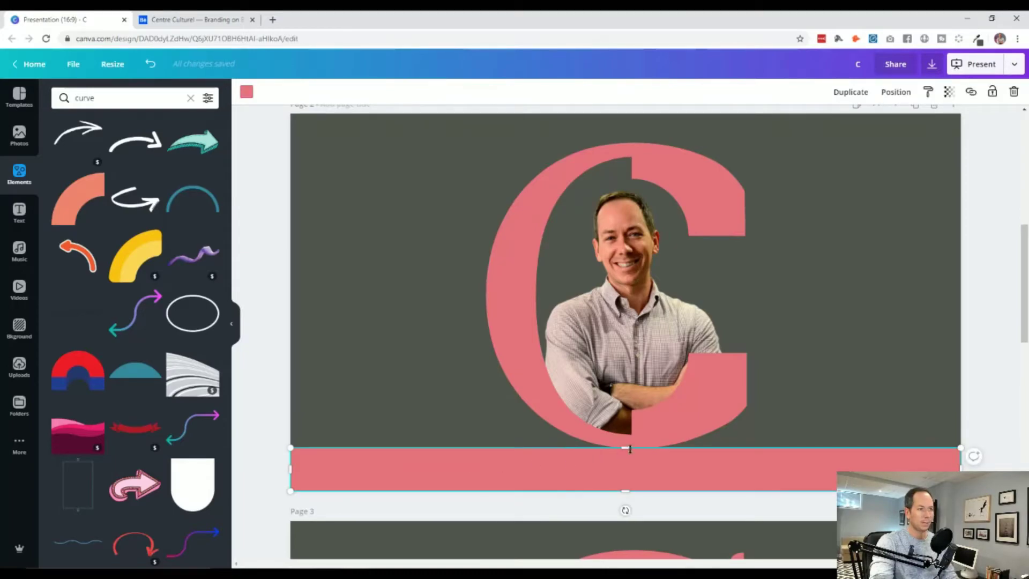
Step: Adjust the pink bar's height against the reference posters so its upper edge sits slightly below the C
{"action": "left_click_drag", "start_coordinate": [628, 448], "coordinate": [628, 441]}
{"action": "left_click", "coordinate": [269, 413]}
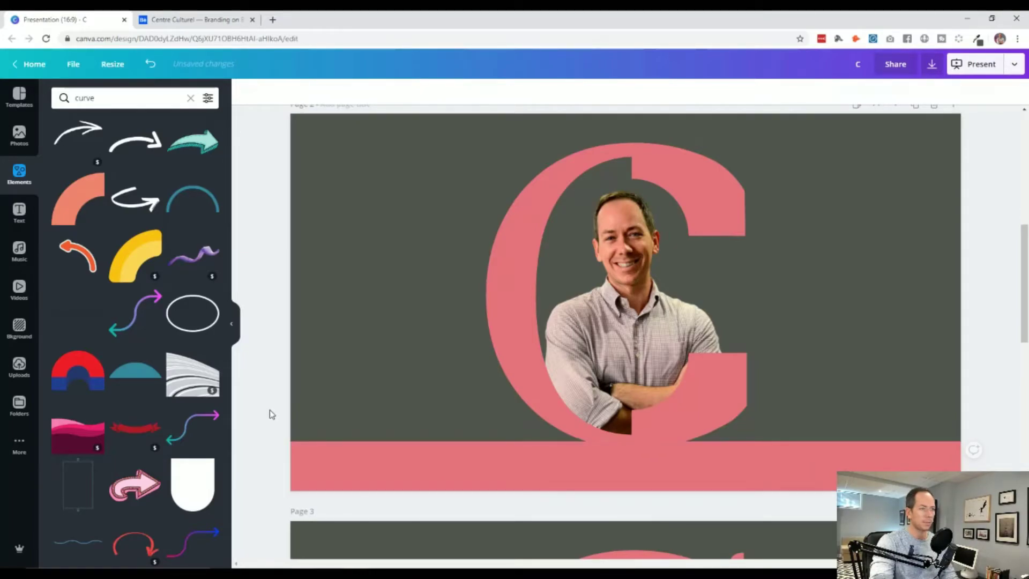
{"action": "scroll", "coordinate": [271, 414], "scroll_direction": "up", "scroll_amount": 2}
{"action": "scroll", "coordinate": [273, 416], "scroll_direction": "up", "scroll_amount": 6}
{"action": "scroll", "coordinate": [395, 455], "scroll_direction": "down", "scroll_amount": 7}
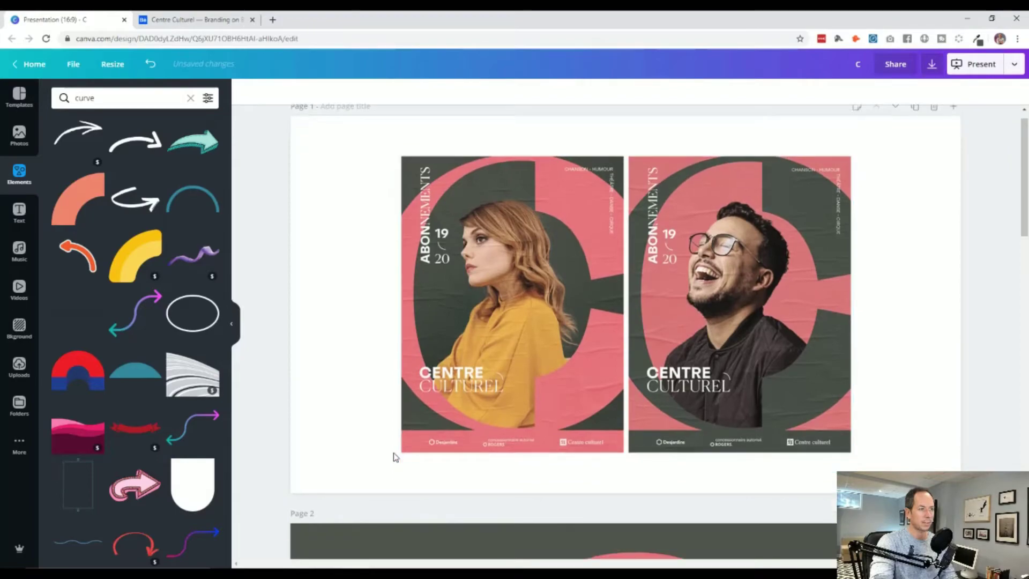
{"action": "left_click_drag", "start_coordinate": [626, 439], "coordinate": [626, 457]}
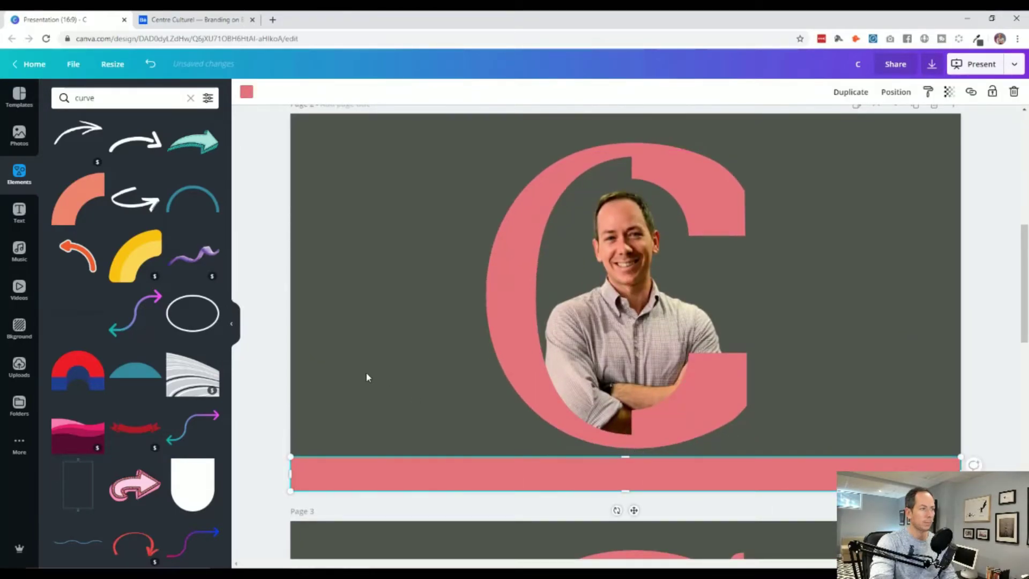
Step: Select the photo and all the shapes forming the C, excluding the bottom bar, and group them
{"action": "left_click_drag", "start_coordinate": [329, 135], "coordinate": [786, 437]}
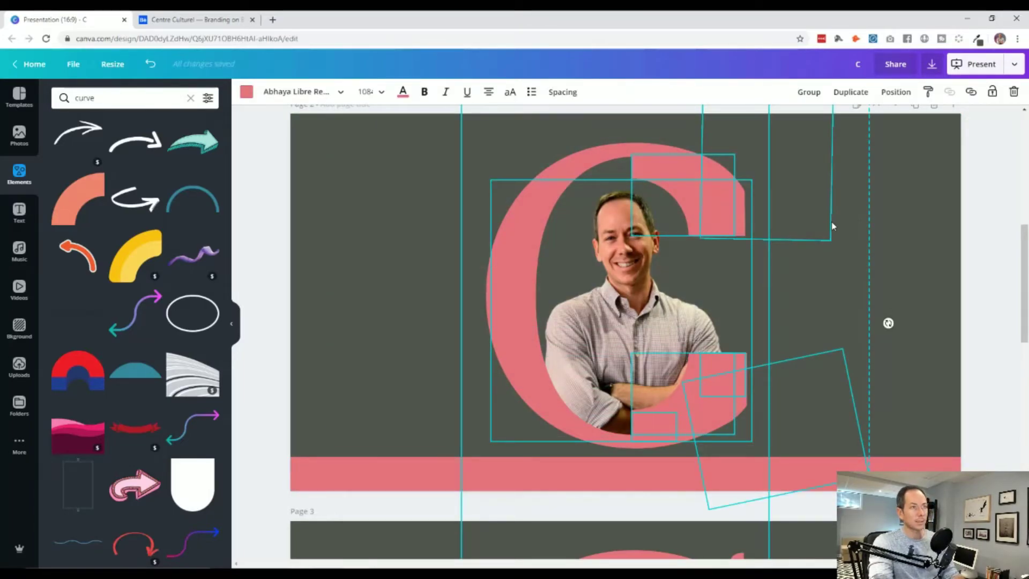
{"action": "left_click", "coordinate": [419, 178]}
{"action": "left_click_drag", "start_coordinate": [402, 130], "coordinate": [867, 450]}
{"action": "key", "text": "ctrl+g"}
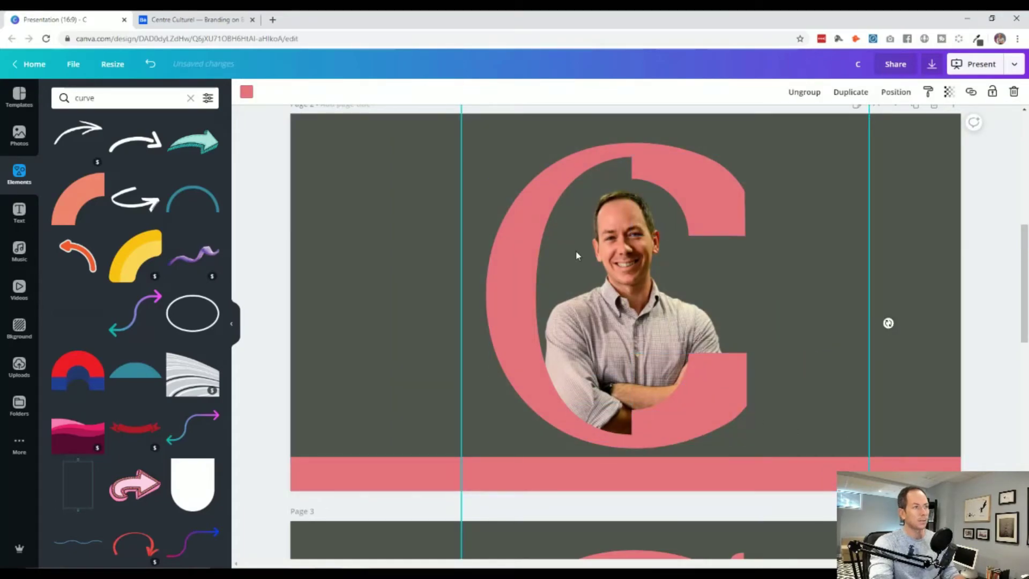
Step: Enlarge the grouped C and photo, seat its lower curve behind the pink bar, and raise the bar's upper edge slightly
{"action": "left_click_drag", "start_coordinate": [539, 241], "coordinate": [542, 393]}
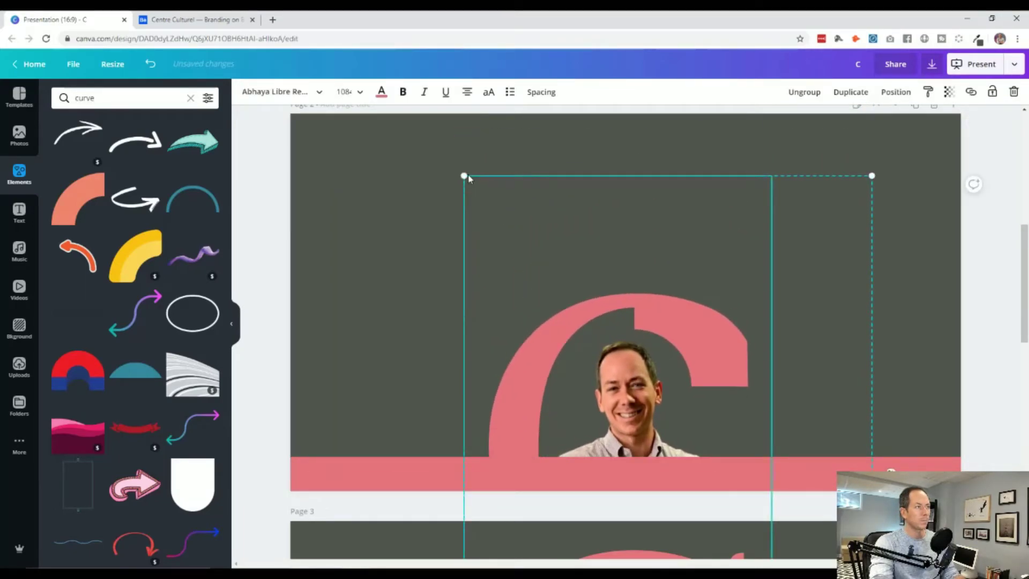
{"action": "left_click_drag", "start_coordinate": [460, 172], "coordinate": [429, 137]}
{"action": "left_click_drag", "start_coordinate": [491, 425], "coordinate": [503, 309]}
{"action": "left_click", "coordinate": [587, 472]}
{"action": "left_click_drag", "start_coordinate": [625, 458], "coordinate": [625, 453]}
{"action": "left_click_drag", "start_coordinate": [541, 395], "coordinate": [541, 394]}
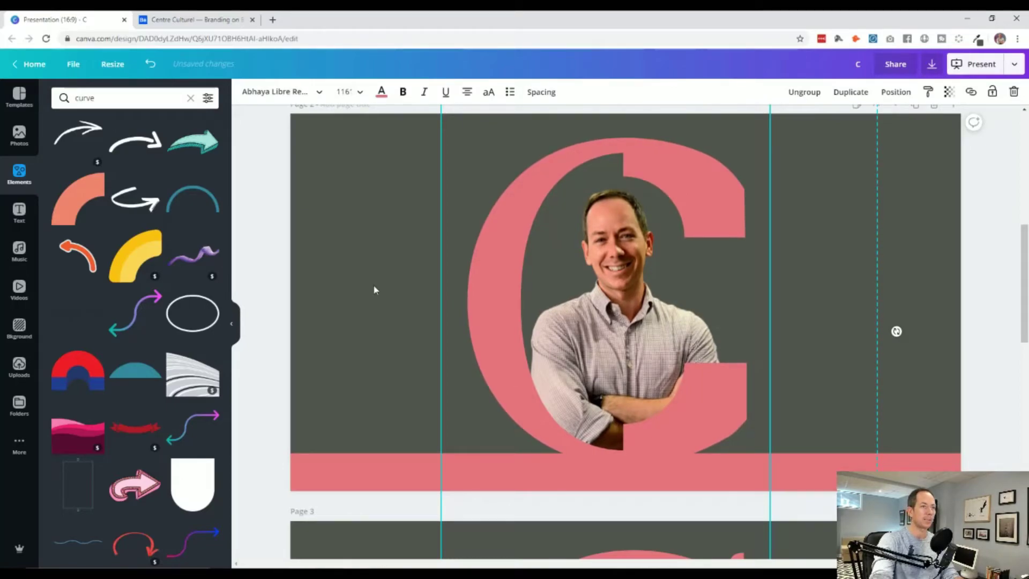
Step: Fine-tune the horizontal position of the C group on page 2, nudging it slightly to the right
{"action": "left_click_drag", "start_coordinate": [465, 338], "coordinate": [463, 338]}
{"action": "key", "text": "Right"}
{"action": "key", "text": "Right"}
{"action": "key", "text": "Right"}
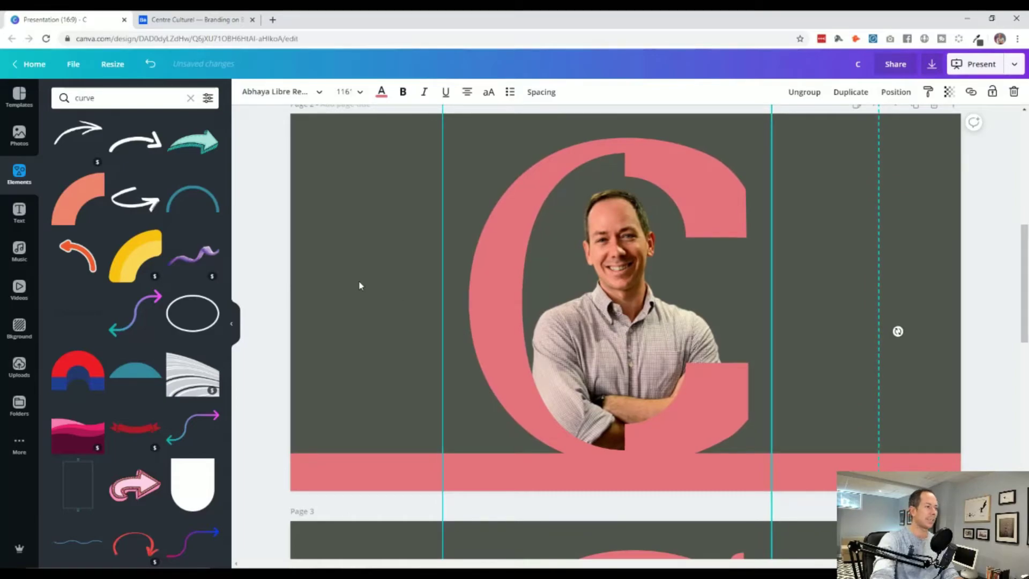
{"action": "left_click", "coordinate": [343, 336]}
Step: Check the reference posters' bottom bars and add the one-line white Just Enough Design logo from the uploads to page 2
{"action": "scroll", "coordinate": [342, 336], "scroll_direction": "up", "scroll_amount": 8}
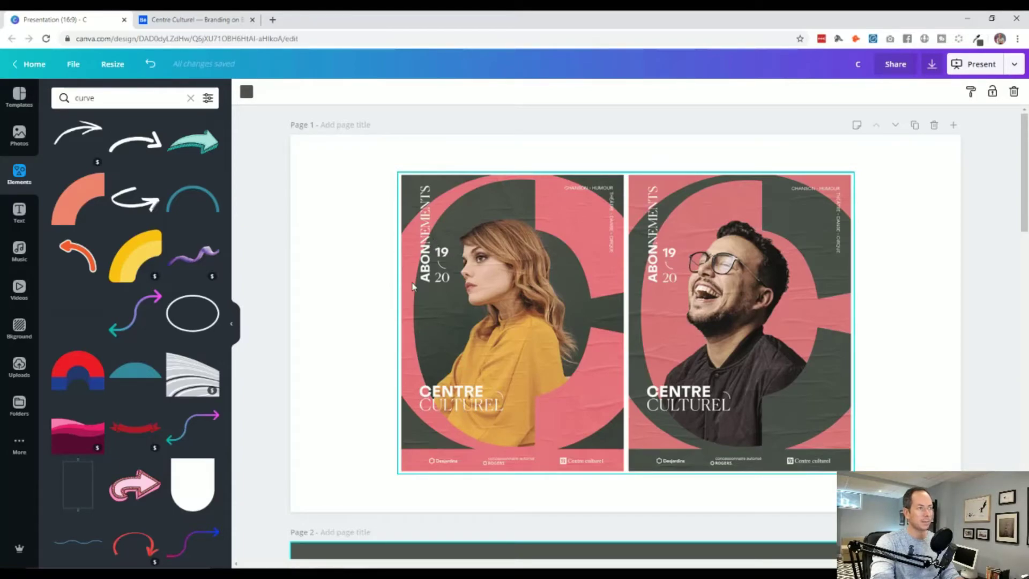
{"action": "scroll", "coordinate": [384, 453], "scroll_direction": "down", "scroll_amount": 8}
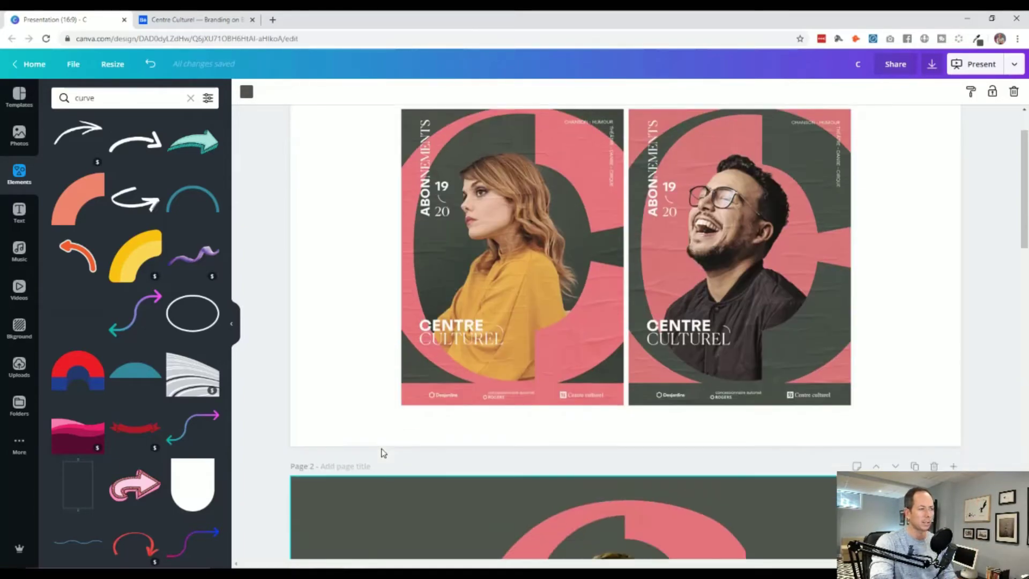
{"action": "scroll", "coordinate": [384, 452], "scroll_direction": "up", "scroll_amount": 1}
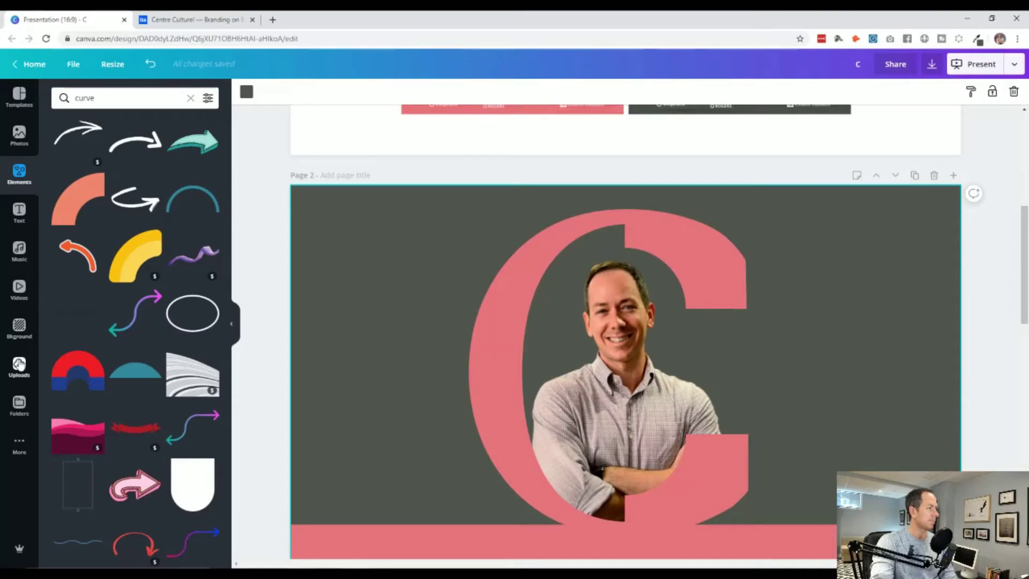
{"action": "left_click", "coordinate": [19, 367]}
{"action": "scroll", "coordinate": [85, 341], "scroll_direction": "down", "scroll_amount": 5}
{"action": "scroll", "coordinate": [86, 341], "scroll_direction": "down", "scroll_amount": 3}
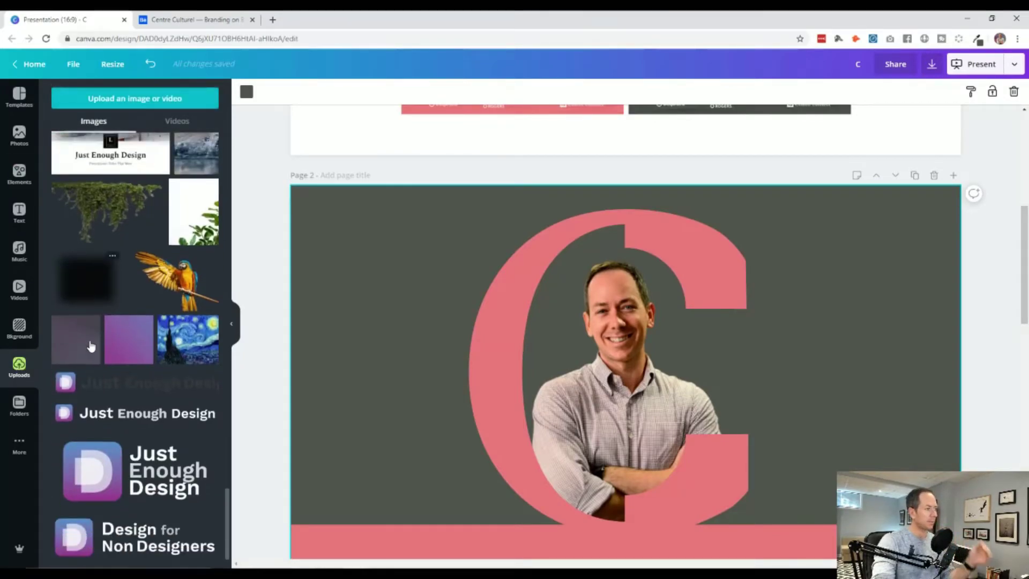
{"action": "left_click", "coordinate": [145, 385]}
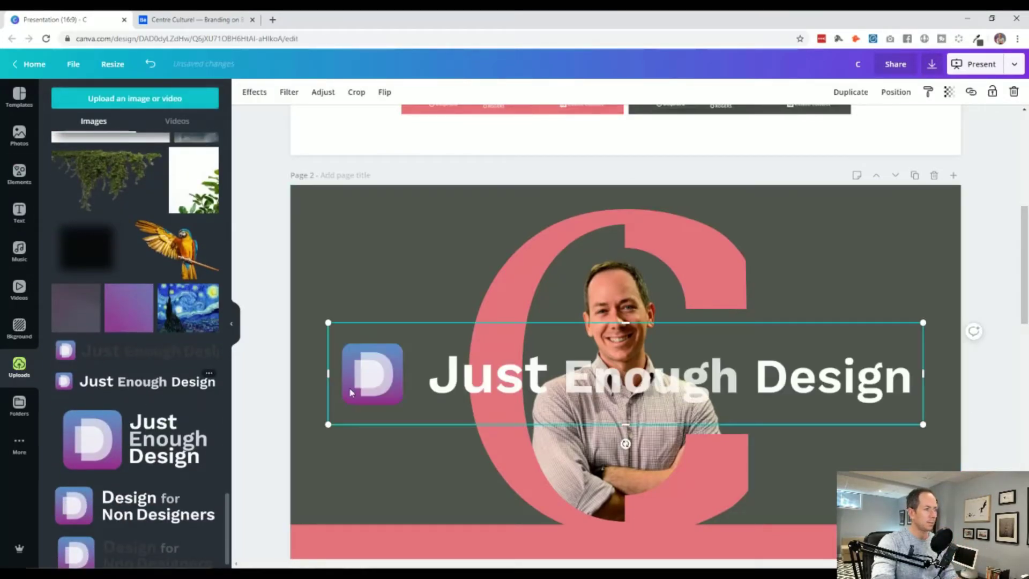
Step: Shrink the Just Enough Design logo and place it inside the left end of the pink bottom bar
{"action": "scroll", "coordinate": [402, 340], "scroll_direction": "down", "scroll_amount": 5}
{"action": "scroll", "coordinate": [359, 182], "scroll_direction": "up", "scroll_amount": 3}
{"action": "left_click_drag", "start_coordinate": [328, 180], "coordinate": [530, 214]}
{"action": "left_click_drag", "start_coordinate": [555, 247], "coordinate": [320, 401]}
{"action": "left_click", "coordinate": [276, 411]}
{"action": "scroll", "coordinate": [276, 411], "scroll_direction": "up", "scroll_amount": 3}
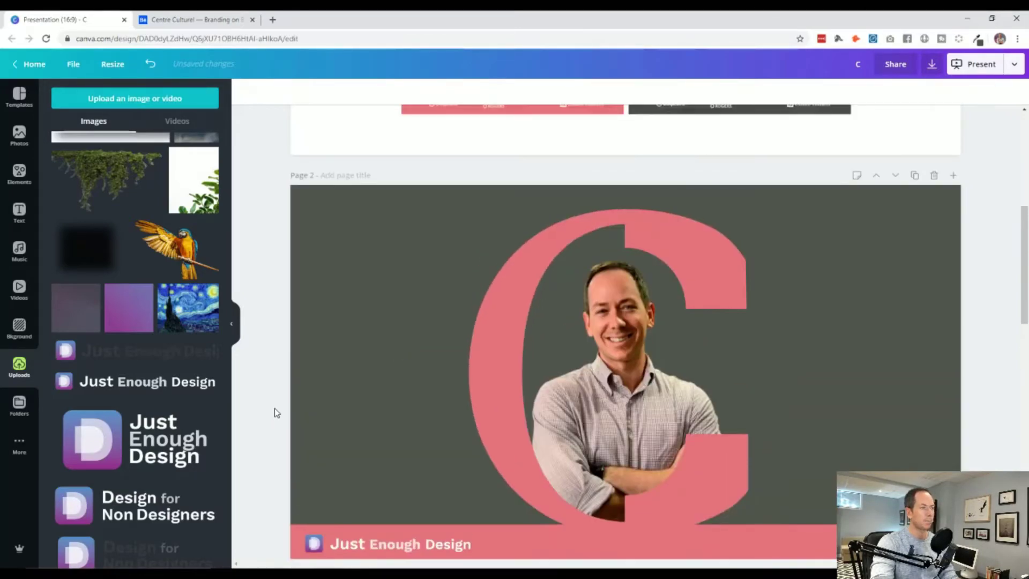
Step: Review the lettering on the reference posters and add a heading text box to page 2
{"action": "left_click", "coordinate": [19, 206]}
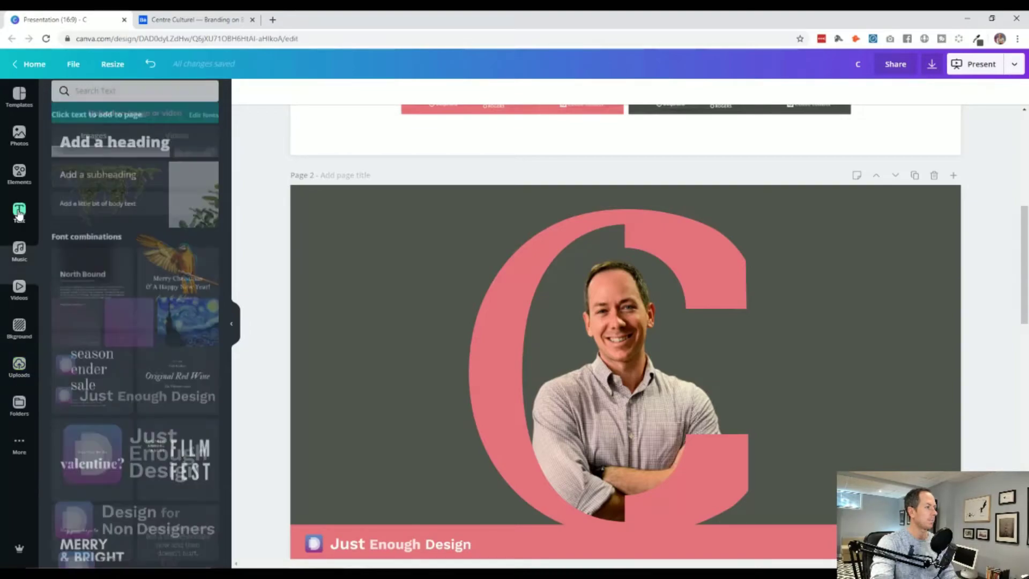
{"action": "scroll", "coordinate": [351, 322], "scroll_direction": "up", "scroll_amount": 6}
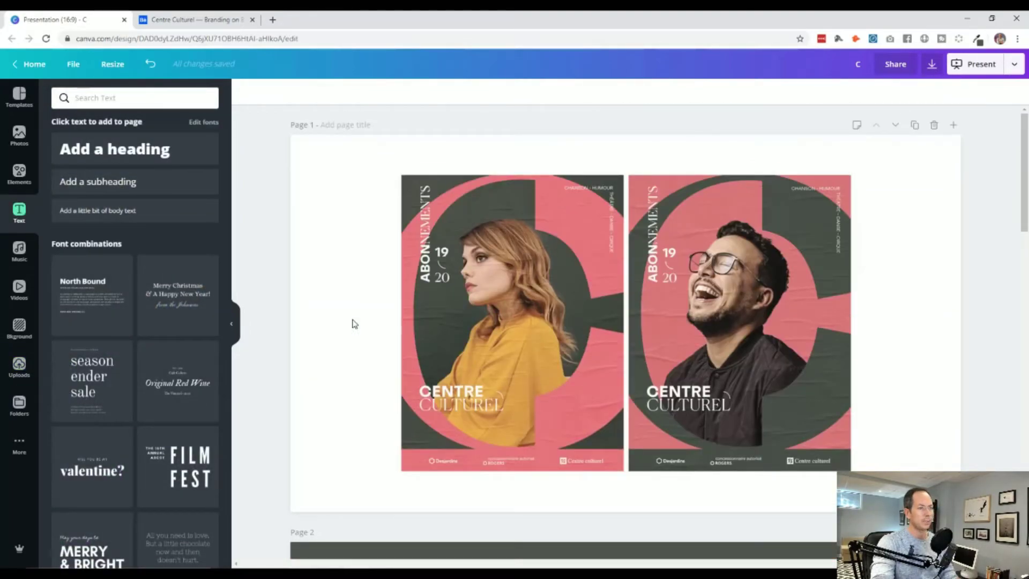
{"action": "scroll", "coordinate": [352, 323], "scroll_direction": "down", "scroll_amount": 3}
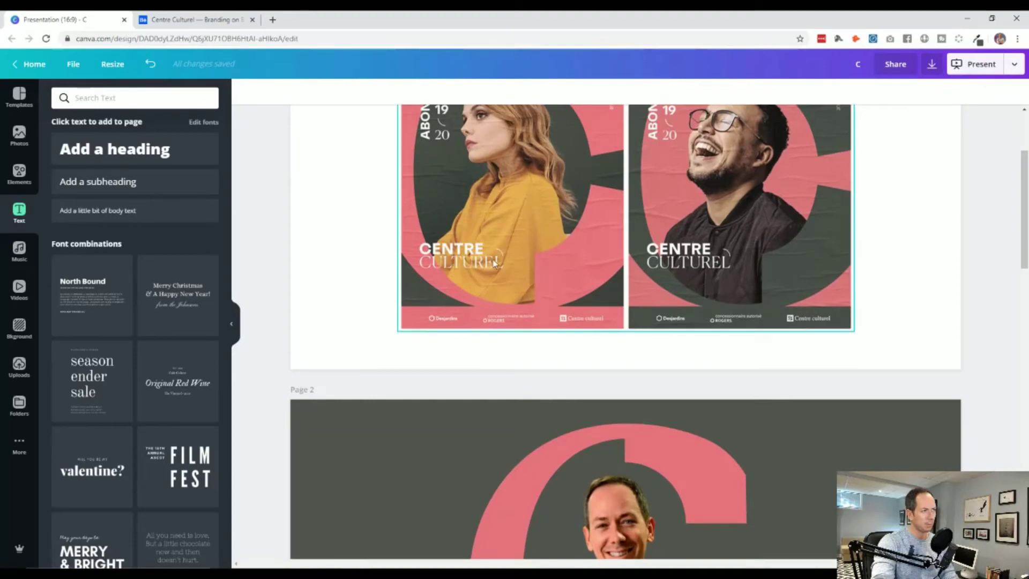
{"action": "scroll", "coordinate": [470, 271], "scroll_direction": "down", "scroll_amount": 5}
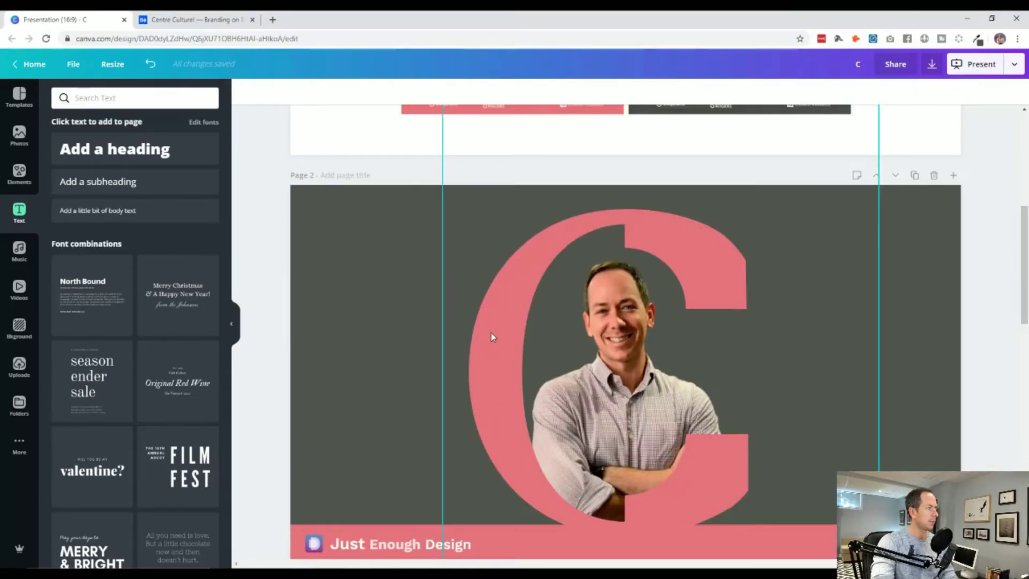
{"action": "scroll", "coordinate": [321, 246], "scroll_direction": "down", "scroll_amount": 3}
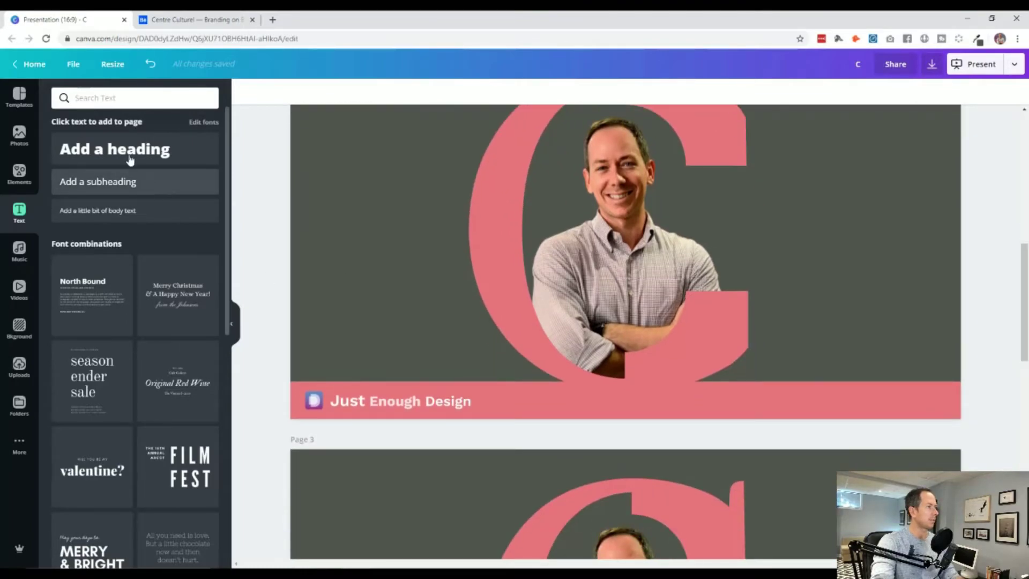
{"action": "left_click", "coordinate": [130, 161]}
Step: Set the new heading's font to Abhaya Libre Regular and move it into the empty area left of the C
{"action": "left_click", "coordinate": [261, 95]}
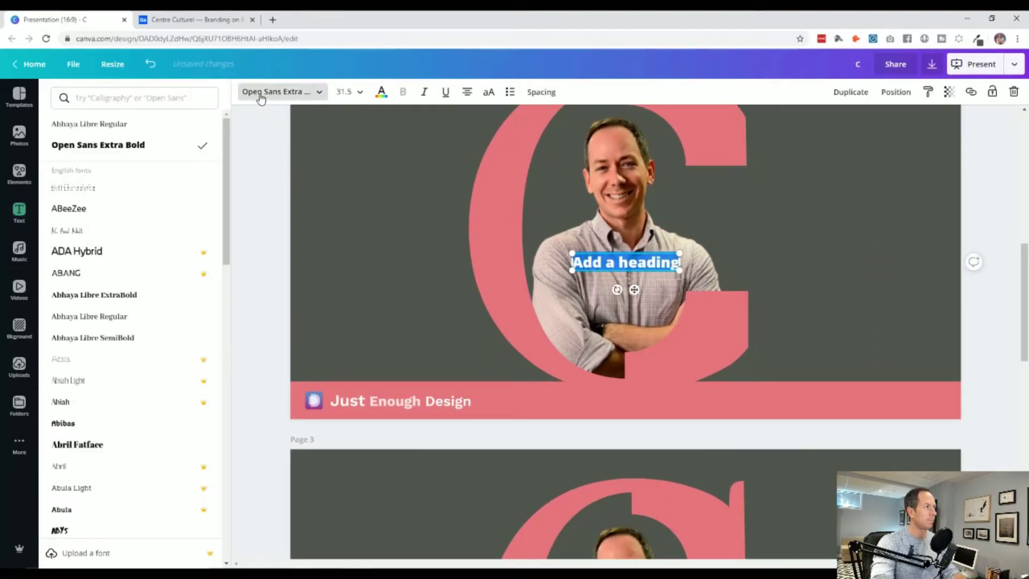
{"action": "left_click", "coordinate": [133, 124]}
{"action": "left_click", "coordinate": [482, 133]}
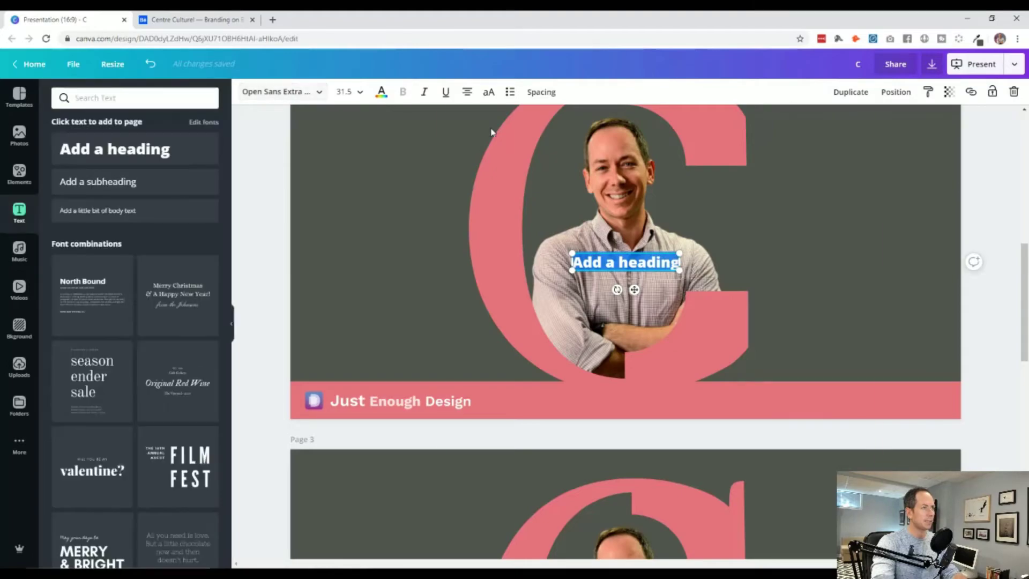
{"action": "left_click", "coordinate": [598, 261]}
{"action": "left_click", "coordinate": [257, 93]}
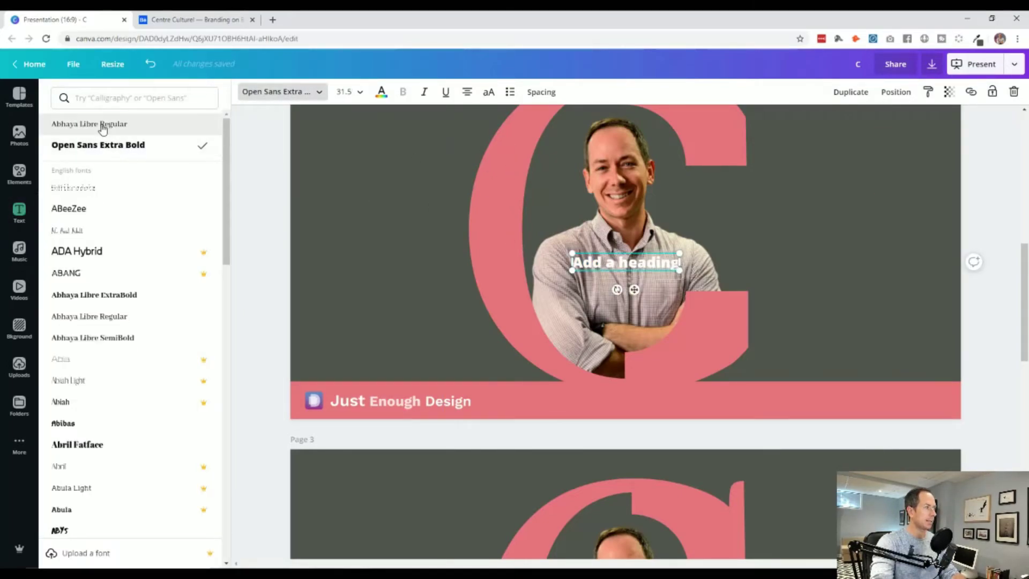
{"action": "left_click", "coordinate": [103, 128]}
{"action": "left_click_drag", "start_coordinate": [626, 262], "coordinate": [416, 238]}
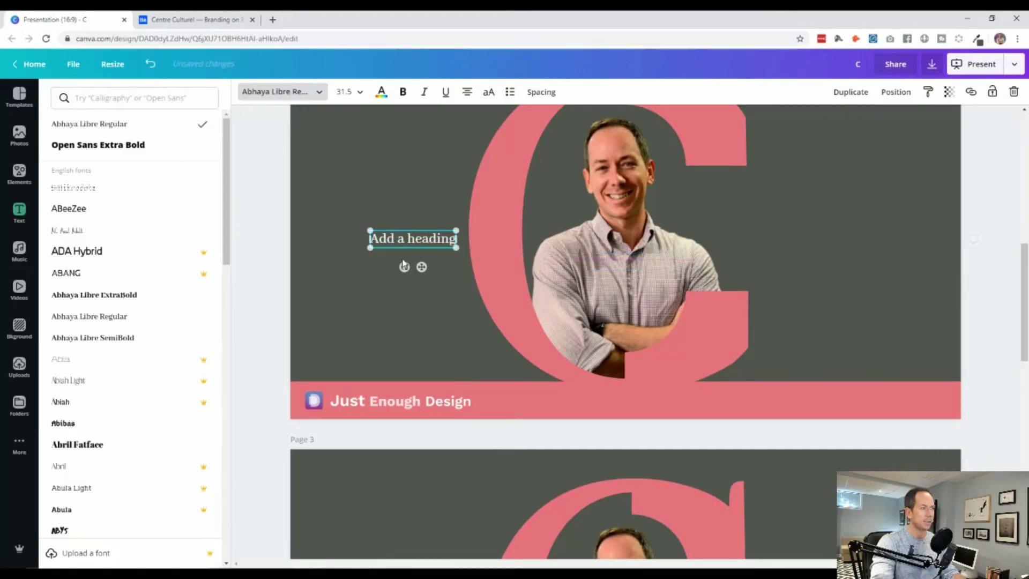
Step: Replace the heading's text with "You Can" and convert it to uppercase, following the reference posters' title style
{"action": "scroll", "coordinate": [407, 270], "scroll_direction": "up", "scroll_amount": 10}
{"action": "scroll", "coordinate": [494, 414], "scroll_direction": "down", "scroll_amount": 8}
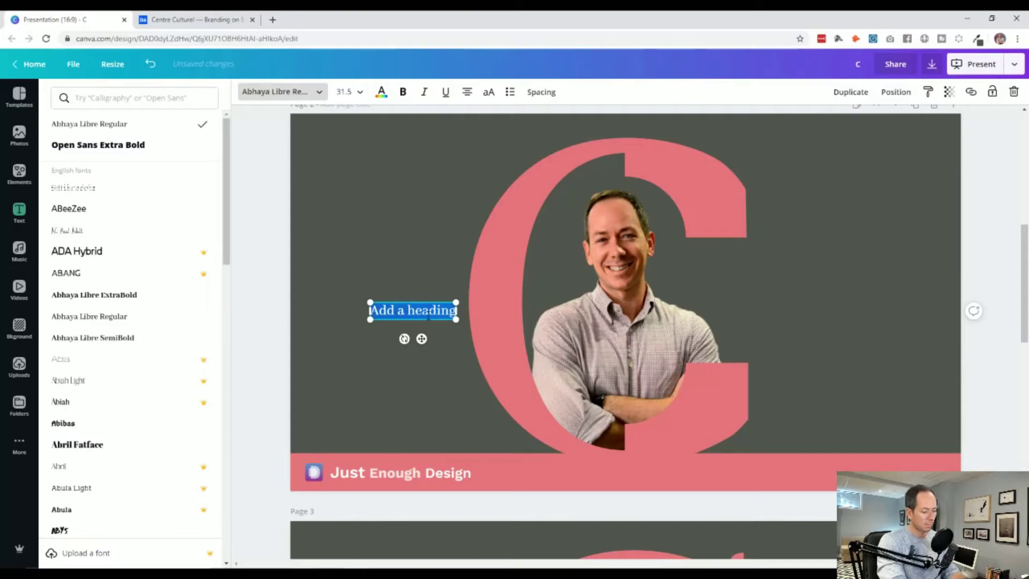
{"action": "type", "text": "M"}
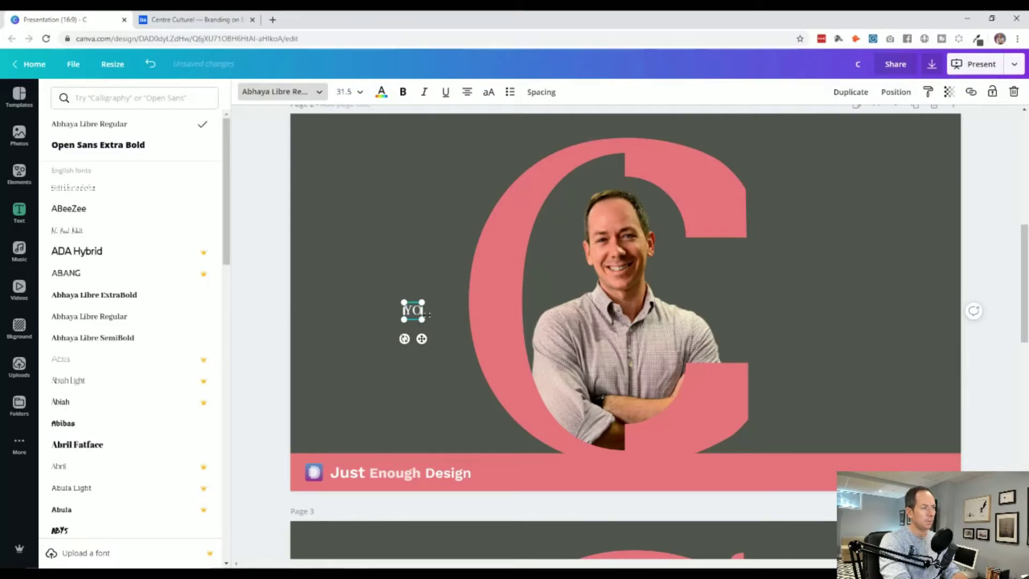
{"action": "scroll", "coordinate": [427, 315], "scroll_direction": "up", "scroll_amount": 8}
{"action": "scroll", "coordinate": [425, 319], "scroll_direction": "down", "scroll_amount": 8}
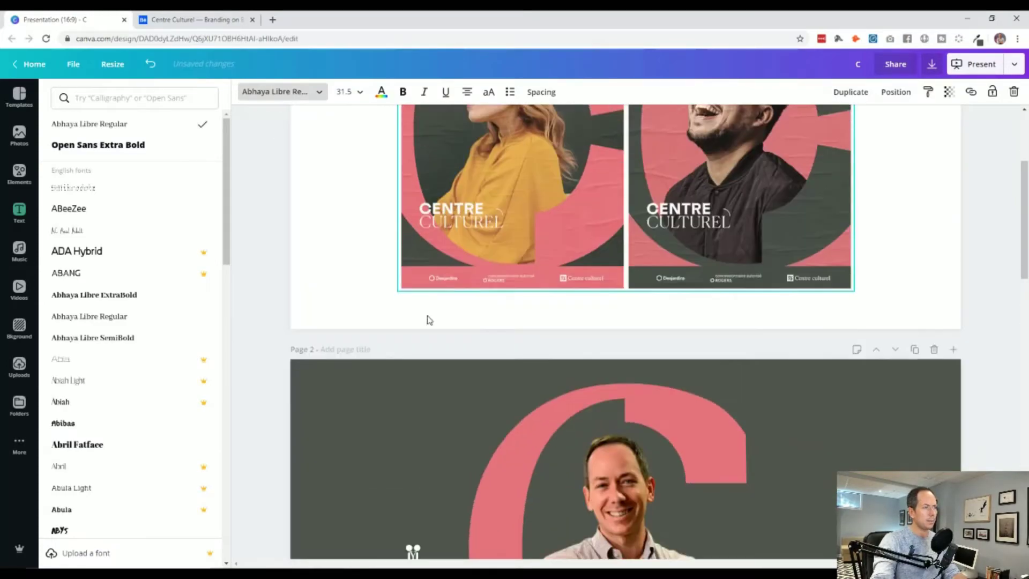
{"action": "type", "text": "au Can"}
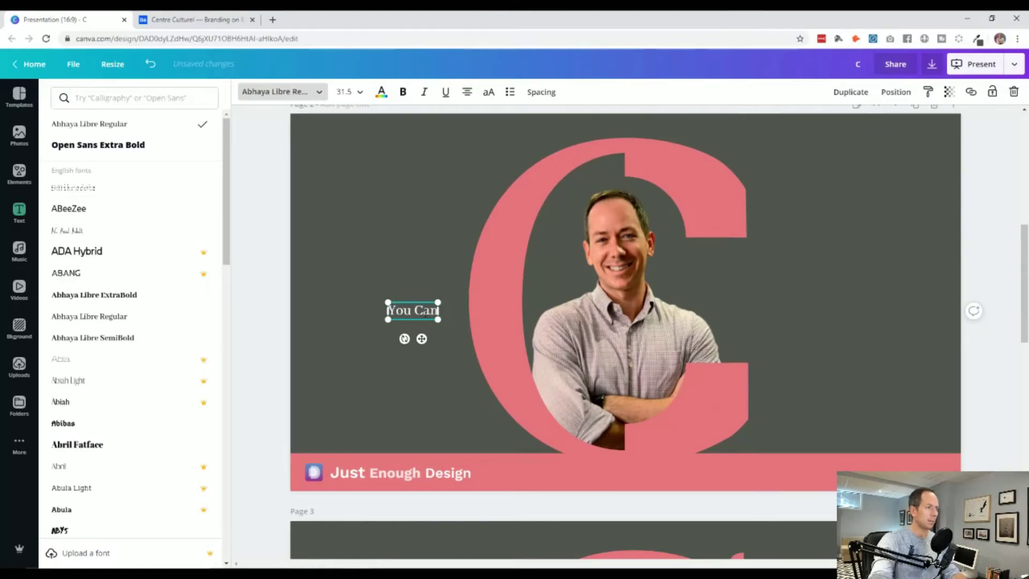
{"action": "left_click", "coordinate": [489, 93]}
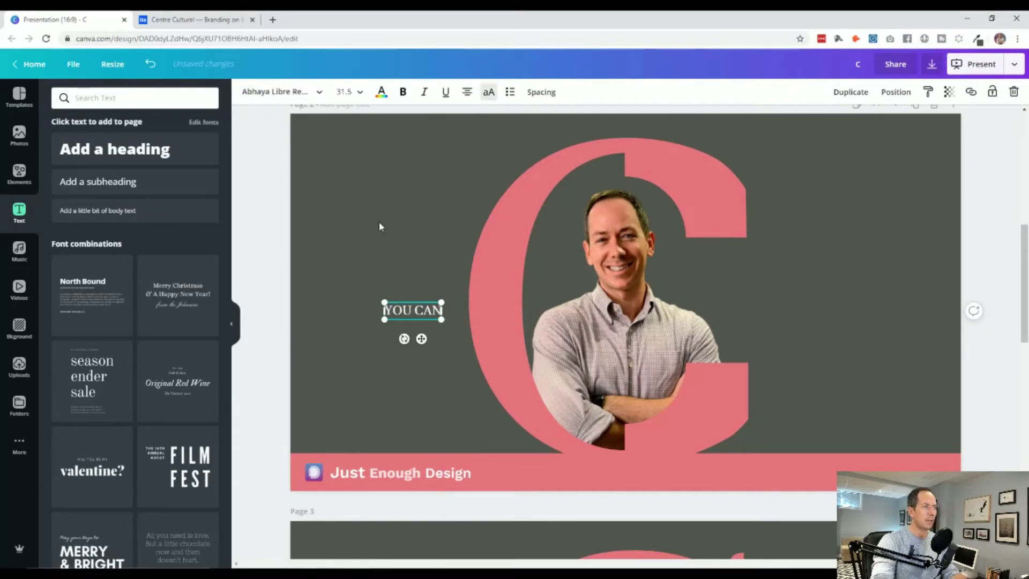
Step: Enlarge the YOU CAN heading to size 45.7 and shift it left, clear of the C
{"action": "left_click_drag", "start_coordinate": [443, 303], "coordinate": [467, 294]}
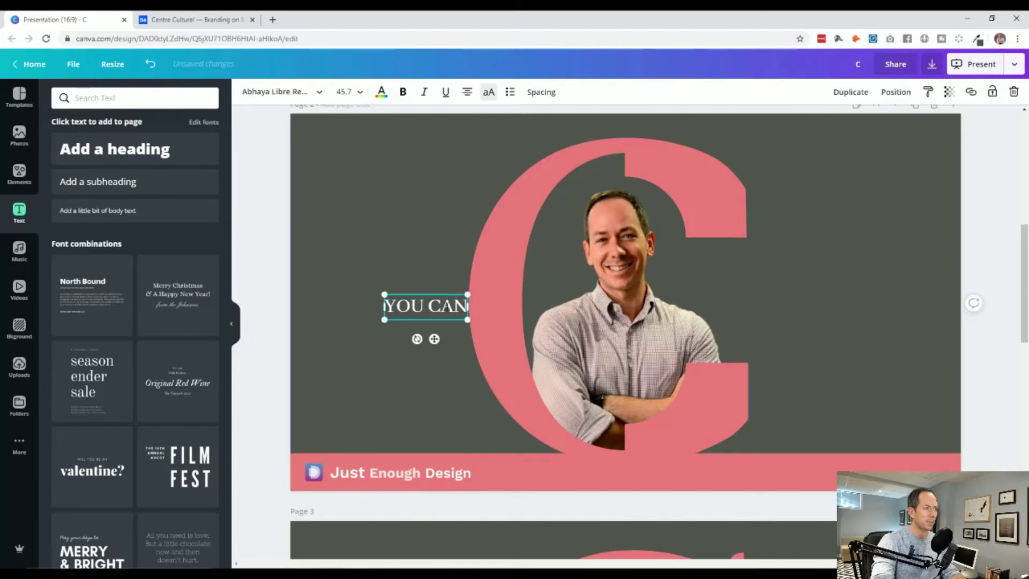
{"action": "left_click", "coordinate": [284, 319]}
{"action": "left_click_drag", "start_coordinate": [410, 310], "coordinate": [383, 310]}
{"action": "left_click", "coordinate": [274, 375]}
Step: Duplicate the YOU CAN heading directly below itself and change the copy's text to "DESIGN"
{"action": "scroll", "coordinate": [273, 375], "scroll_direction": "up", "scroll_amount": 5}
{"action": "scroll", "coordinate": [273, 376], "scroll_direction": "down", "scroll_amount": 5}
{"action": "scroll", "coordinate": [363, 266], "scroll_direction": "up", "scroll_amount": 5}
{"action": "scroll", "coordinate": [365, 263], "scroll_direction": "down", "scroll_amount": 3}
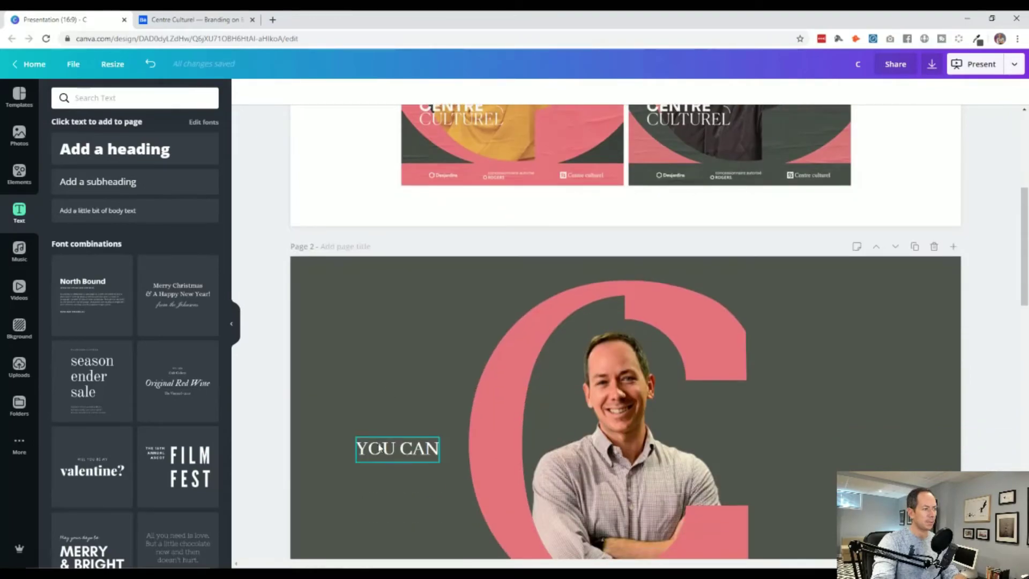
{"action": "left_click_drag", "start_coordinate": [378, 445], "coordinate": [378, 471]}
{"action": "type", "text": "DESIGN"}
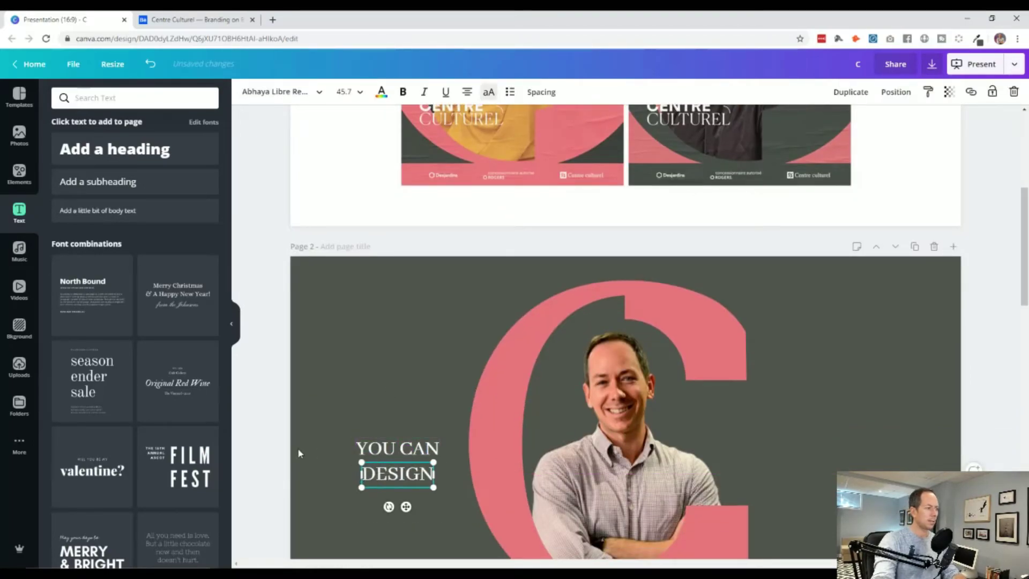
Step: Select the YOU CAN and DESIGN headings together and align their left edges
{"action": "left_click_drag", "start_coordinate": [299, 454], "coordinate": [461, 397]}
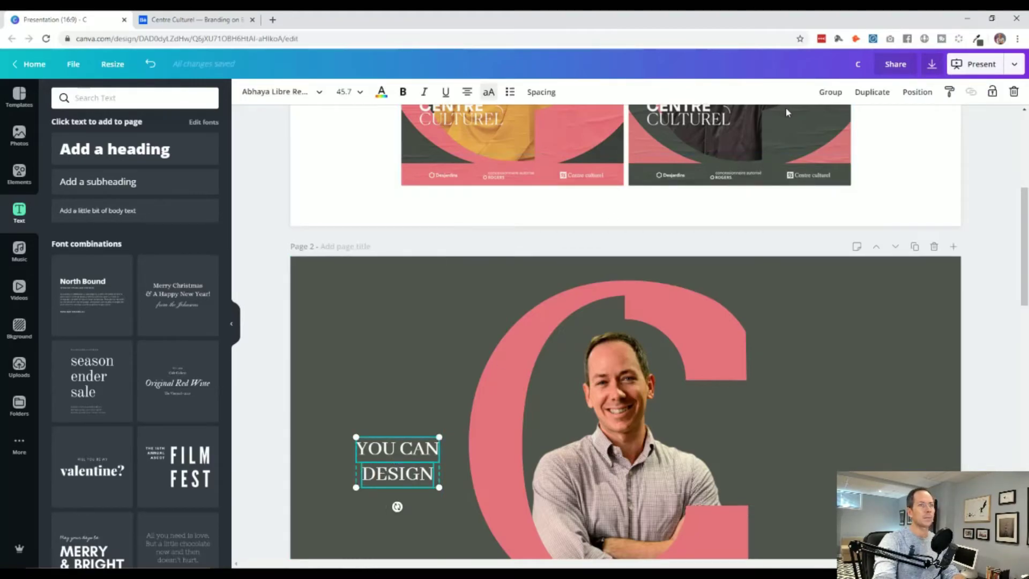
{"action": "left_click", "coordinate": [914, 93]}
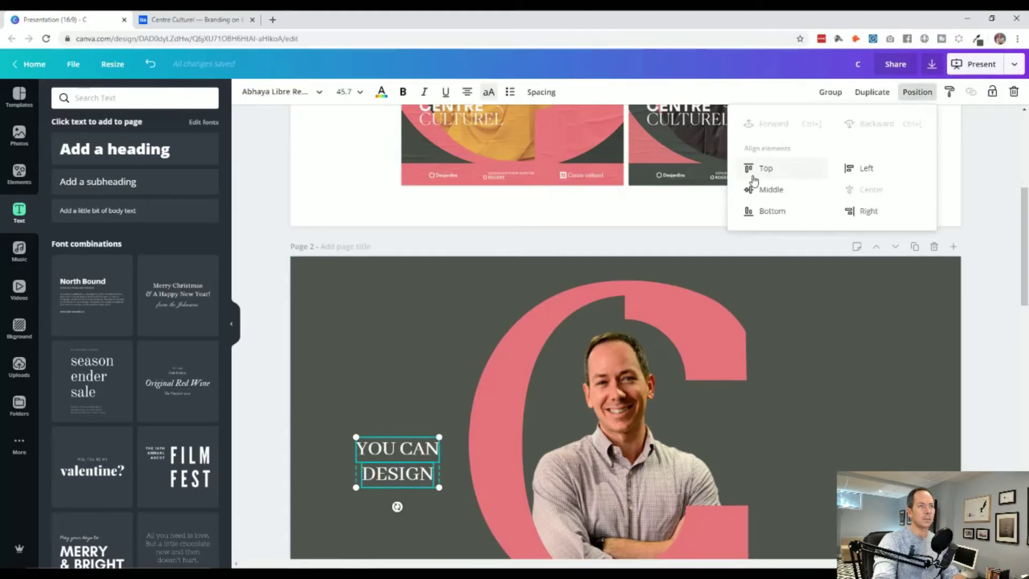
{"action": "left_click", "coordinate": [843, 174]}
{"action": "scroll", "coordinate": [280, 427], "scroll_direction": "up", "scroll_amount": 3}
{"action": "scroll", "coordinate": [284, 428], "scroll_direction": "down", "scroll_amount": 5}
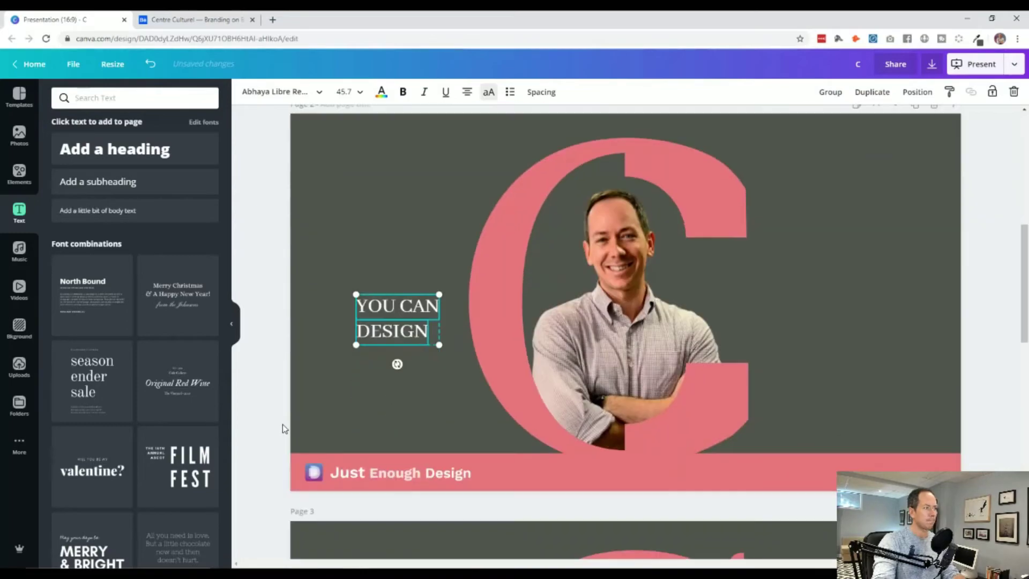
Step: Search the fonts for "open" and set the YOU CAN line to Open Sans
{"action": "left_click", "coordinate": [374, 348]}
{"action": "left_click", "coordinate": [397, 306]}
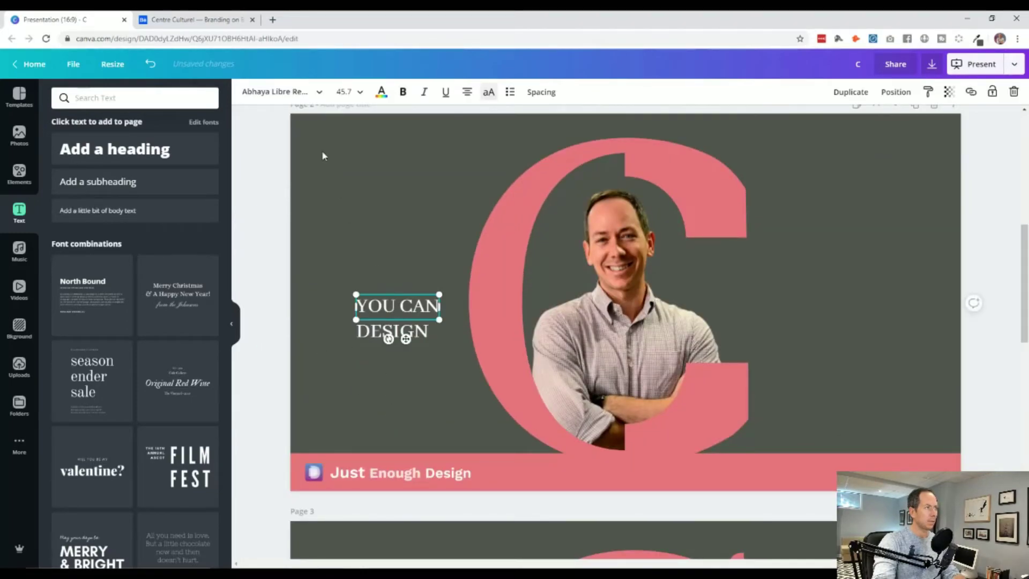
{"action": "left_click", "coordinate": [298, 96]}
{"action": "left_click", "coordinate": [154, 99]}
{"action": "type", "text": "open"}
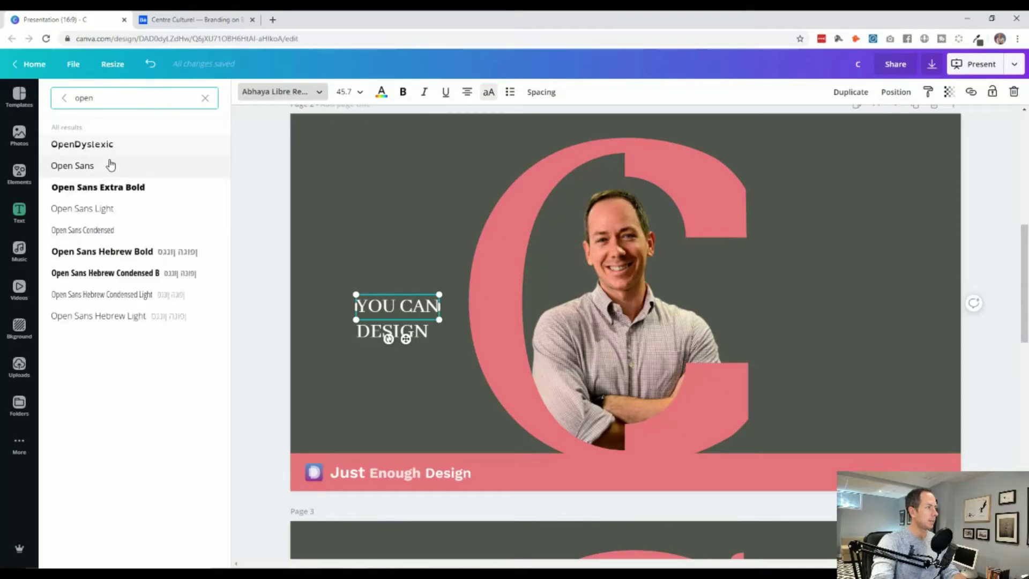
{"action": "left_click", "coordinate": [80, 166]}
{"action": "left_click_drag", "start_coordinate": [379, 311], "coordinate": [384, 311]}
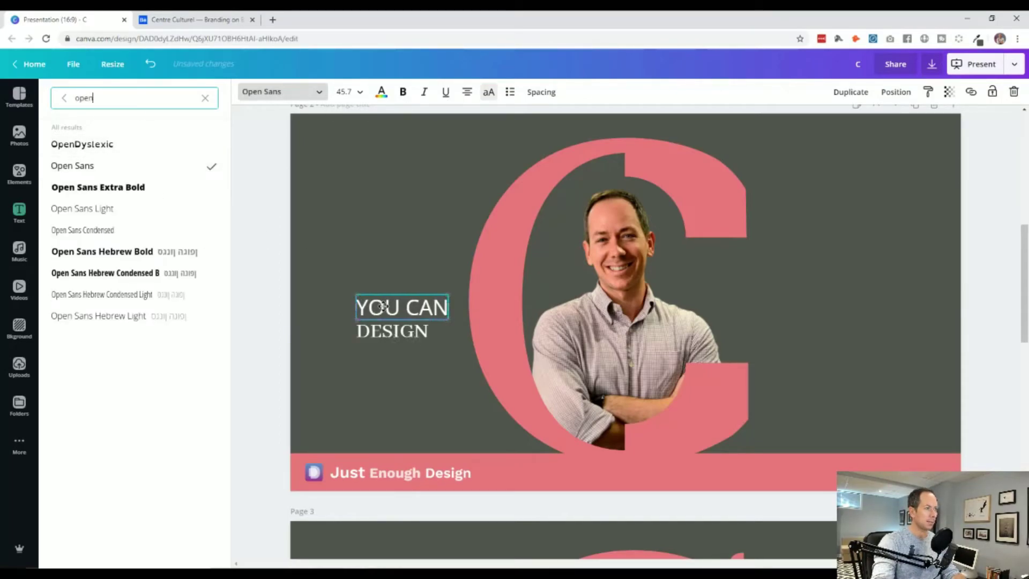
Step: Reduce the YOU CAN line to size 28.7, switch it to Open Sans Light, and position it closely above DESIGN
{"action": "left_click_drag", "start_coordinate": [448, 294], "coordinate": [414, 303]}
{"action": "left_click", "coordinate": [127, 211]}
{"action": "left_click", "coordinate": [276, 358]}
{"action": "left_click", "coordinate": [374, 316]}
{"action": "left_click_drag", "start_coordinate": [374, 314], "coordinate": [375, 315]}
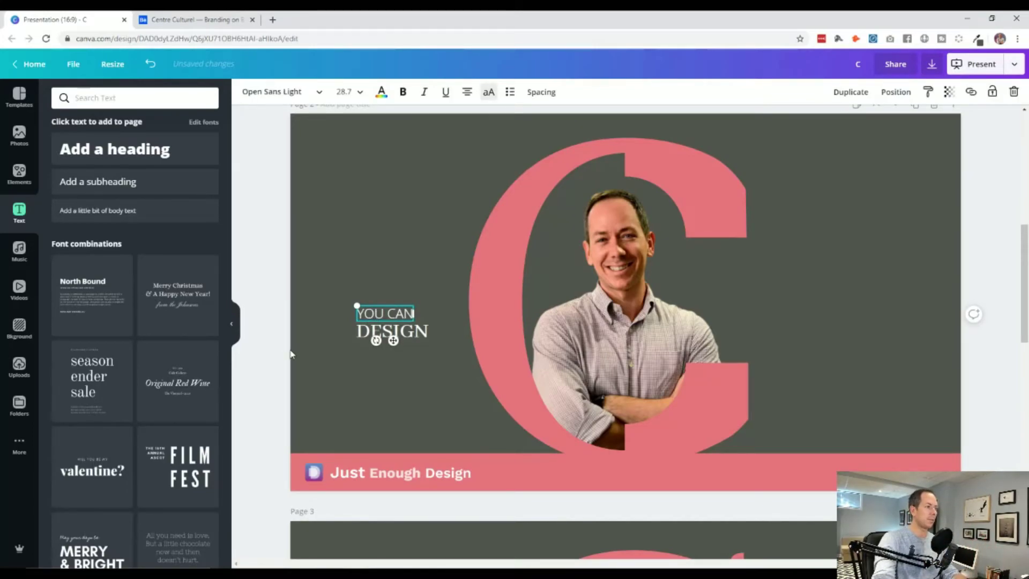
{"action": "left_click", "coordinate": [256, 382]}
Step: Compare the title with the reference posters' Centre Culturel lettering and fine-tune the YOU CAN line's position above DESIGN
{"action": "scroll", "coordinate": [257, 382], "scroll_direction": "up", "scroll_amount": 5}
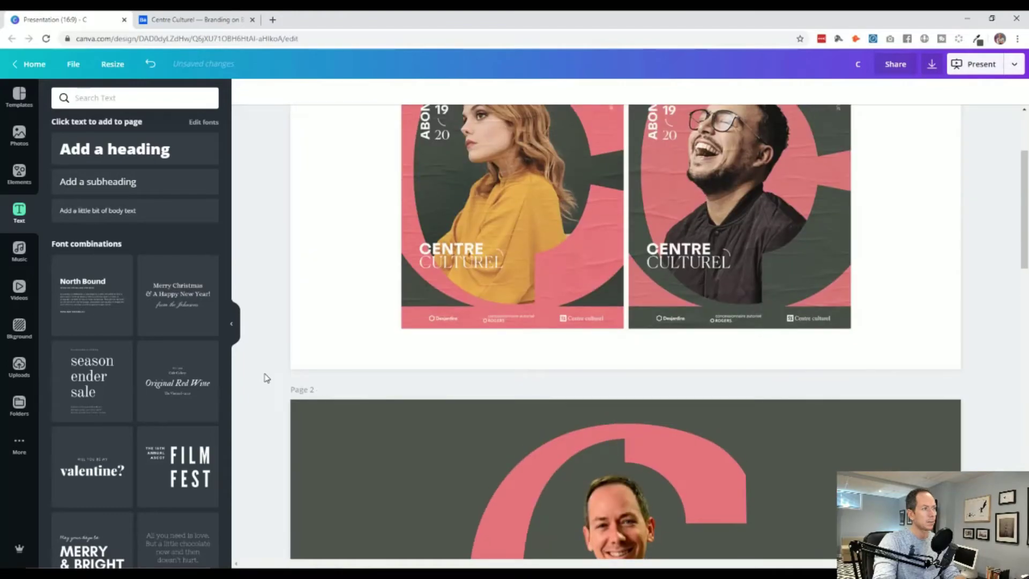
{"action": "scroll", "coordinate": [273, 381], "scroll_direction": "down", "scroll_amount": 3}
{"action": "left_click", "coordinate": [373, 459]}
{"action": "left_click_drag", "start_coordinate": [374, 460], "coordinate": [375, 462]}
{"action": "left_click", "coordinate": [249, 426]}
{"action": "scroll", "coordinate": [250, 426], "scroll_direction": "up", "scroll_amount": 3}
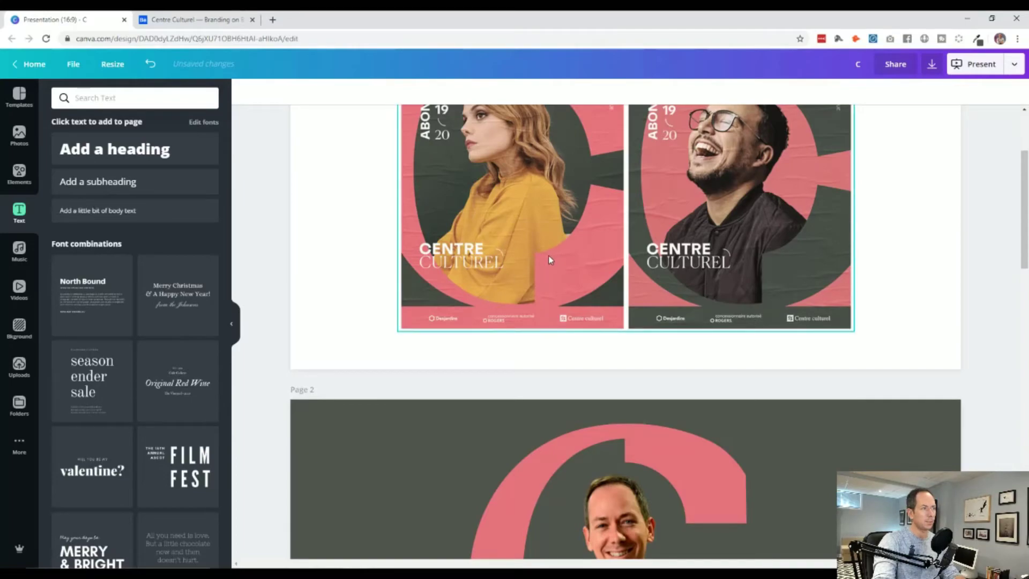
Step: Add the thin half-circle arc from the curve elements to page 2 and recolour it white
{"action": "left_click", "coordinate": [19, 172]}
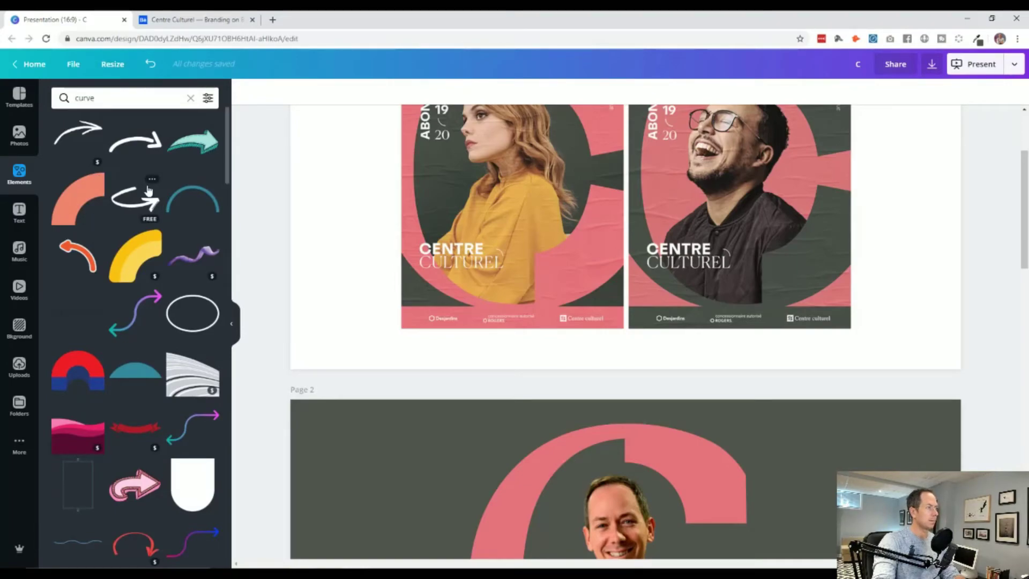
{"action": "left_click", "coordinate": [193, 199]}
{"action": "left_click_drag", "start_coordinate": [535, 250], "coordinate": [478, 563]}
{"action": "scroll", "coordinate": [395, 433], "scroll_direction": "down", "scroll_amount": 4}
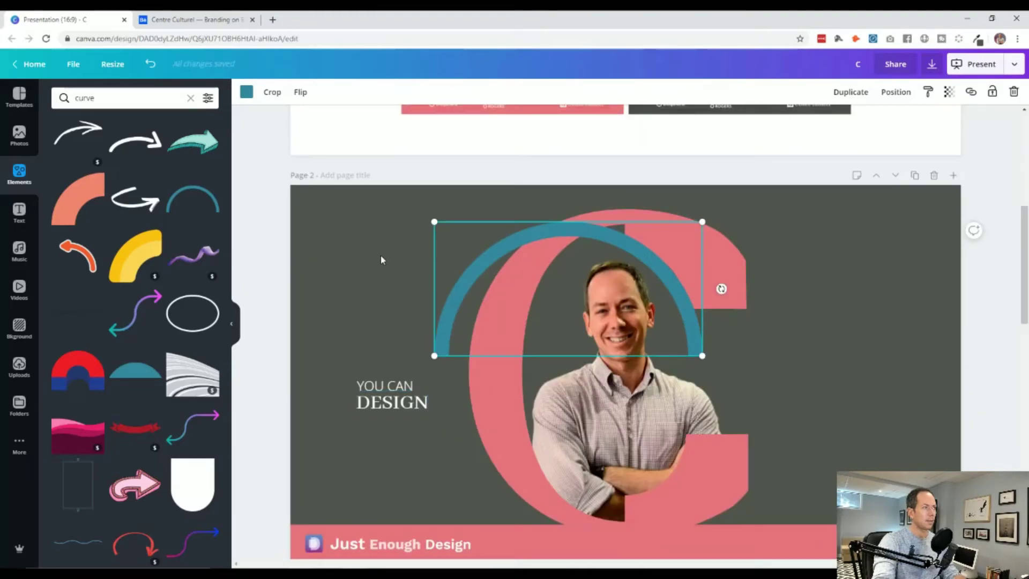
{"action": "left_click", "coordinate": [247, 93]}
{"action": "left_click", "coordinate": [144, 198]}
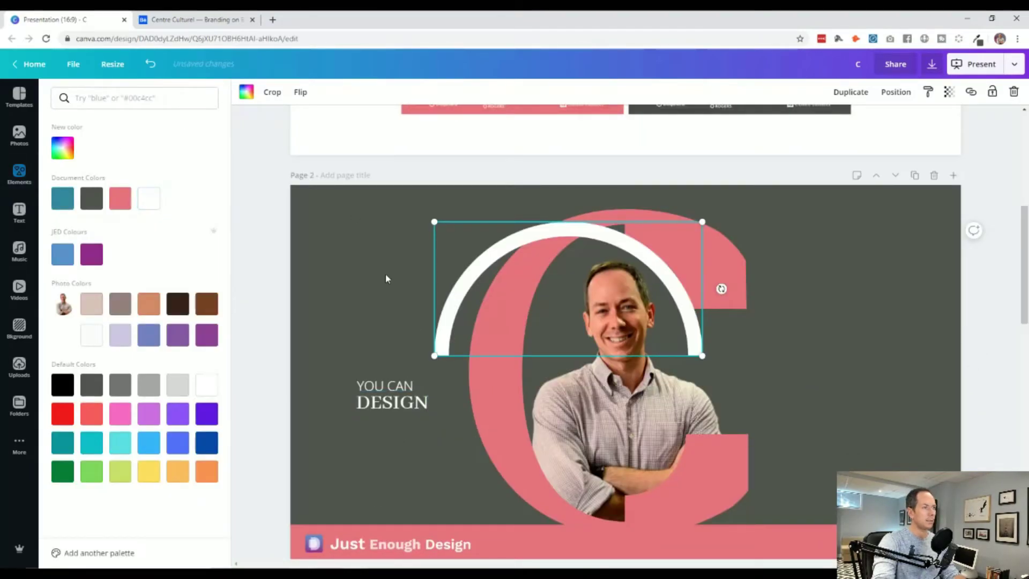
Step: Crop the white arc to its right half so only a quarter circle is kept
{"action": "left_click", "coordinate": [283, 97]}
{"action": "left_click_drag", "start_coordinate": [438, 217], "coordinate": [564, 204]}
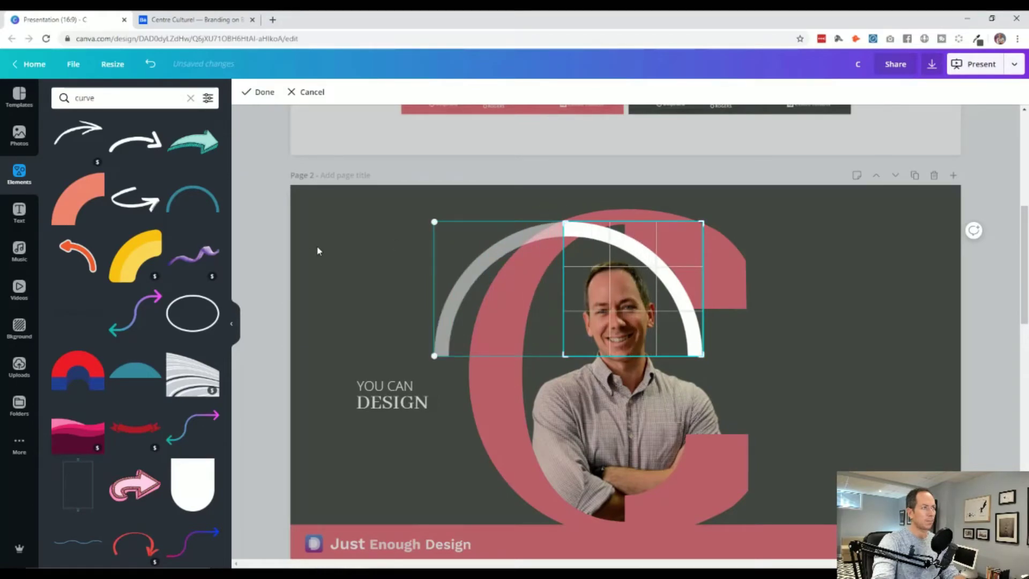
{"action": "left_click", "coordinate": [259, 92]}
Step: Shrink the quarter arc to a small accent and place it just beyond the end of the YOU CAN line
{"action": "left_click_drag", "start_coordinate": [651, 272], "coordinate": [443, 357]}
{"action": "left_click_drag", "start_coordinate": [360, 304], "coordinate": [431, 381]}
{"action": "left_click", "coordinate": [273, 389]}
{"action": "left_click", "coordinate": [499, 434]}
{"action": "scroll", "coordinate": [457, 397], "scroll_direction": "up", "scroll_amount": 3}
{"action": "scroll", "coordinate": [457, 397], "scroll_direction": "down", "scroll_amount": 3}
{"action": "left_click", "coordinate": [275, 440]}
{"action": "left_click_drag", "start_coordinate": [424, 378], "coordinate": [431, 371]}
Step: Enlarge the DESIGN heading to size 61.6
{"action": "left_click", "coordinate": [419, 405]}
{"action": "left_click_drag", "start_coordinate": [445, 427], "coordinate": [470, 435]}
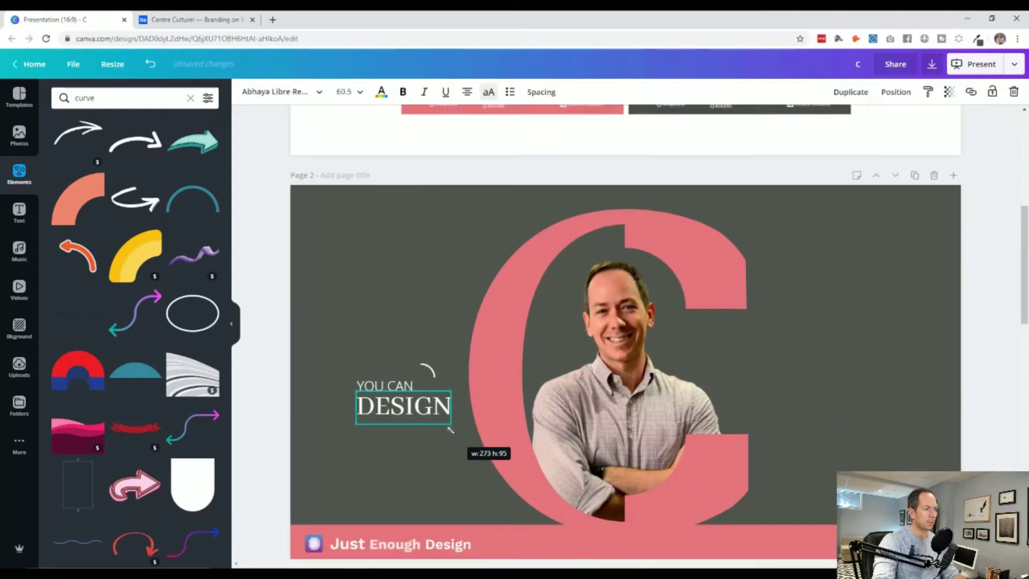
{"action": "left_click", "coordinate": [316, 435]}
{"action": "left_click", "coordinate": [688, 458]}
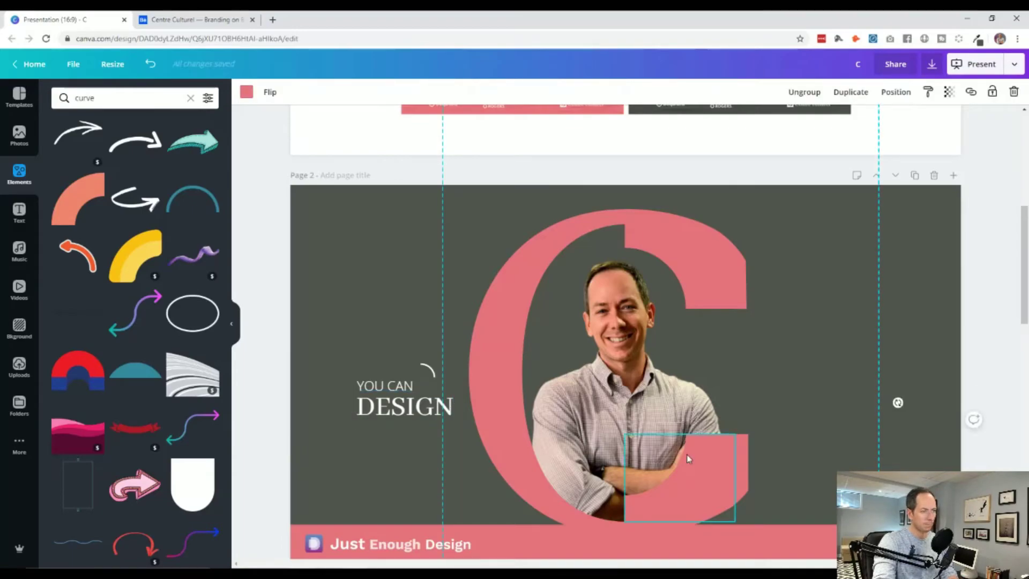
{"action": "left_click", "coordinate": [337, 485]}
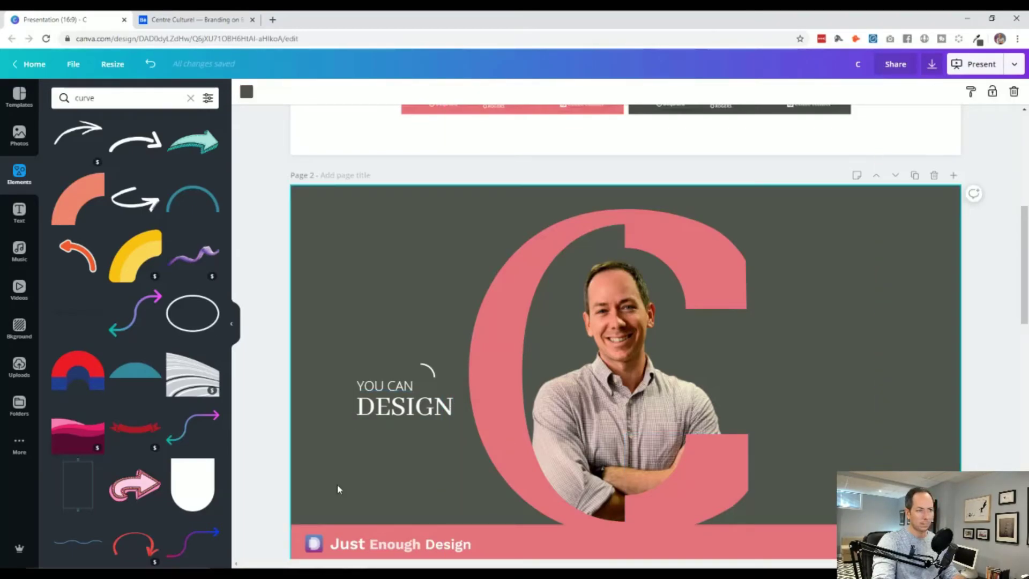
Step: Move the small white arc to the upper-right corner of the DESIGN heading
{"action": "left_click", "coordinate": [429, 369]}
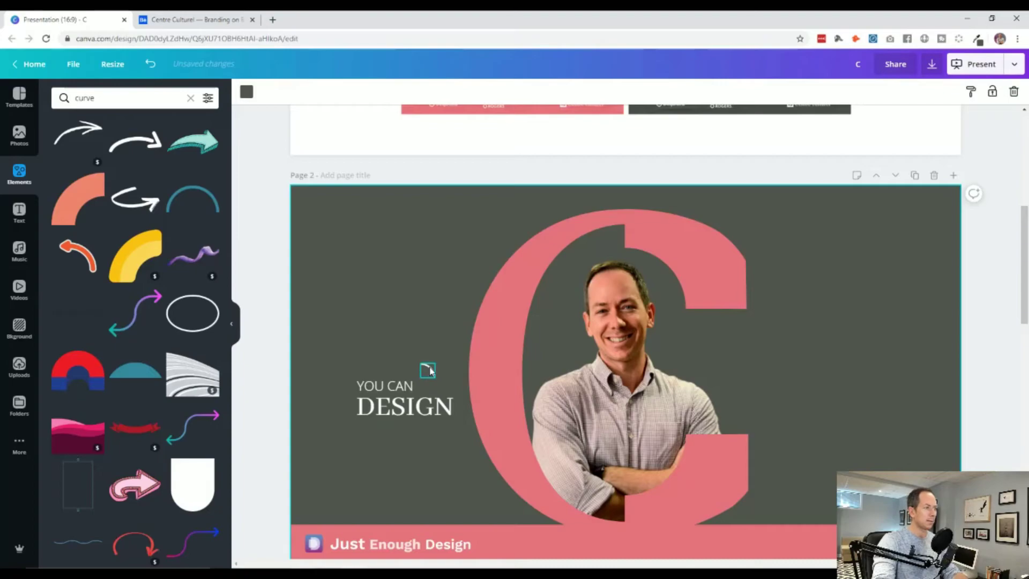
{"action": "left_click", "coordinate": [386, 387]}
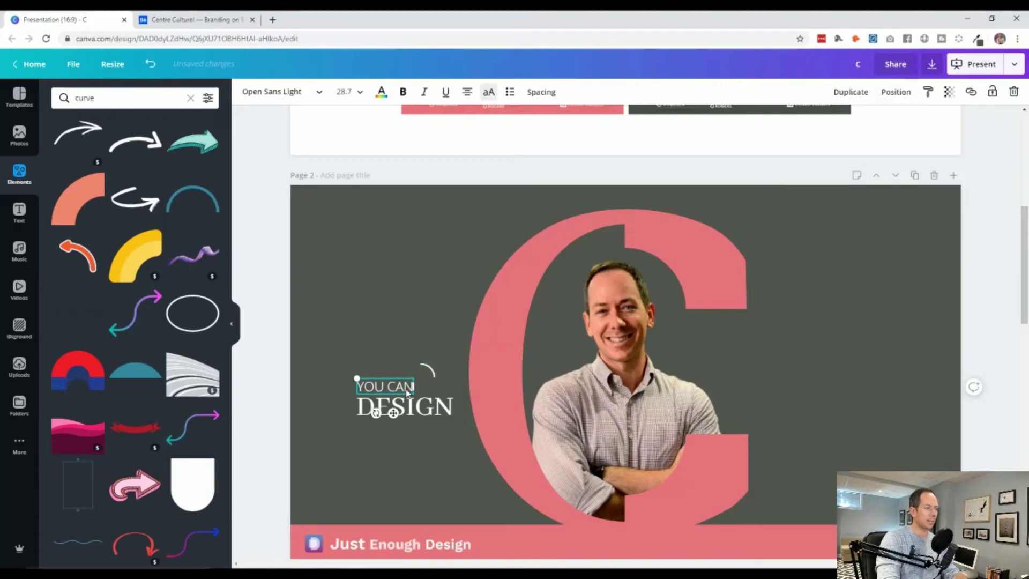
{"action": "left_click_drag", "start_coordinate": [432, 374], "coordinate": [456, 391]}
{"action": "left_click", "coordinate": [255, 442]}
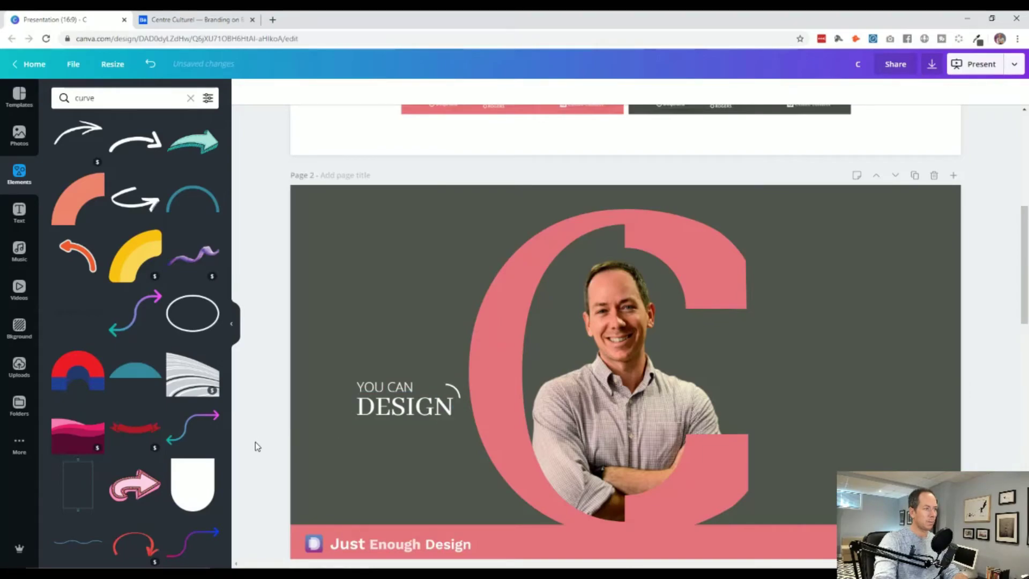
Step: Group the YOU CAN line, the DESIGN heading and the arc, and compare them with the reference posters
{"action": "left_click_drag", "start_coordinate": [275, 374], "coordinate": [455, 428]}
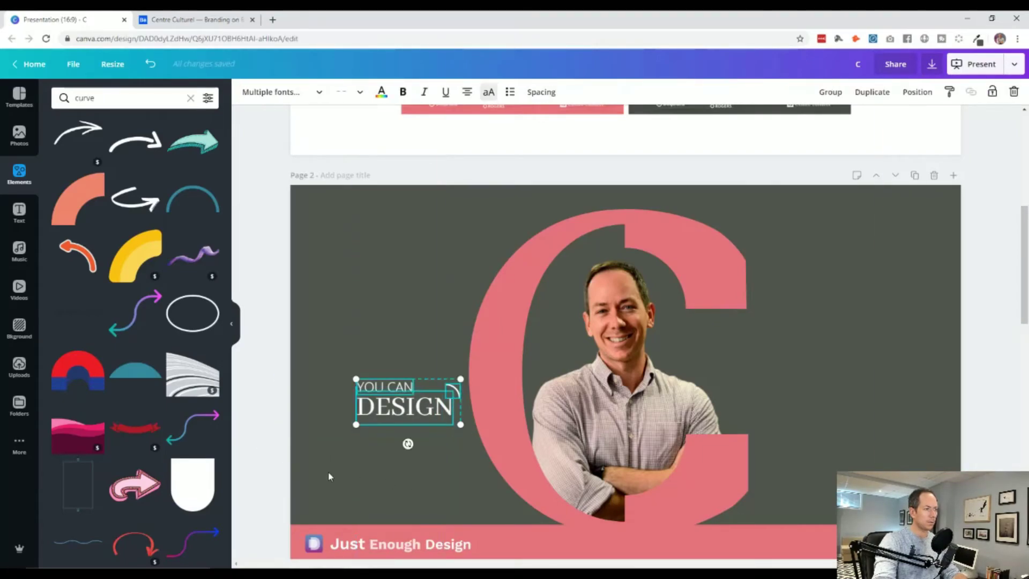
{"action": "key", "text": "ctrl+g"}
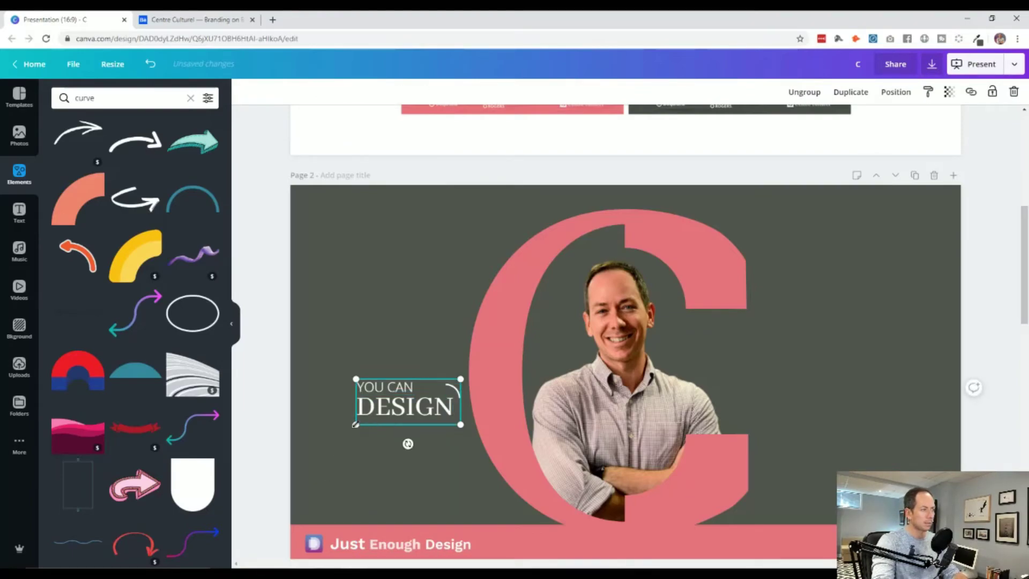
{"action": "scroll", "coordinate": [379, 412], "scroll_direction": "up", "scroll_amount": 5}
{"action": "scroll", "coordinate": [378, 411], "scroll_direction": "down", "scroll_amount": 5}
Step: Move the title group over the lower part of the photo and enlarge it until DESIGN is size 69.4
{"action": "left_click_drag", "start_coordinate": [393, 406], "coordinate": [551, 457]}
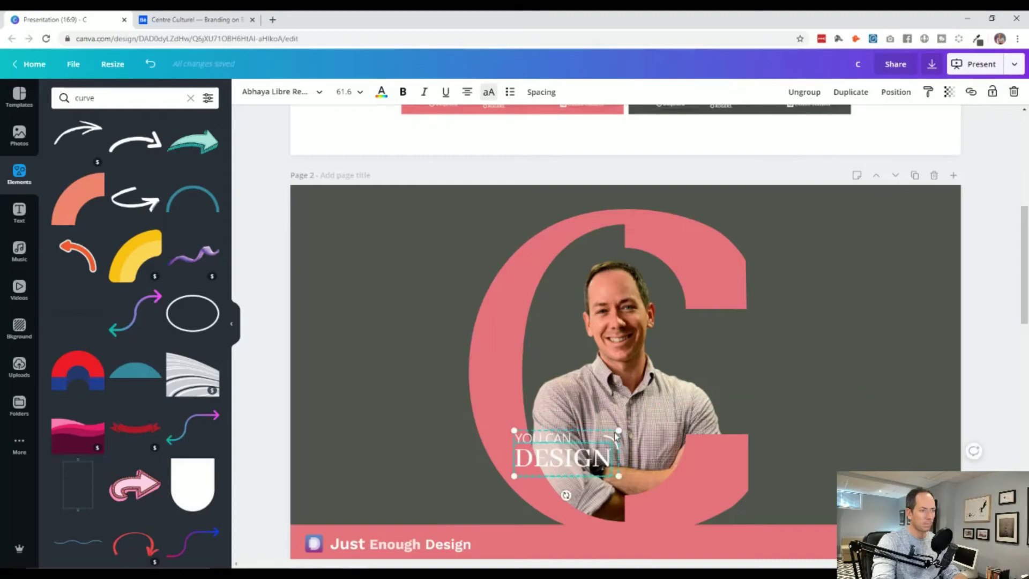
{"action": "left_click_drag", "start_coordinate": [625, 427], "coordinate": [631, 423]}
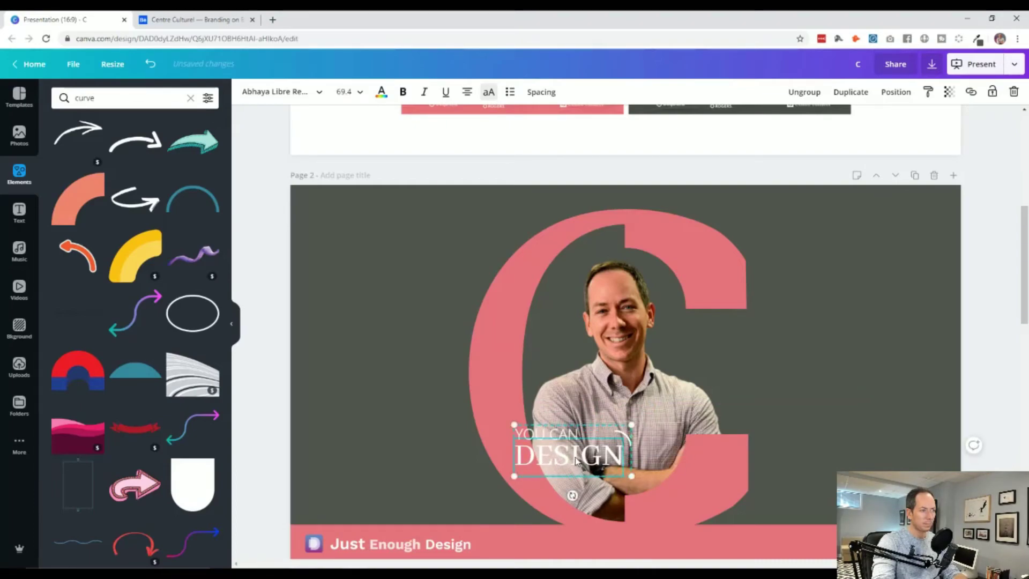
{"action": "left_click", "coordinate": [276, 509]}
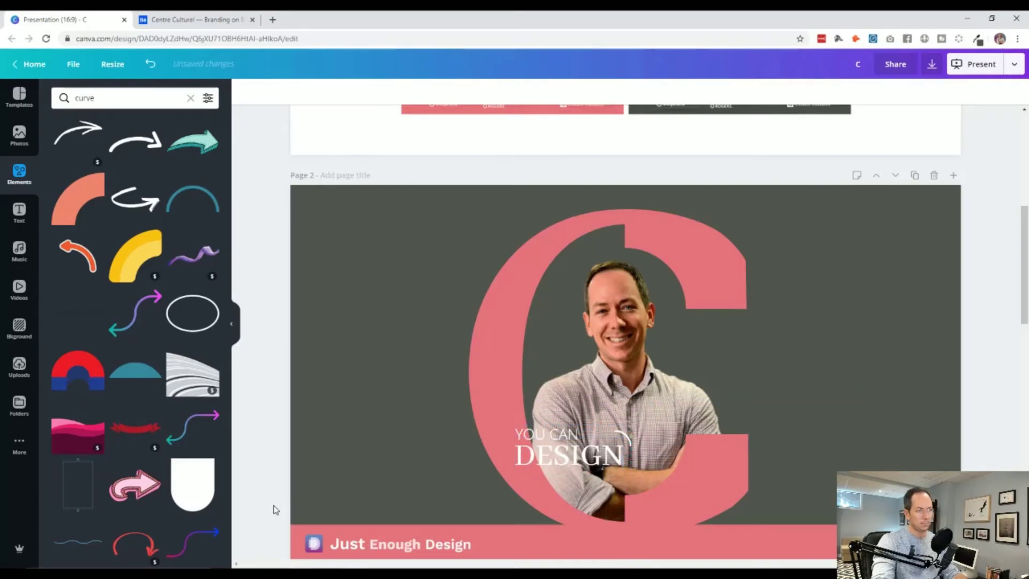
Step: Compare the layout with the reference posters and move the title group to the page's lower-left area, above the pink bar
{"action": "scroll", "coordinate": [422, 460], "scroll_direction": "down", "scroll_amount": 2}
{"action": "scroll", "coordinate": [422, 461], "scroll_direction": "up", "scroll_amount": 5}
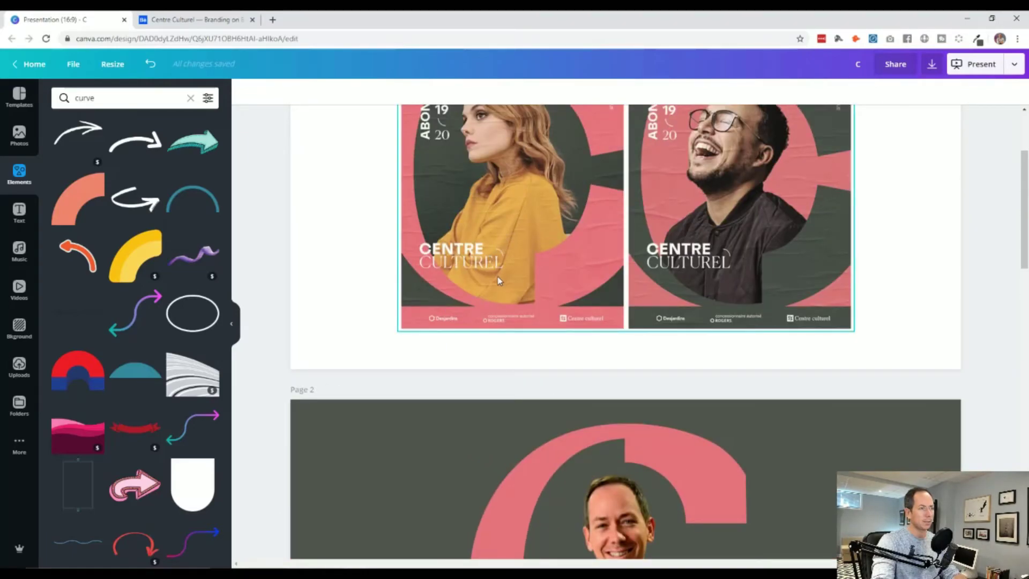
{"action": "scroll", "coordinate": [500, 281], "scroll_direction": "up", "scroll_amount": 2}
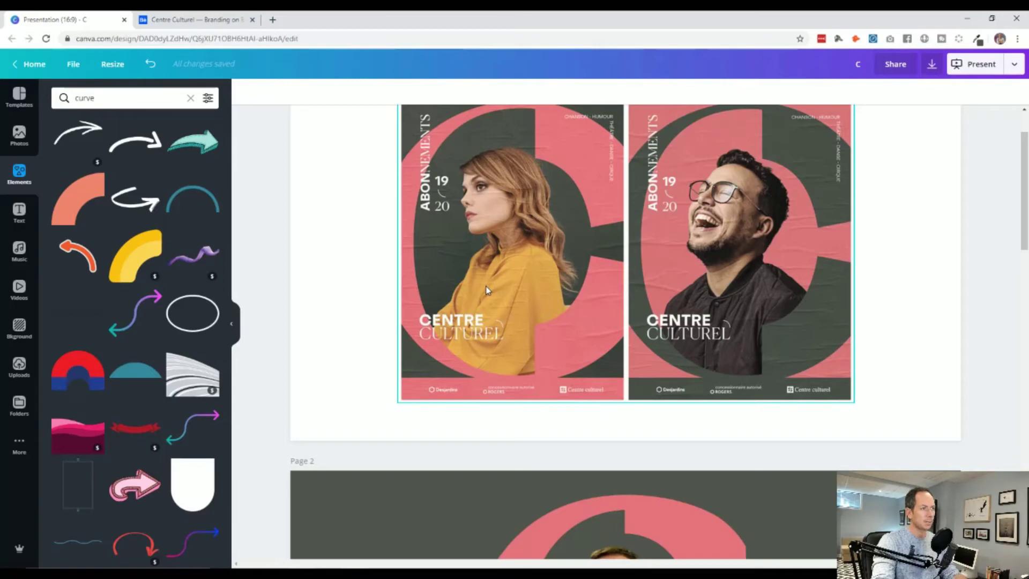
{"action": "scroll", "coordinate": [489, 302], "scroll_direction": "down", "scroll_amount": 6}
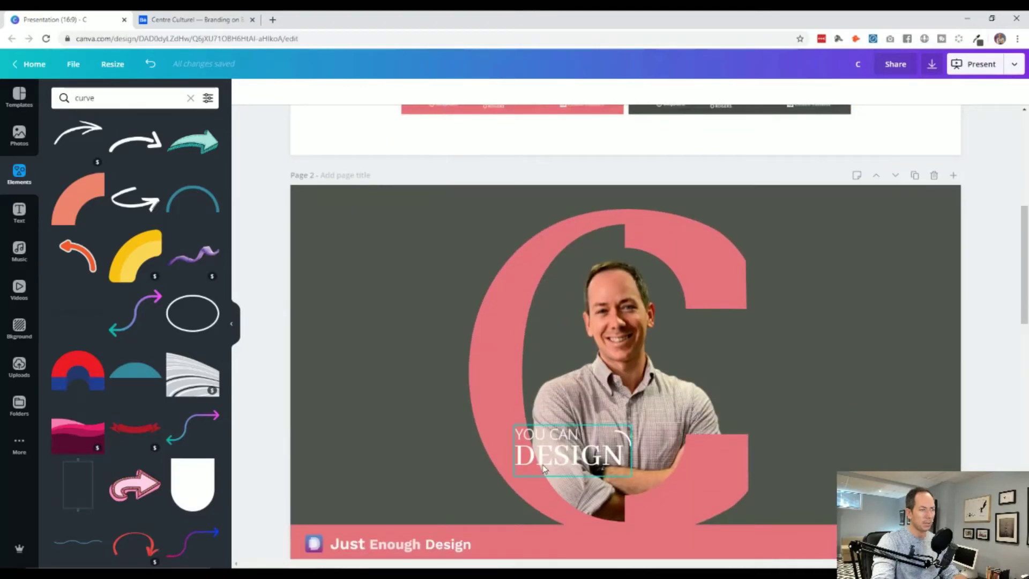
{"action": "left_click_drag", "start_coordinate": [414, 458], "coordinate": [344, 463]}
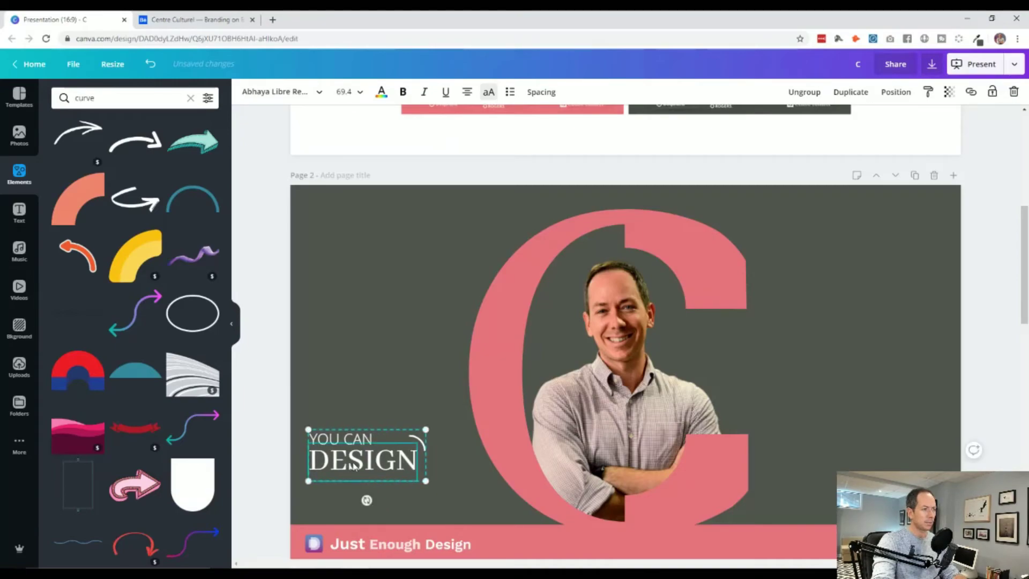
{"action": "left_click", "coordinate": [275, 418]}
{"action": "scroll", "coordinate": [282, 436], "scroll_direction": "up", "scroll_amount": 6}
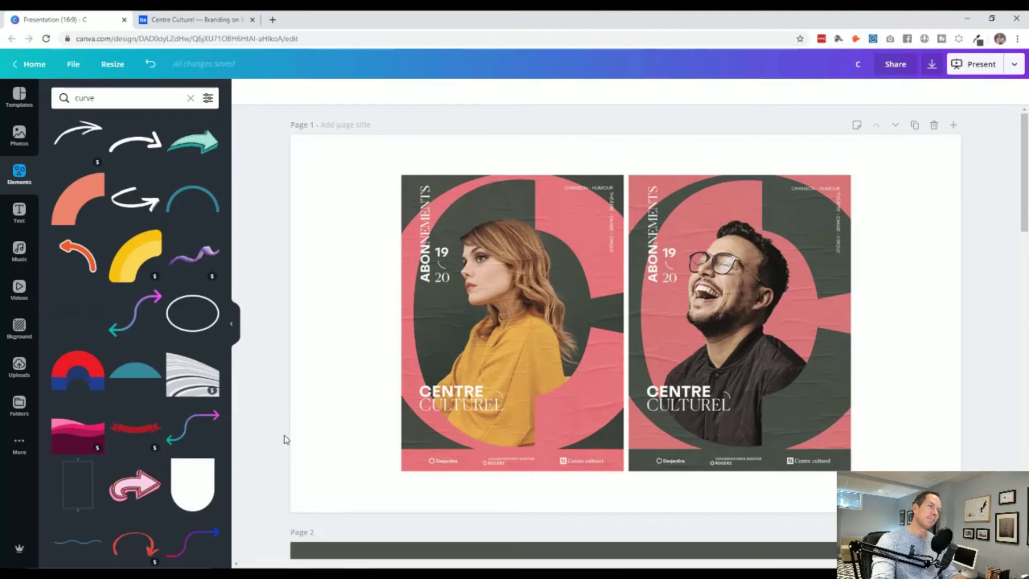
{"action": "scroll", "coordinate": [284, 435], "scroll_direction": "down", "scroll_amount": 6}
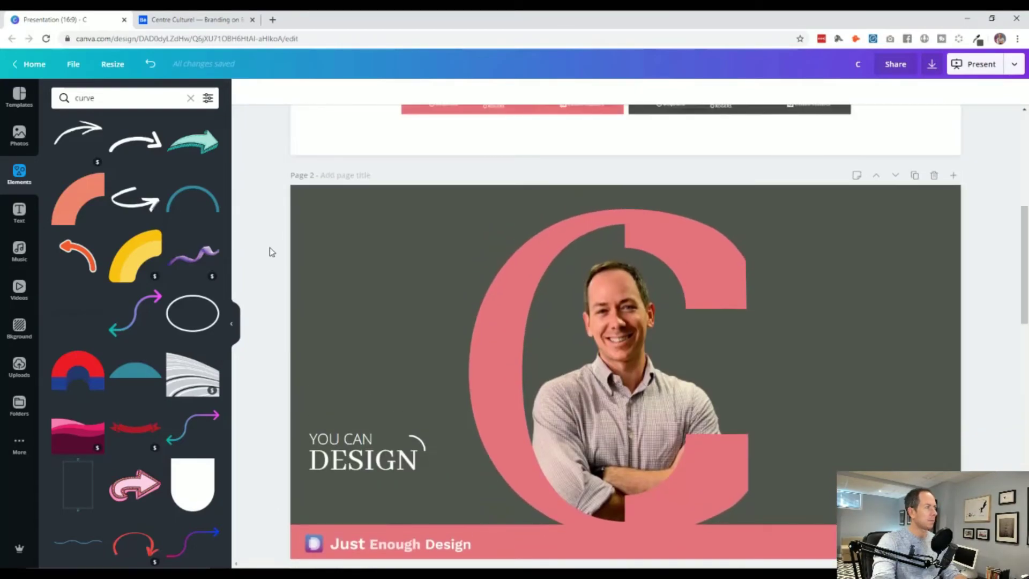
Step: Add a heading reading "Just Enough Design" to page 2
{"action": "left_click", "coordinate": [20, 212]}
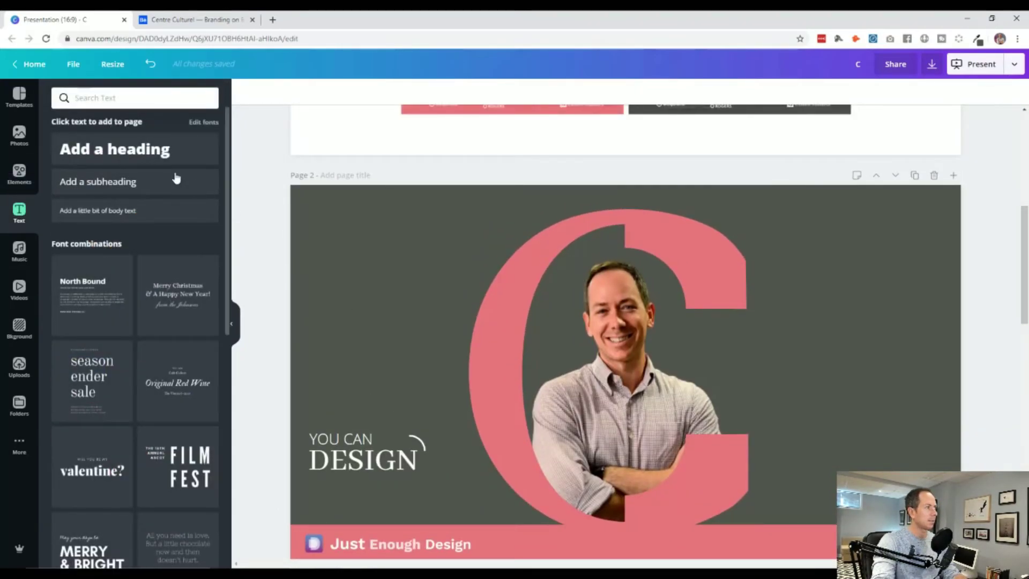
{"action": "left_click", "coordinate": [174, 154]}
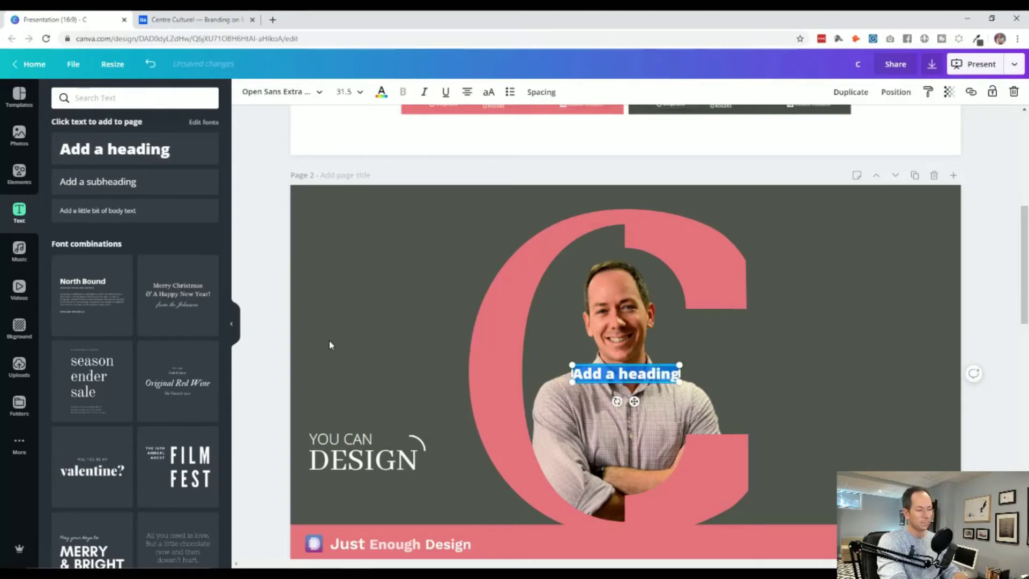
{"action": "type", "text": "Just Enough Desig"}
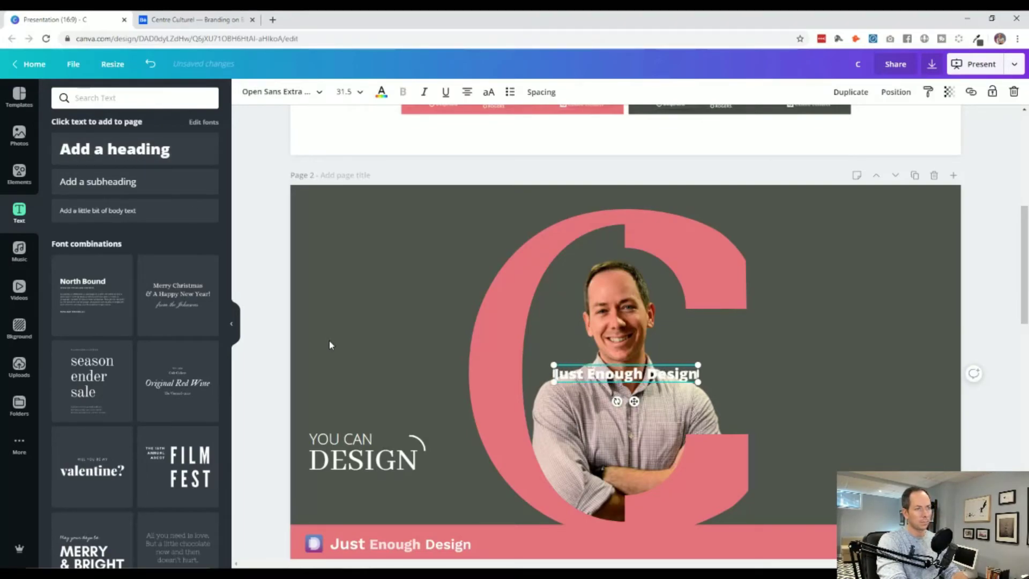
{"action": "type", "text": "n"}
{"action": "scroll", "coordinate": [263, 387], "scroll_direction": "up", "scroll_amount": 6}
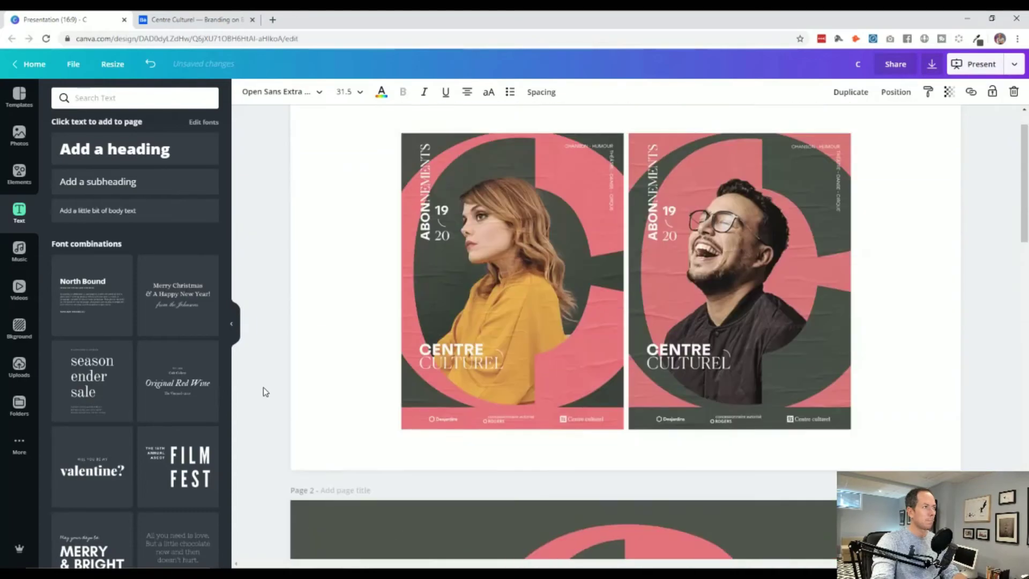
{"action": "scroll", "coordinate": [262, 387], "scroll_direction": "down", "scroll_amount": 6}
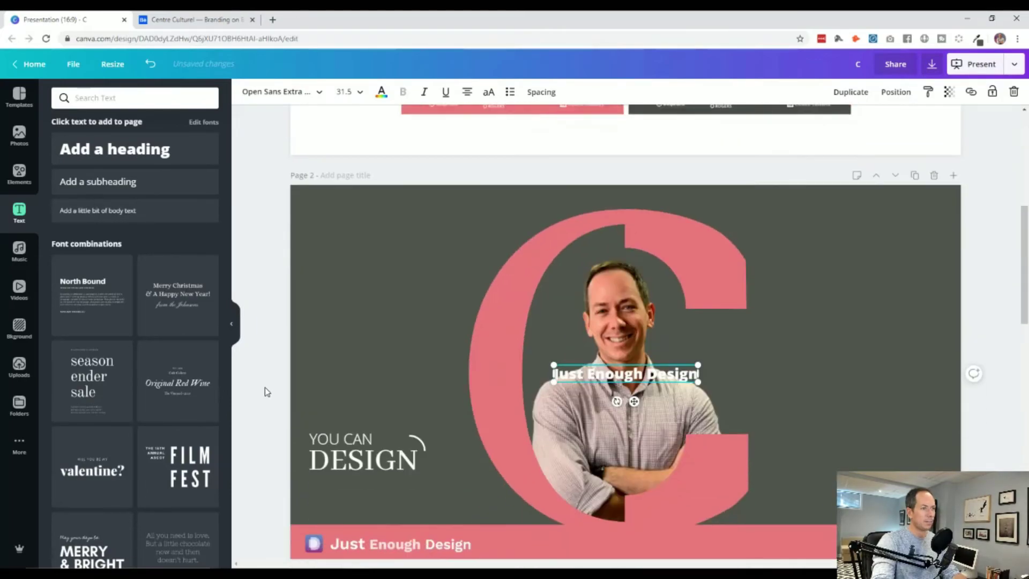
Step: Place the Just Enough Design heading in the upper-left corner of page 2, undoing the extra heading below it
{"action": "left_click_drag", "start_coordinate": [601, 366], "coordinate": [380, 283]}
{"action": "key", "text": "ctrl+z"}
{"action": "key", "text": "ctrl+z"}
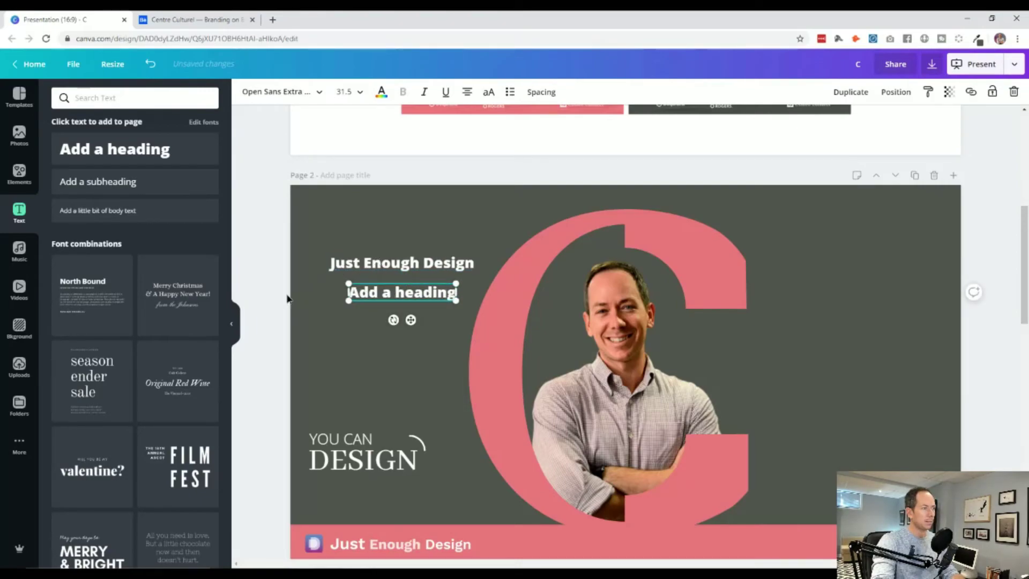
{"action": "key", "text": "ctrl+z"}
{"action": "left_click_drag", "start_coordinate": [387, 257], "coordinate": [373, 214]}
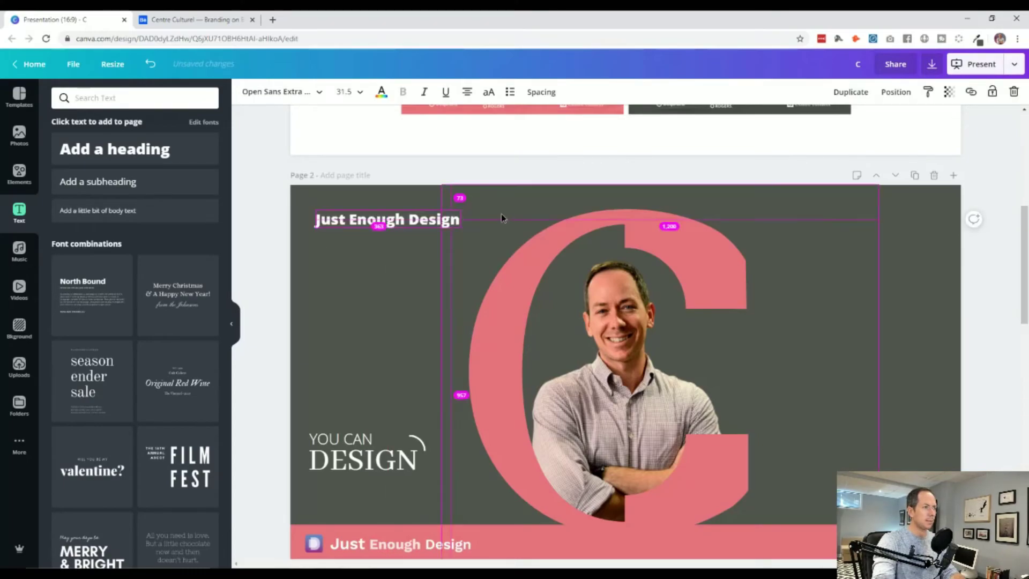
Step: Duplicate the Just Enough Design heading to its right and shorten the copy to "Design"
{"action": "left_click_drag", "start_coordinate": [374, 230], "coordinate": [534, 224]}
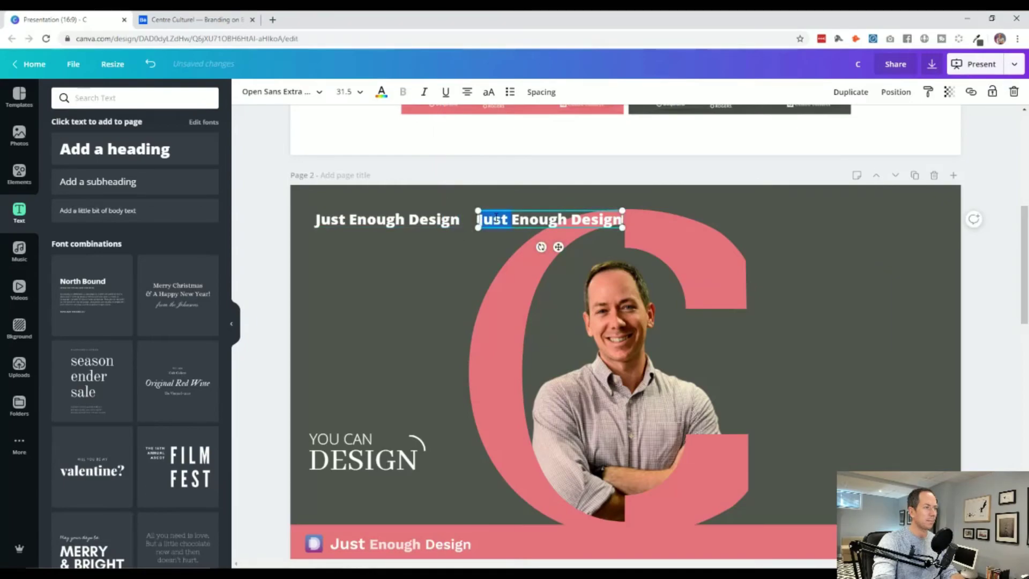
{"action": "left_click_drag", "start_coordinate": [570, 219], "coordinate": [477, 220]}
{"action": "key", "text": "BackSpace"}
{"action": "left_click", "coordinate": [284, 261]}
{"action": "scroll", "coordinate": [278, 260], "scroll_direction": "up", "scroll_amount": 5}
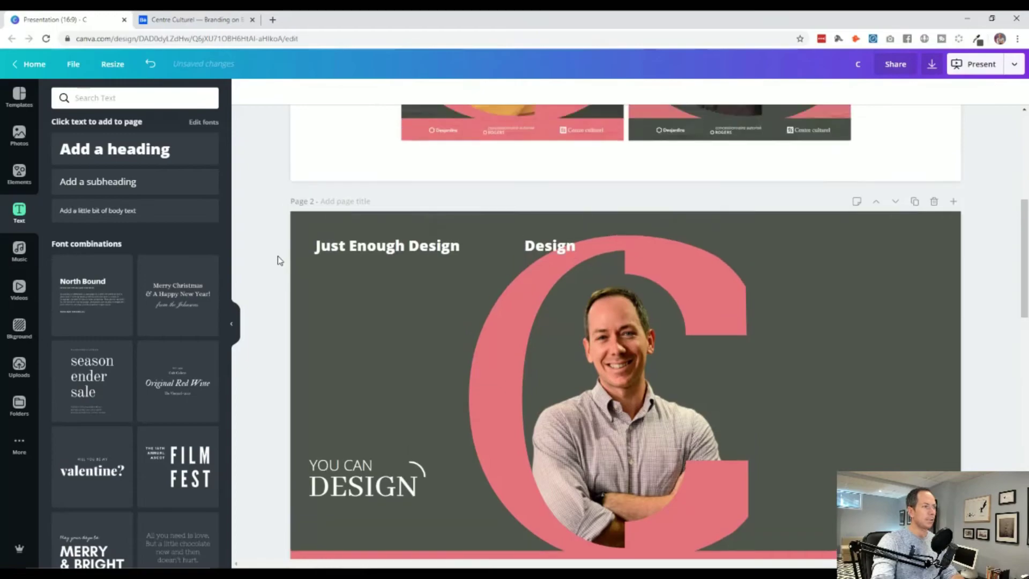
{"action": "scroll", "coordinate": [278, 261], "scroll_direction": "down", "scroll_amount": 4}
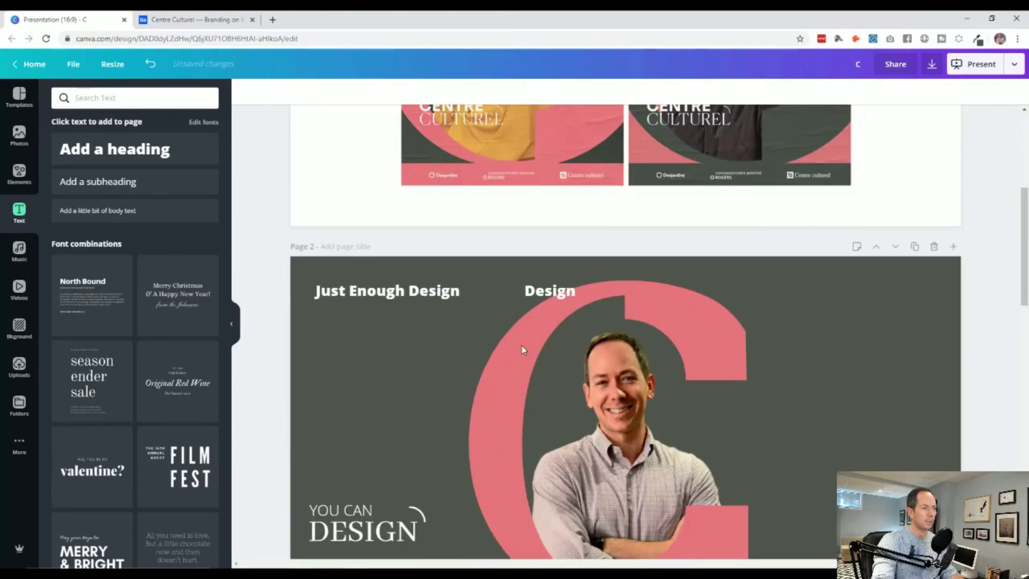
Step: Set the Design copy to Abhaya Libre Regular and move it directly beside the Just Enough Design heading
{"action": "left_click", "coordinate": [551, 293]}
{"action": "scroll", "coordinate": [551, 292], "scroll_direction": "down", "scroll_amount": 3}
{"action": "left_click", "coordinate": [287, 91]}
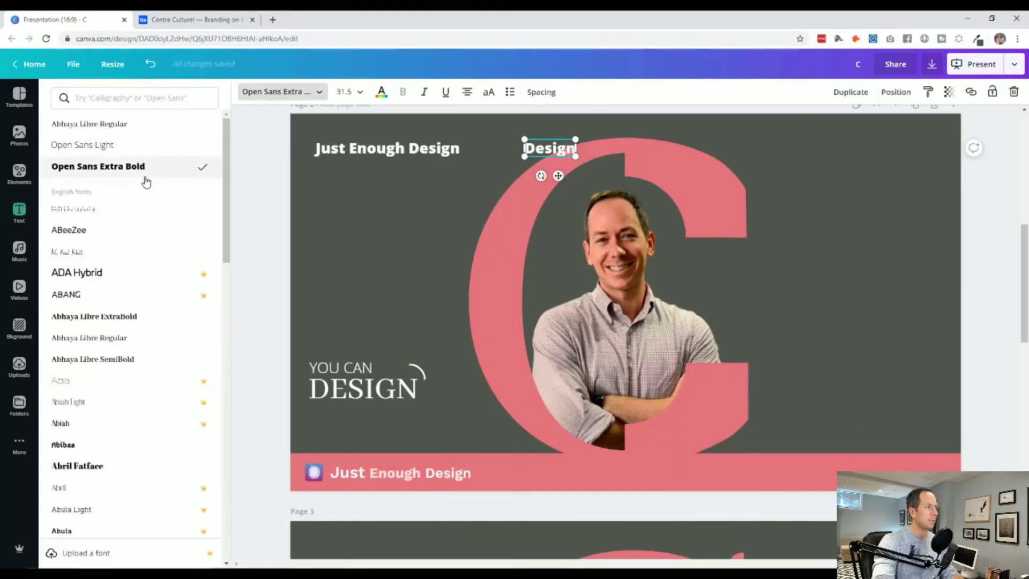
{"action": "left_click", "coordinate": [128, 124]}
{"action": "left_click_drag", "start_coordinate": [531, 154], "coordinate": [471, 155]}
{"action": "left_click", "coordinate": [453, 150]}
{"action": "left_click", "coordinate": [561, 276]}
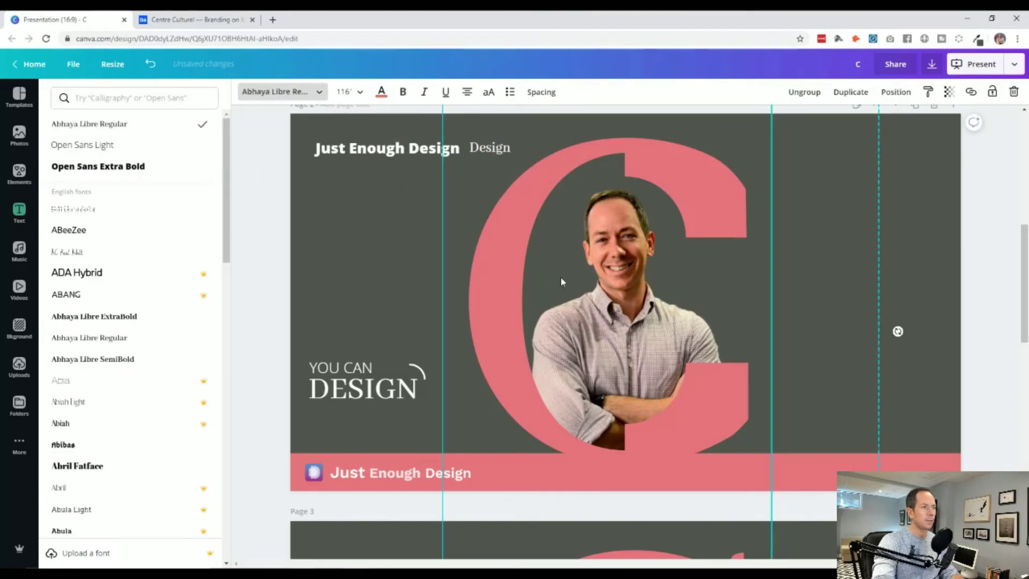
{"action": "left_click", "coordinate": [884, 155]}
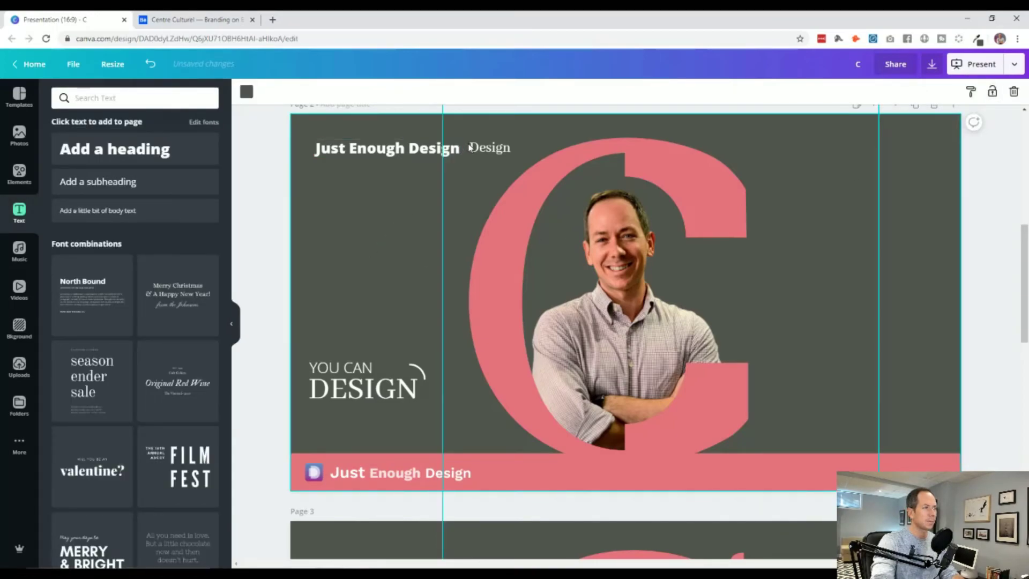
Step: Shorten the Just Enough Design heading on page 2 to "Just Enough" and set it to Open Sans Light
{"action": "left_click", "coordinate": [386, 149]}
{"action": "double_click", "coordinate": [377, 149]}
{"action": "left_click", "coordinate": [404, 160]}
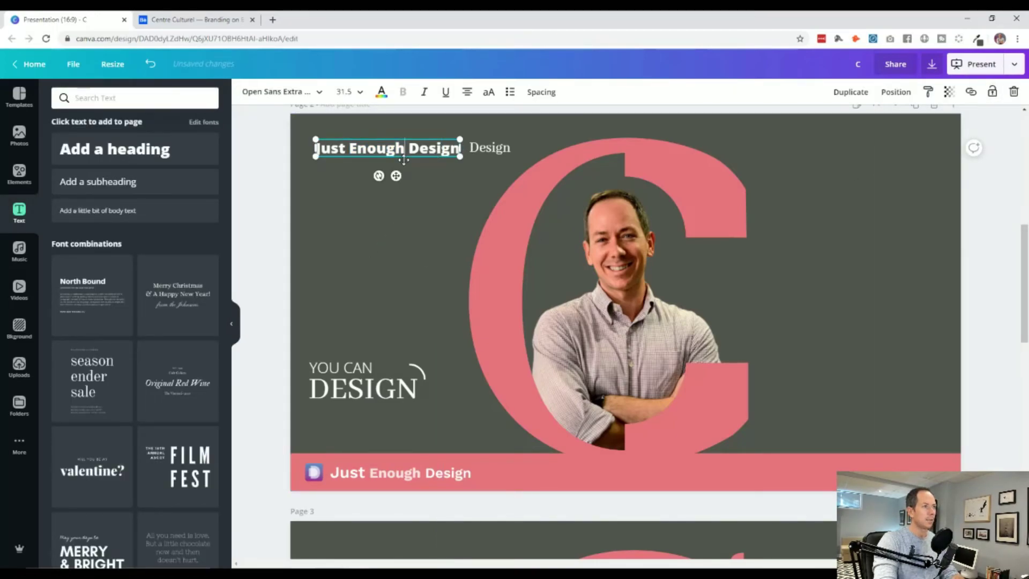
{"action": "key", "text": "BackSpace"}
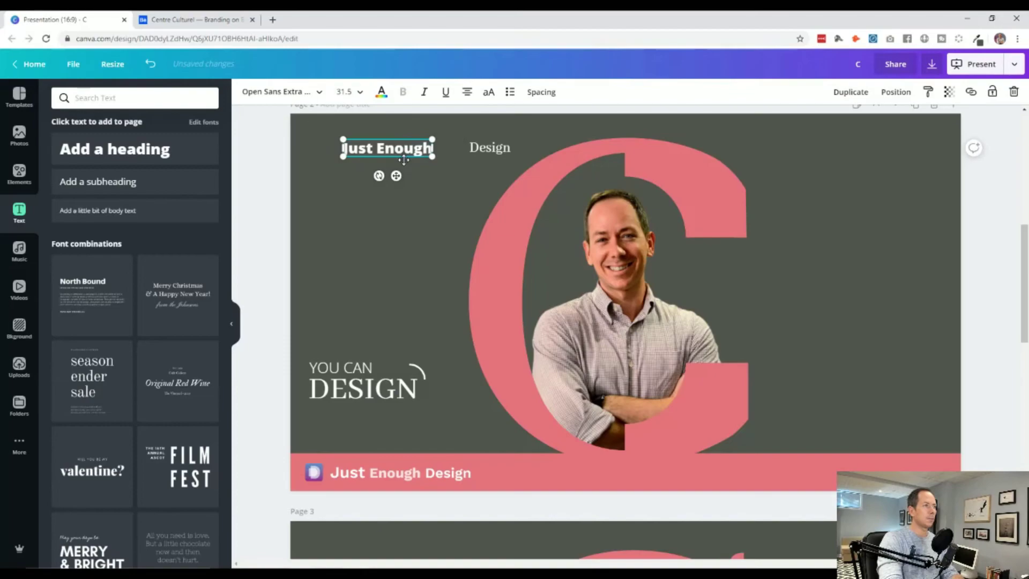
{"action": "left_click", "coordinate": [303, 99]}
{"action": "left_click", "coordinate": [179, 145]}
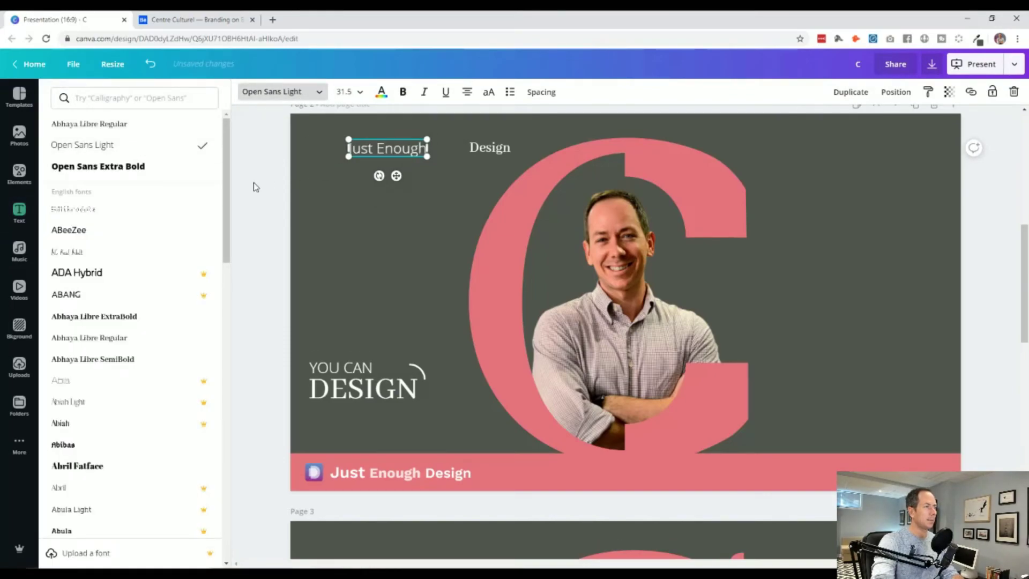
Step: Move the Design text directly beside Just Enough and enlarge it to font size 43.4
{"action": "left_click_drag", "start_coordinate": [503, 148], "coordinate": [457, 147]}
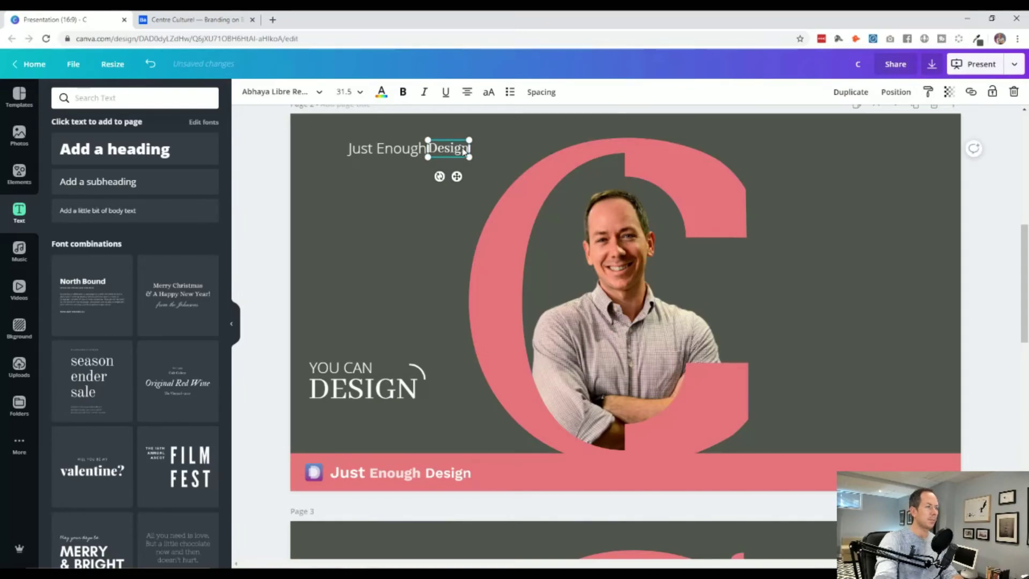
{"action": "left_click_drag", "start_coordinate": [470, 140], "coordinate": [449, 155]}
{"action": "key", "text": "Right"}
{"action": "key", "text": "Right"}
{"action": "key", "text": "Up"}
{"action": "key", "text": "Up"}
{"action": "key", "text": "Up"}
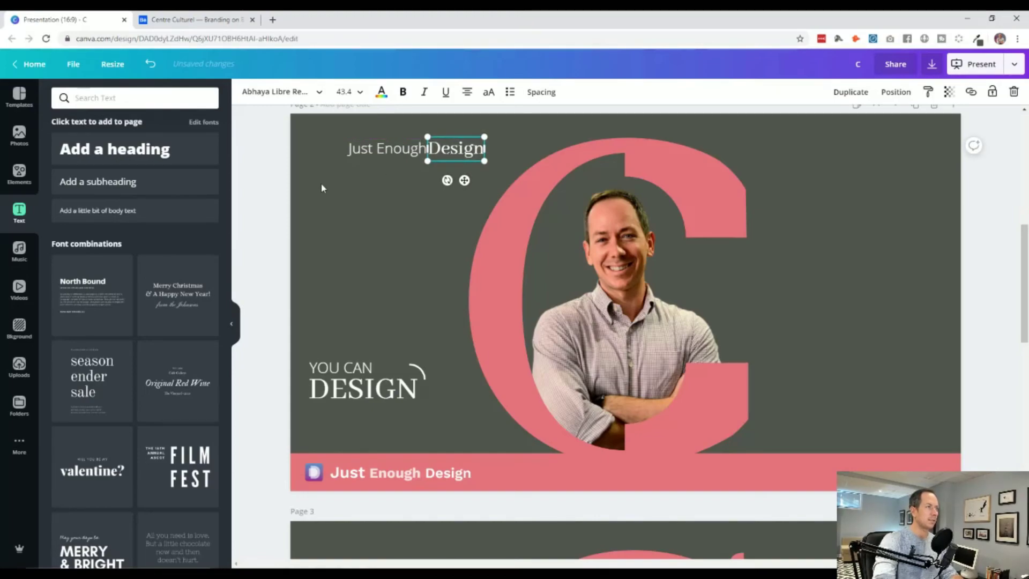
Step: Nudge the Design text slightly right and up, and reduce its font size to 41
{"action": "left_click", "coordinate": [285, 197]}
{"action": "left_click", "coordinate": [479, 155]}
{"action": "key", "text": "Right"}
{"action": "key", "text": "Right"}
{"action": "key", "text": "Right"}
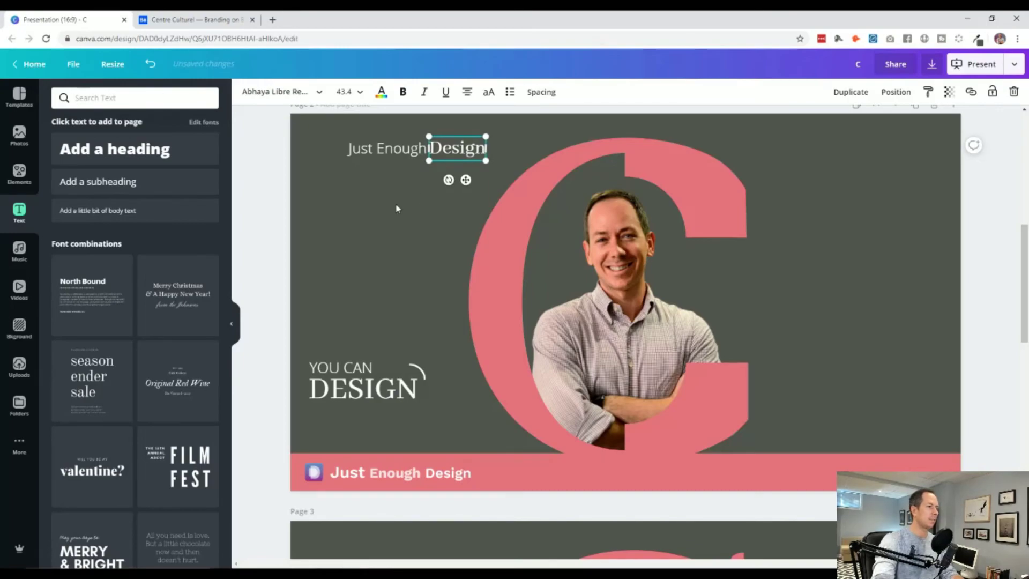
{"action": "left_click", "coordinate": [362, 220]}
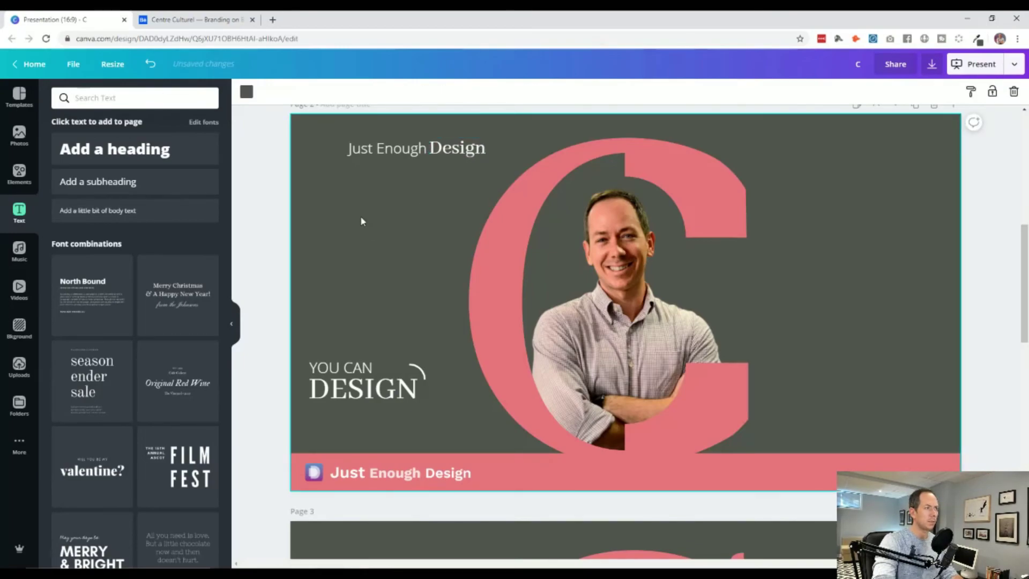
{"action": "left_click", "coordinate": [474, 152]}
{"action": "left_click_drag", "start_coordinate": [486, 135], "coordinate": [482, 137]}
{"action": "left_click", "coordinate": [282, 211]}
{"action": "left_click", "coordinate": [470, 155]}
{"action": "key", "text": "Up"}
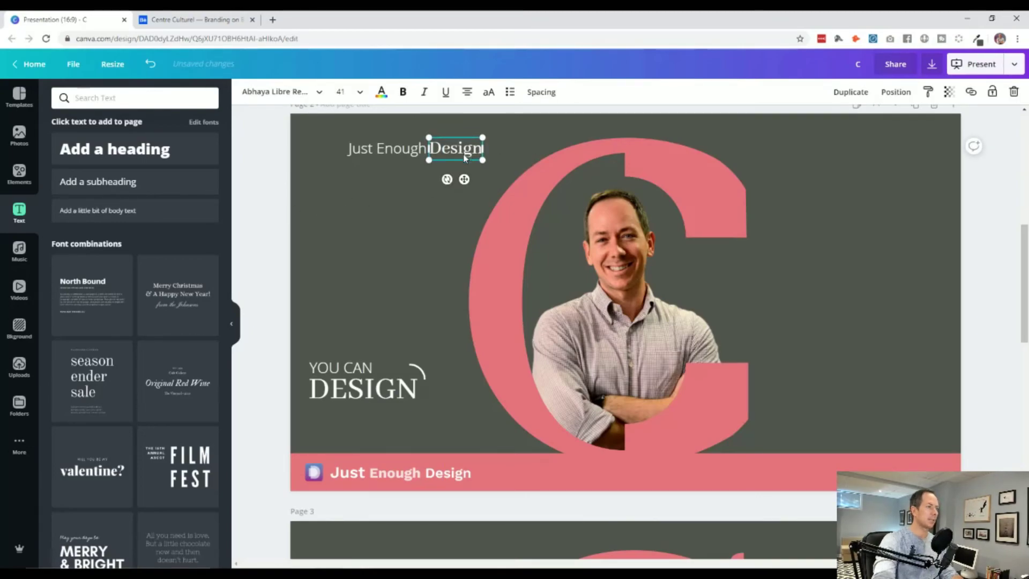
Step: Group Just Enough with Design, rotate the group vertically to read upward, and place it over the C's upper-left edge
{"action": "left_click", "coordinate": [365, 219]}
{"action": "left_click_drag", "start_coordinate": [449, 149], "coordinate": [452, 151]}
{"action": "key", "text": "ctrl+g"}
{"action": "left_click_drag", "start_coordinate": [407, 180], "coordinate": [507, 235]}
{"action": "left_click", "coordinate": [299, 292]}
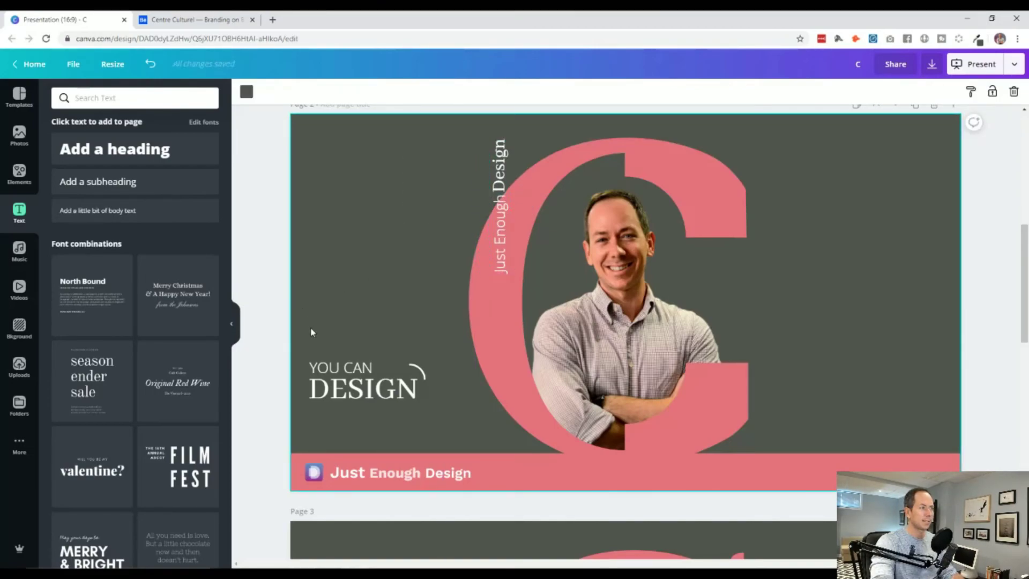
Step: Move the YOU CAN DESIGN title group onto the lower part of the photo, overlapping the C's left curve
{"action": "left_click", "coordinate": [372, 353]}
{"action": "left_click_drag", "start_coordinate": [373, 353], "coordinate": [539, 386]}
{"action": "left_click", "coordinate": [319, 342]}
{"action": "left_click", "coordinate": [328, 388]}
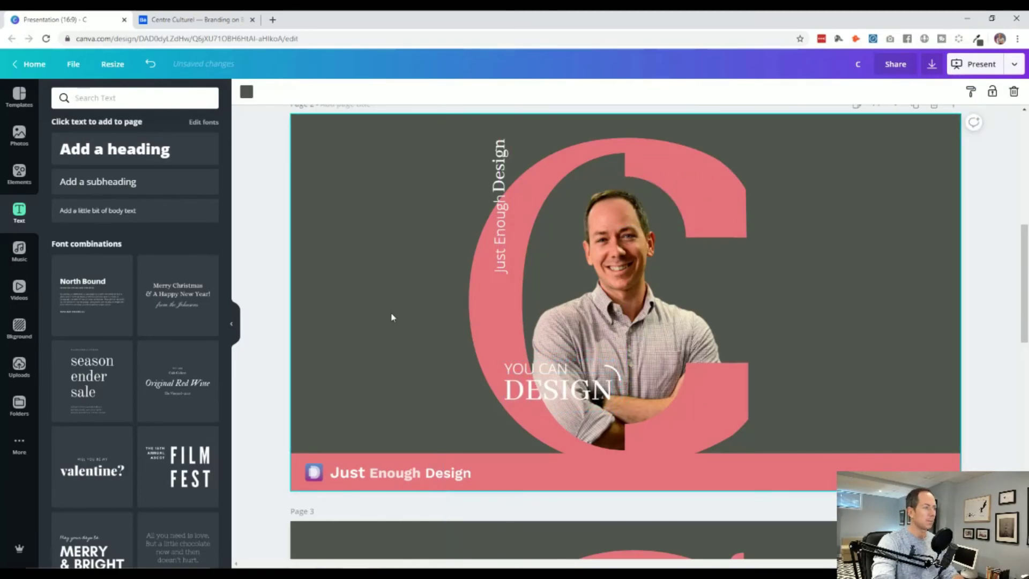
Step: Search the elements for "square" and add the solid square to page 2
{"action": "left_click", "coordinate": [17, 184]}
{"action": "type", "text": "sa"}
{"action": "key", "text": "BackSpace"}
{"action": "key", "text": "BackSpace"}
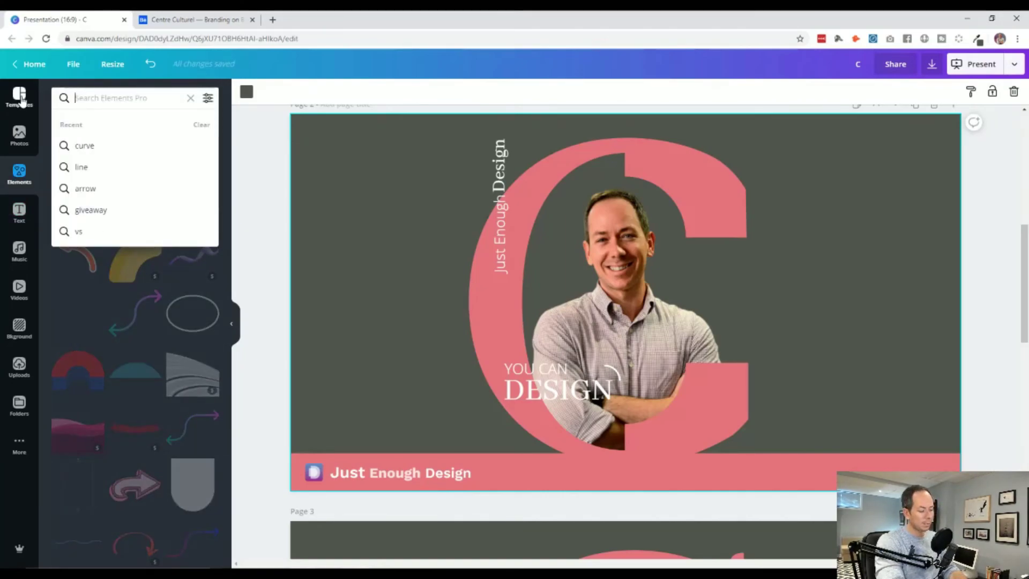
{"action": "type", "text": "q"}
{"action": "key", "text": "BackSpace"}
{"action": "type", "text": "square"}
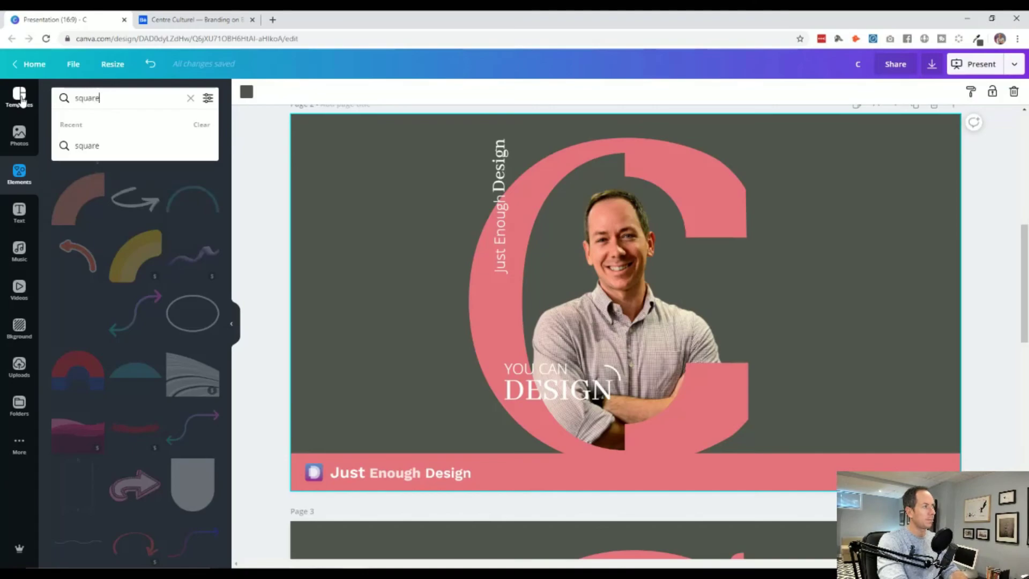
{"action": "key", "text": "Return"}
{"action": "left_click", "coordinate": [80, 142]}
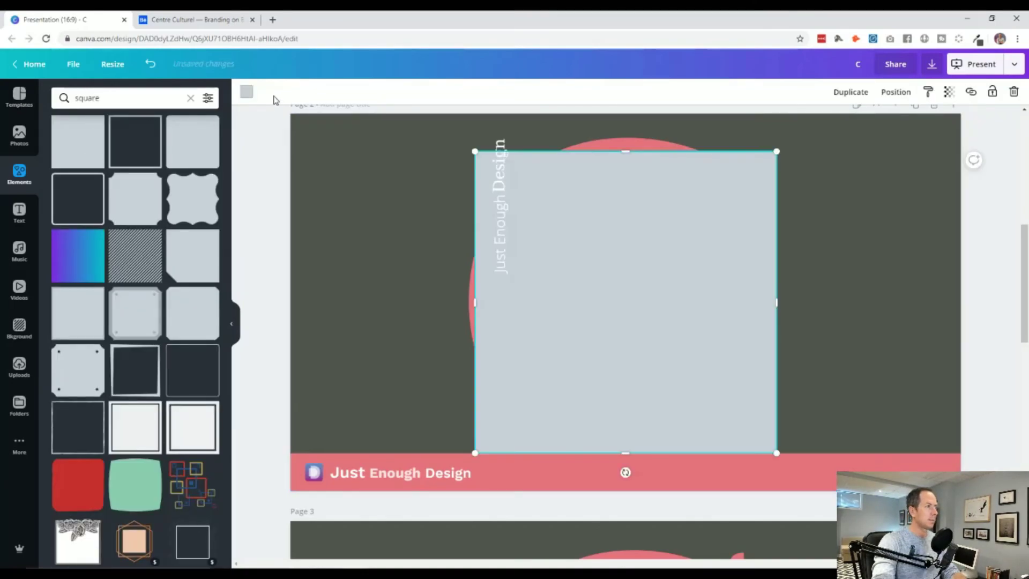
Step: Recolour the square with the document's pink, and shorten it into a rectangle over the lower right of the C
{"action": "left_click", "coordinate": [247, 93]}
{"action": "left_click", "coordinate": [120, 198]}
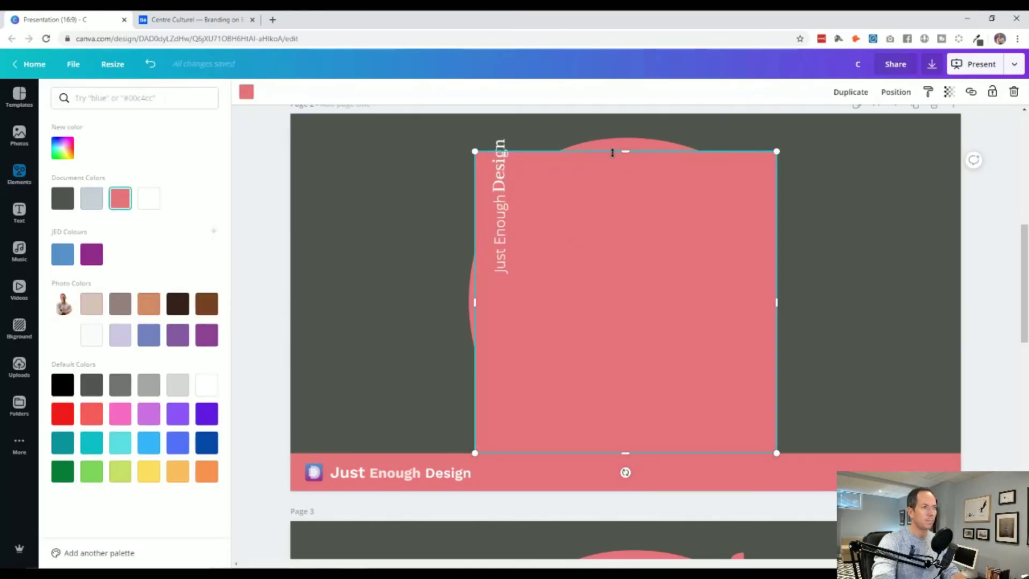
{"action": "left_click_drag", "start_coordinate": [622, 152], "coordinate": [717, 323]}
Step: Bring the YOU CAN DESIGN title group to the front of the pink rectangle
{"action": "left_click", "coordinate": [548, 381]}
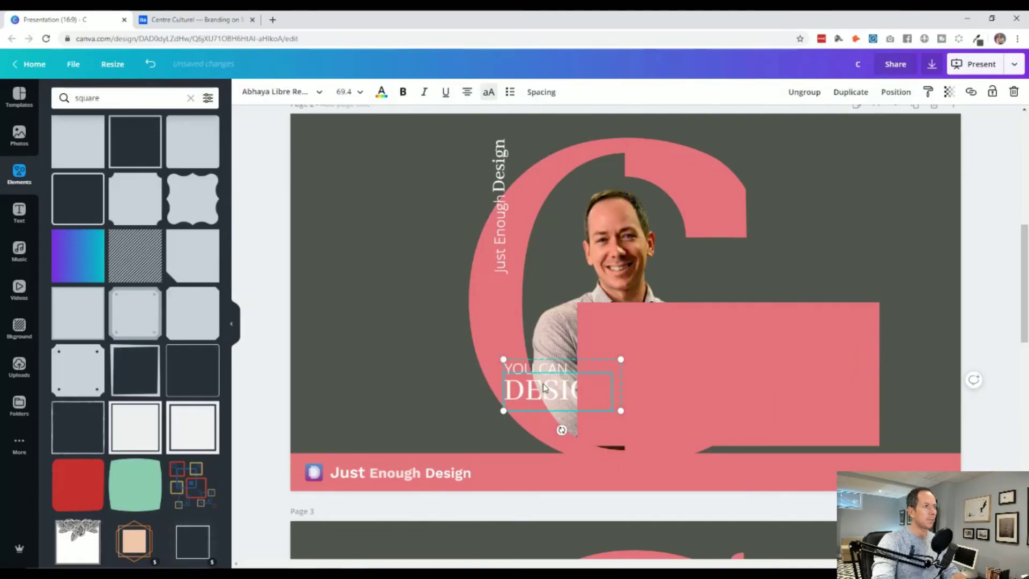
{"action": "right_click", "coordinate": [543, 383]}
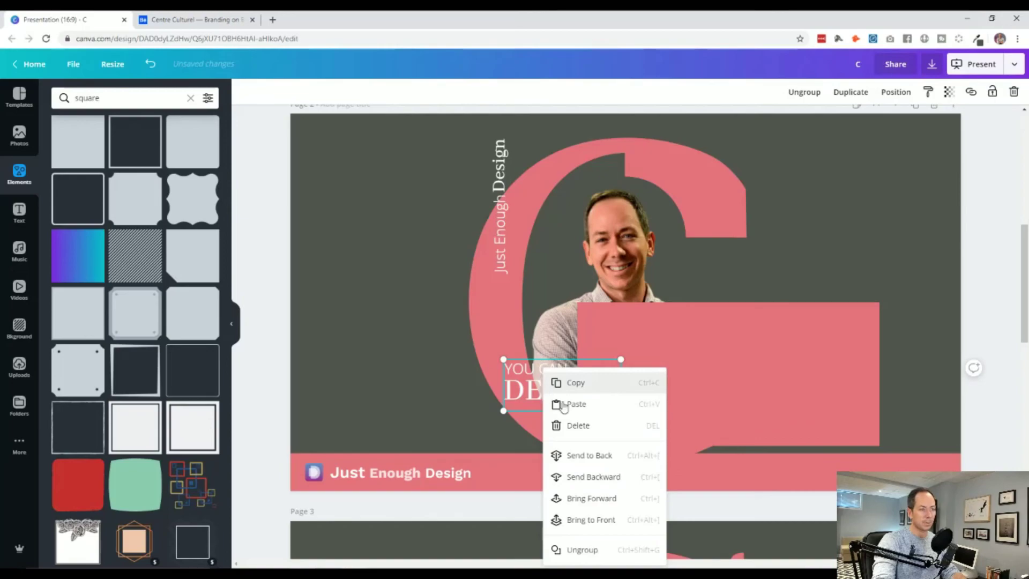
{"action": "left_click", "coordinate": [591, 519]}
Step: Move the pink rectangle behind the YOU CAN DESIGN title and shrink it to just frame the text
{"action": "left_click_drag", "start_coordinate": [637, 347], "coordinate": [563, 304]}
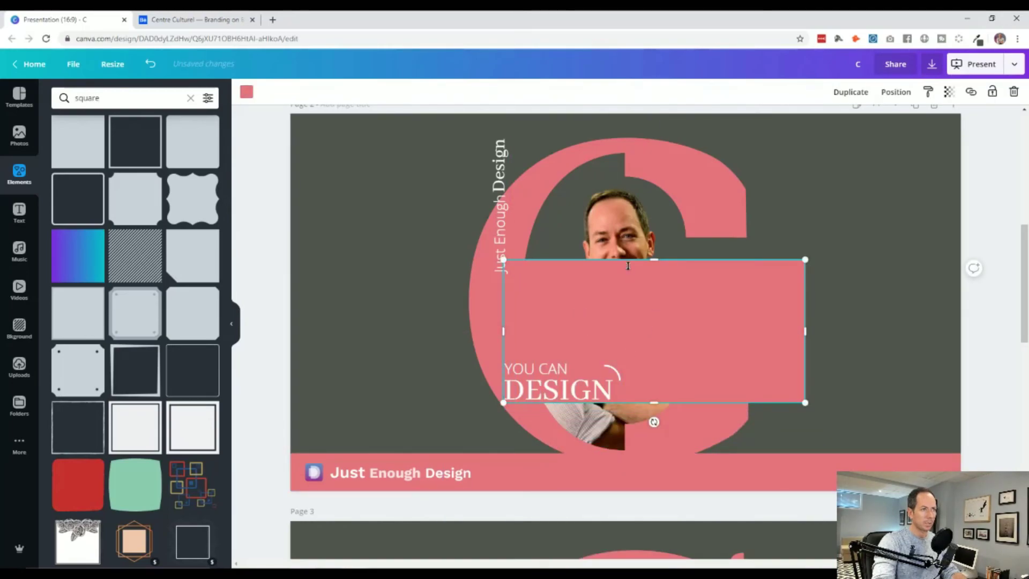
{"action": "left_click_drag", "start_coordinate": [652, 261], "coordinate": [653, 356]}
{"action": "left_click_drag", "start_coordinate": [798, 381], "coordinate": [614, 360]}
Step: Shrink the YOU CAN DESIGN group to a DESIGN font size of 65.3 and nudge it right and up within the rectangle
{"action": "left_click", "coordinate": [580, 388]}
{"action": "key", "text": "Right"}
{"action": "key", "text": "Right"}
{"action": "key", "text": "Right"}
{"action": "key", "text": "Right"}
{"action": "key", "text": "Right"}
{"action": "key", "text": "Right"}
{"action": "key", "text": "Right"}
{"action": "key", "text": "Right"}
{"action": "key", "text": "Up"}
{"action": "key", "text": "Up"}
{"action": "key", "text": "Up"}
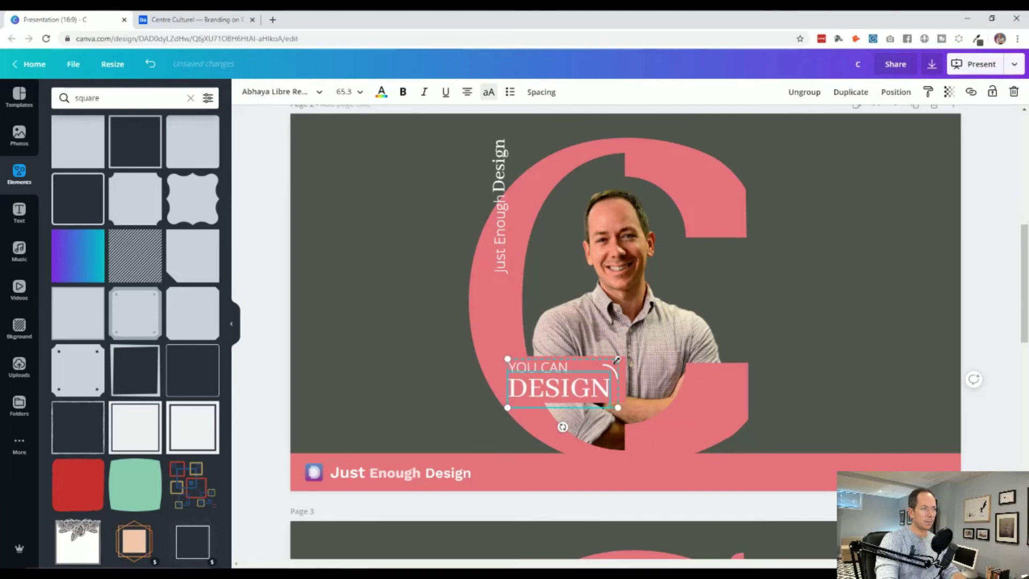
Step: Set the pink rectangle's transparency to 42 and raise the value slightly
{"action": "left_click", "coordinate": [619, 376]}
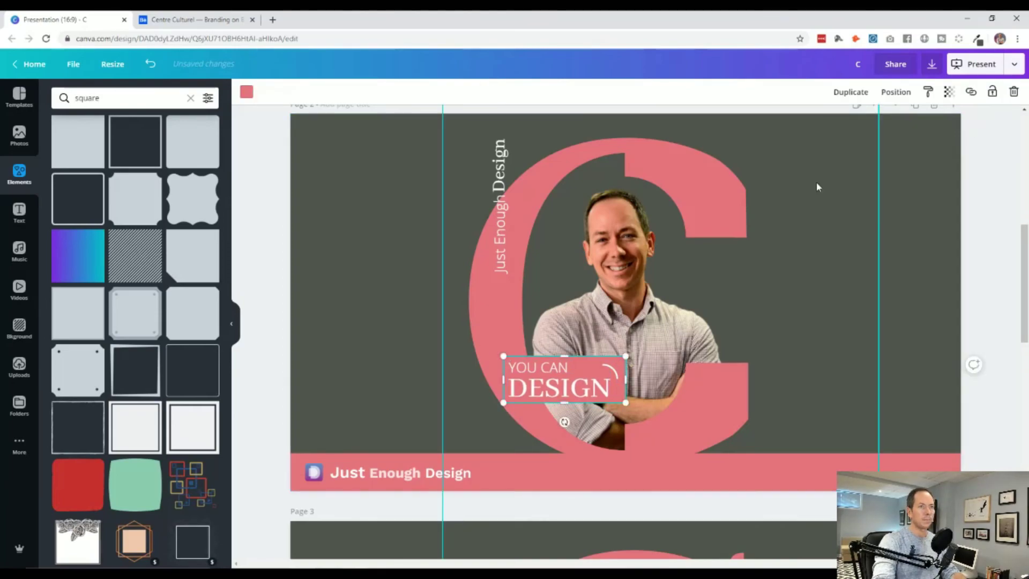
{"action": "left_click", "coordinate": [950, 92]}
{"action": "left_click_drag", "start_coordinate": [925, 120], "coordinate": [879, 122]}
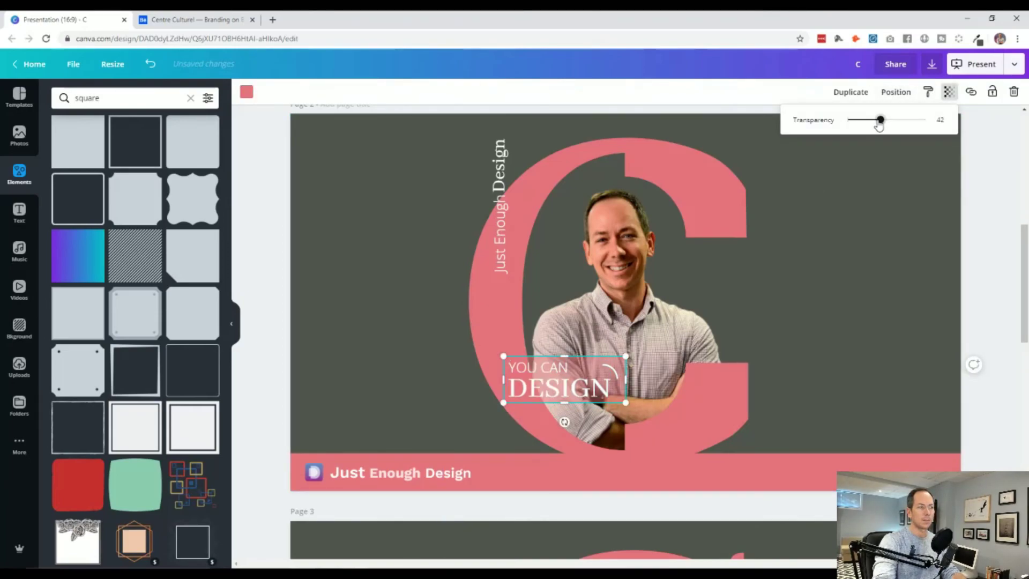
{"action": "left_click", "coordinate": [924, 299]}
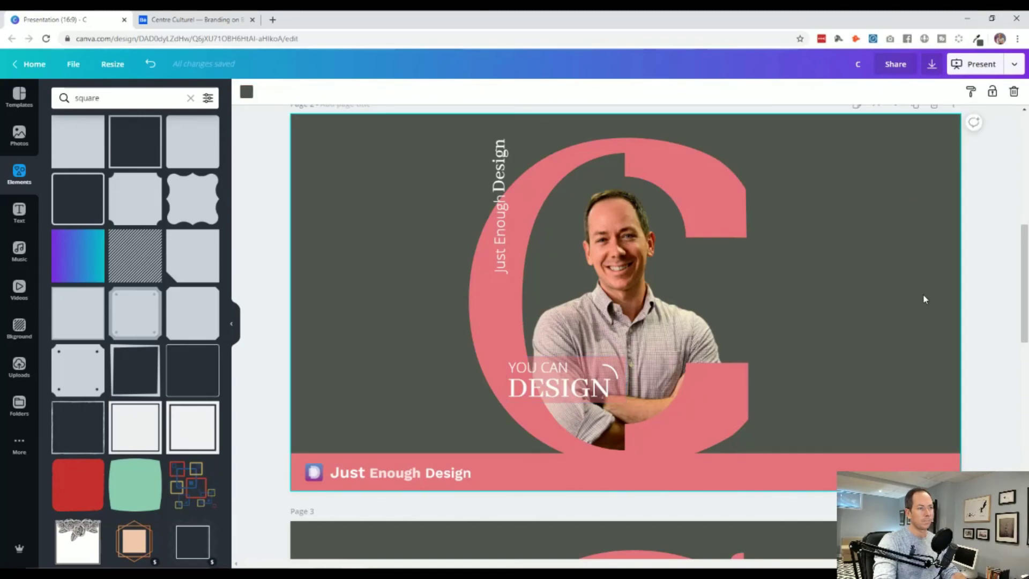
{"action": "left_click", "coordinate": [617, 375]}
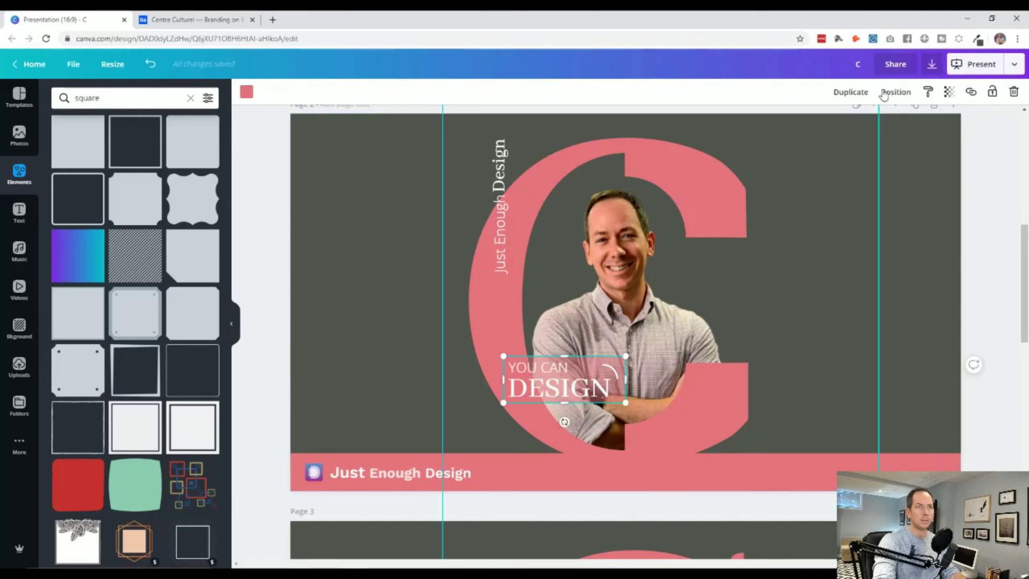
{"action": "left_click", "coordinate": [949, 91]}
{"action": "left_click_drag", "start_coordinate": [883, 120], "coordinate": [892, 125]}
Step: Nudge the YOU CAN DESIGN group a little to the right to centre it on the pink rectangle
{"action": "left_click", "coordinate": [558, 381]}
{"action": "key", "text": "Right"}
{"action": "key", "text": "Right"}
{"action": "key", "text": "Right"}
{"action": "key", "text": "Right"}
{"action": "key", "text": "Right"}
{"action": "key", "text": "Right"}
{"action": "key", "text": "Right"}
{"action": "key", "text": "Right"}
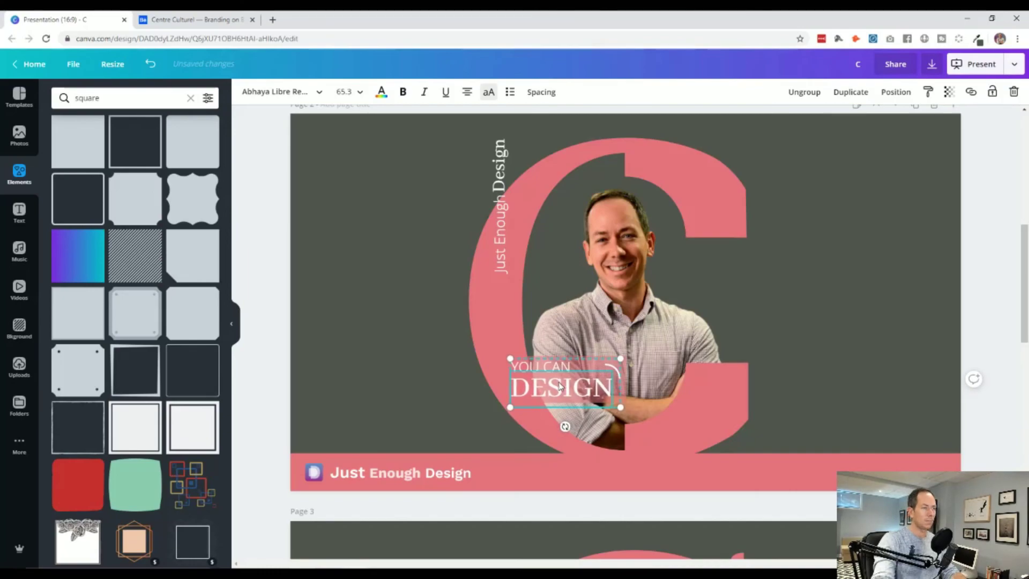
{"action": "left_click", "coordinate": [395, 284]}
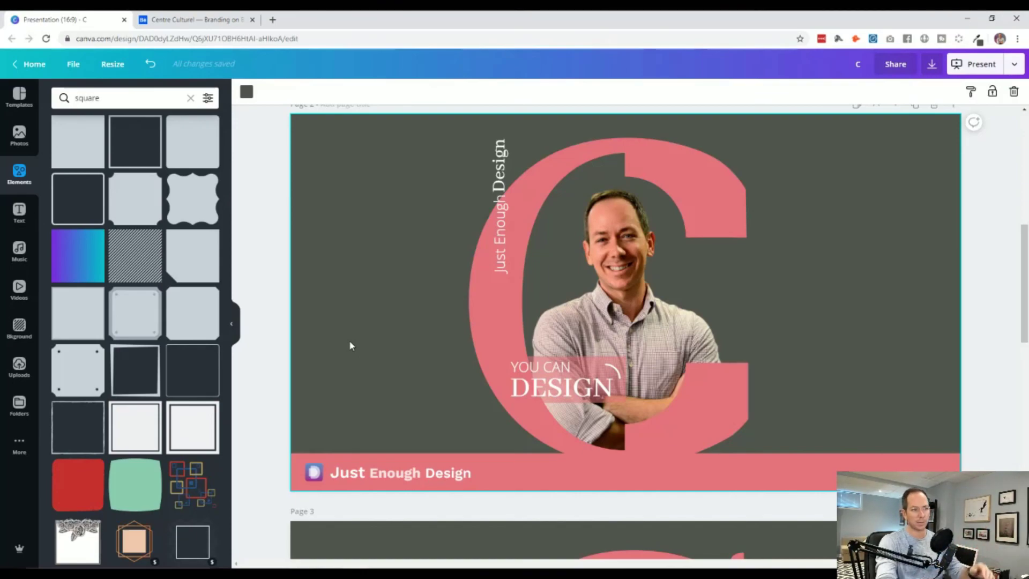
Step: Pull apart the pink pieces that reshape the C on page 3, and undo all four moves
{"action": "scroll", "coordinate": [349, 340], "scroll_direction": "down", "scroll_amount": 7}
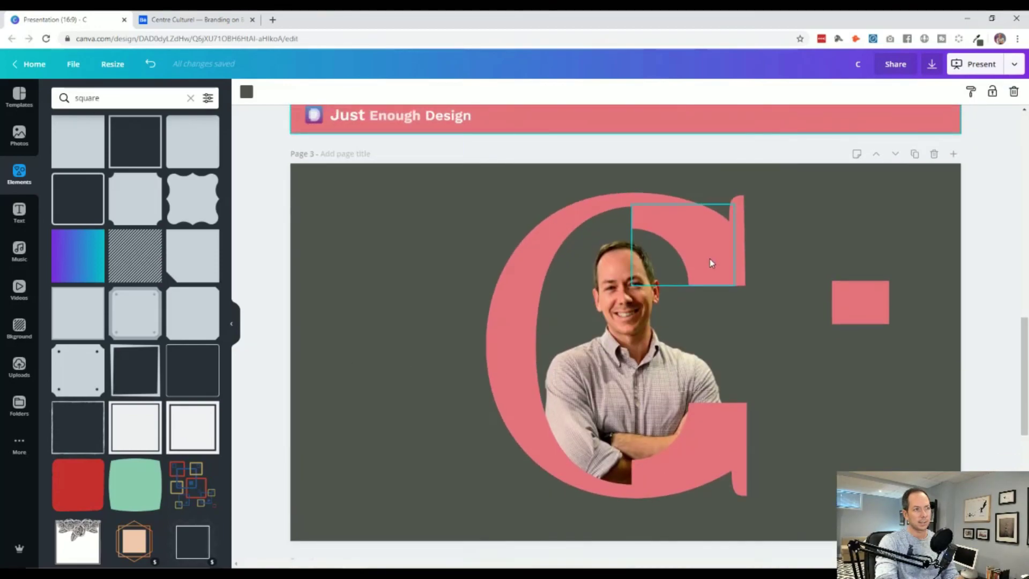
{"action": "left_click_drag", "start_coordinate": [709, 259], "coordinate": [698, 292]}
{"action": "left_click_drag", "start_coordinate": [719, 416], "coordinate": [730, 386]}
{"action": "left_click_drag", "start_coordinate": [697, 455], "coordinate": [654, 427]}
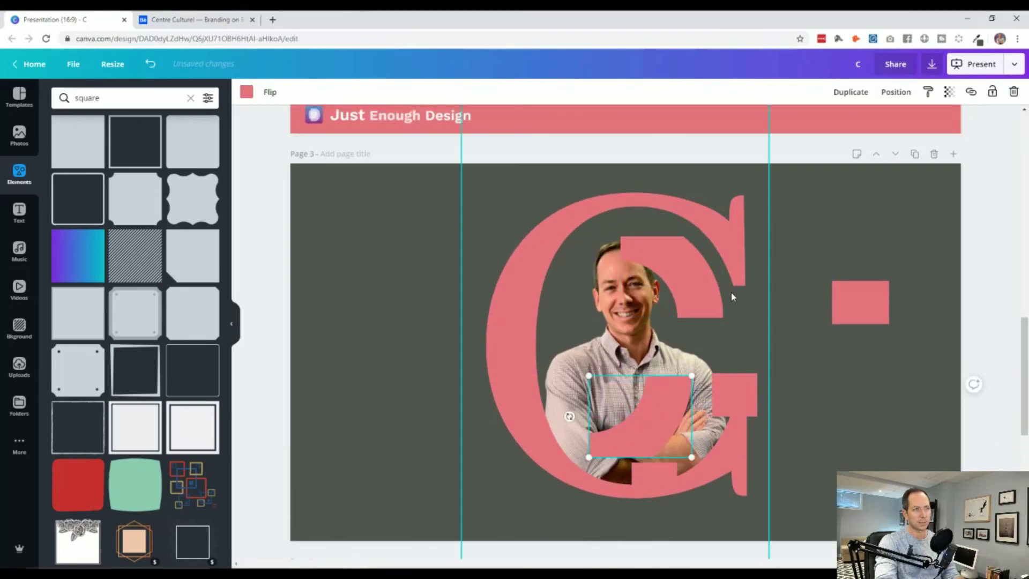
{"action": "left_click_drag", "start_coordinate": [655, 475], "coordinate": [735, 493]}
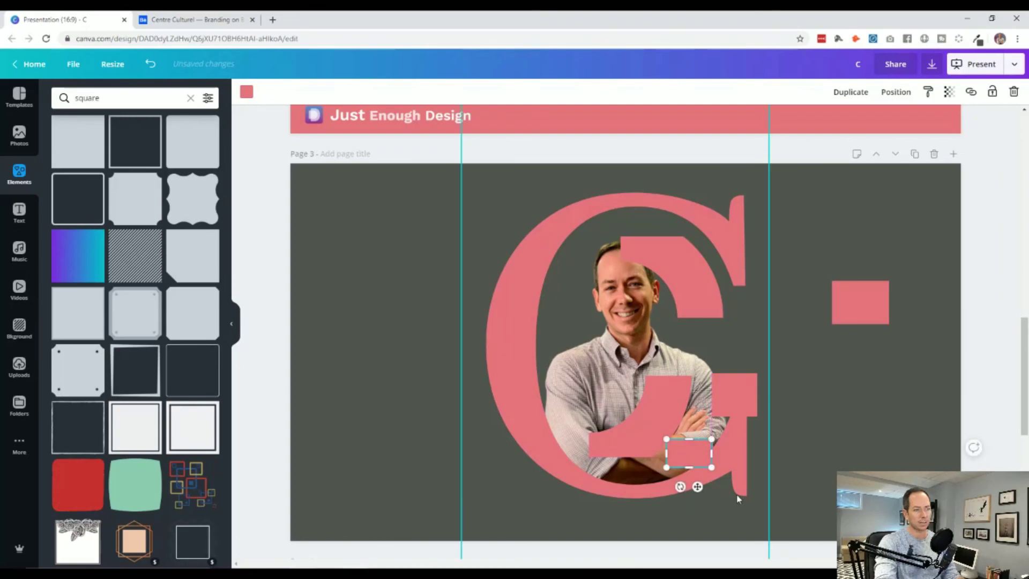
{"action": "key", "text": "ctrl+z"}
{"action": "key", "text": "ctrl+z"}
{"action": "key", "text": "ctrl+z"}
{"action": "key", "text": "ctrl+z"}
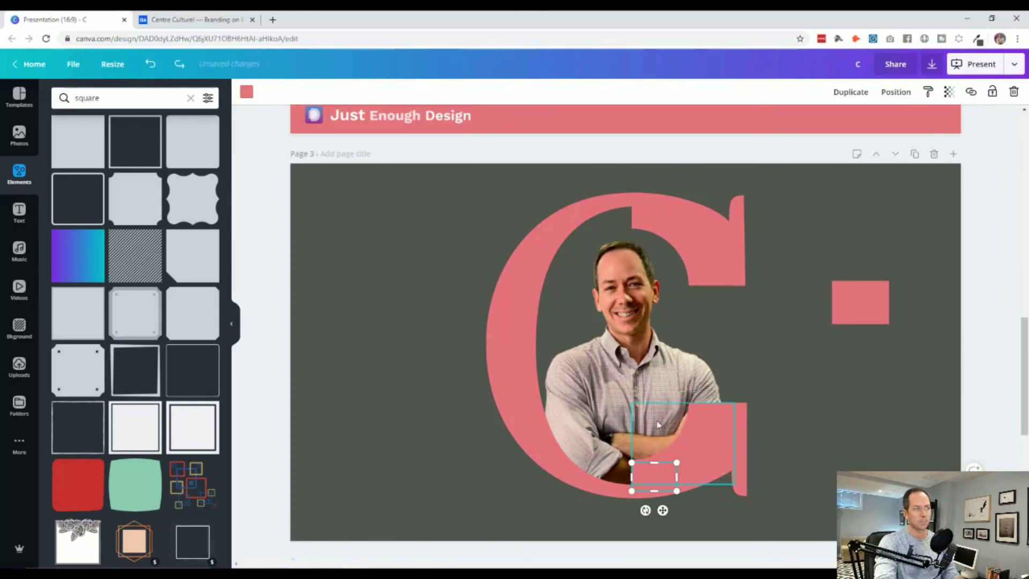
Step: Compare the finished page 2 design with the reference posters on page 1
{"action": "scroll", "coordinate": [287, 372], "scroll_direction": "up", "scroll_amount": 5}
{"action": "left_click", "coordinate": [274, 381]}
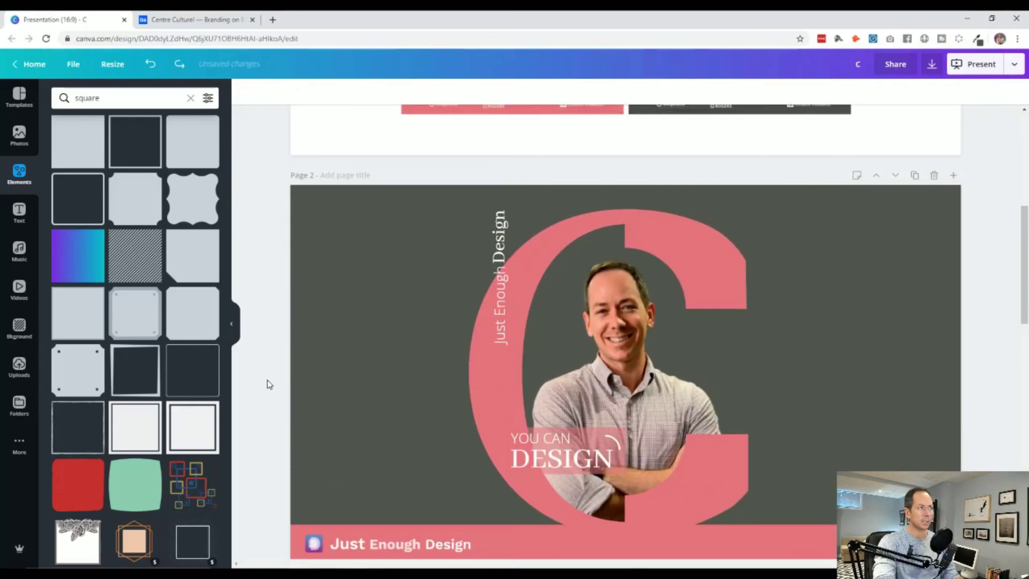
{"action": "scroll", "coordinate": [269, 385], "scroll_direction": "down", "scroll_amount": 2}
{"action": "scroll", "coordinate": [270, 384], "scroll_direction": "up", "scroll_amount": 2}
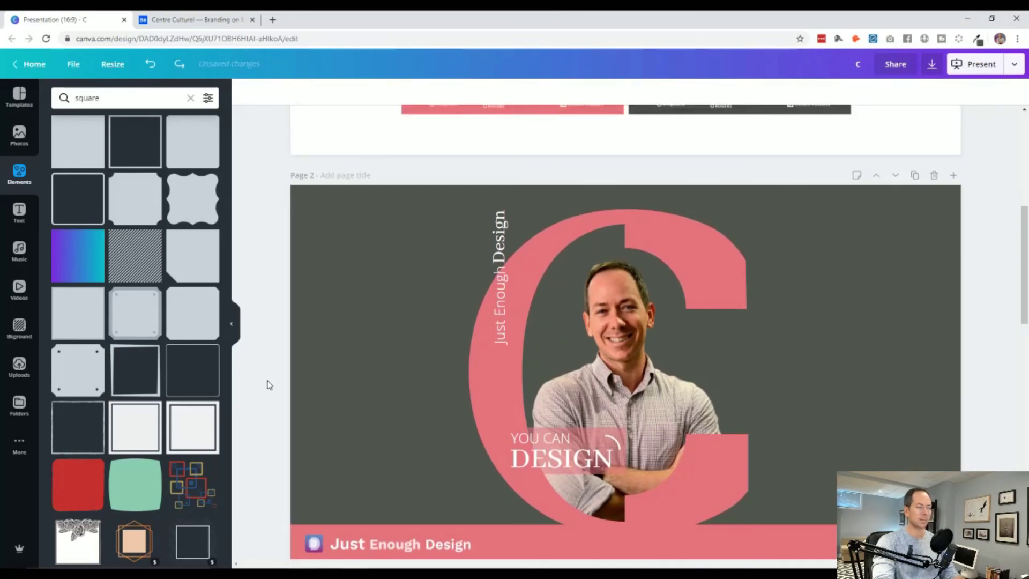
{"action": "scroll", "coordinate": [269, 385], "scroll_direction": "down", "scroll_amount": 1}
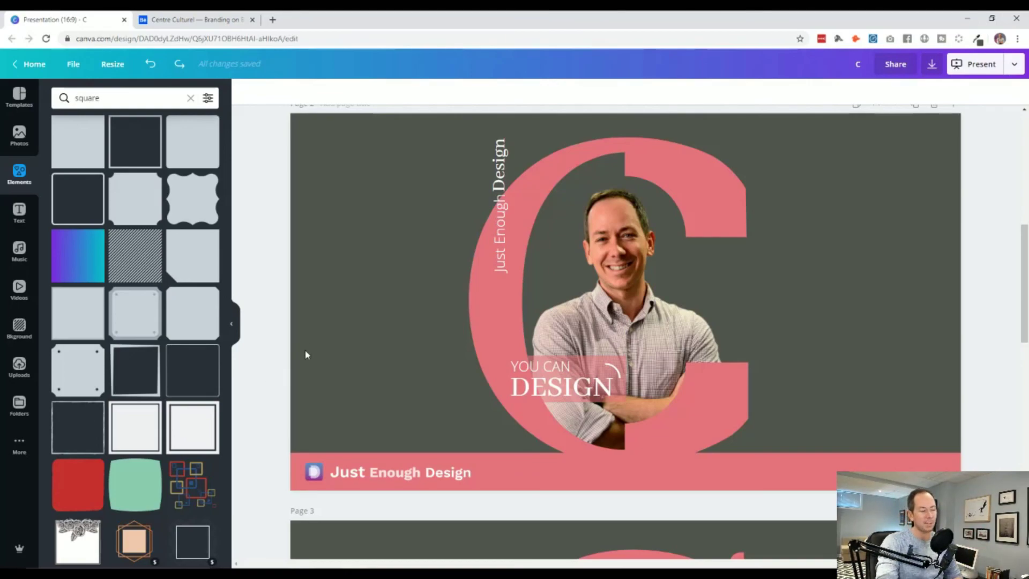
{"action": "scroll", "coordinate": [269, 387], "scroll_direction": "up", "scroll_amount": 6}
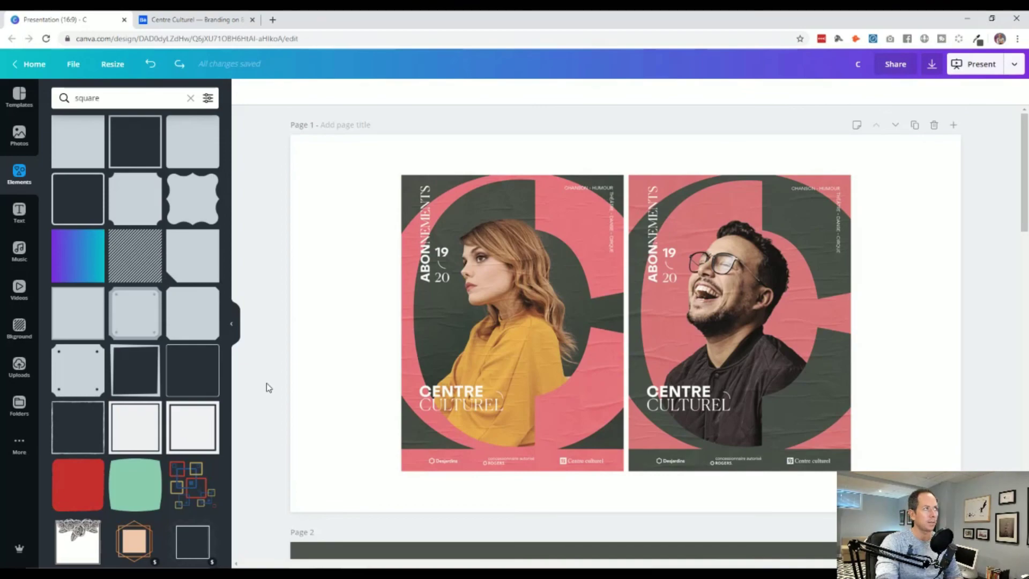
{"action": "scroll", "coordinate": [269, 387], "scroll_direction": "down", "scroll_amount": 6}
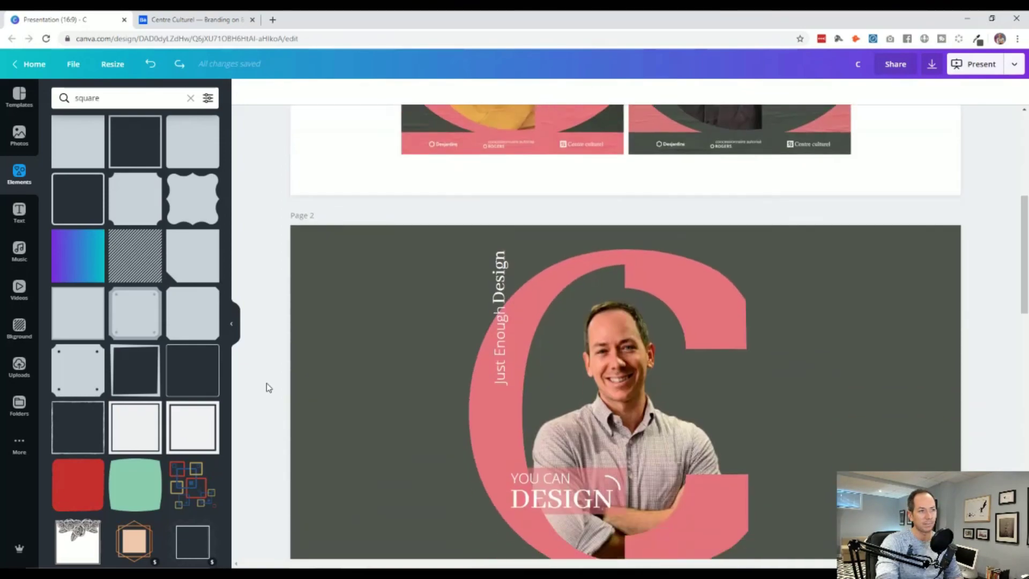